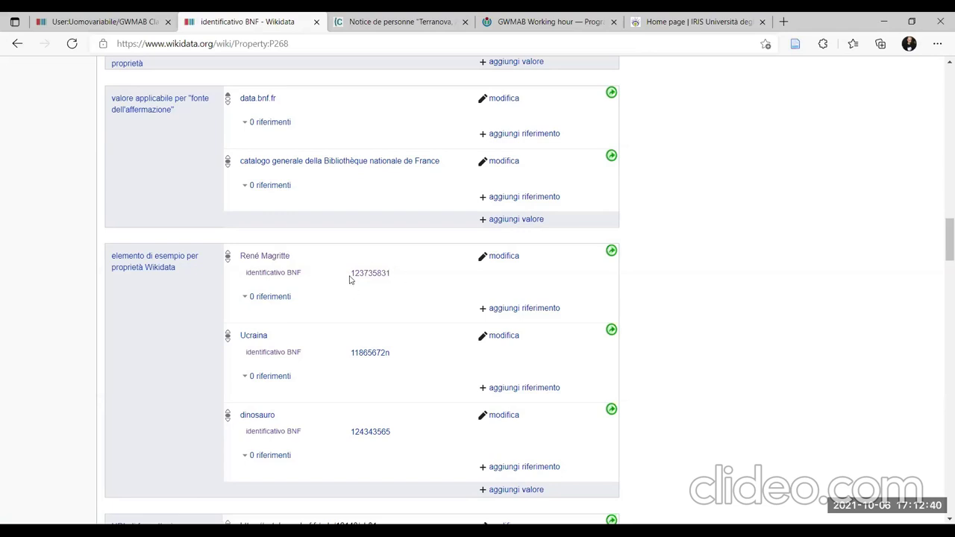
click(98, 24)
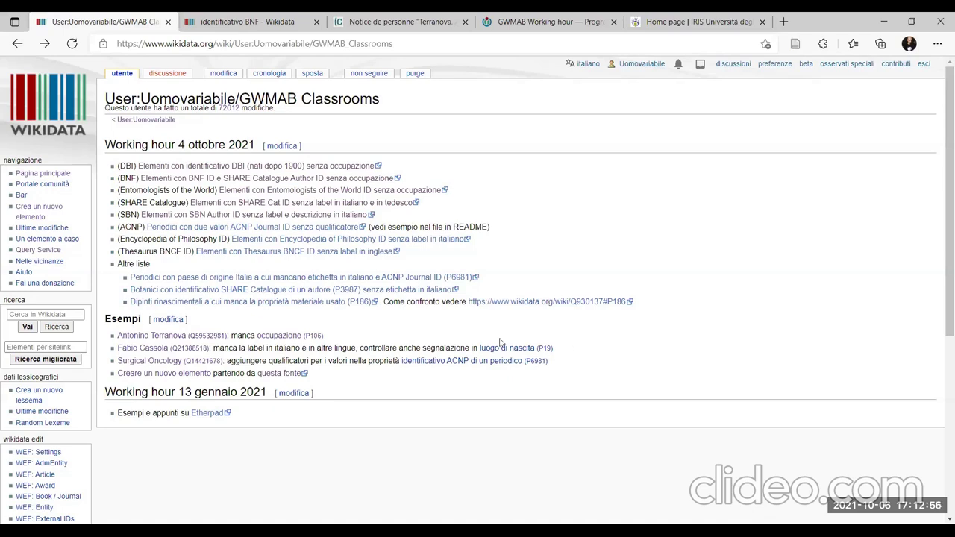
right_click(179, 351)
click(276, 95)
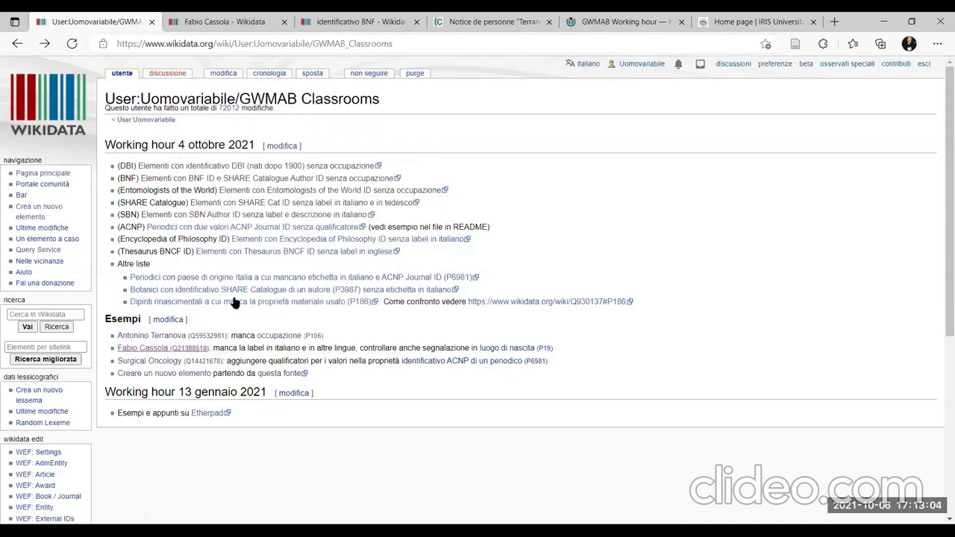
drag(220, 348, 461, 349)
click(452, 350)
click(482, 333)
key(ctrl+Tab)
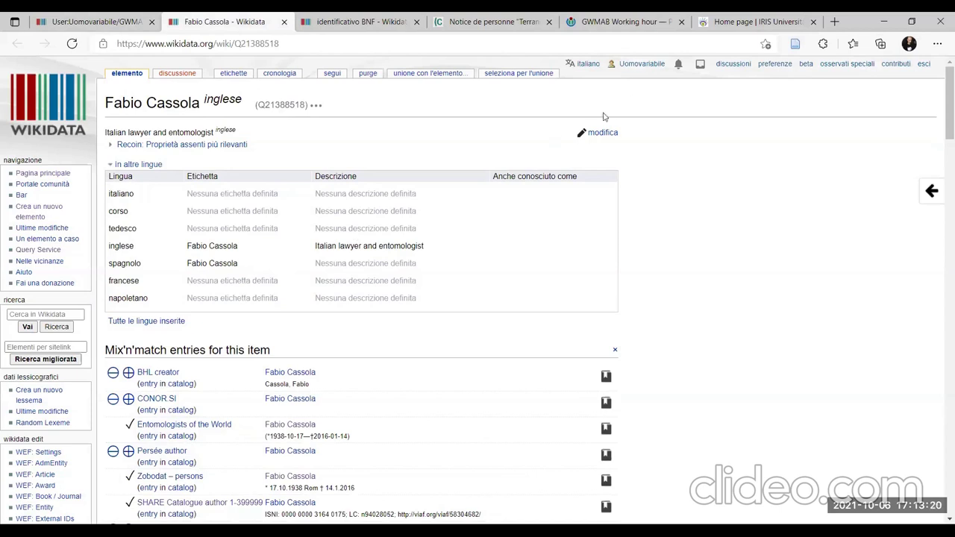
Start editing the labels, copy the English label 'Fabio Cassola', and close the Mix'n'match panel
click(594, 137)
drag(249, 251, 190, 250)
key(ctrl+c)
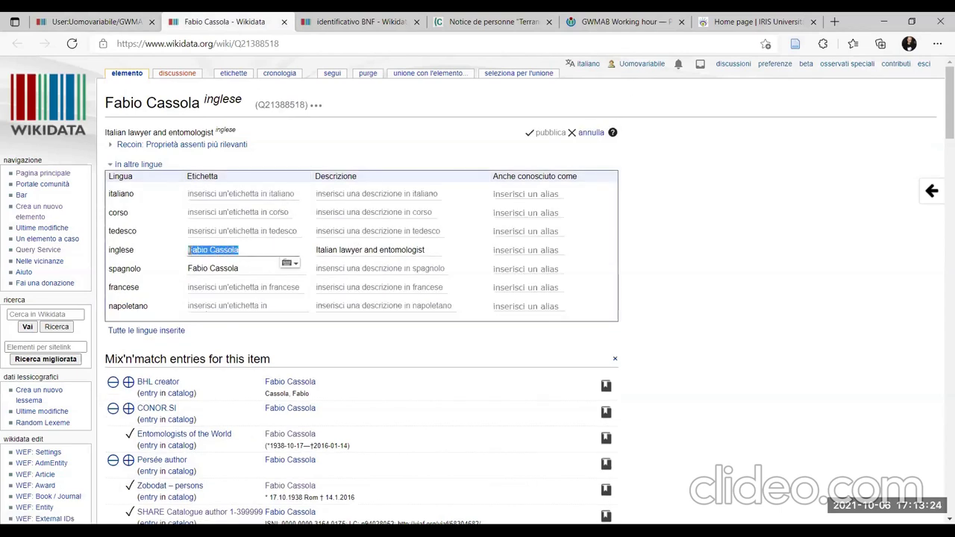
click(242, 194)
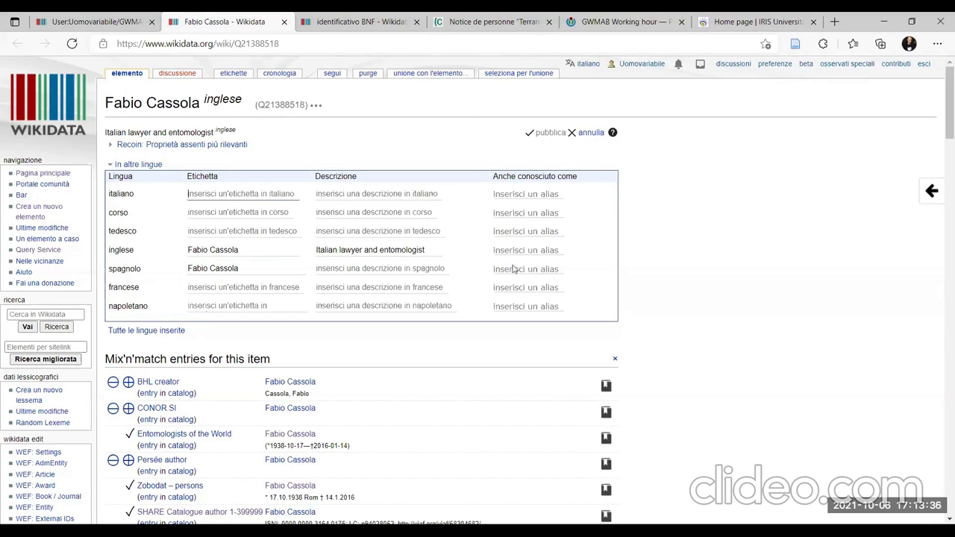
click(616, 360)
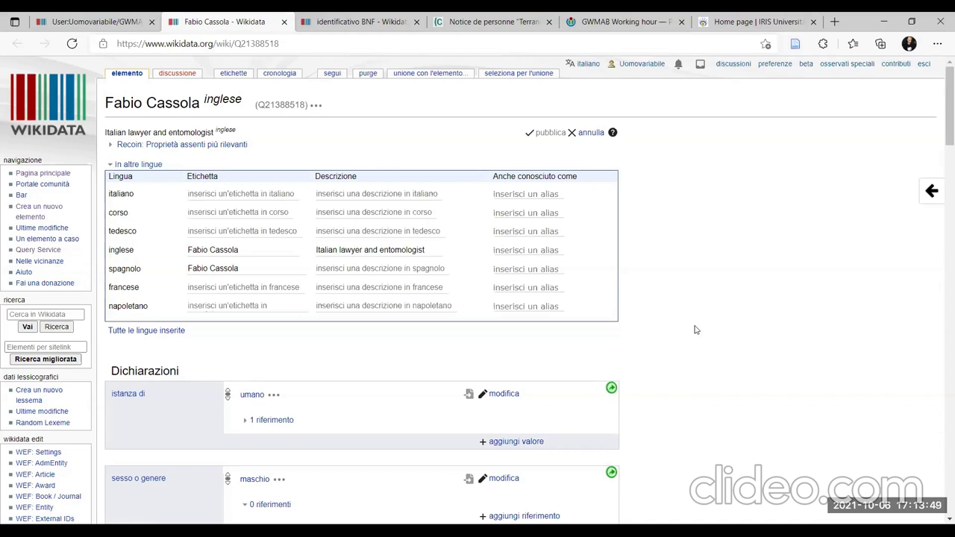
Paste 'Fabio Cassola' as the Italian, Corsican, German, French and Neapolitan labels and publish
click(270, 192)
key(ctrl+v)
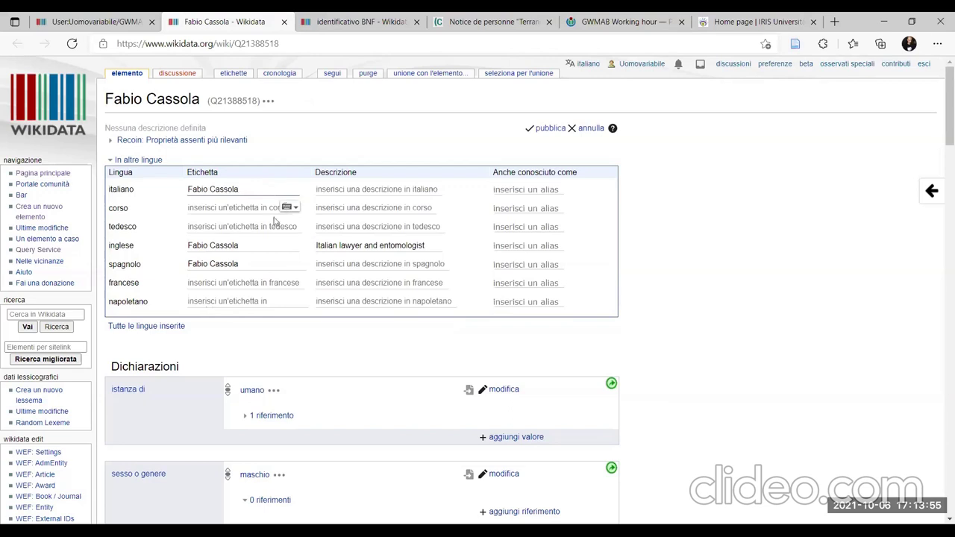
click(258, 209)
key(ctrl+v)
click(244, 228)
key(ctrl+v)
click(230, 283)
key(ctrl+v)
click(211, 303)
key(ctrl+v)
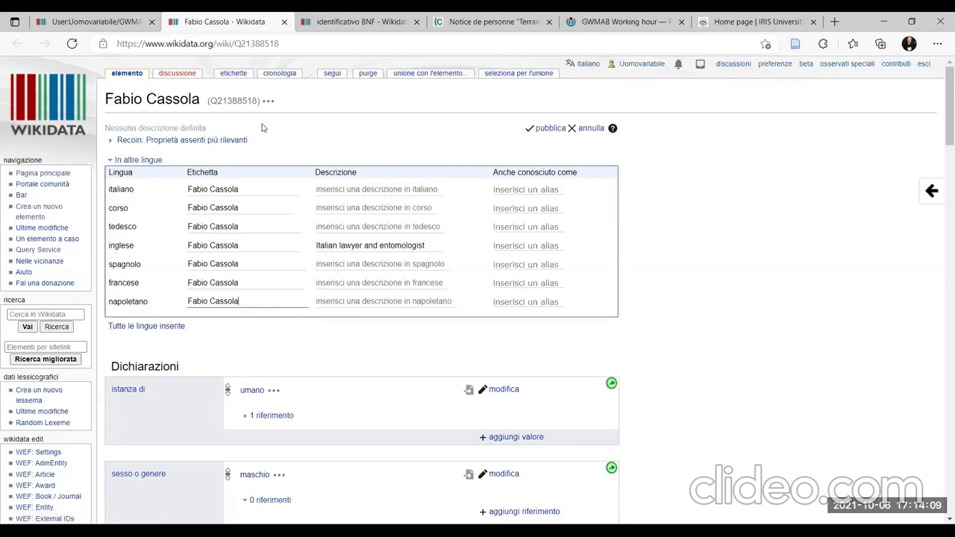
click(549, 128)
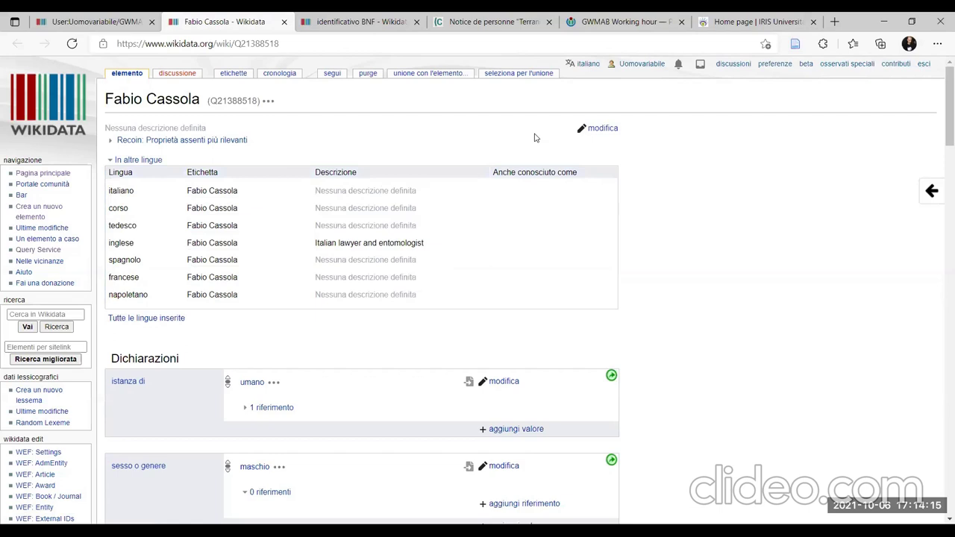
right_click(649, 65)
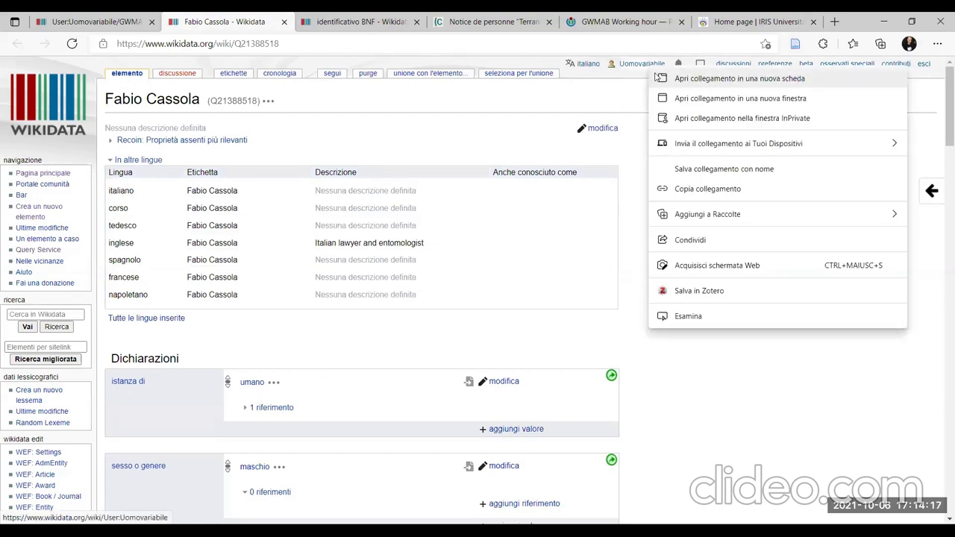
click(659, 77)
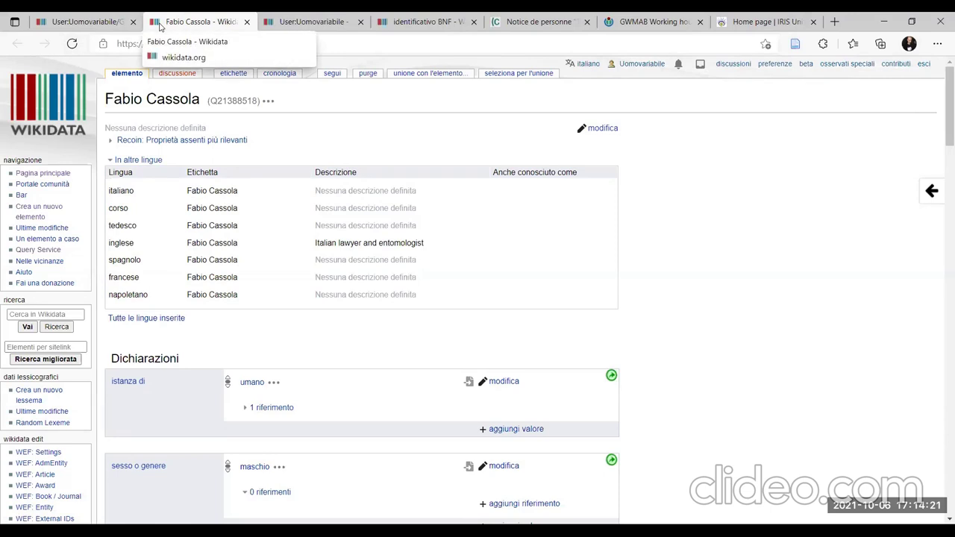
click(309, 21)
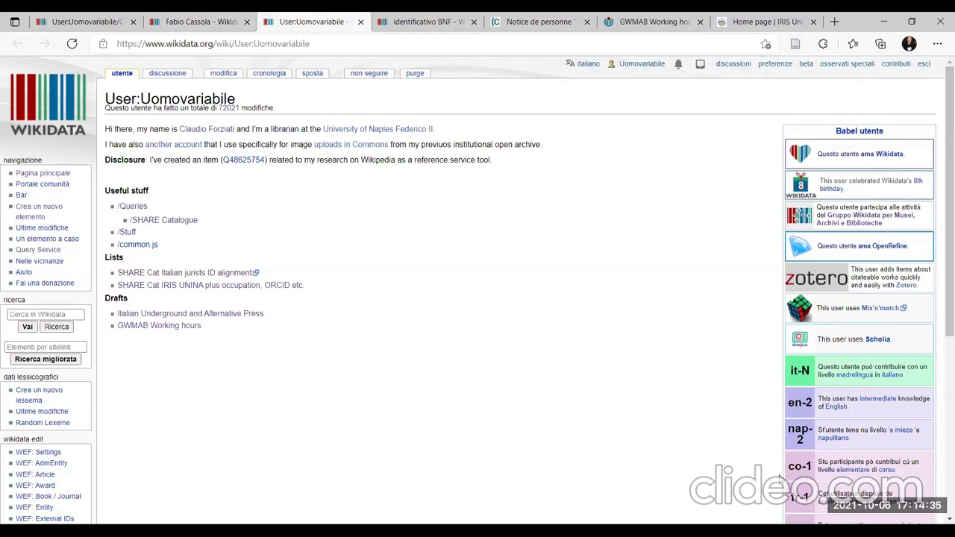
scroll(732, 267, down, 2)
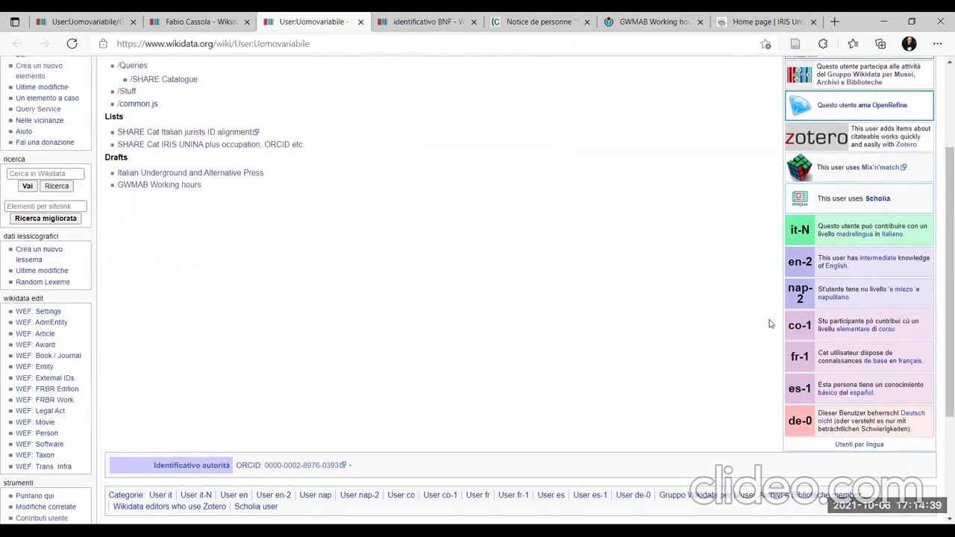
scroll(769, 325, up, 2)
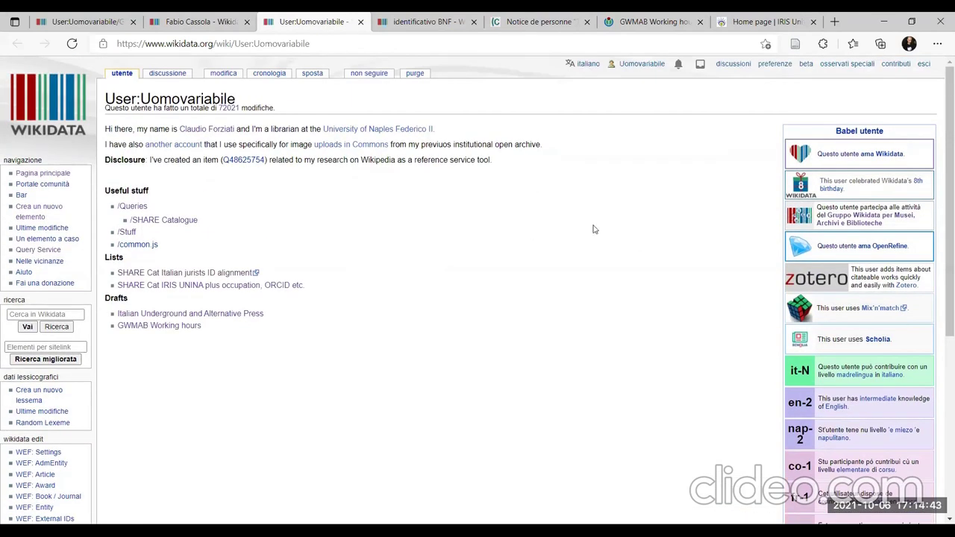
click(153, 20)
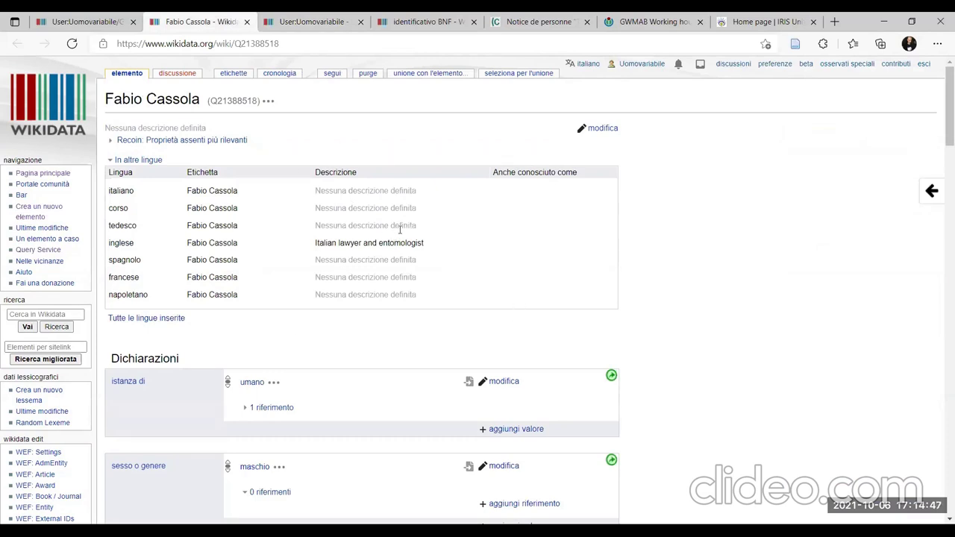
Expand the labels table to all entered languages and check the new Italian and Corsican labels
click(149, 319)
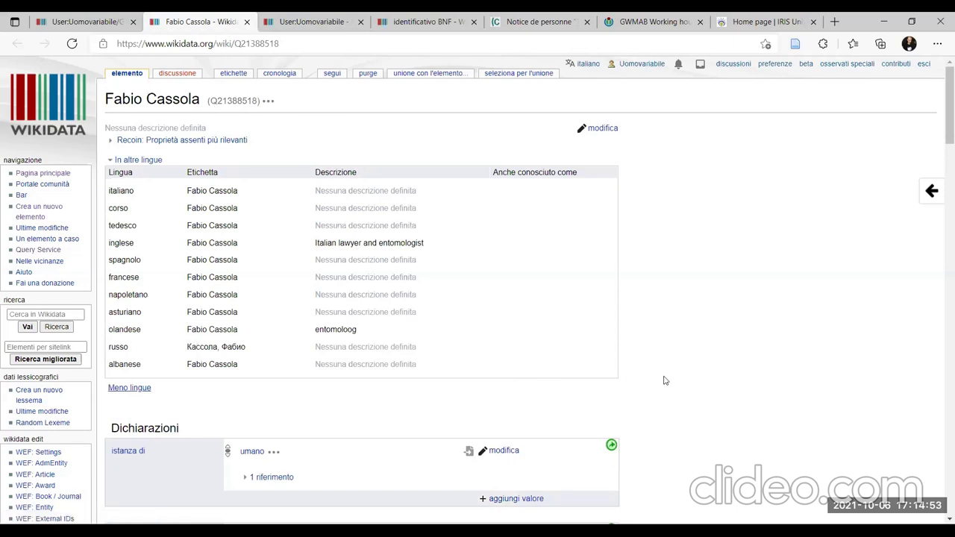
scroll(665, 373, down, 1)
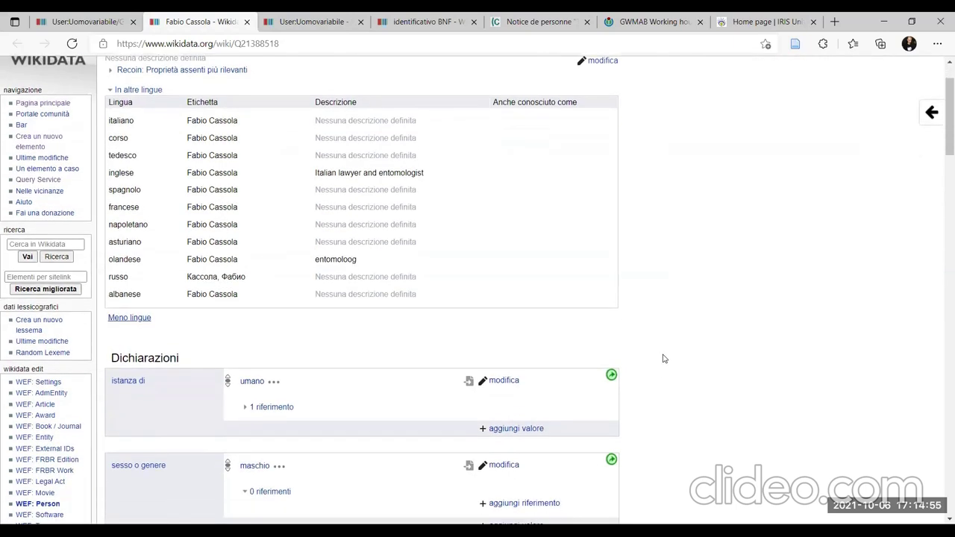
scroll(660, 358, up, 1)
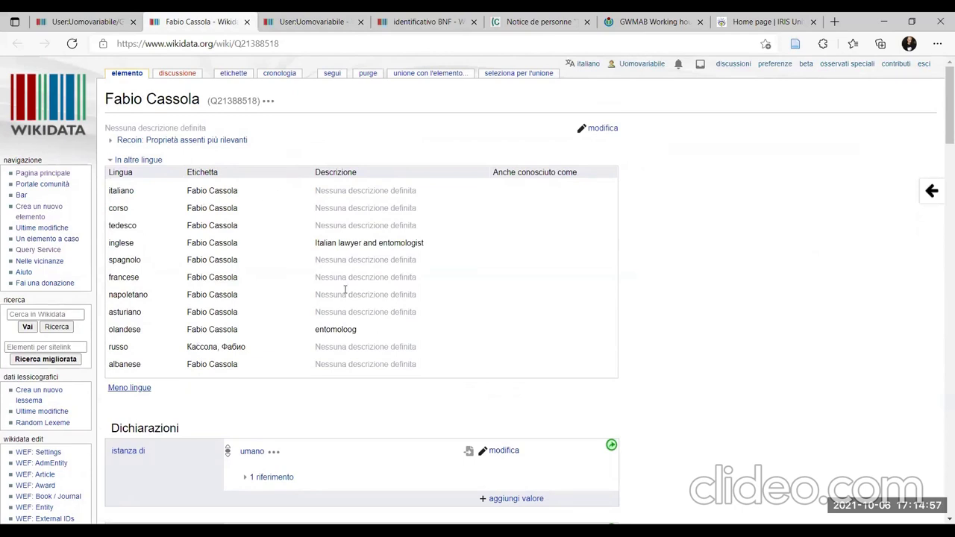
drag(188, 189, 211, 209)
click(259, 288)
Examine the English description, highlighting the words 'entomologist' and 'lawyer'
mouse_move(316, 243)
mouse_down()
mouse_move(405, 252)
mouse_move(403, 244)
mouse_move(318, 242)
mouse_up()
click(435, 250)
click(423, 259)
drag(378, 242, 410, 252)
click(356, 254)
double_click(341, 242)
click(520, 286)
scroll(626, 321, down, 2)
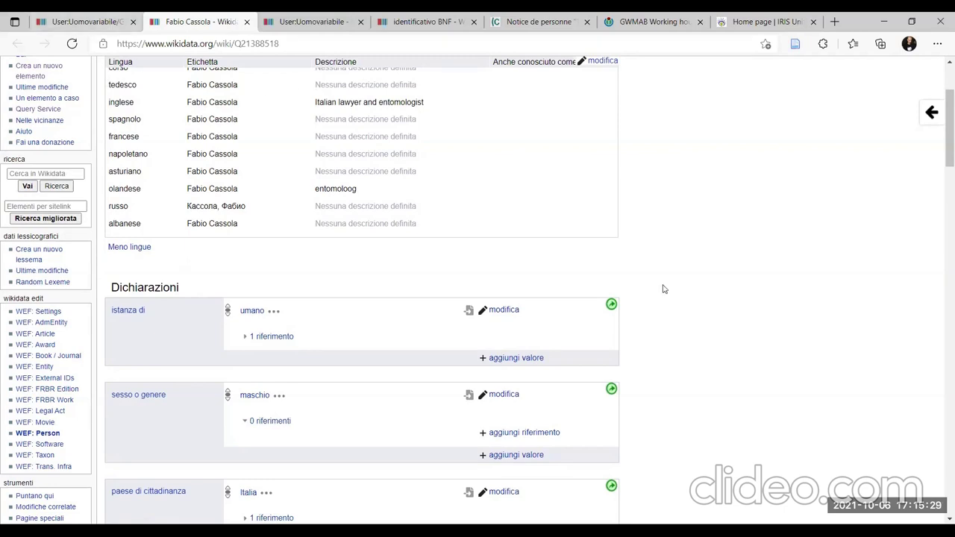
scroll(232, 164, up, 2)
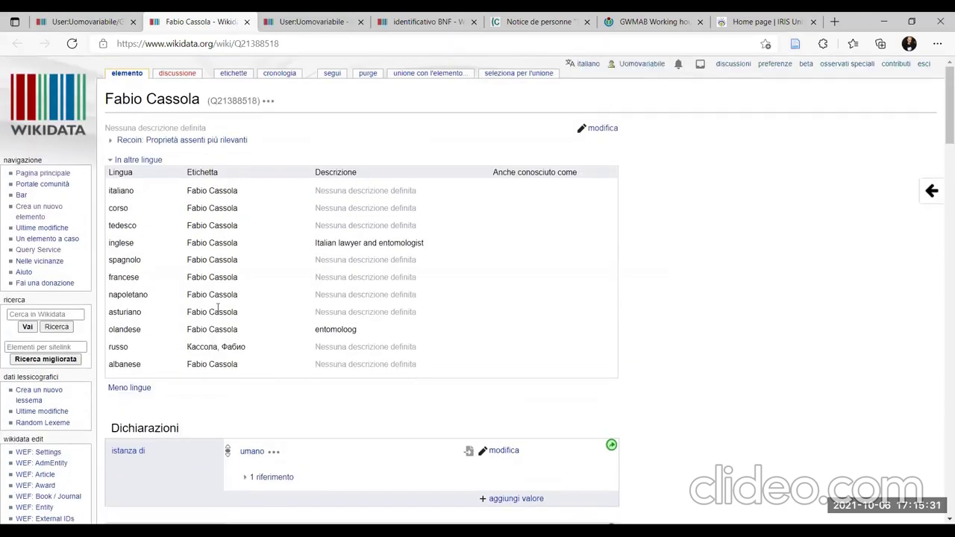
Check the Roma birthplace suggestions, then expand the reference for the 17 ott 1938 birth date
scroll(649, 354, down, 12)
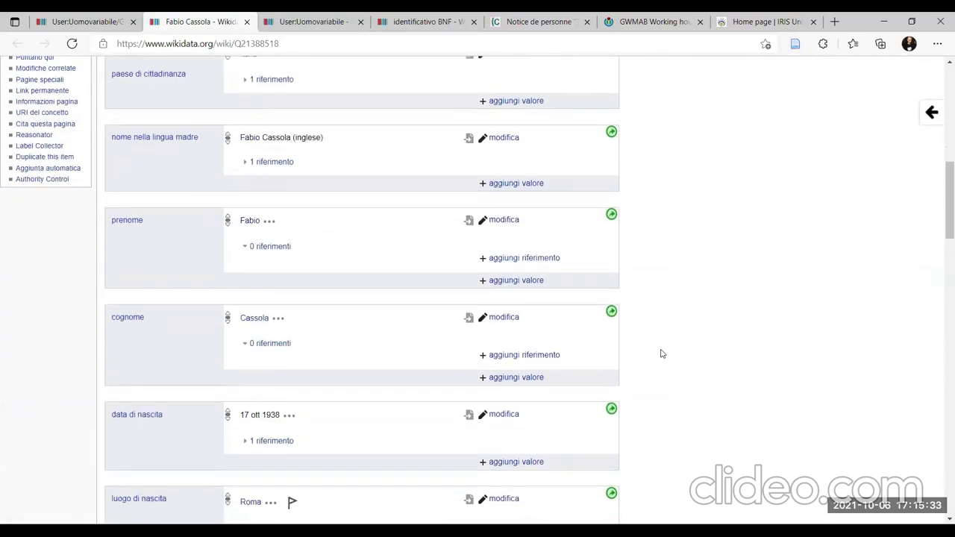
scroll(660, 353, down, 1)
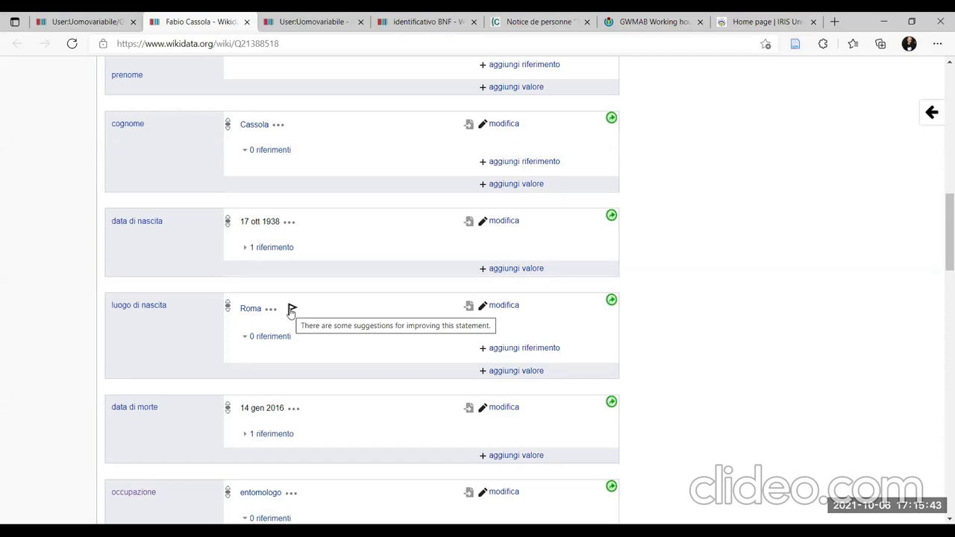
click(290, 310)
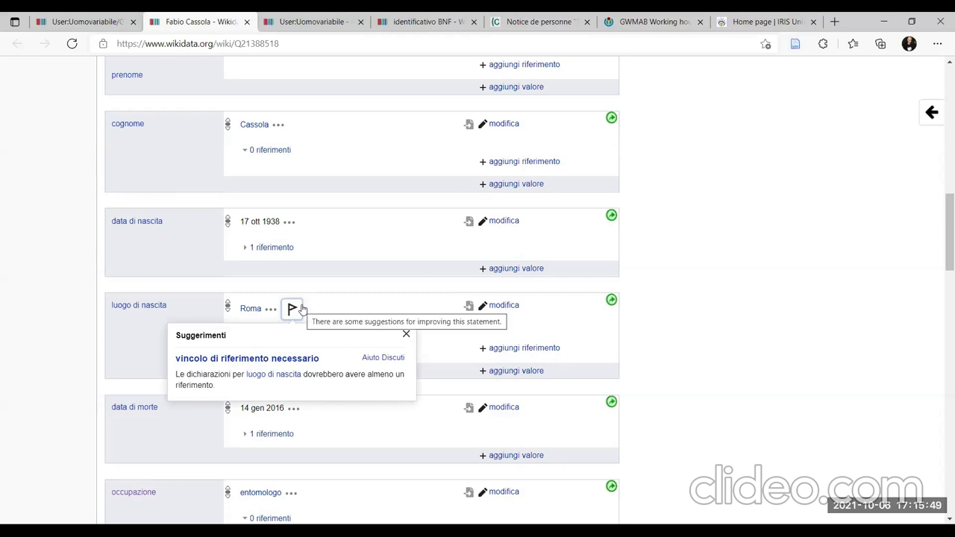
click(371, 318)
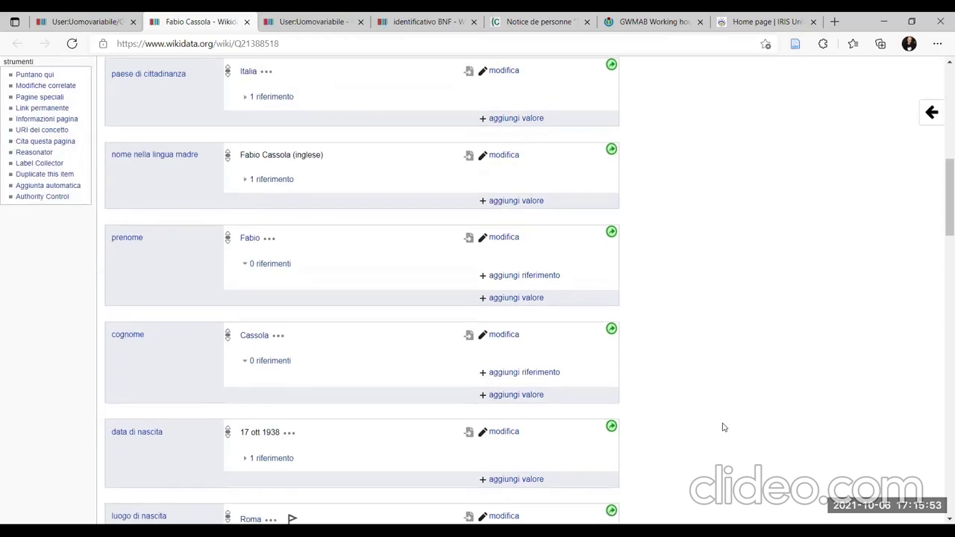
scroll(722, 428, down, 1)
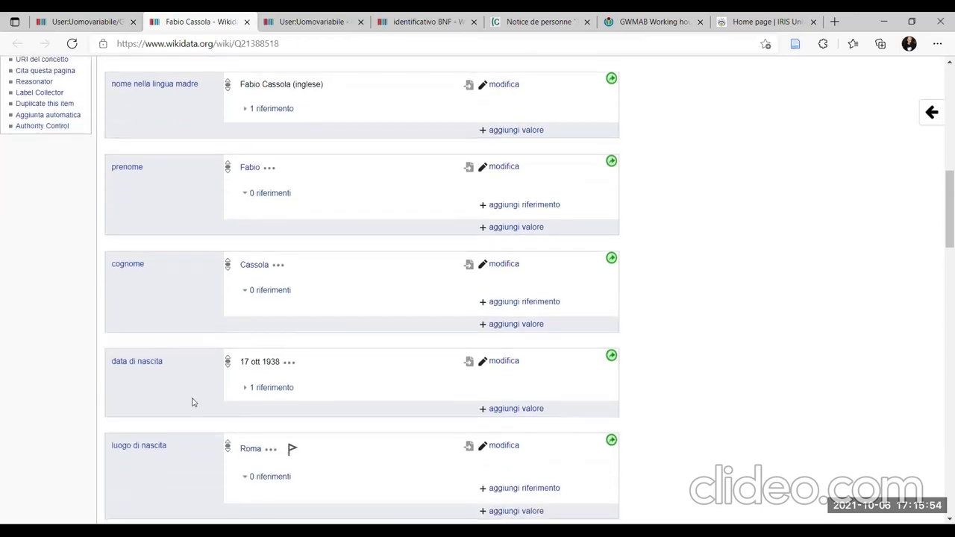
click(244, 389)
scroll(655, 439, down, 2)
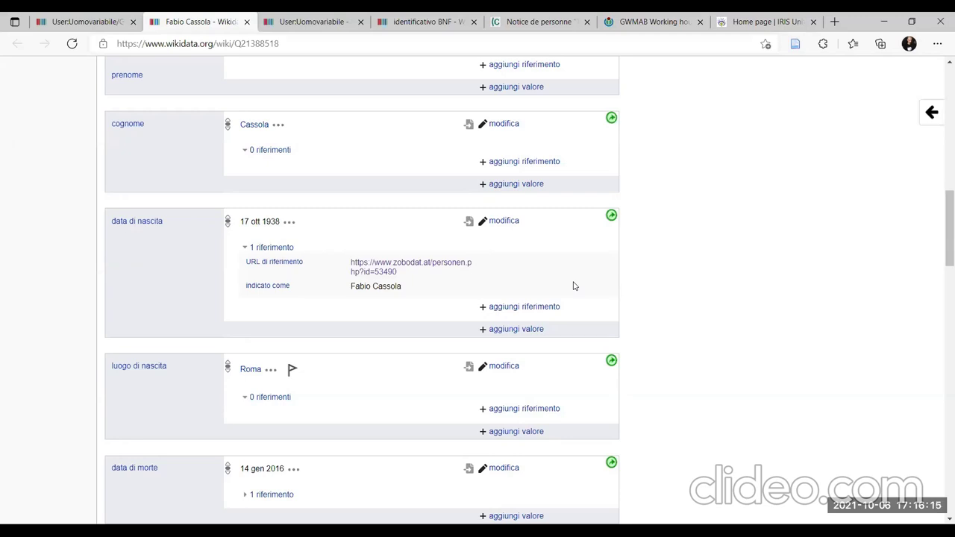
Expand the 14 gen 2016 date-of-death reference and scroll down to the identifier statements
scroll(611, 302, down, 2)
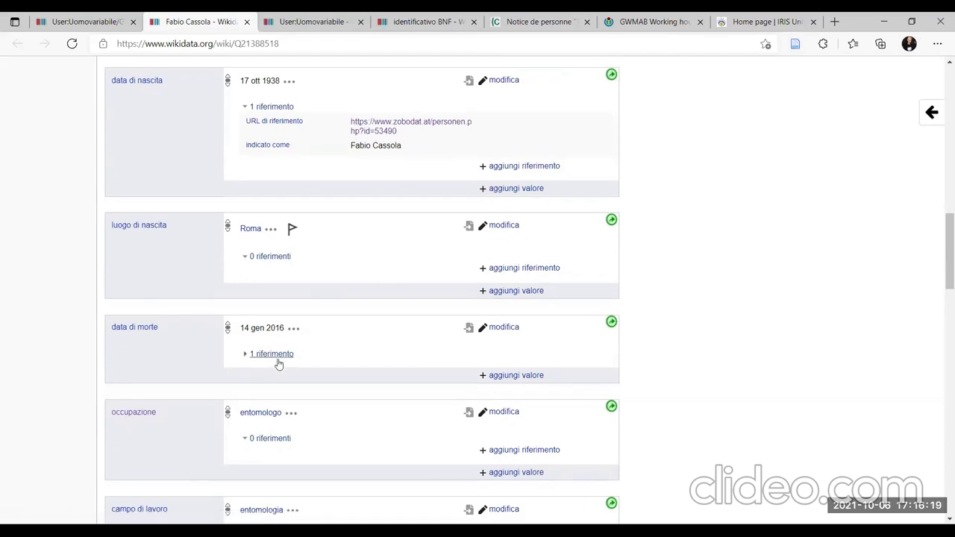
click(243, 356)
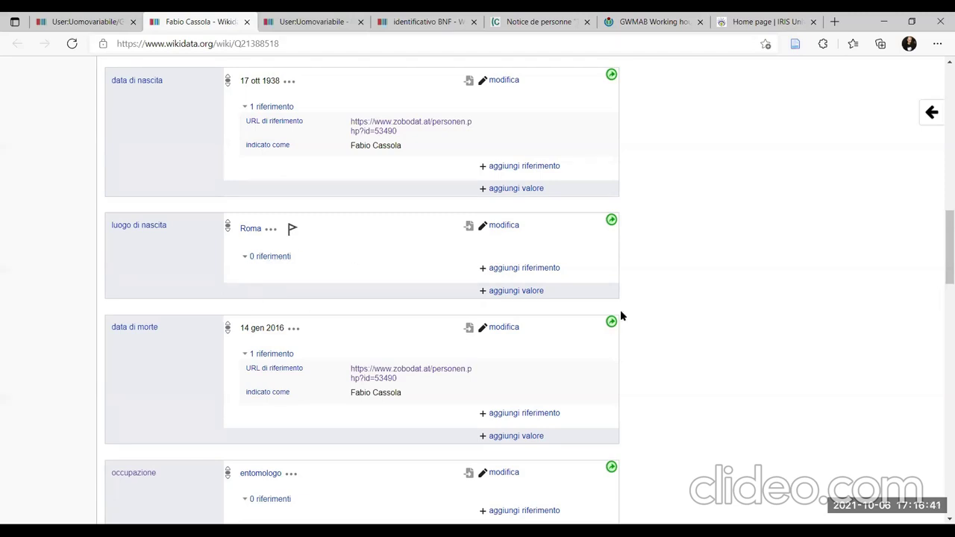
scroll(619, 317, down, 5)
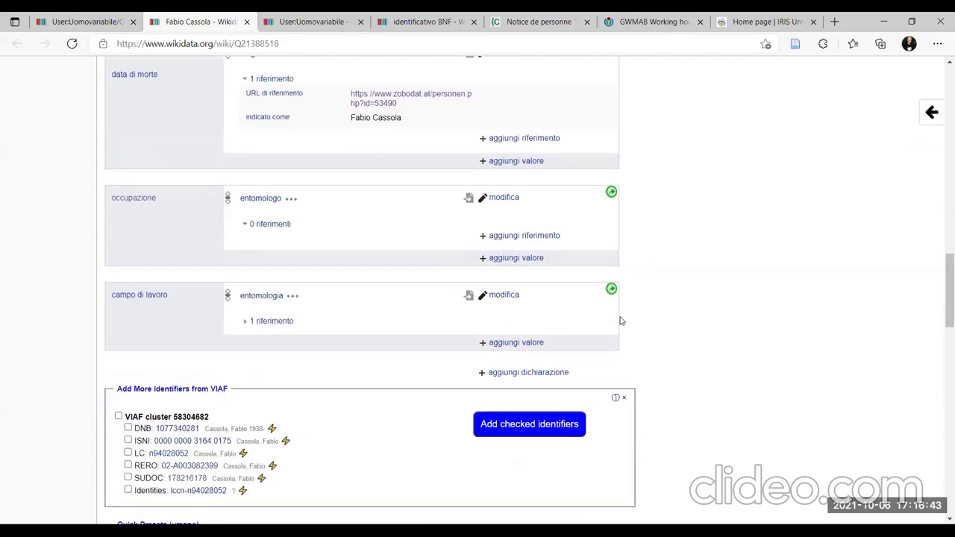
scroll(620, 322, down, 8)
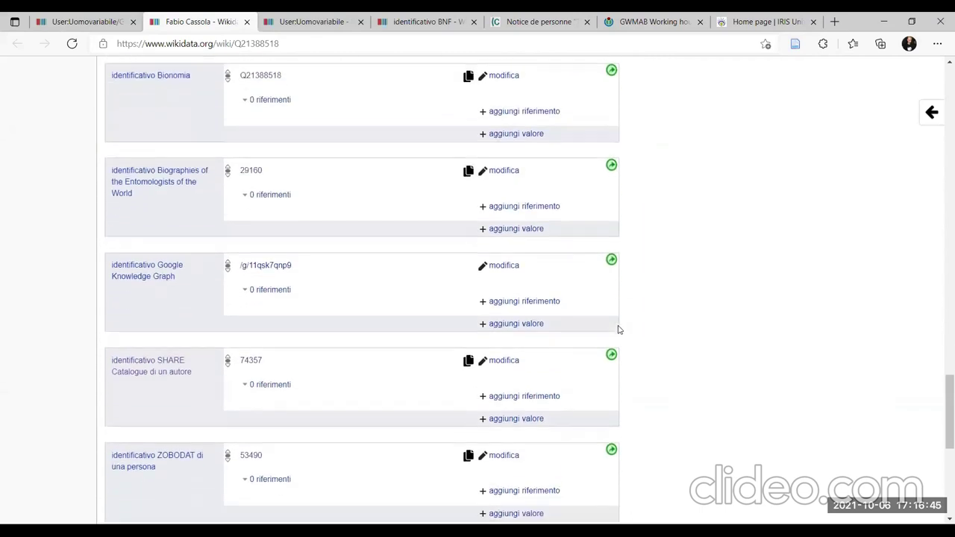
Open the Biographies of the Entomologists of the World record 29160 in a new tab
right_click(249, 165)
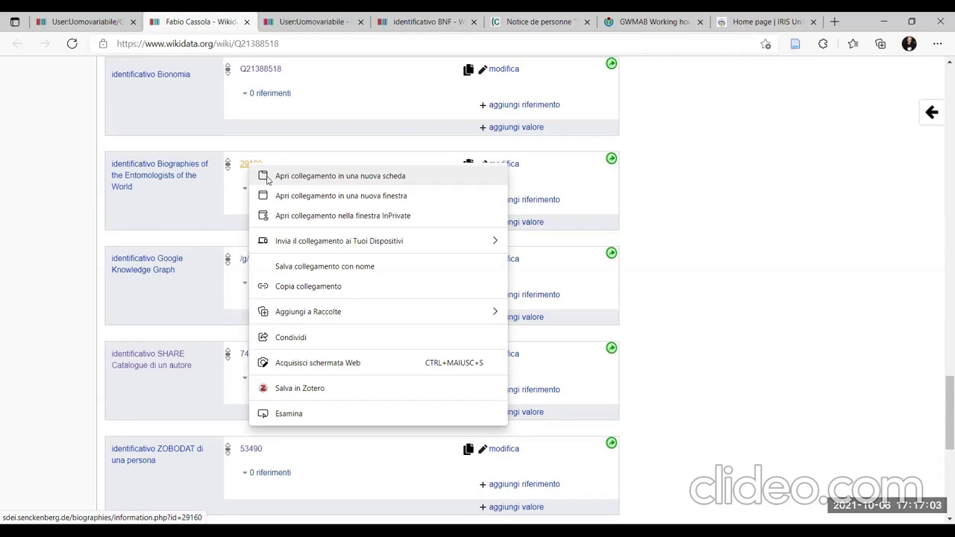
click(340, 176)
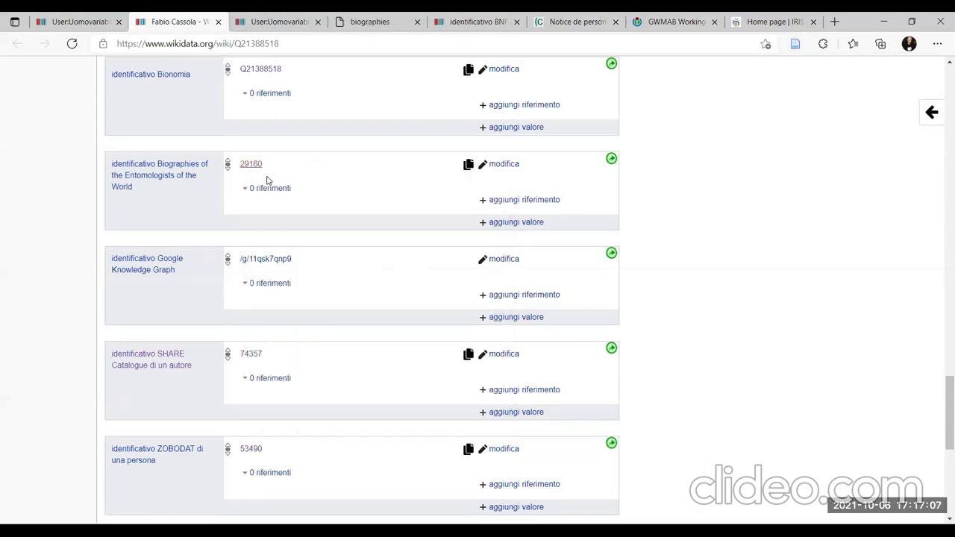
View the biography record without translation and select the birthplace 'Rom'
key(ctrl+Tab)
key(ctrl+Tab)
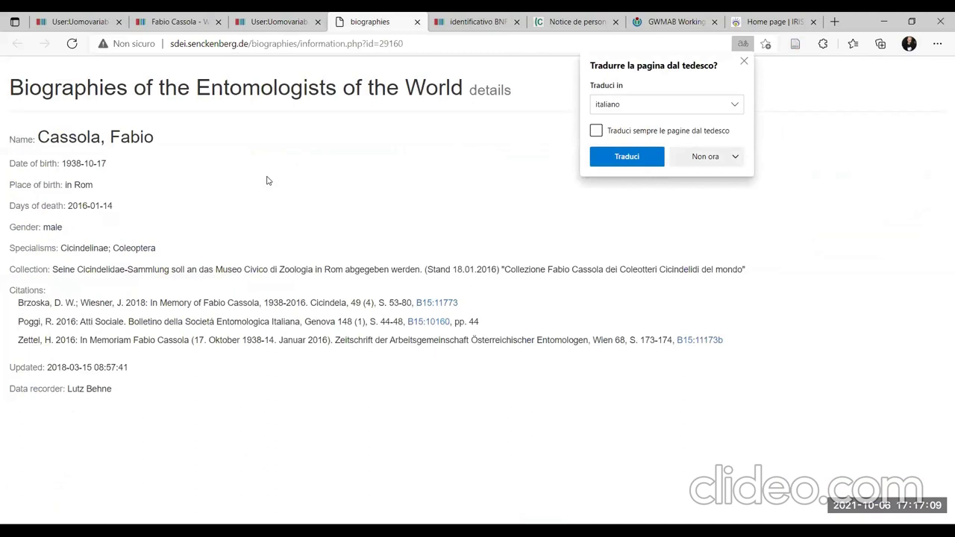
click(703, 164)
click(88, 216)
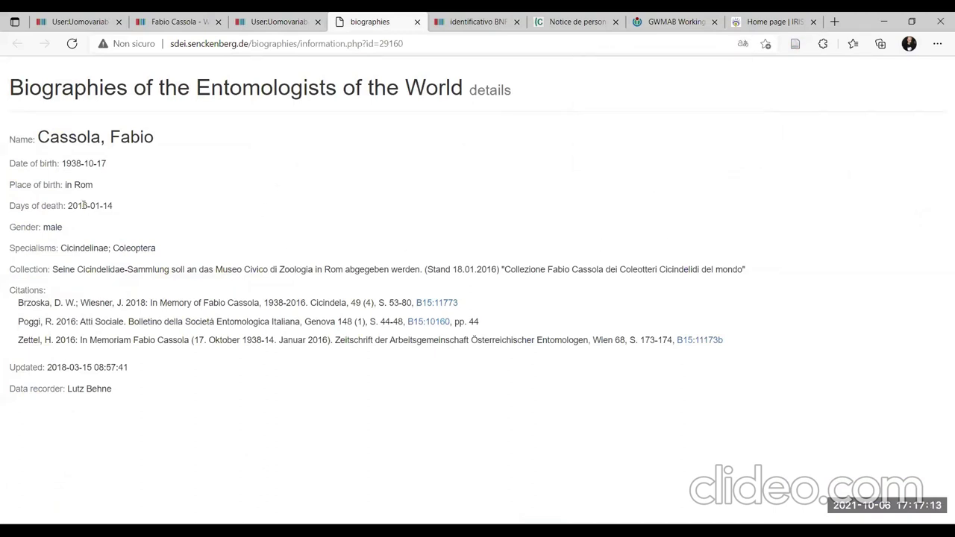
drag(66, 185, 98, 191)
click(98, 192)
double_click(86, 186)
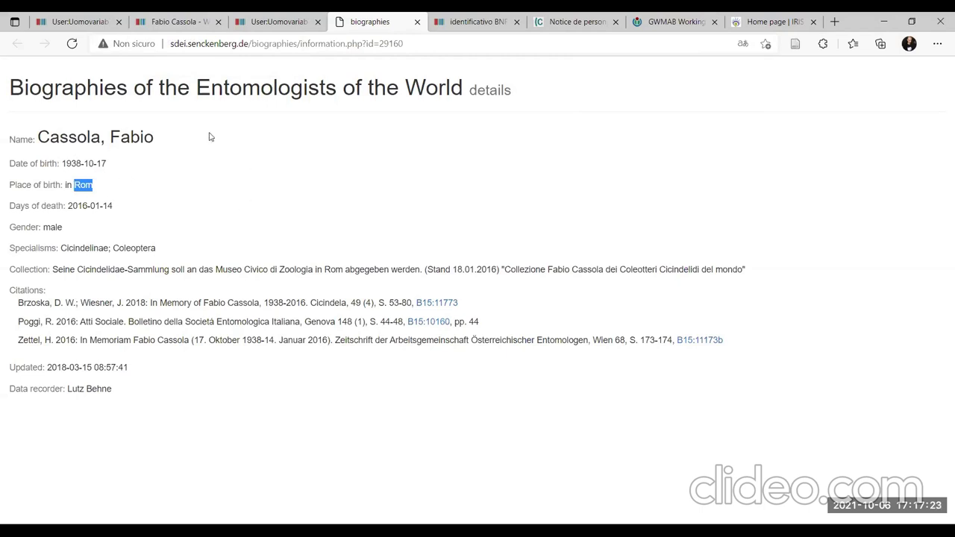
Back on Wikidata, select identifier 29160 and start a new reference on the Roma birthplace statement
click(154, 22)
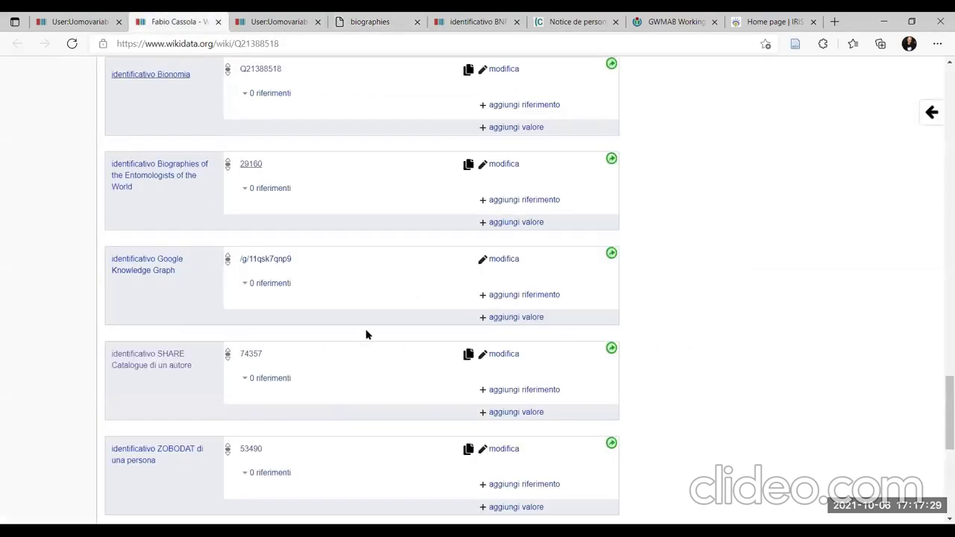
scroll(340, 268, up, 1)
drag(266, 237, 241, 234)
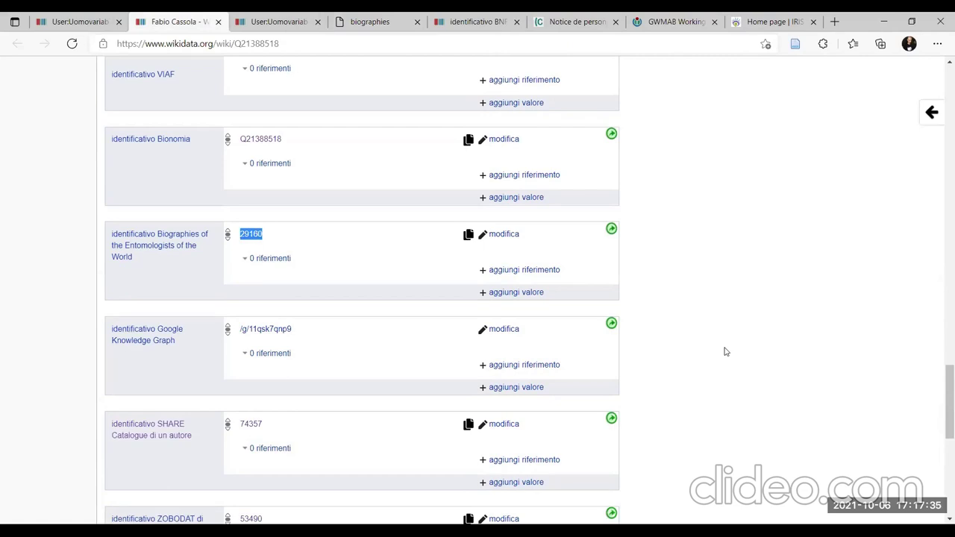
scroll(725, 350, up, 15)
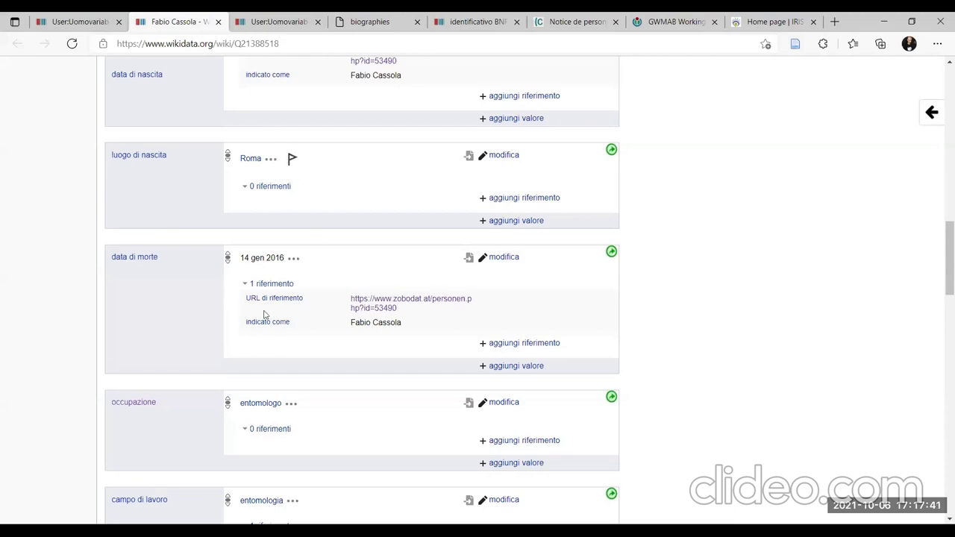
scroll(396, 273, up, 2)
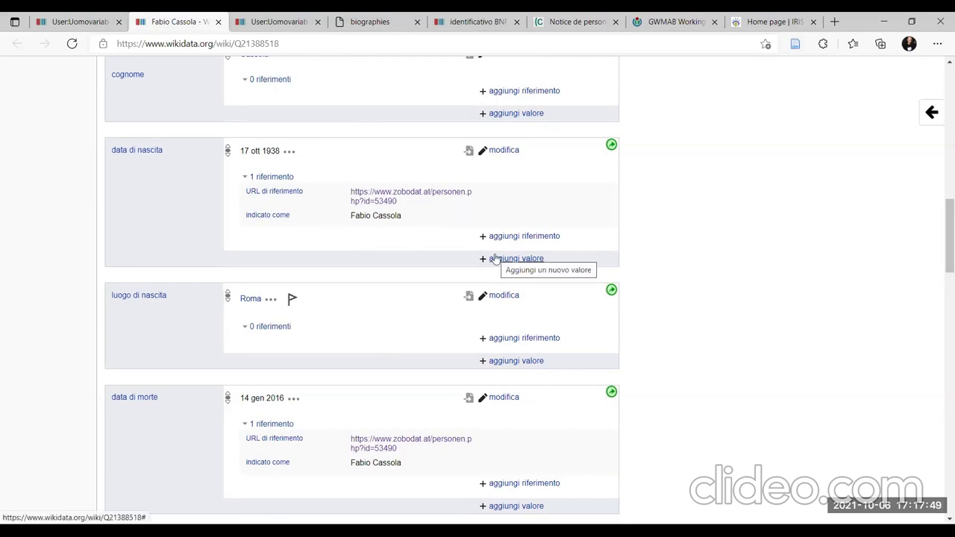
click(521, 339)
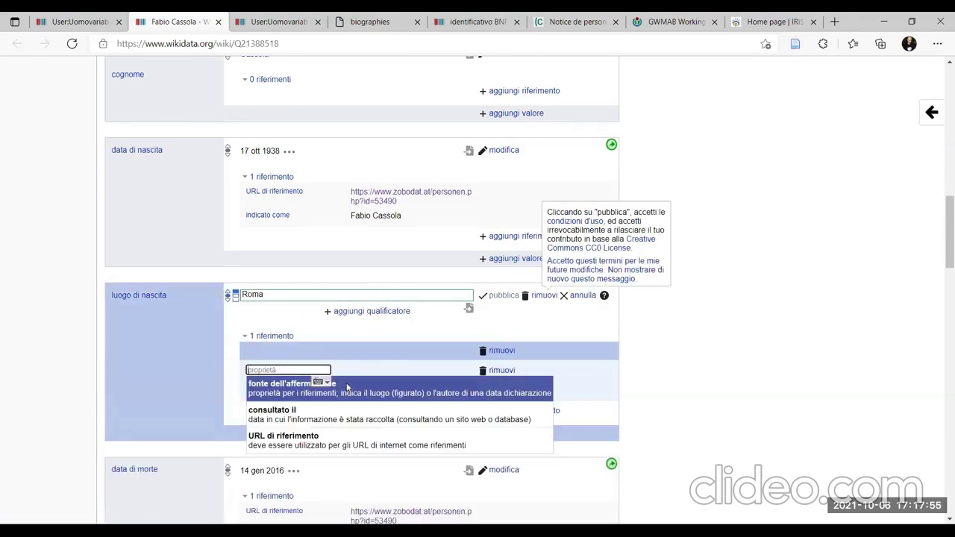
Set the reference's fonte dell'affermazione to Biographies of the Entomologists of the World
click(347, 386)
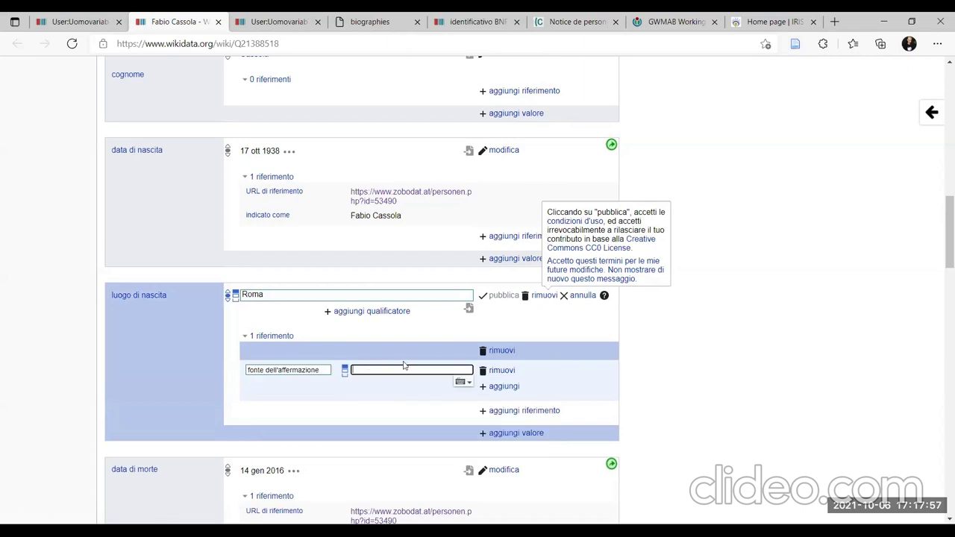
text(biographies o)
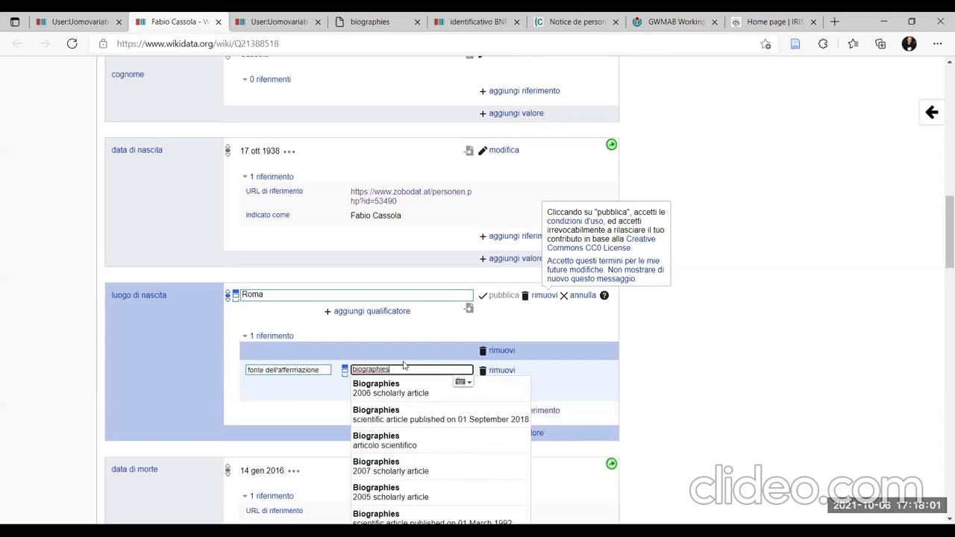
text(f entomolo)
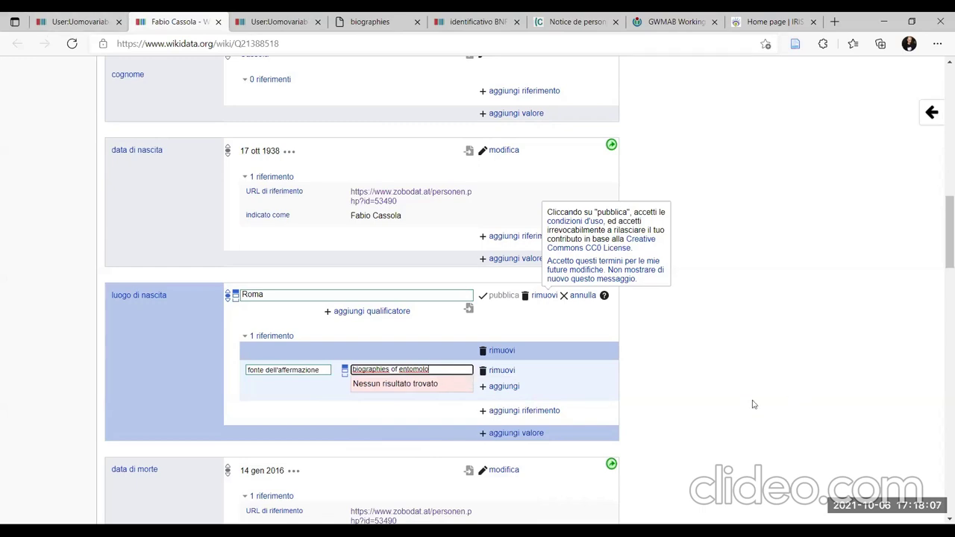
scroll(714, 387, down, 5)
scroll(714, 386, down, 11)
scroll(421, 255, up, 2)
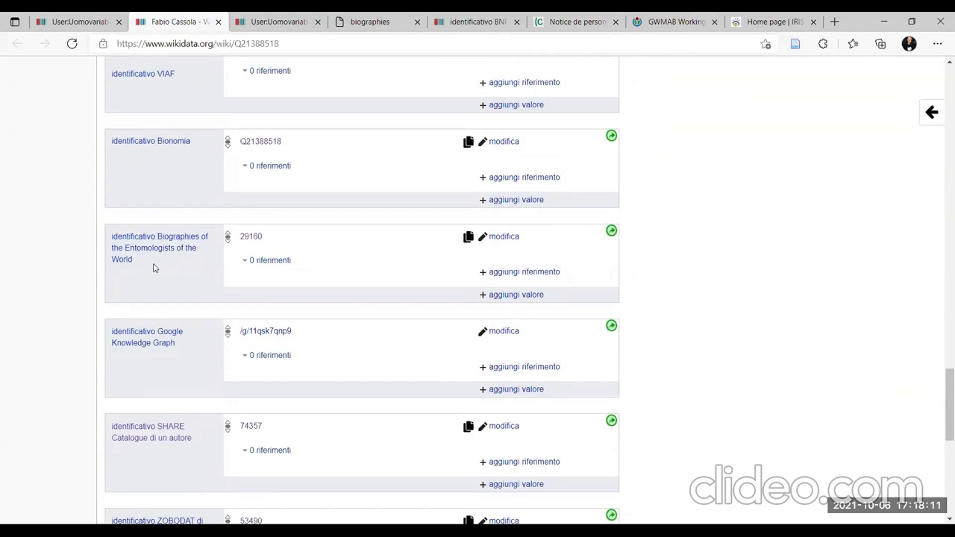
drag(136, 256, 158, 236)
key(ctrl+c)
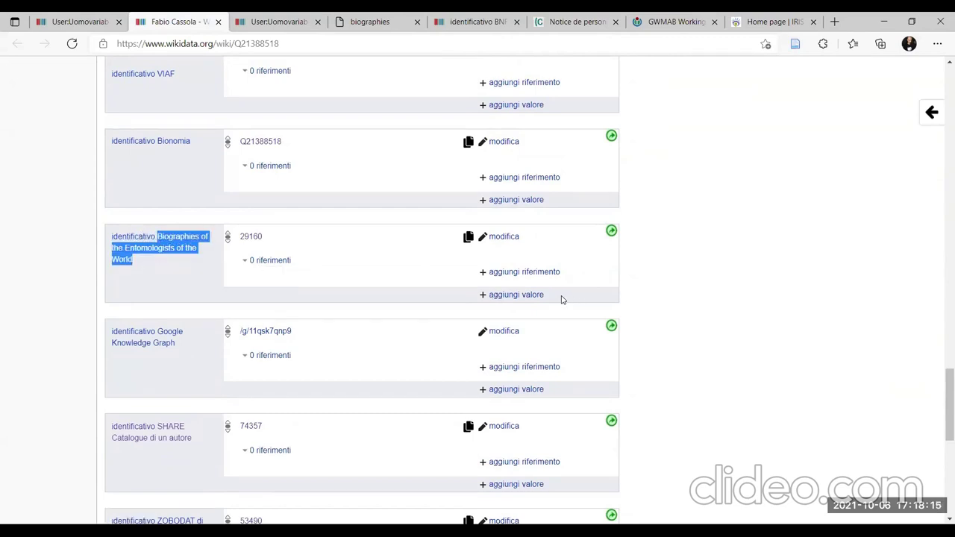
scroll(564, 299, up, 3)
scroll(564, 299, up, 10)
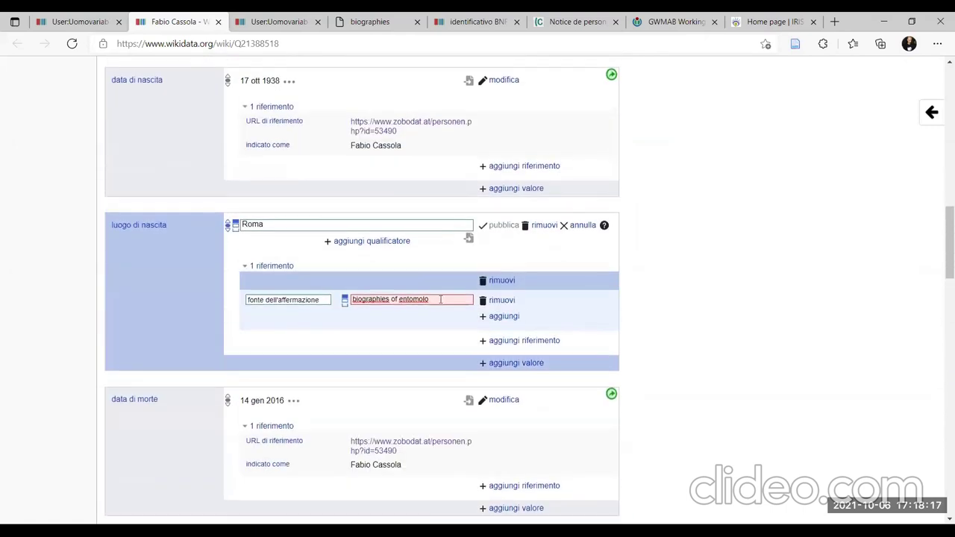
key(ctrl+a)
key(ctrl+v)
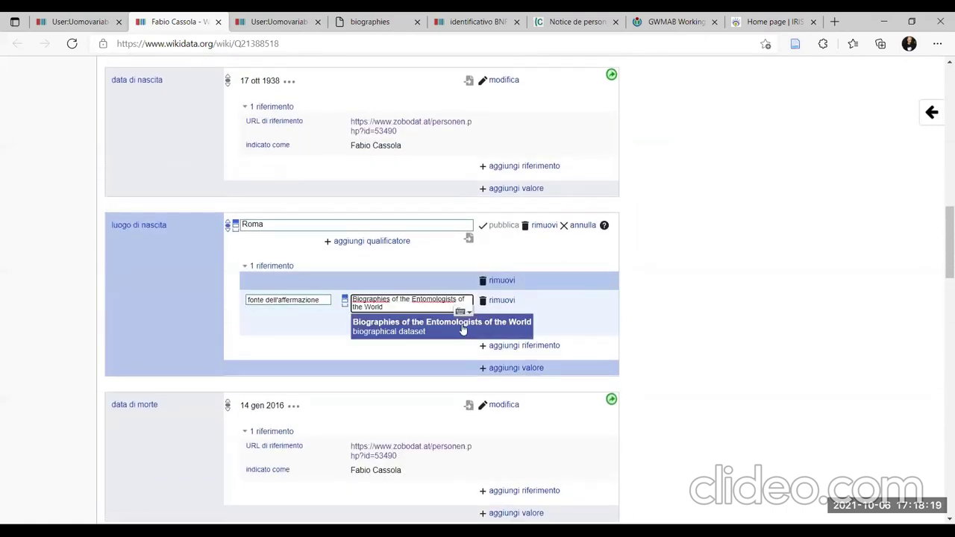
click(453, 328)
Add the Biographies of the Entomologists of the World ID property with identifier 29160
click(396, 325)
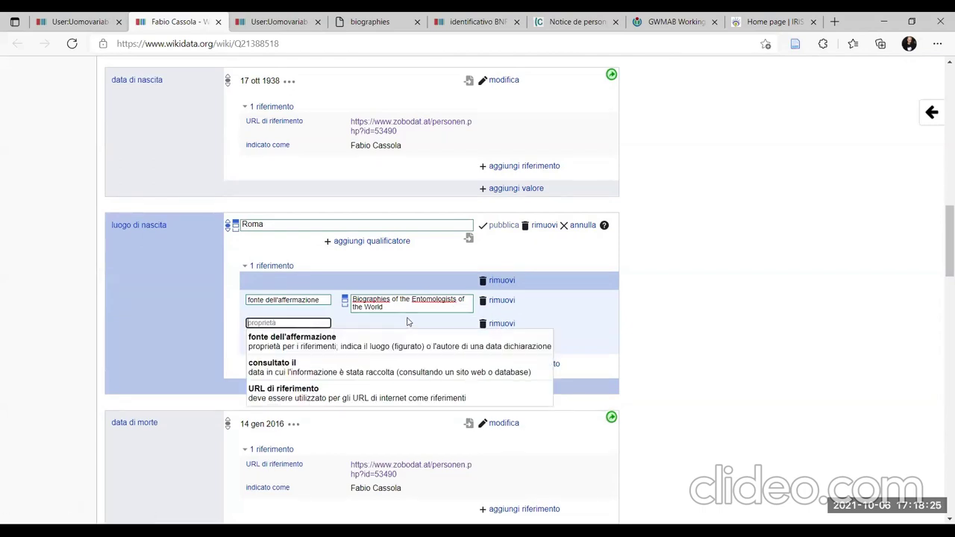
key(ctrl+v)
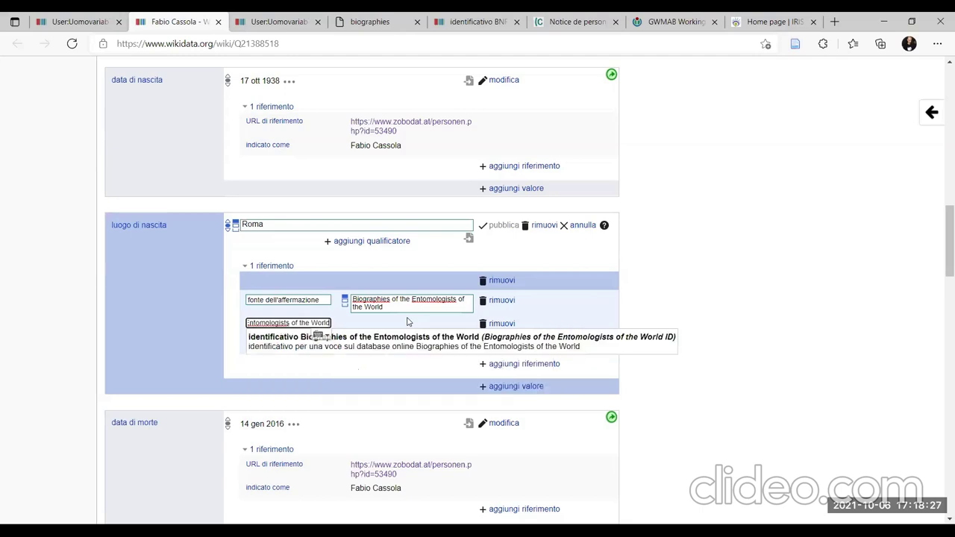
click(414, 340)
scroll(652, 358, down, 7)
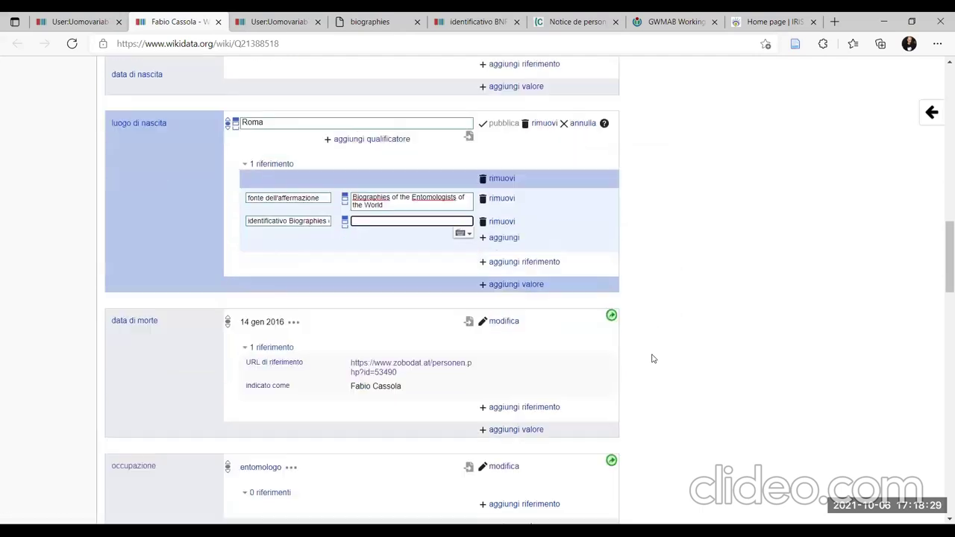
scroll(651, 362, down, 6)
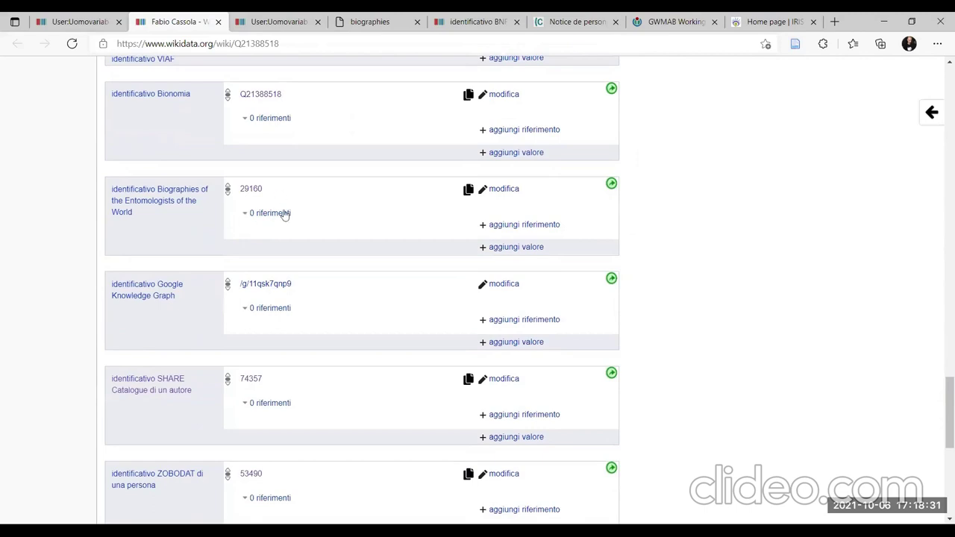
drag(265, 190, 243, 189)
key(ctrl+c)
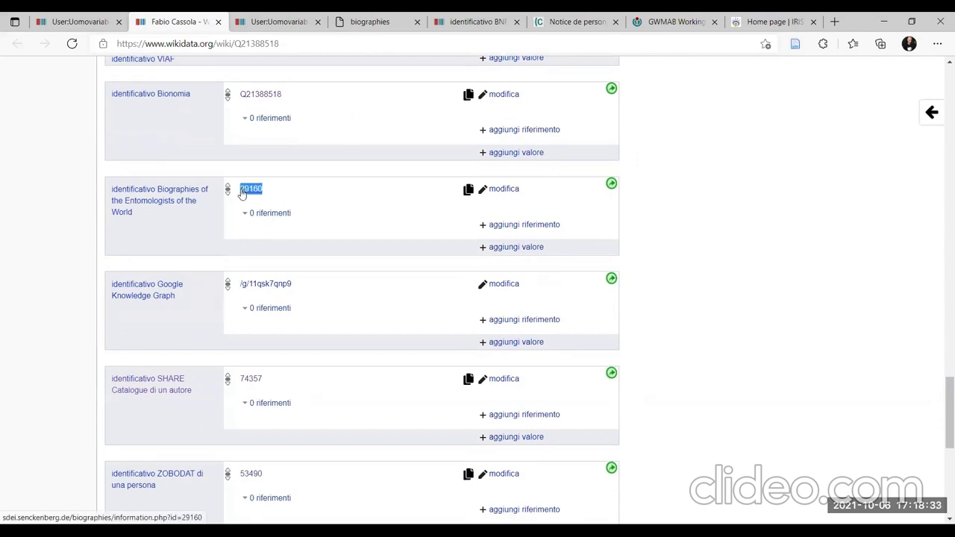
scroll(594, 301, up, 13)
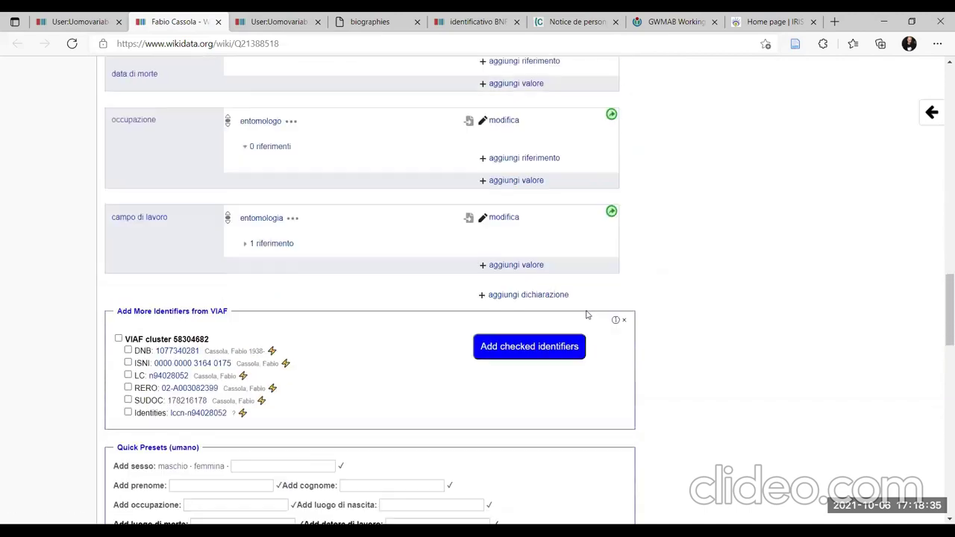
scroll(538, 336, up, 3)
click(395, 321)
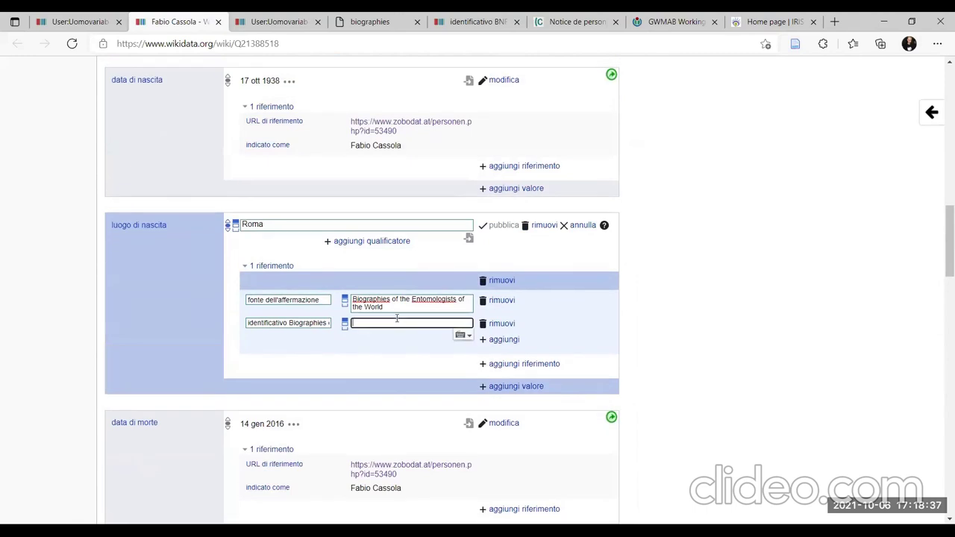
key(ctrl+v)
Add consultato il 06 ottobre 2021 and publish the Roma birthplace statement
click(501, 340)
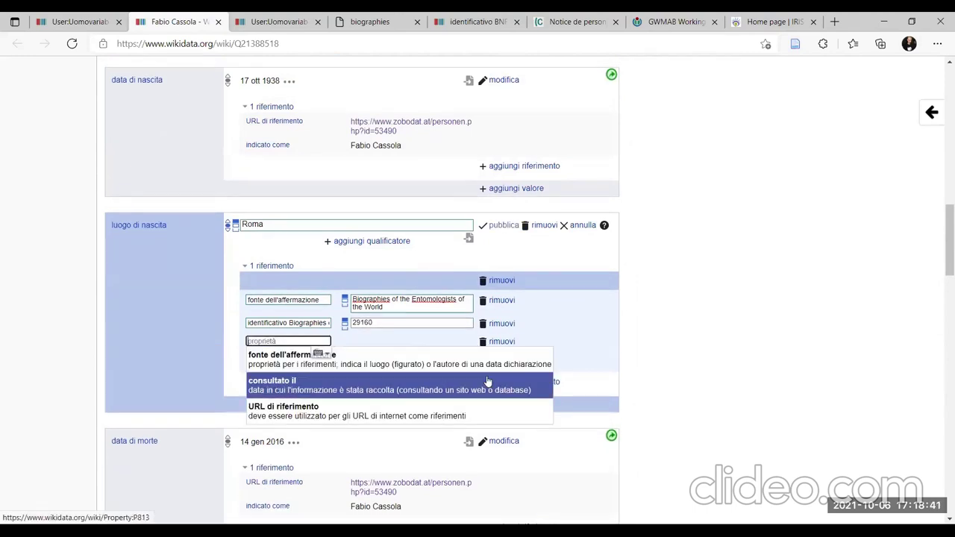
click(390, 387)
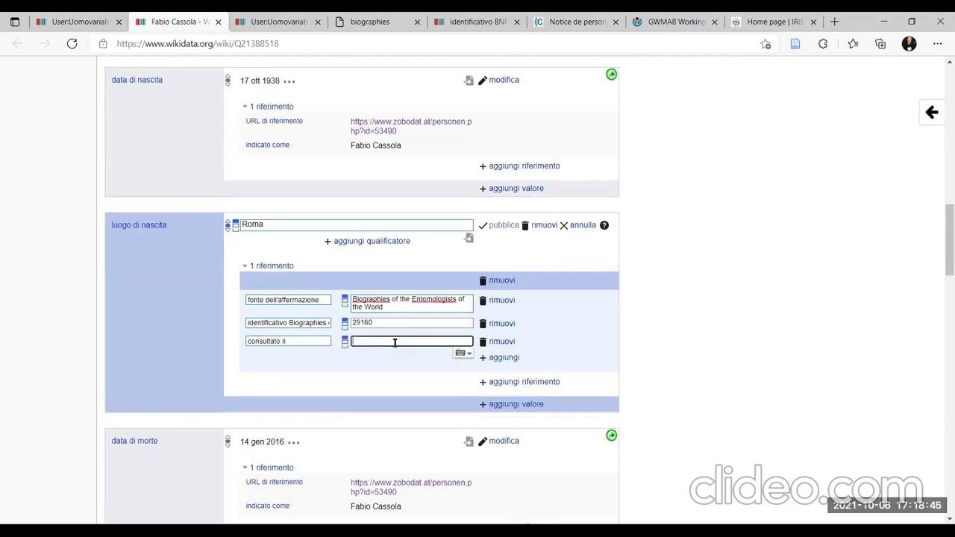
text(06)
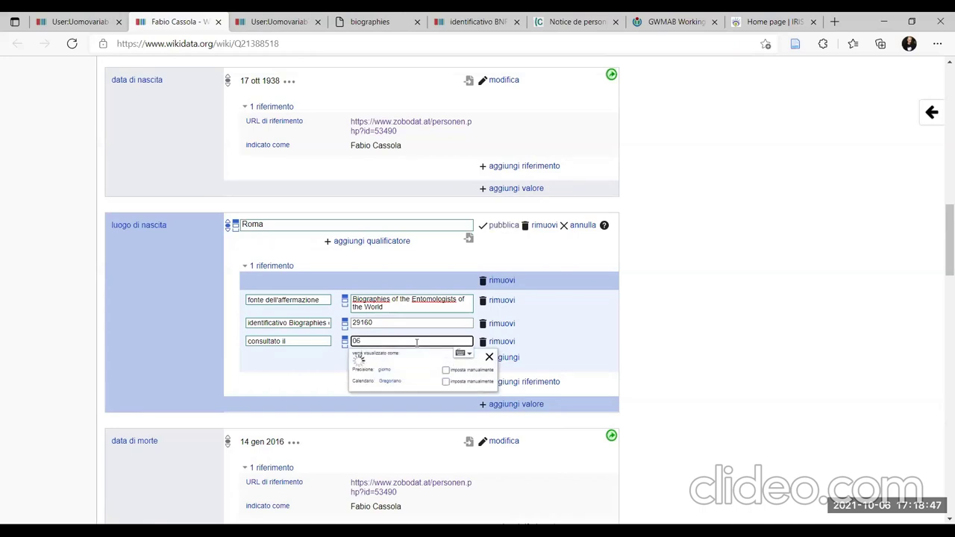
text( ottobre 2021)
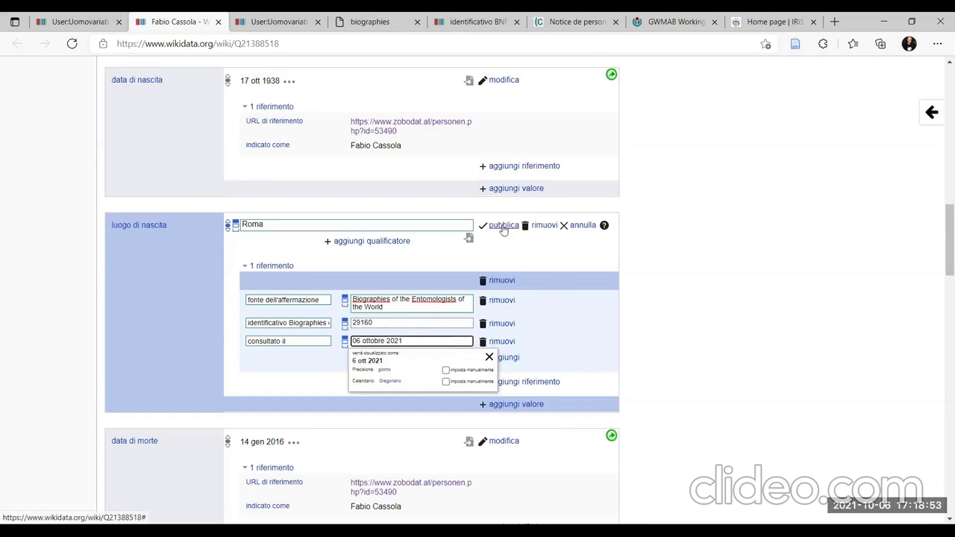
click(504, 226)
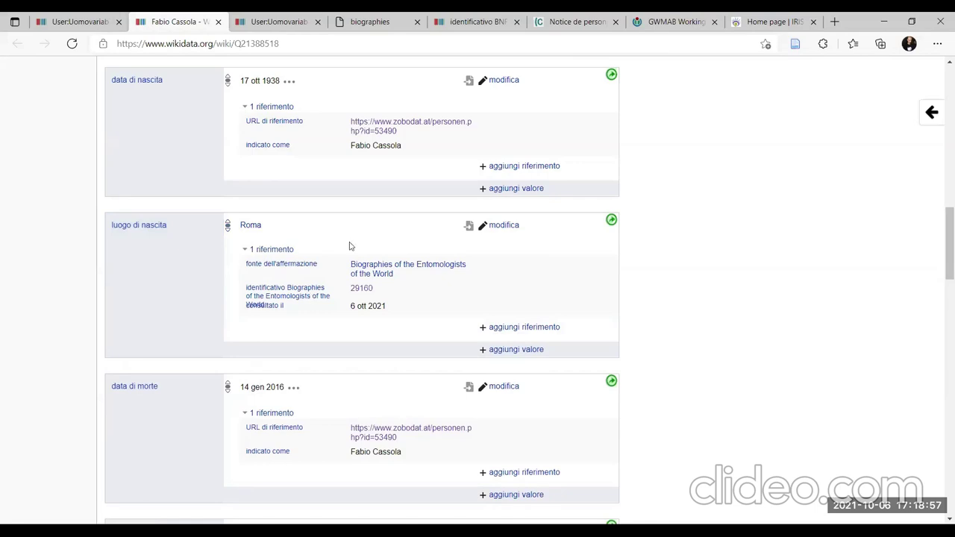
click(246, 249)
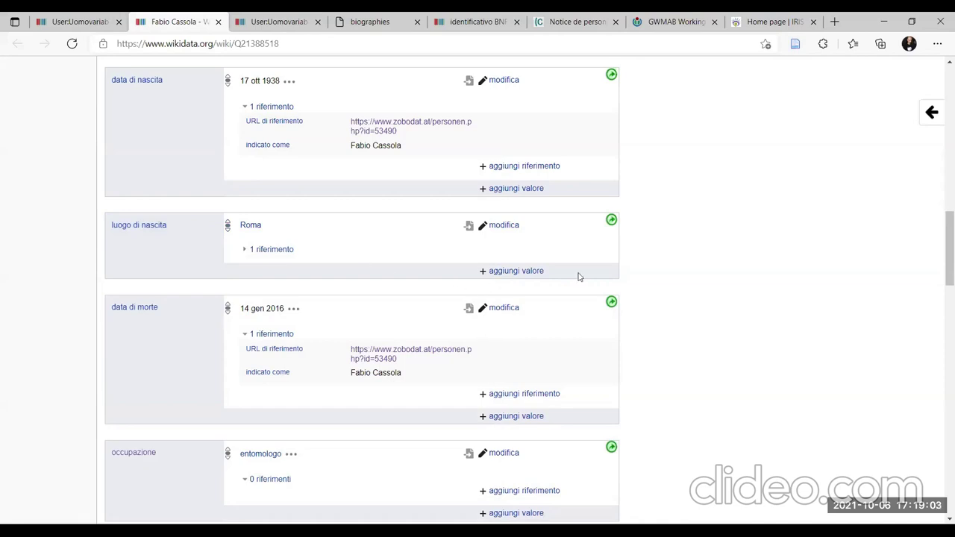
Check Roma's reference, copy its source title, and start a new reference on the 14 gen 2016 death date
scroll(617, 288, down, 1)
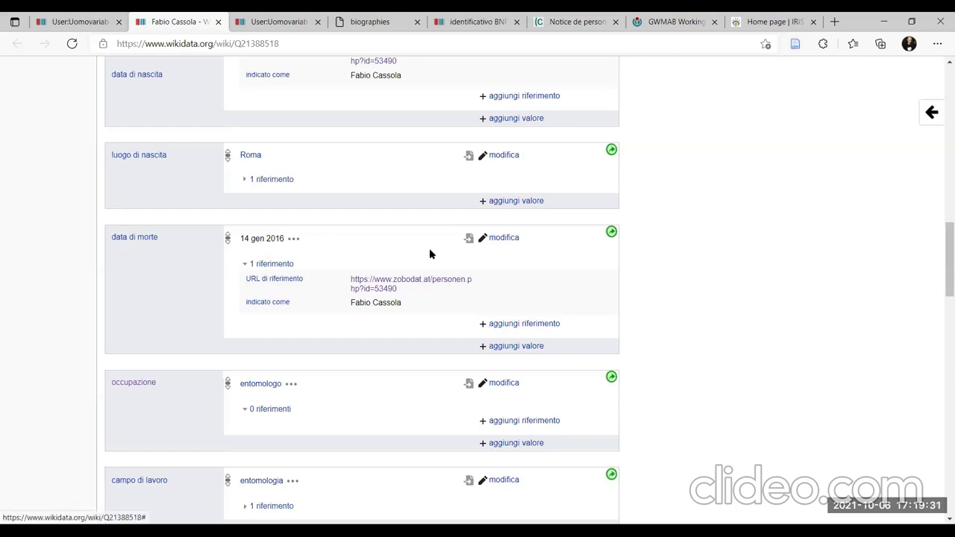
click(245, 180)
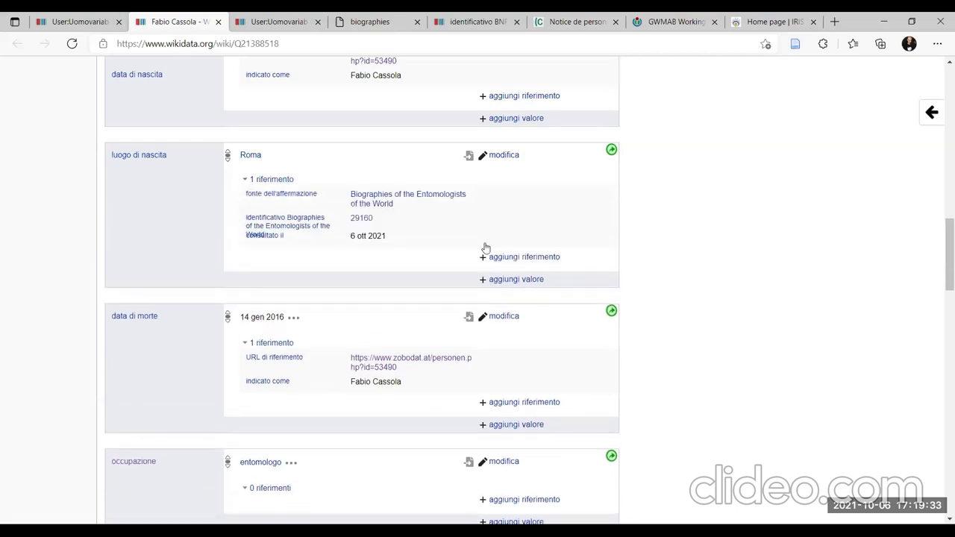
drag(407, 209, 354, 199)
key(ctrl+c)
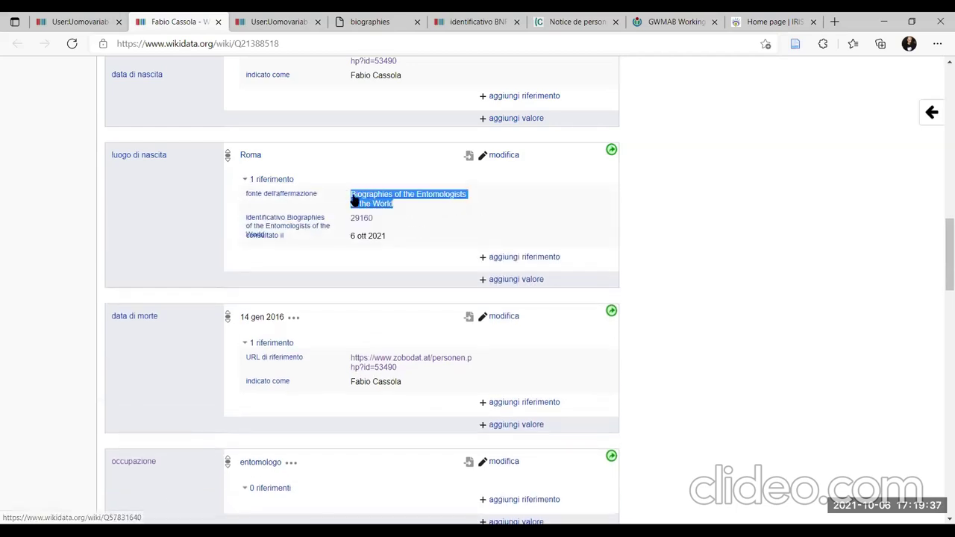
click(688, 401)
click(555, 403)
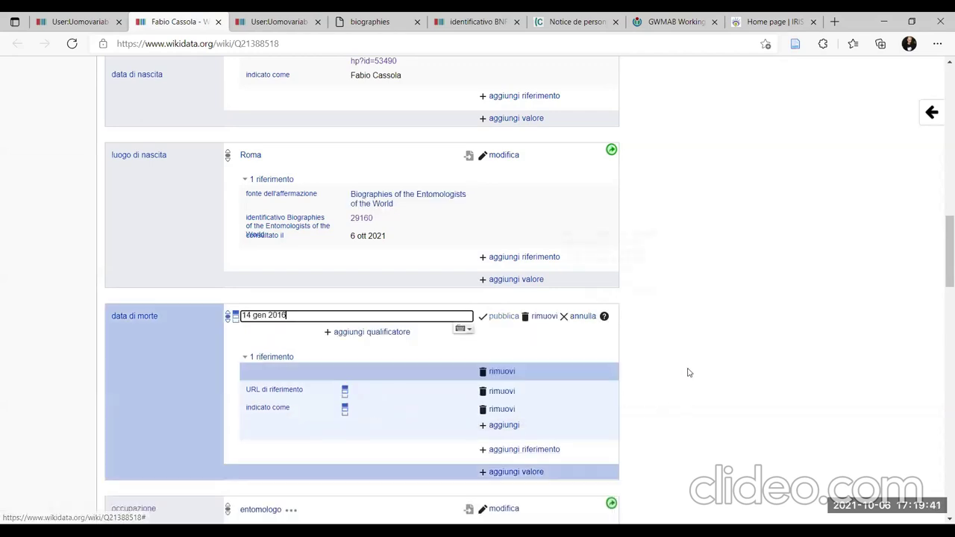
Set the new death-date reference's source to Biographies of the Entomologists of the World
scroll(650, 394, down, 3)
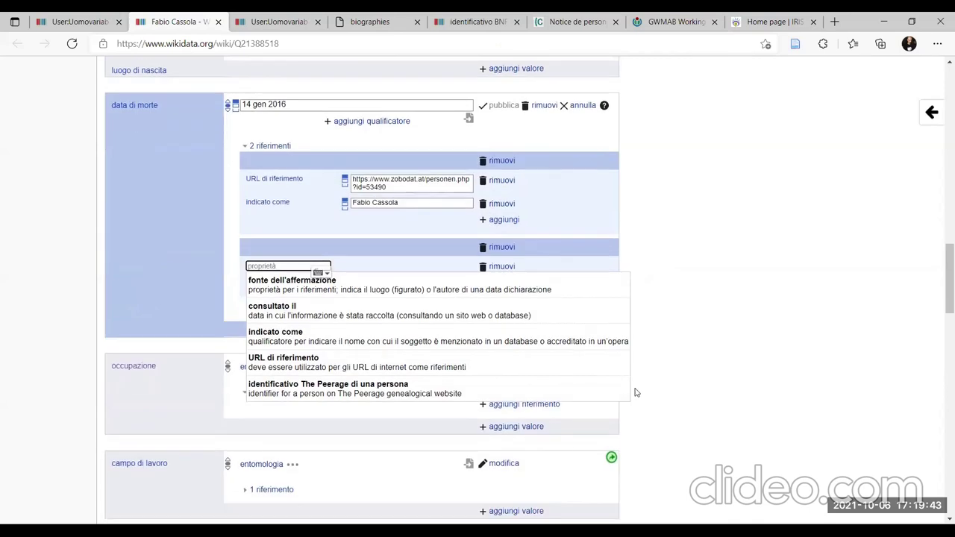
click(452, 292)
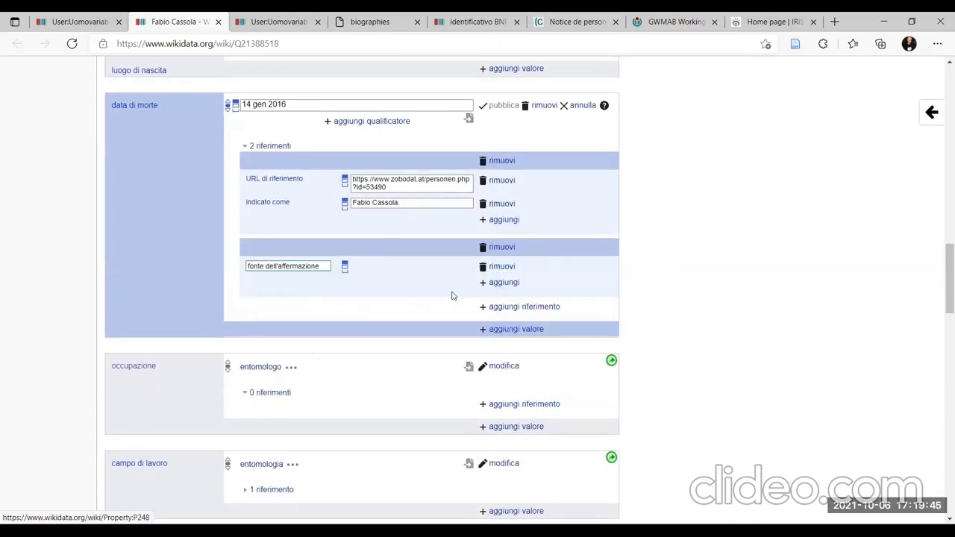
key(ctrl+v)
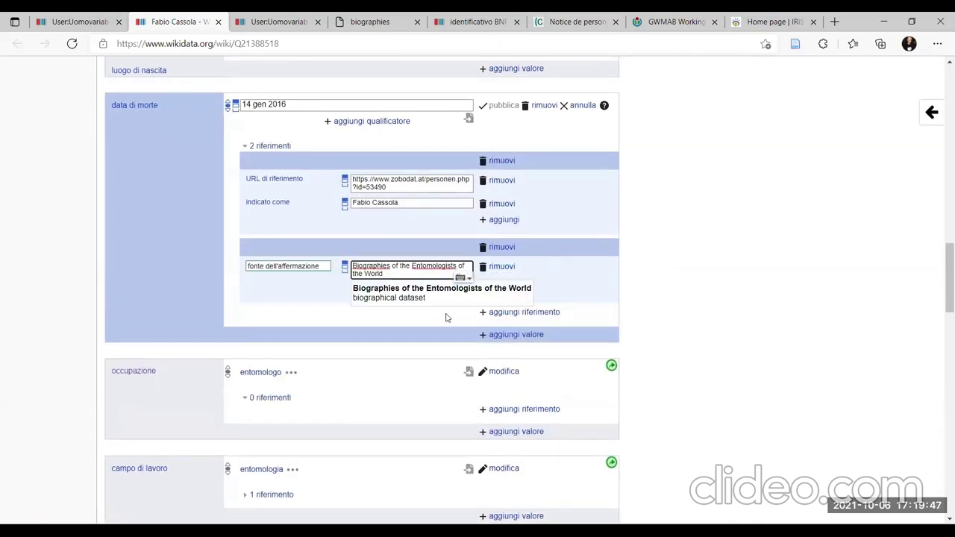
click(440, 305)
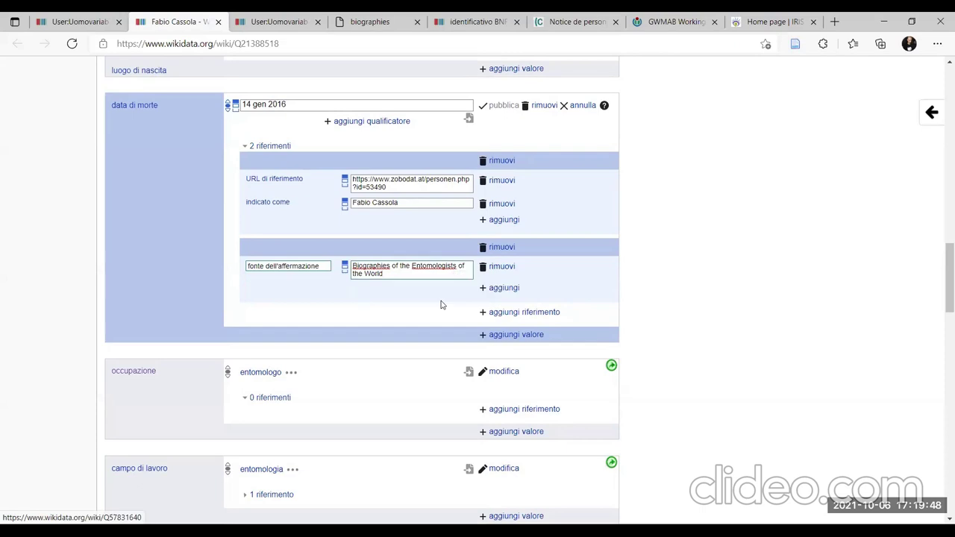
Add the Biographies ID property with identifier 29160, copied from Roma's reference
click(499, 287)
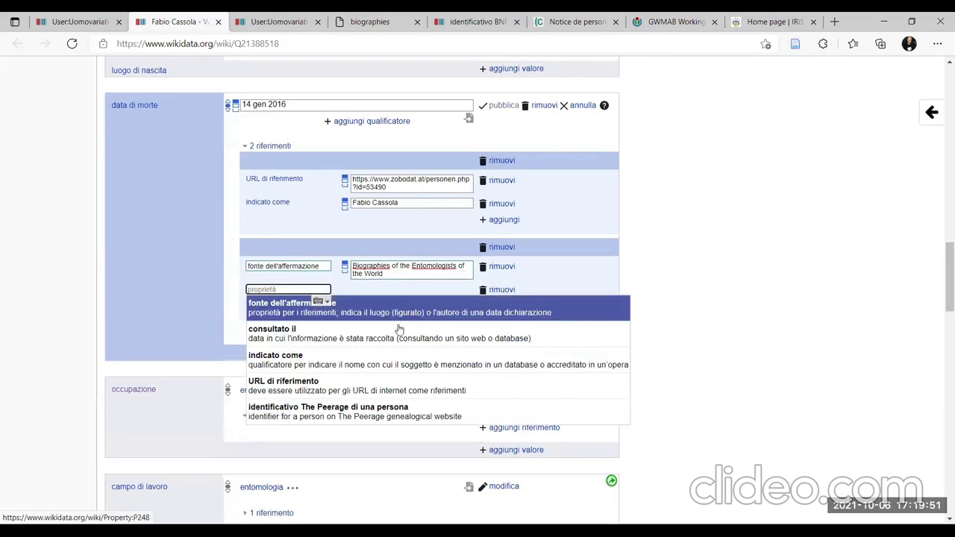
click(269, 289)
key(ctrl+v)
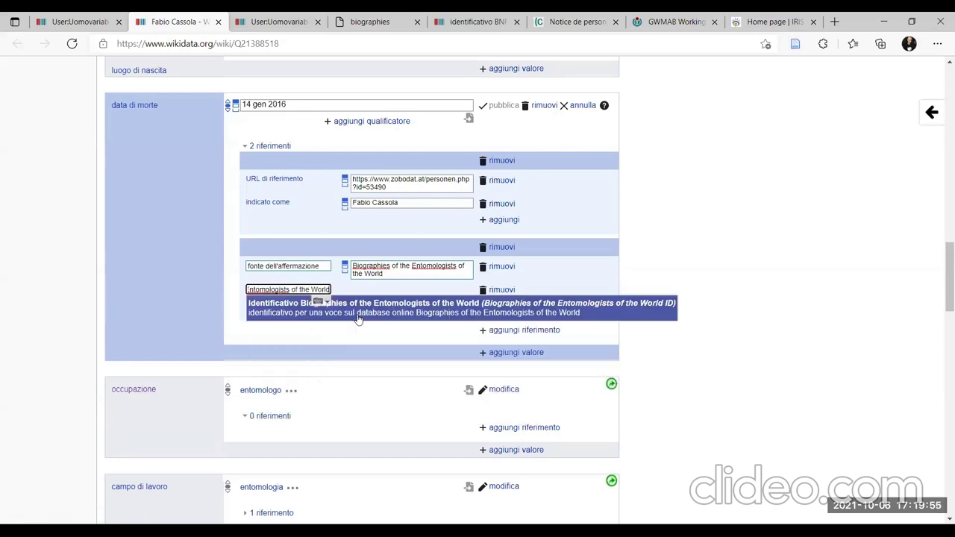
click(366, 306)
scroll(620, 295, up, 4)
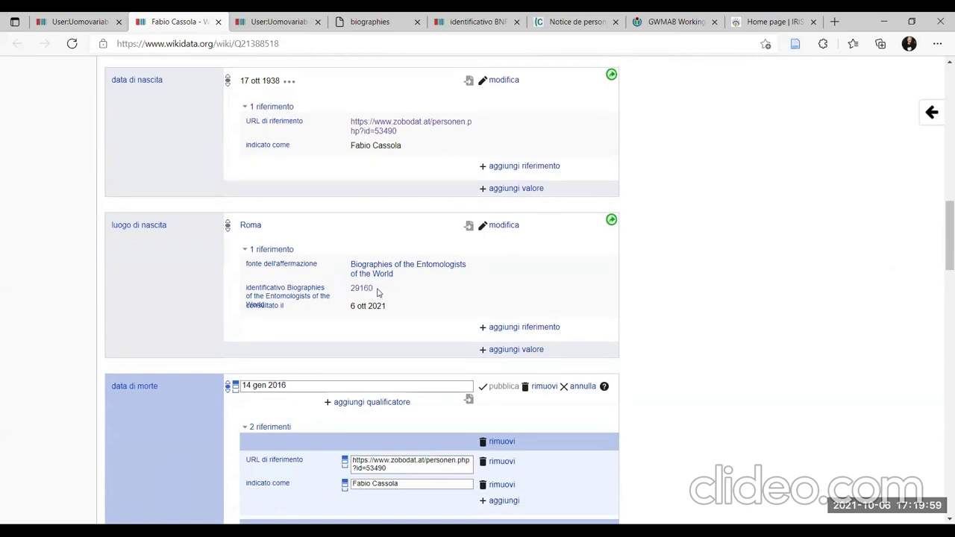
drag(375, 289, 352, 293)
key(ctrl+c)
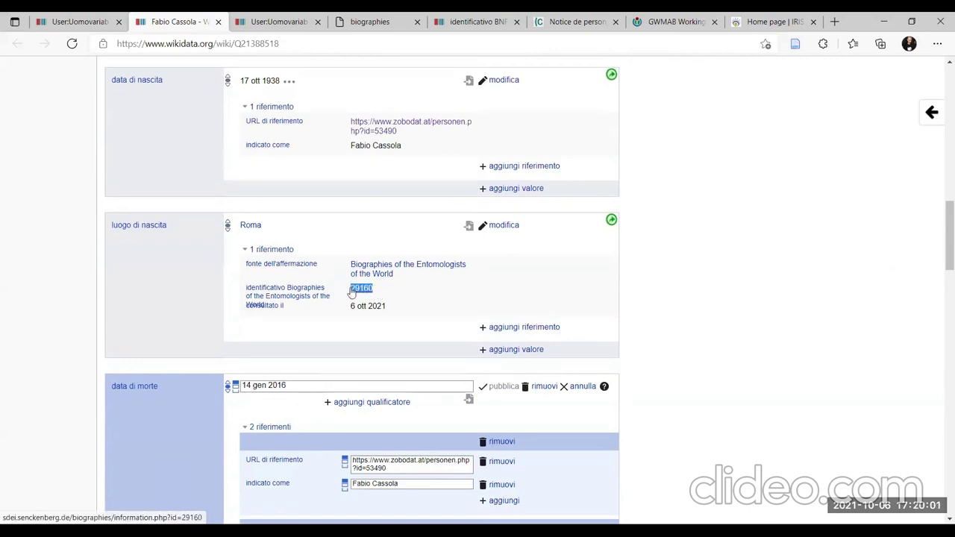
scroll(613, 328, down, 3)
click(388, 358)
key(ctrl+v)
Add consultato il 06 ottobre 2021 and publish the death-date statement
click(501, 380)
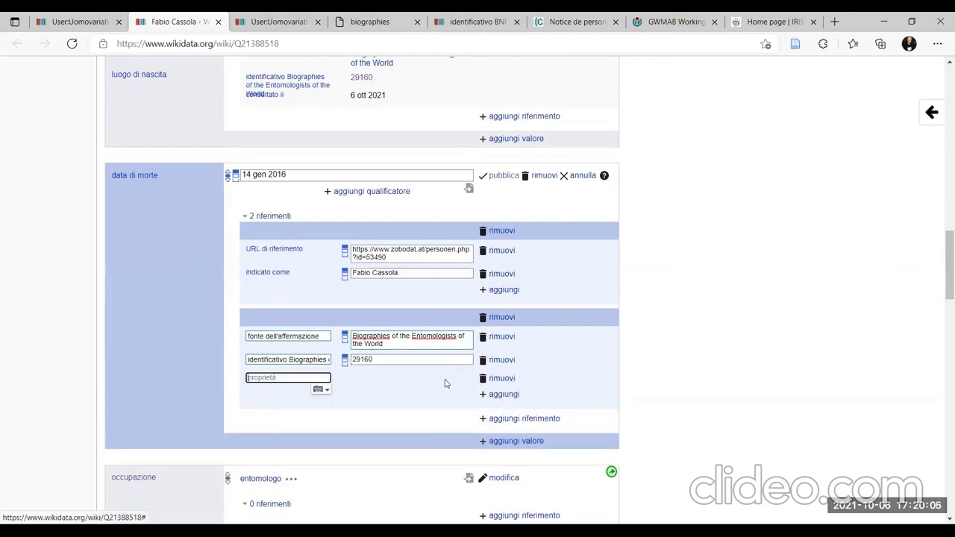
click(435, 424)
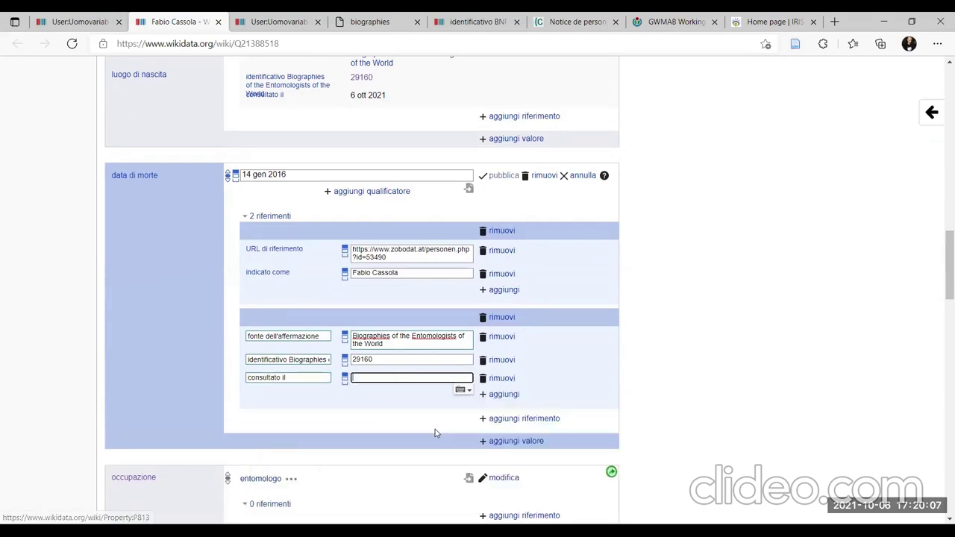
text(06 ottobre 2021)
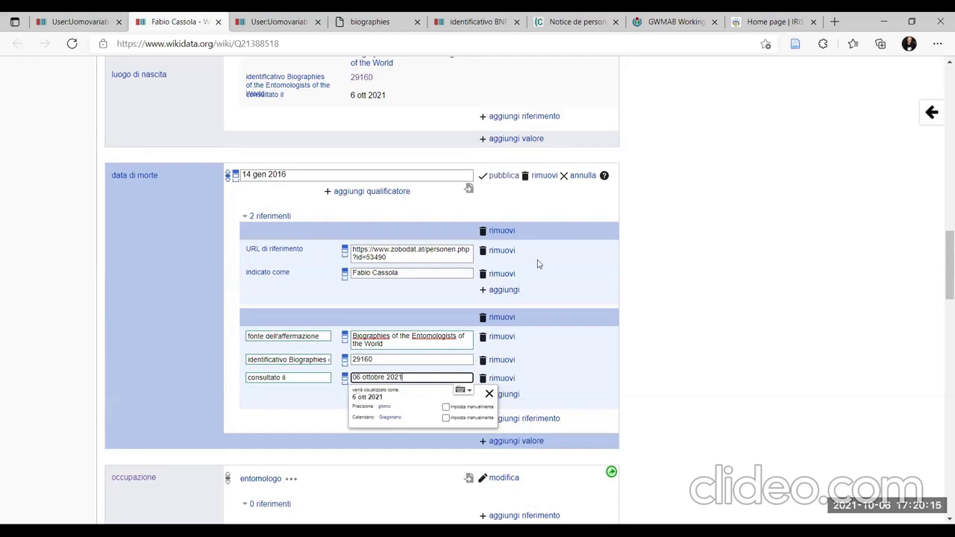
click(506, 176)
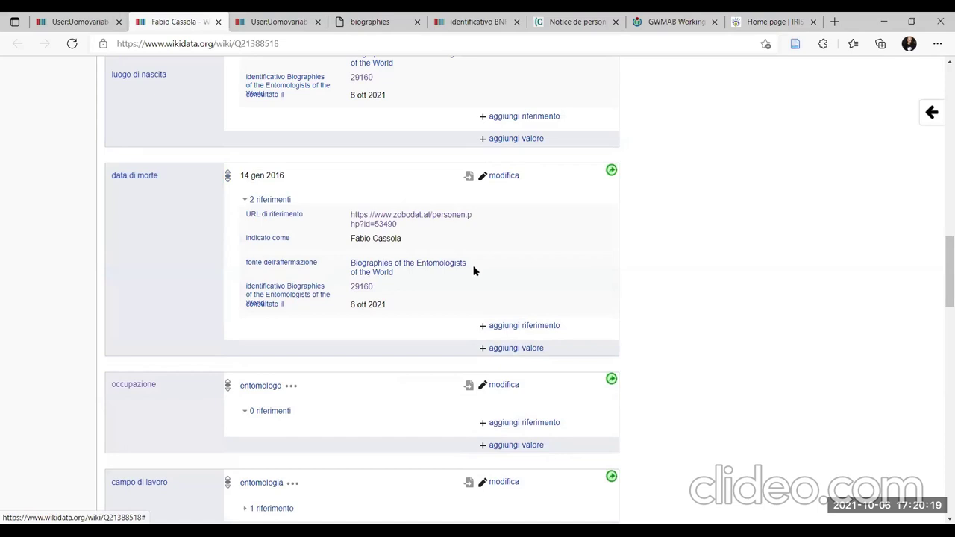
scroll(700, 280, down, 1)
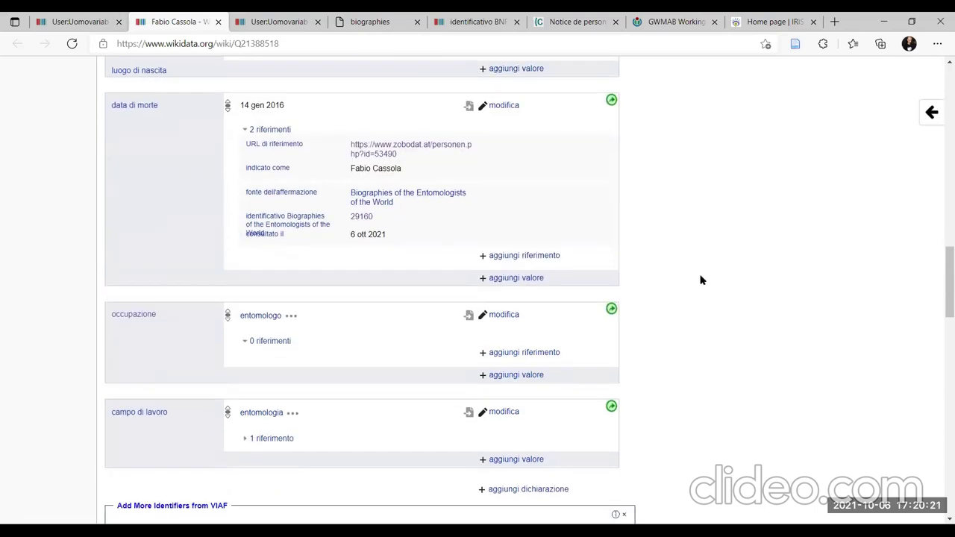
scroll(699, 279, down, 3)
scroll(700, 279, up, 12)
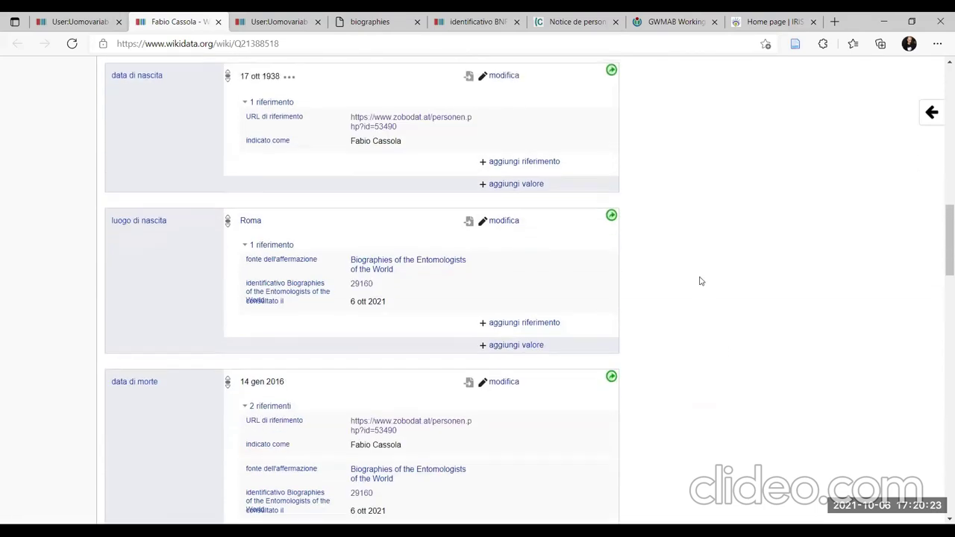
scroll(699, 281, up, 7)
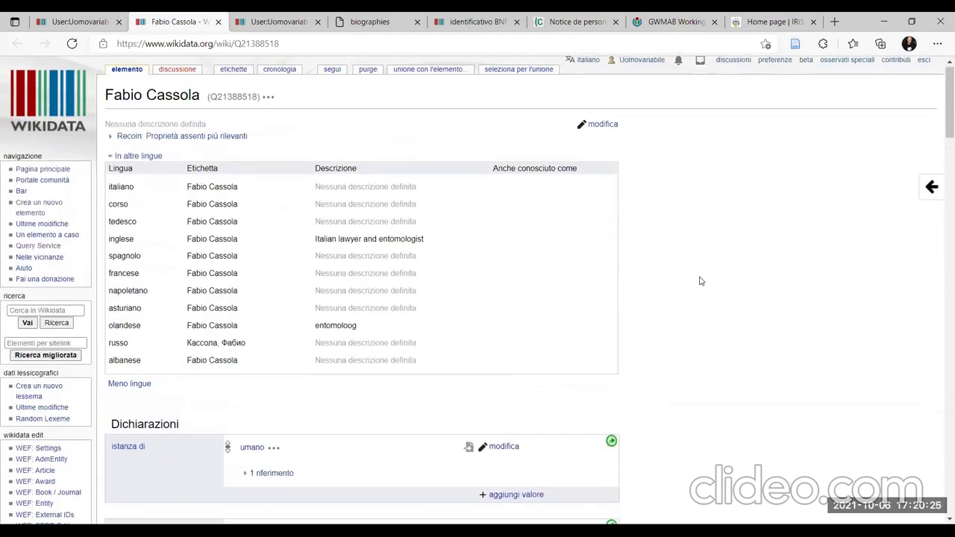
scroll(699, 280, down, 7)
scroll(699, 280, down, 20)
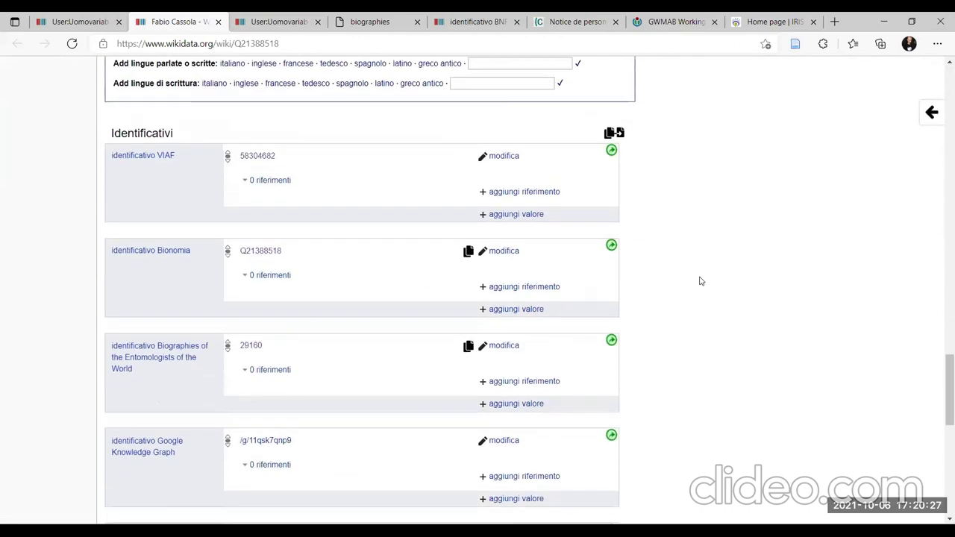
scroll(699, 280, down, 4)
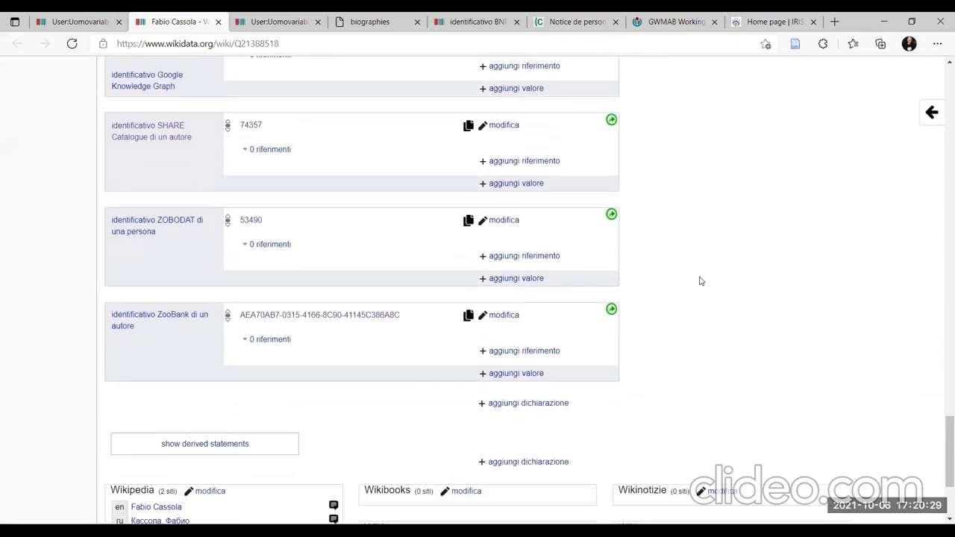
scroll(700, 280, up, 10)
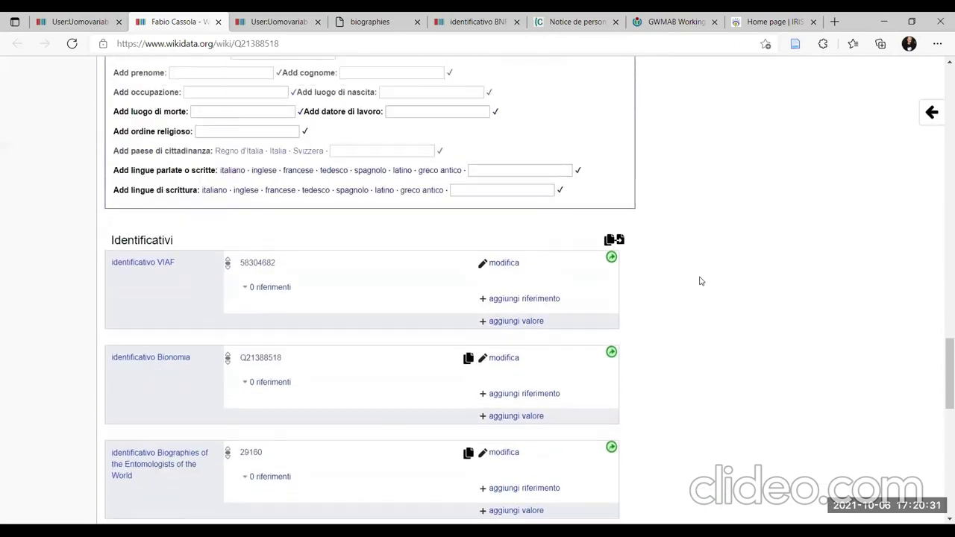
scroll(699, 280, up, 2)
scroll(699, 281, up, 1)
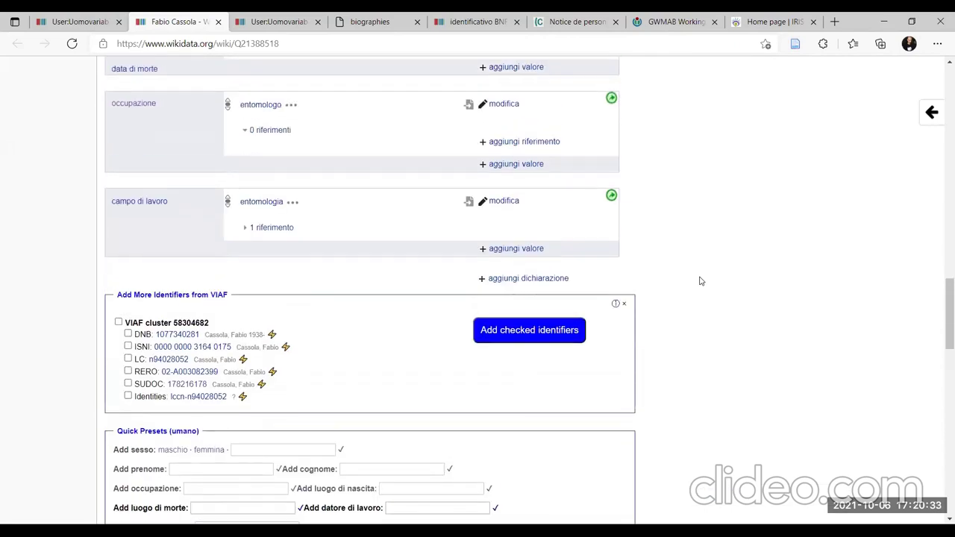
scroll(700, 281, up, 5)
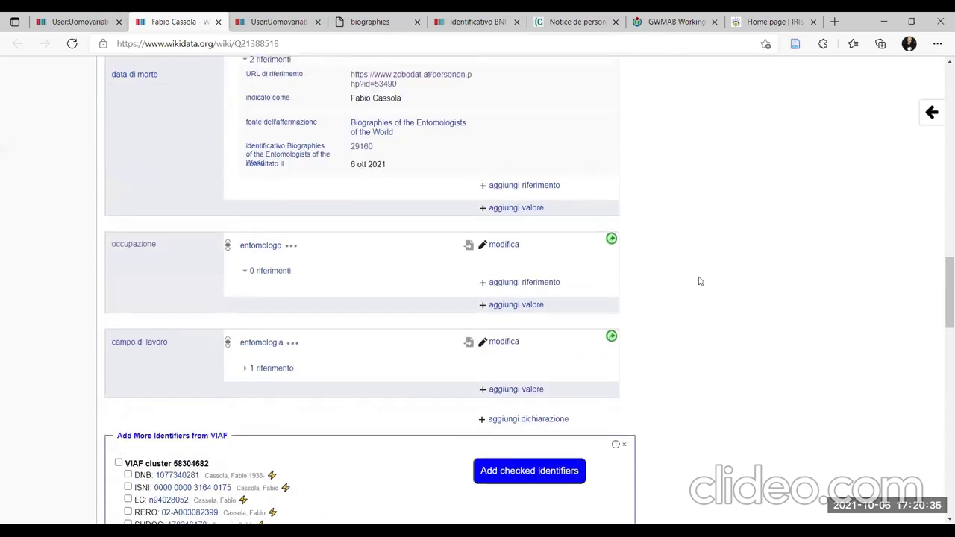
scroll(699, 280, up, 6)
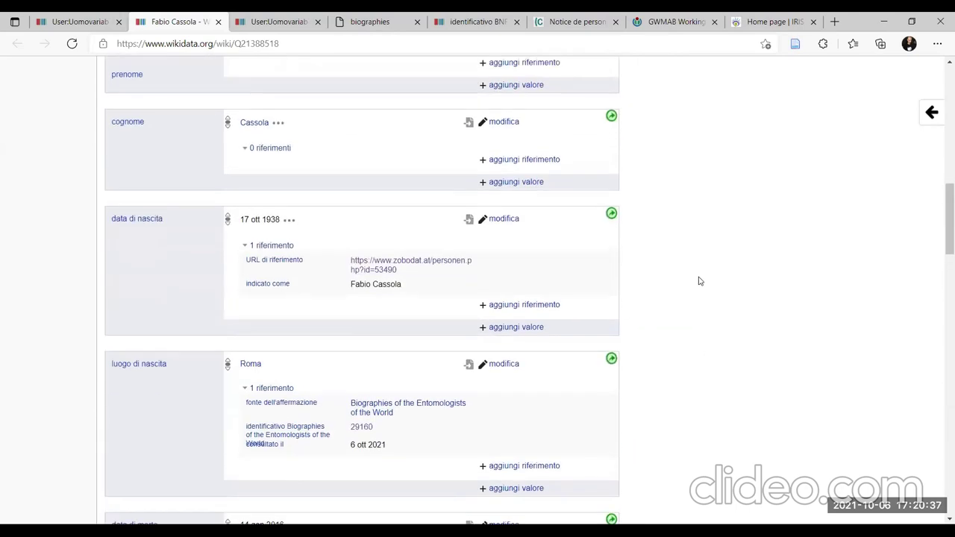
scroll(700, 280, up, 1)
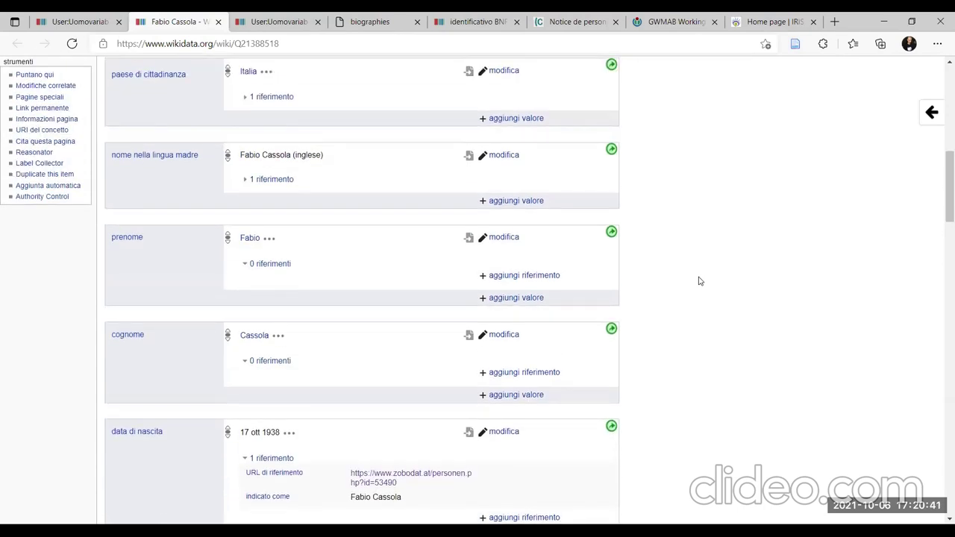
scroll(700, 280, down, 3)
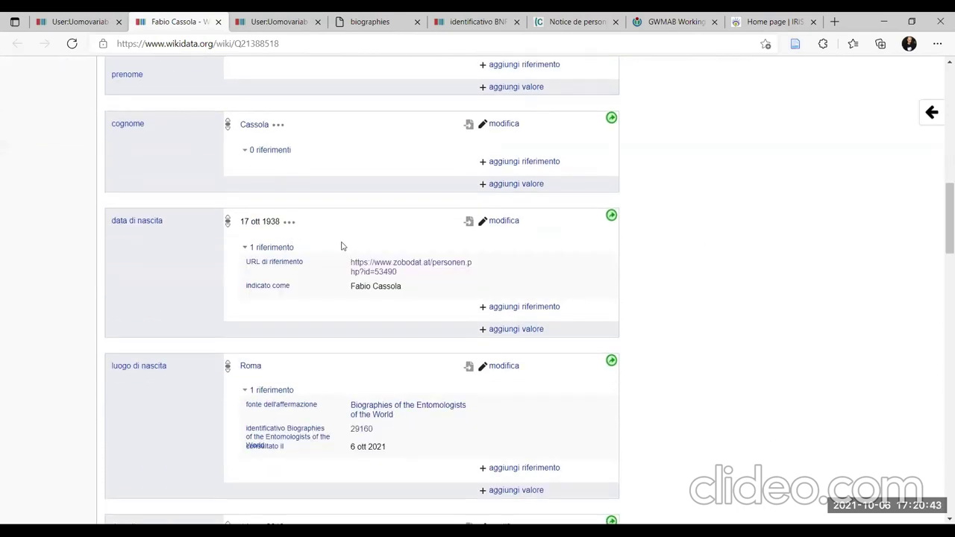
scroll(341, 250, down, 2)
scroll(365, 382, up, 1)
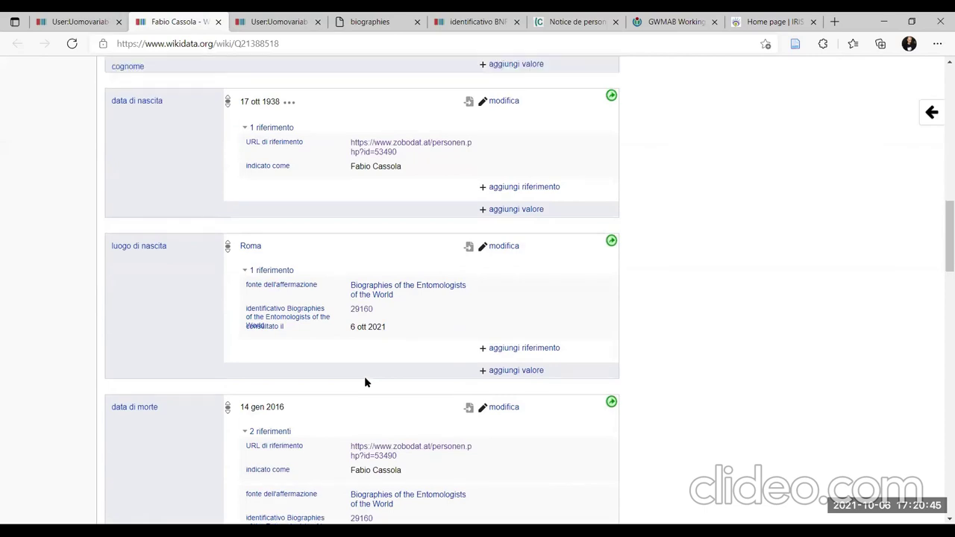
scroll(369, 377, up, 10)
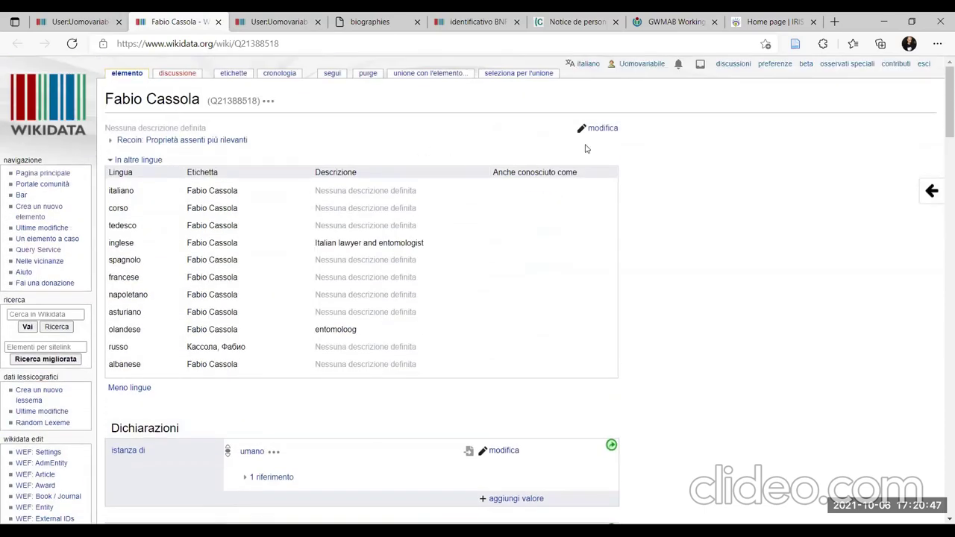
Enter and publish the Italian description 'entomologo (1938-2016)' after checking the biography's dates
click(600, 127)
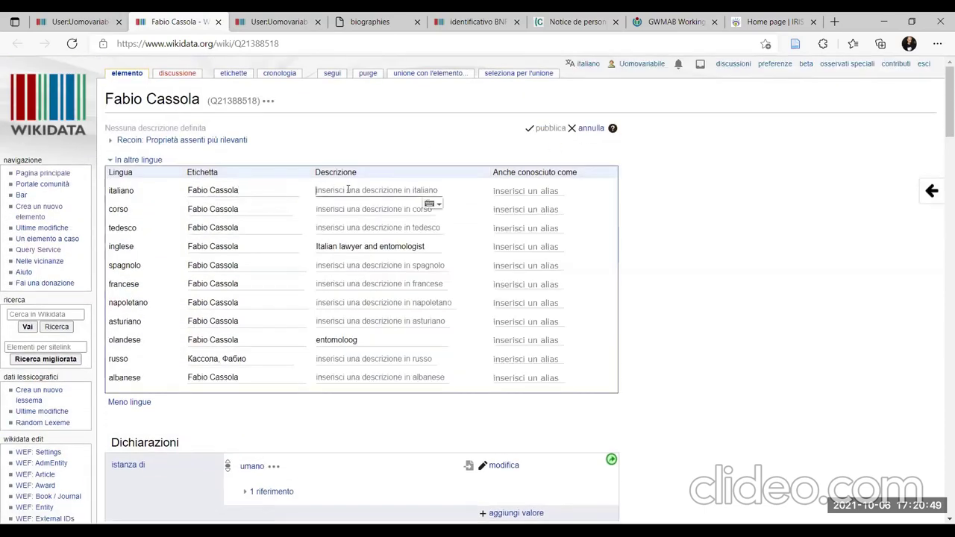
text(entomologo (1938-2016)
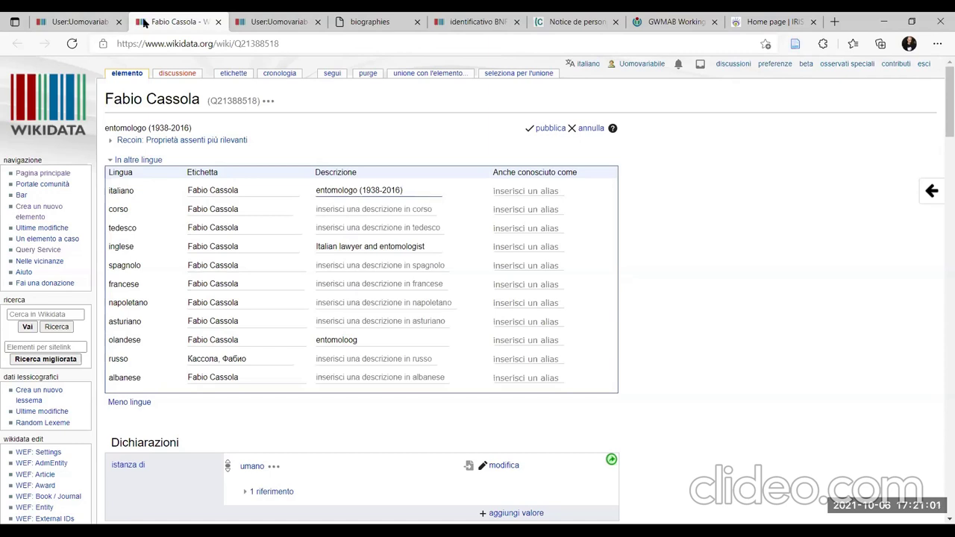
key(ctrl+4)
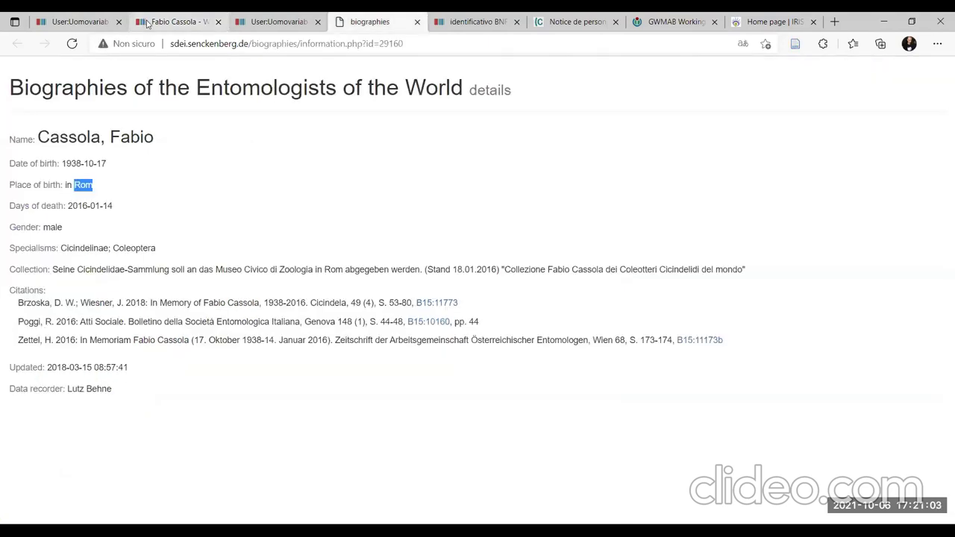
click(146, 22)
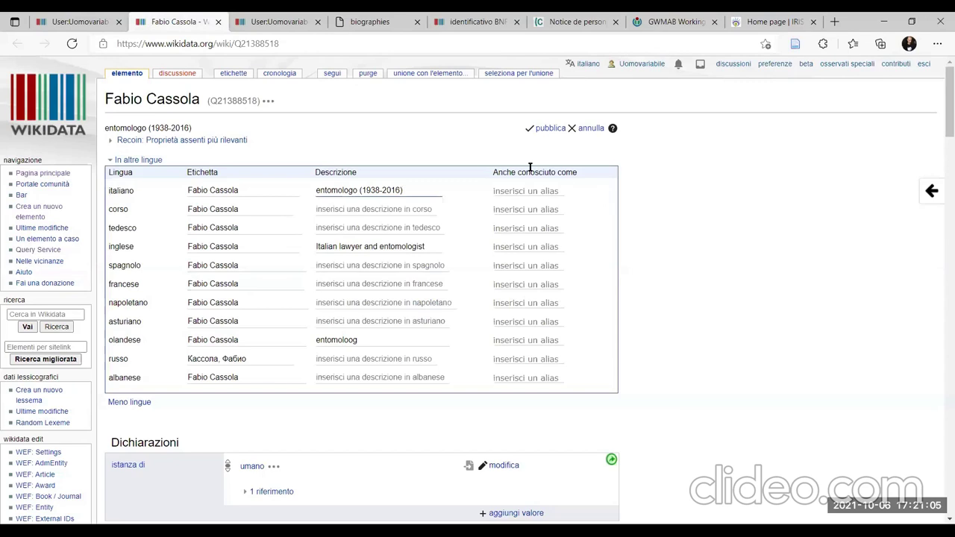
click(548, 129)
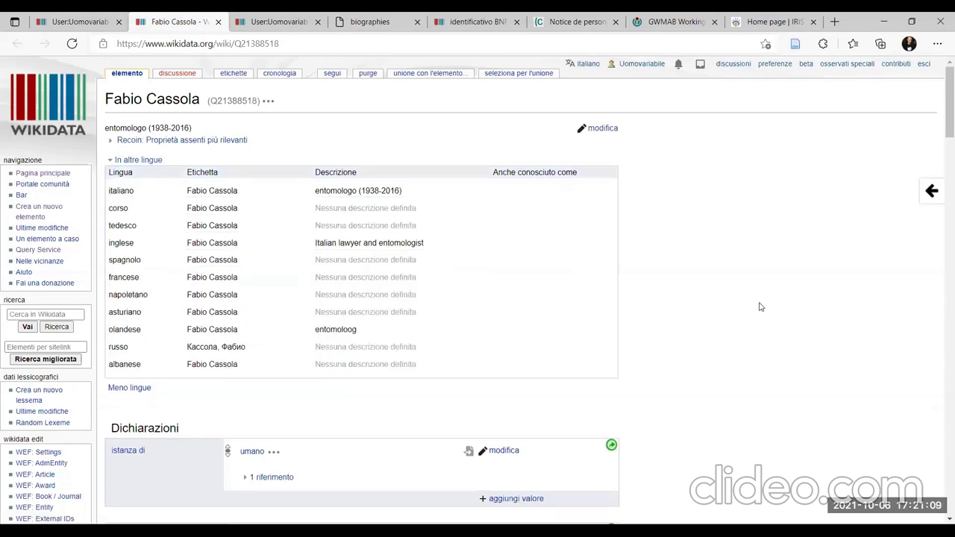
scroll(760, 306, down, 2)
scroll(761, 306, down, 2)
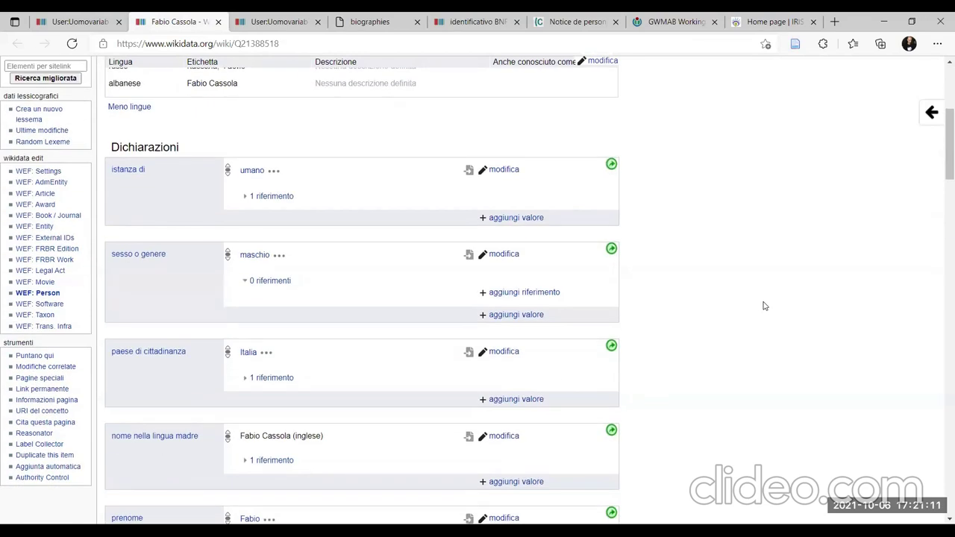
scroll(764, 305, down, 2)
scroll(764, 306, up, 6)
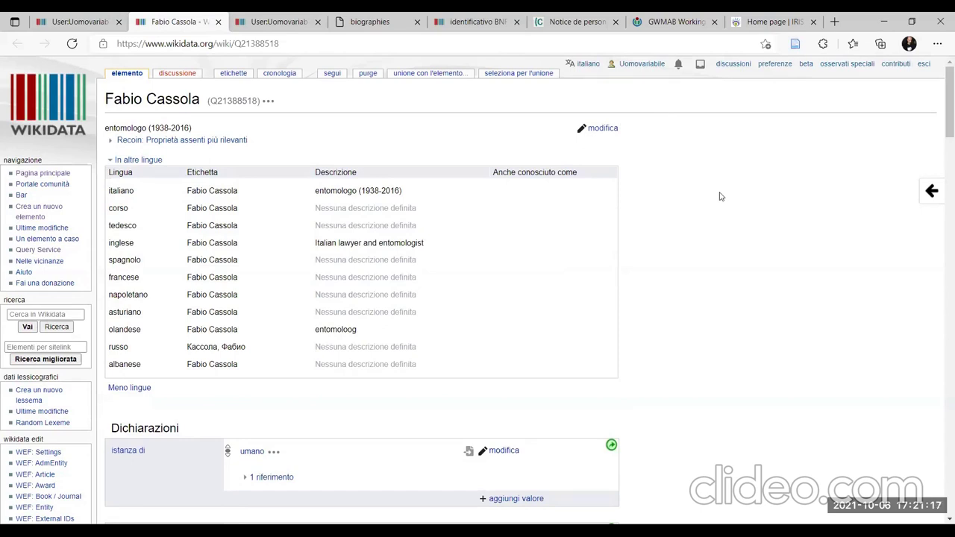
scroll(731, 234, down, 2)
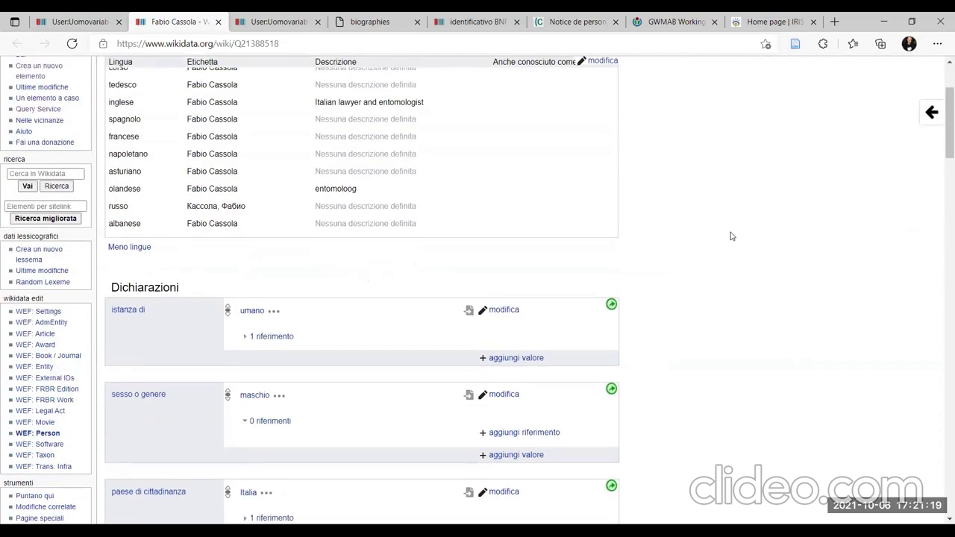
scroll(731, 235, down, 2)
scroll(729, 237, down, 1)
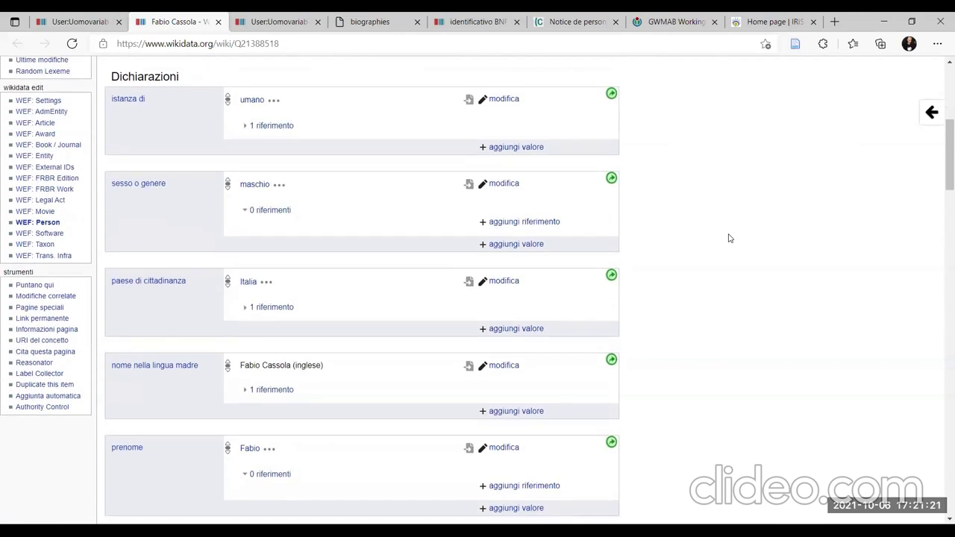
scroll(729, 238, down, 6)
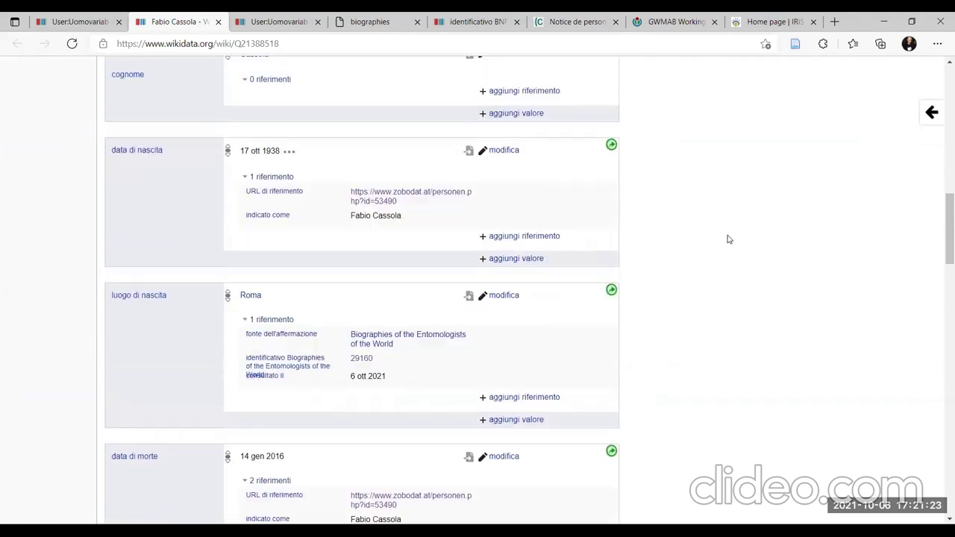
scroll(729, 239, down, 2)
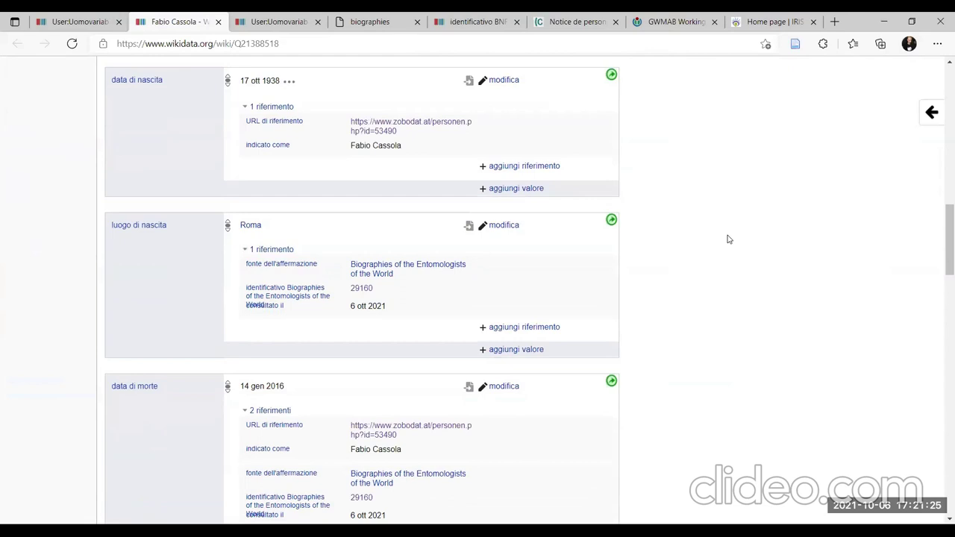
scroll(728, 239, down, 2)
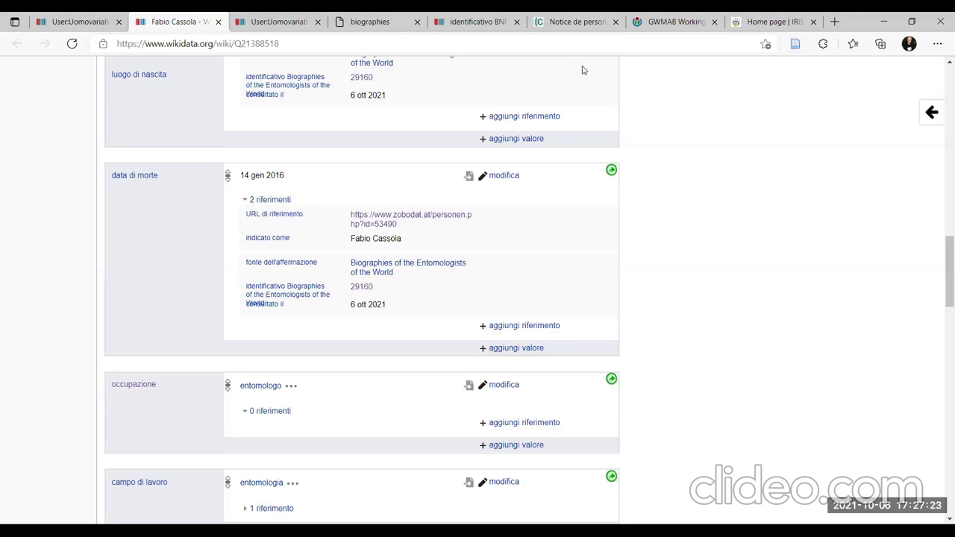
Switch back to the GWMAB Classrooms task page
click(79, 21)
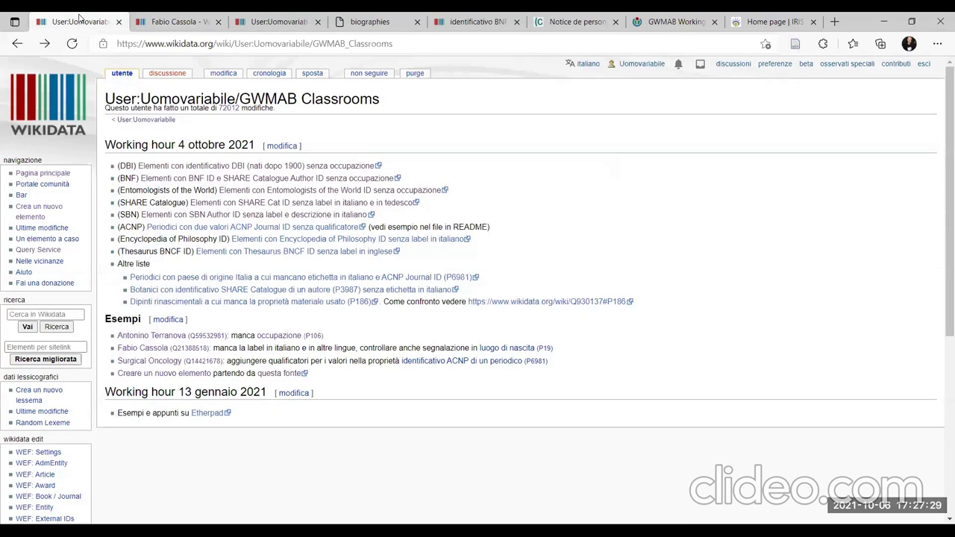
Glance at the entomologist's item, then return to the GWMAB Classrooms task list
click(158, 19)
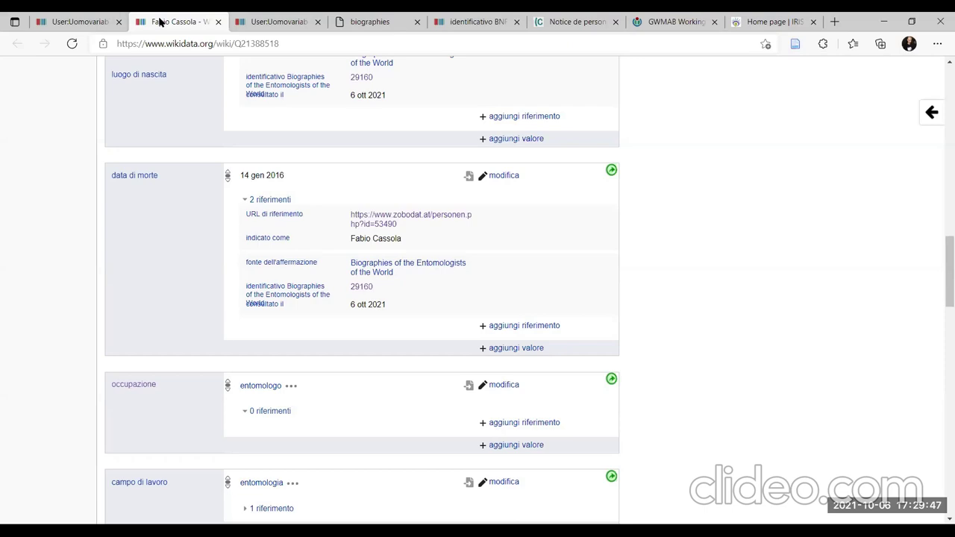
click(90, 22)
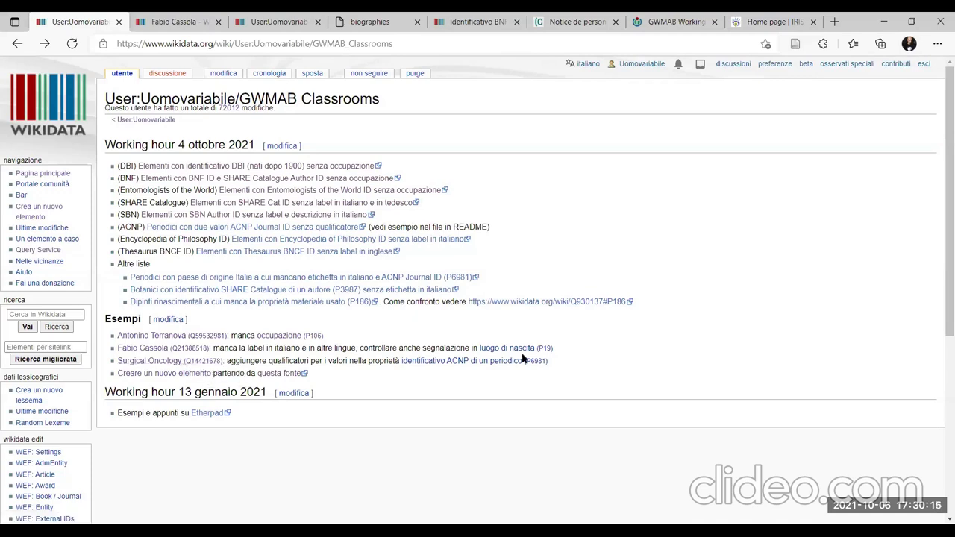
Open the Surgical Oncology example in a new tab and cycle through the open tabs
right_click(188, 365)
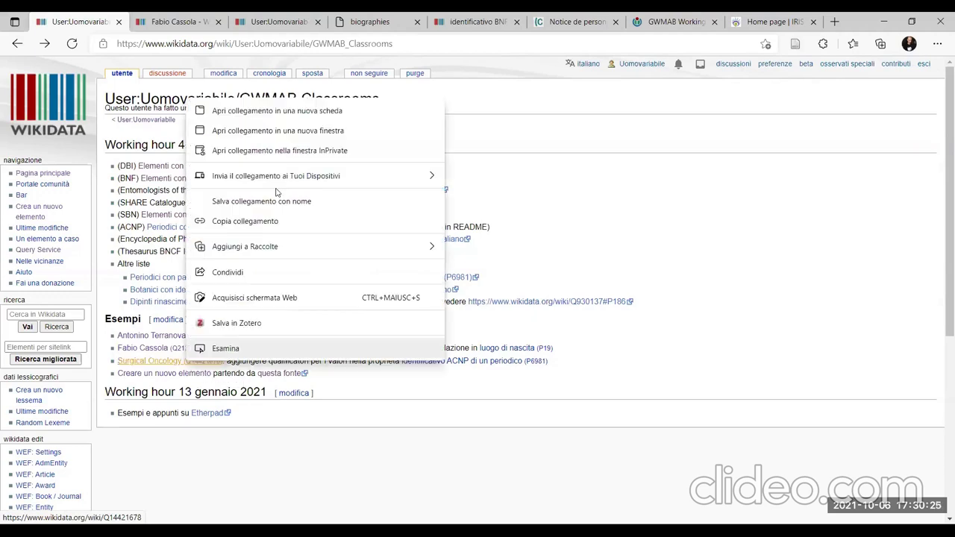
click(306, 112)
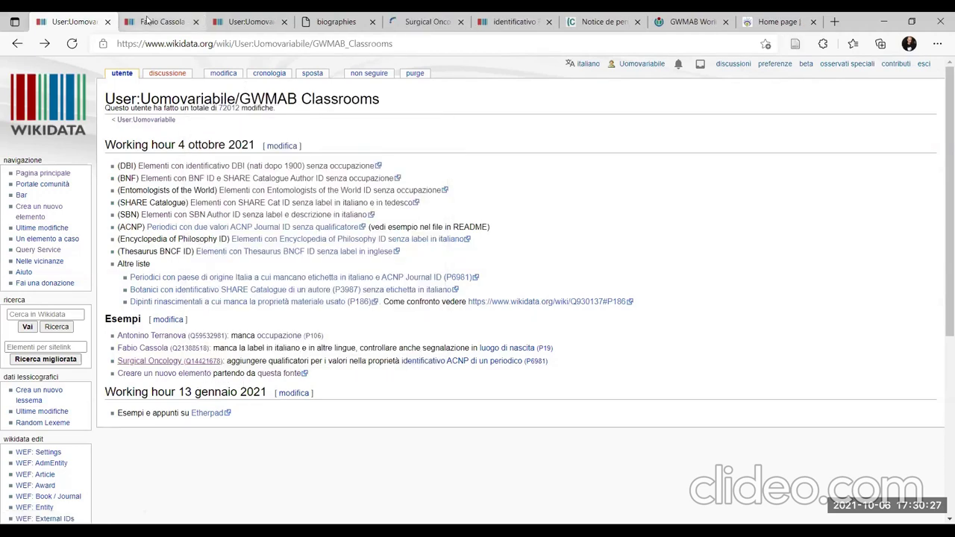
click(147, 21)
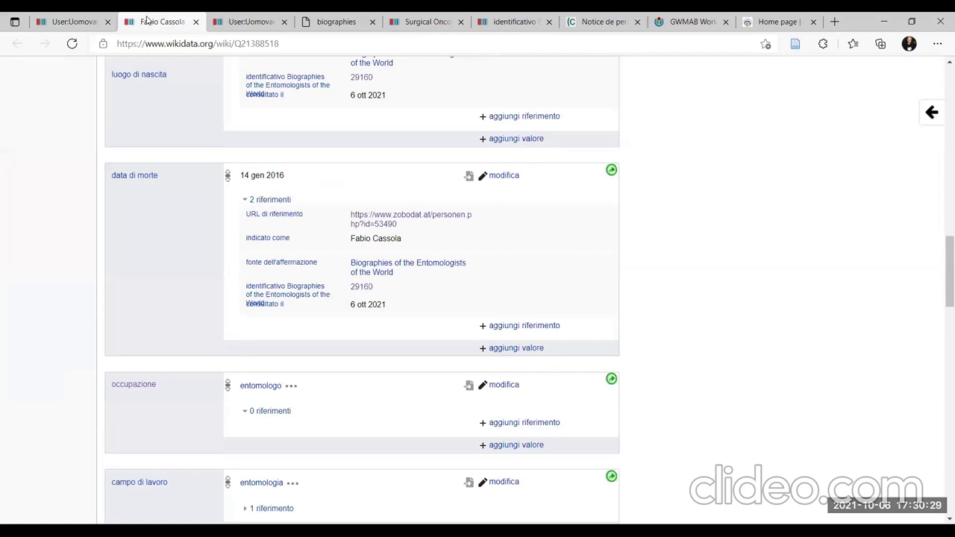
click(61, 21)
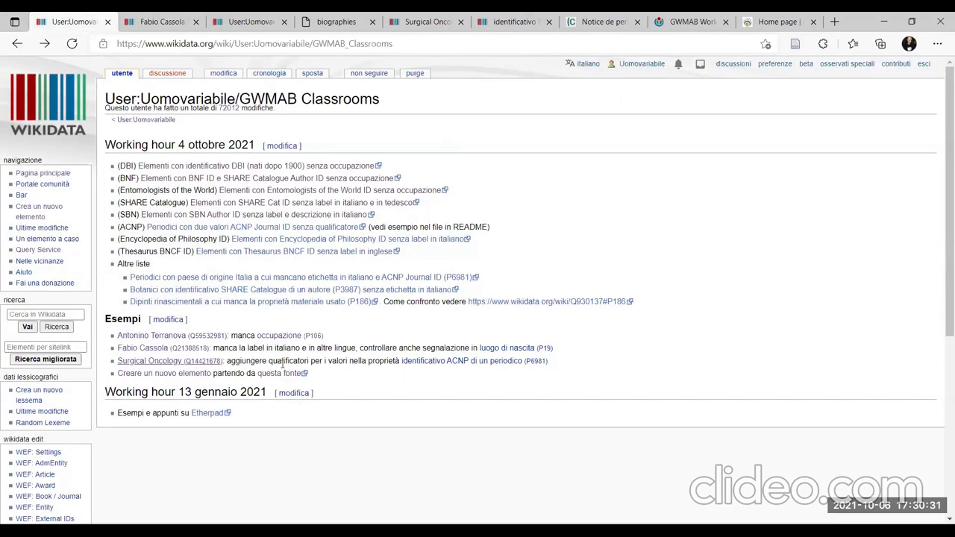
drag(269, 361, 308, 361)
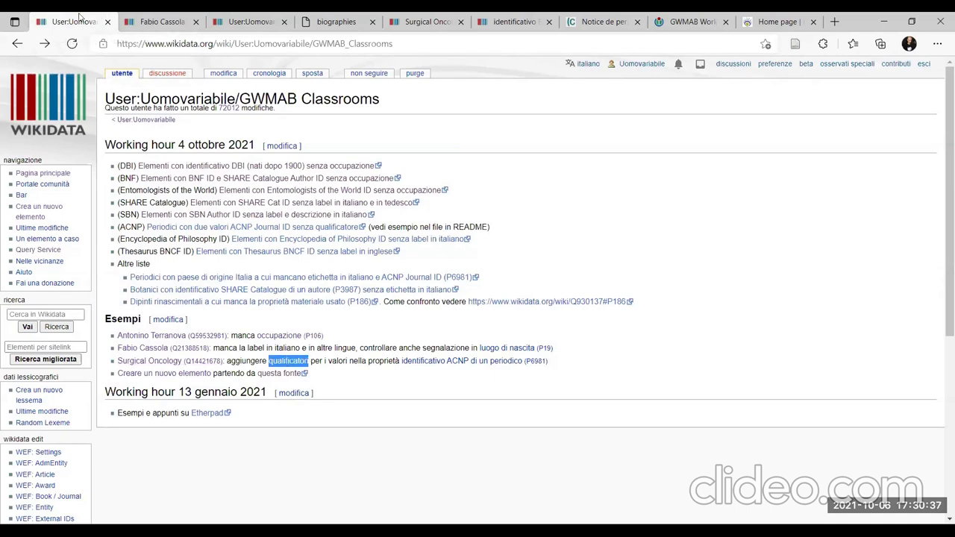
key(ctrl+Tab)
key(ctrl+Tab)
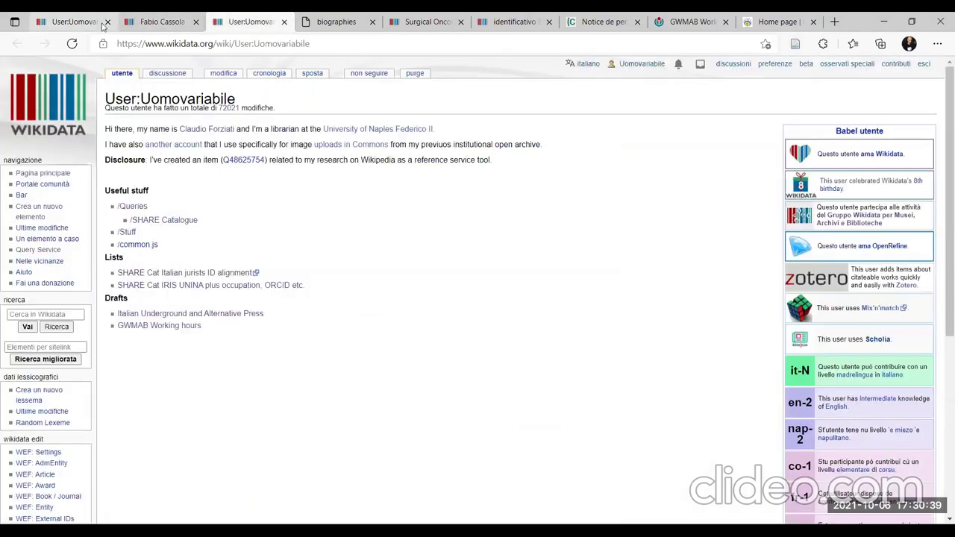
key(ctrl+Tab)
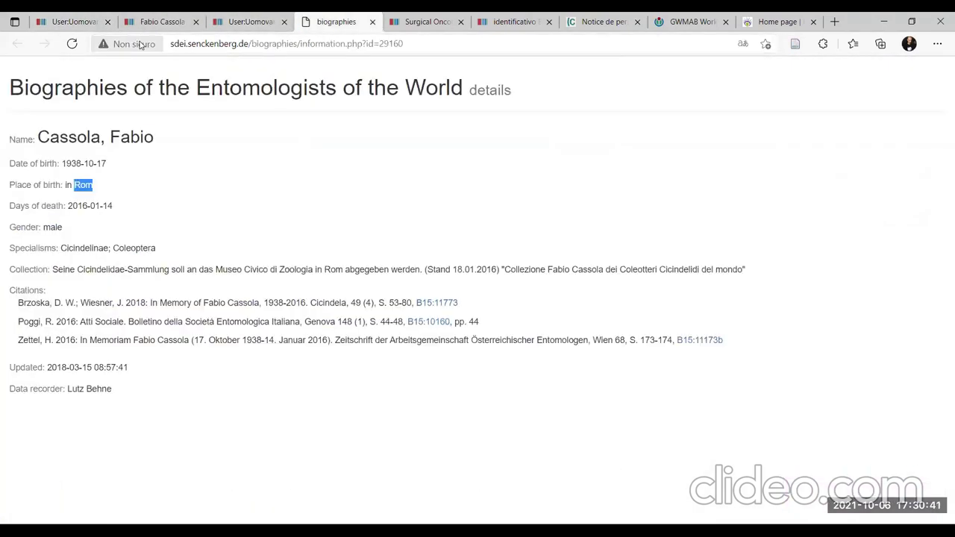
click(138, 20)
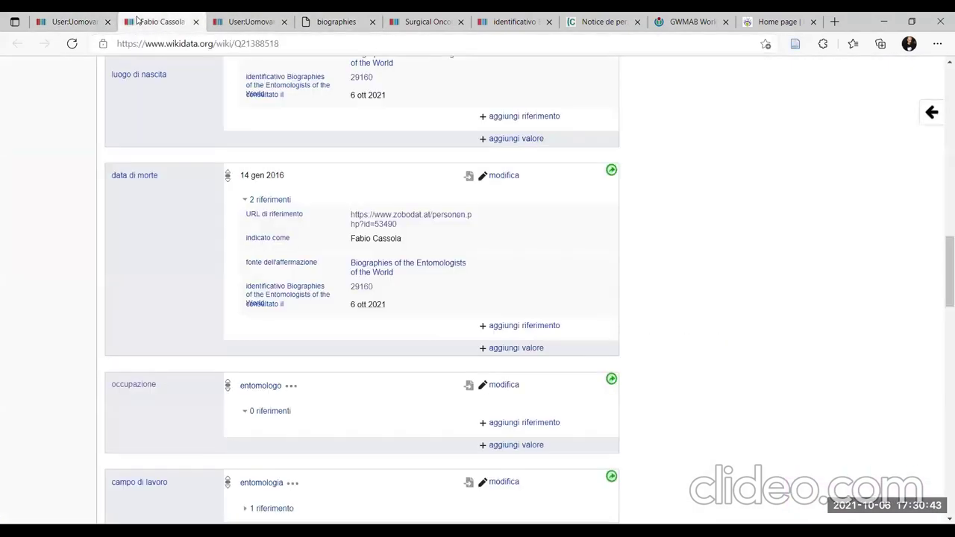
key(ctrl+Tab)
key(ctrl+Tab)
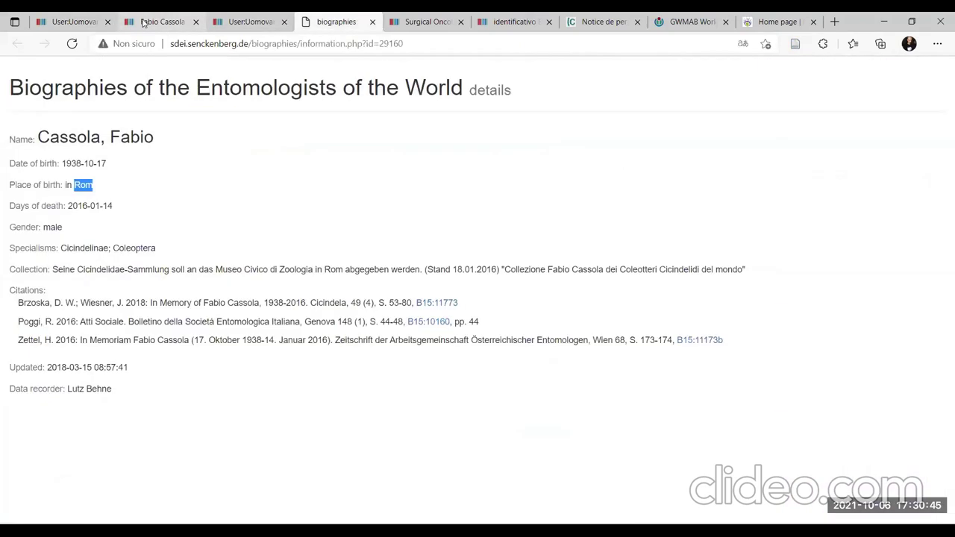
key(ctrl+Tab)
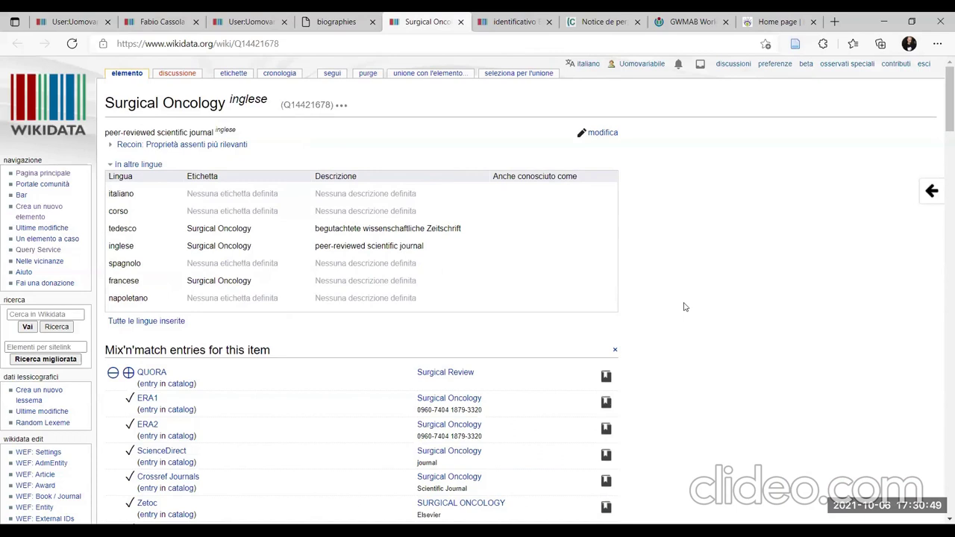
Hide the Mix'n'match entries and view the single-value constraint warning on ACNP ID 83652
click(614, 349)
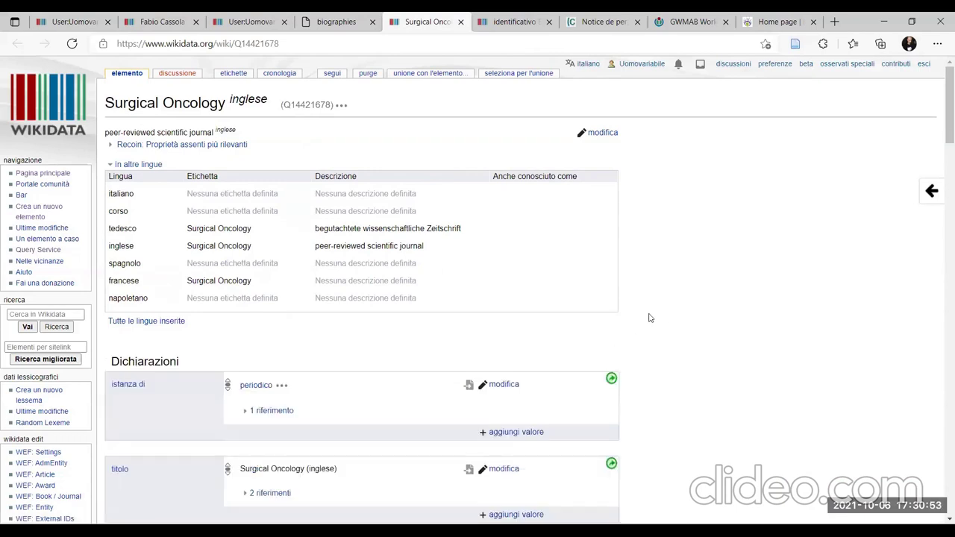
scroll(649, 318, down, 6)
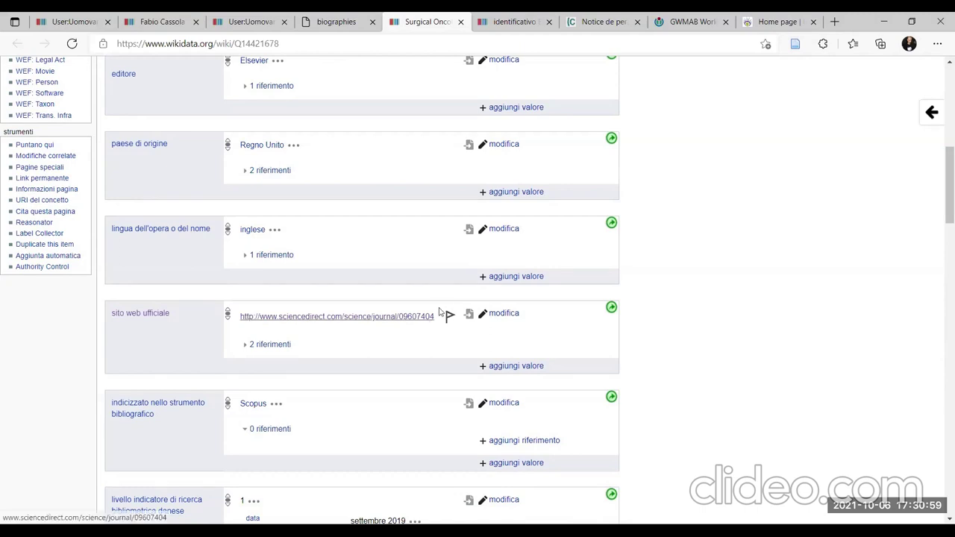
mouse_move(450, 319)
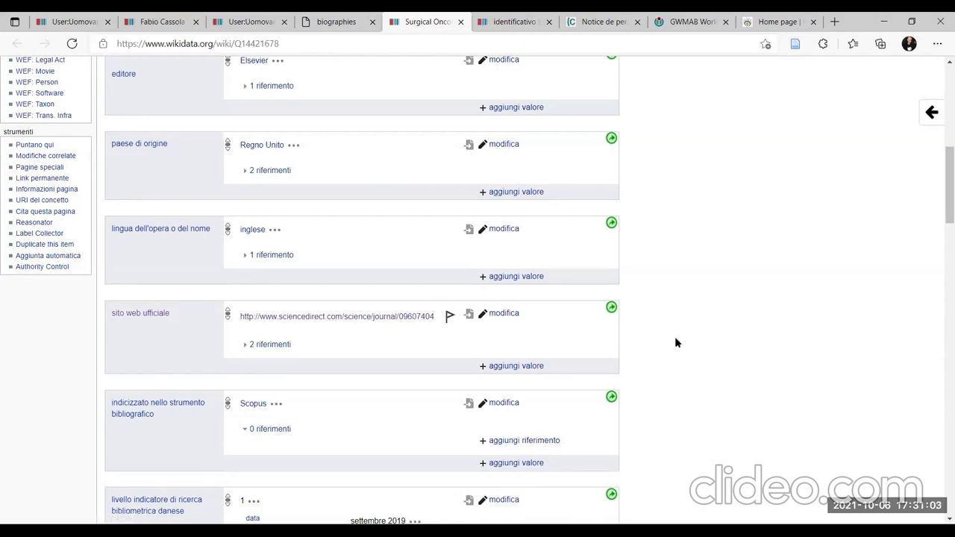
scroll(674, 341, down, 4)
scroll(674, 346, down, 1)
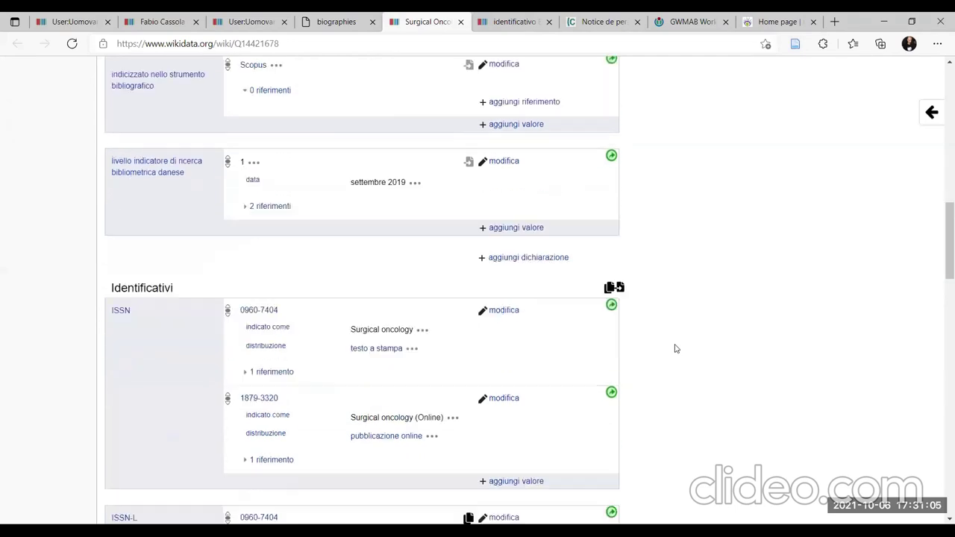
scroll(674, 348, down, 4)
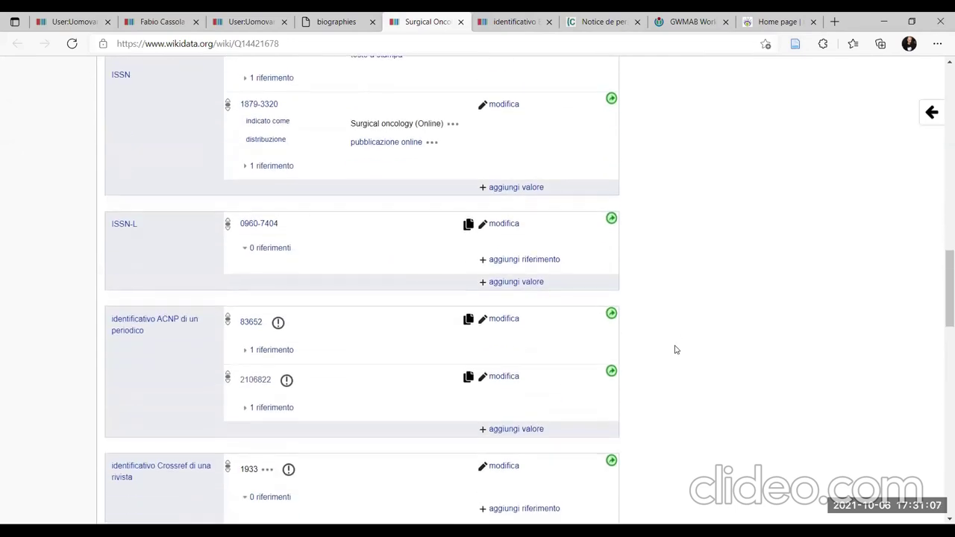
scroll(674, 350, up, 1)
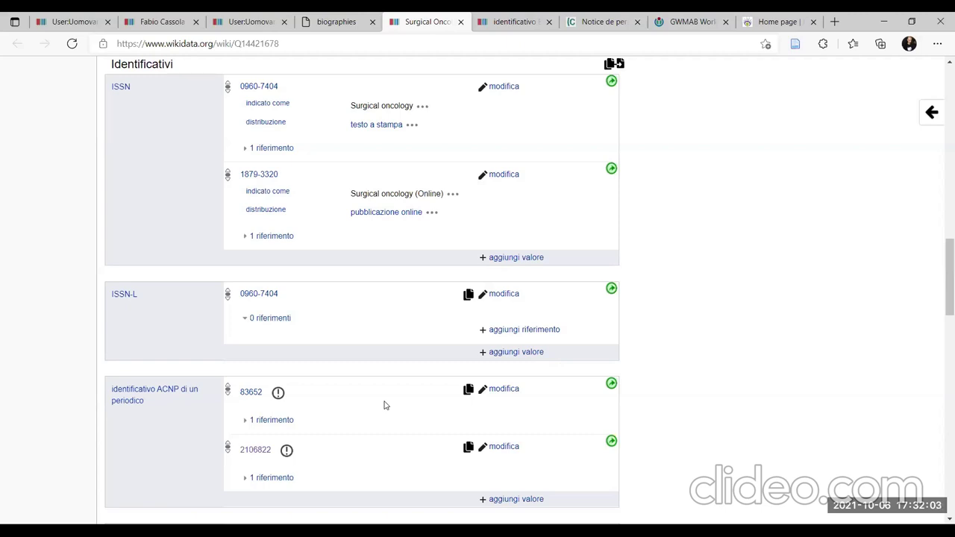
click(277, 393)
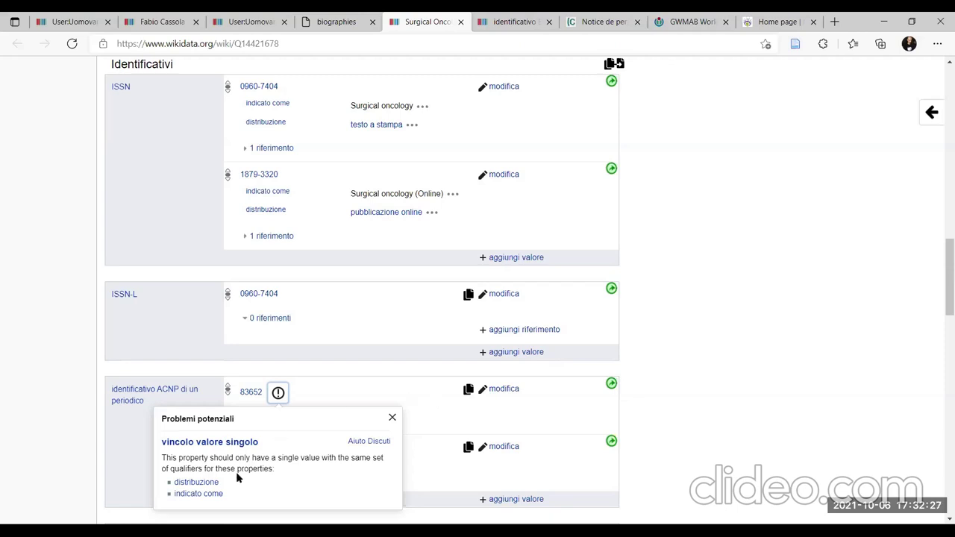
Dismiss the problems notice and inspect ACNP record 83652 and its online edition in a new tab
click(392, 417)
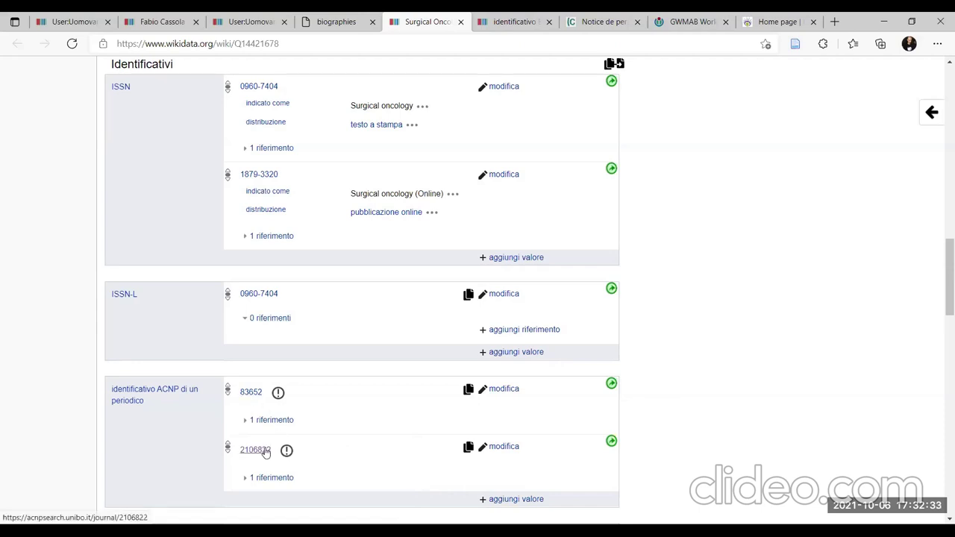
right_click(257, 391)
click(353, 141)
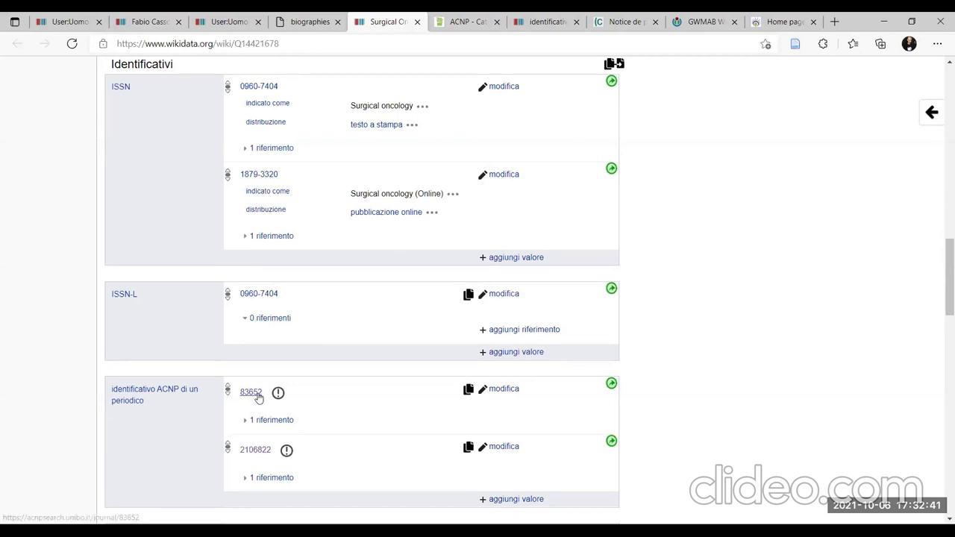
key(ctrl+Tab)
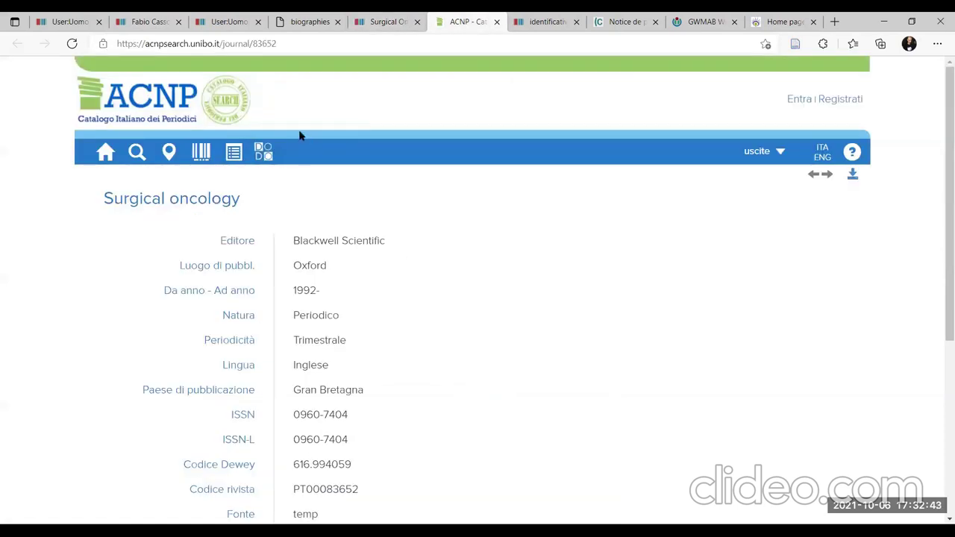
scroll(435, 224, down, 2)
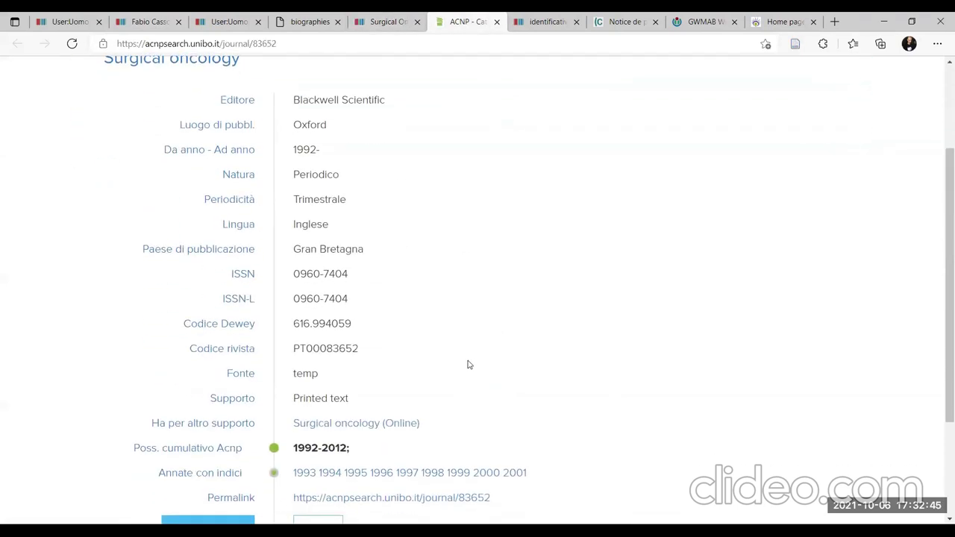
scroll(211, 234, up, 2)
scroll(365, 276, down, 1)
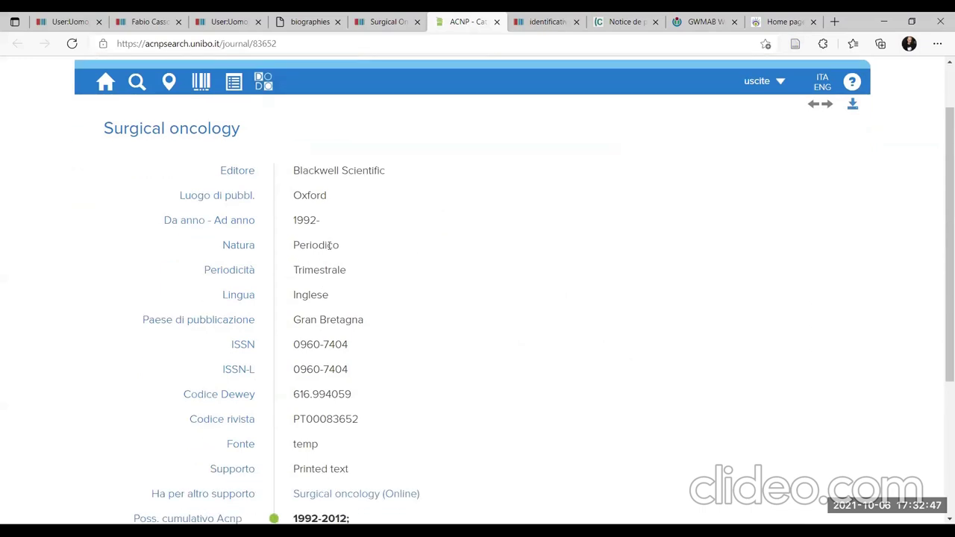
scroll(469, 369, down, 2)
click(347, 358)
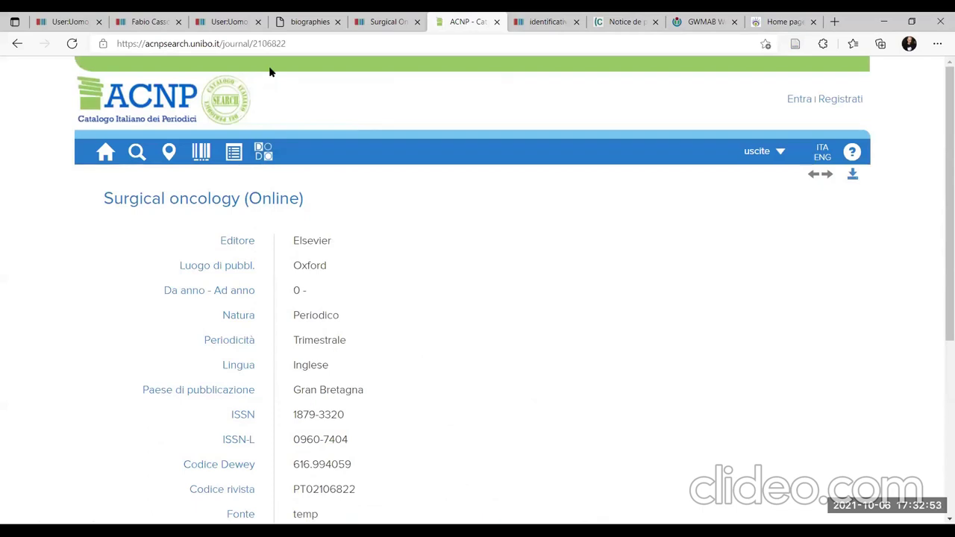
Reopen Surgical Oncology from the GWMAB Classrooms page and scroll to its identifiers
click(156, 22)
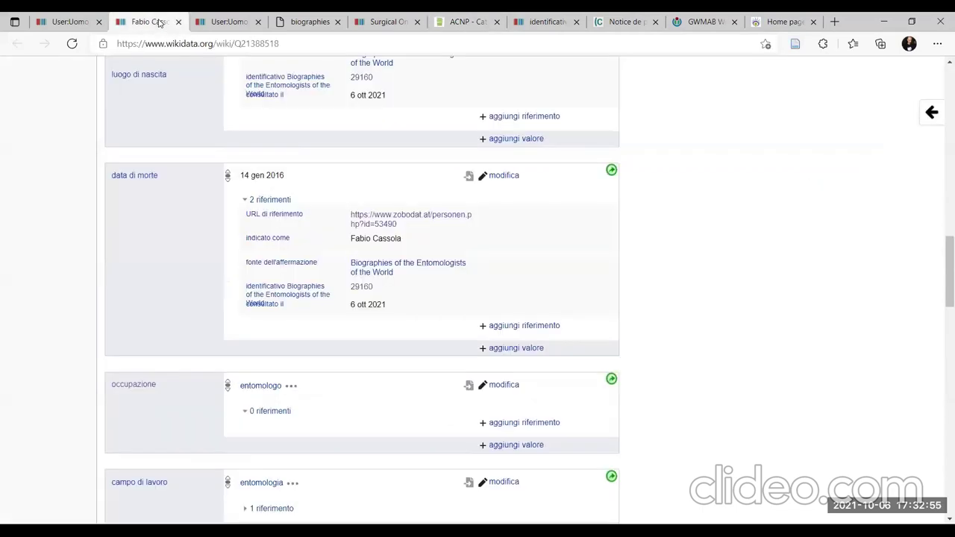
key(ctrl+Tab)
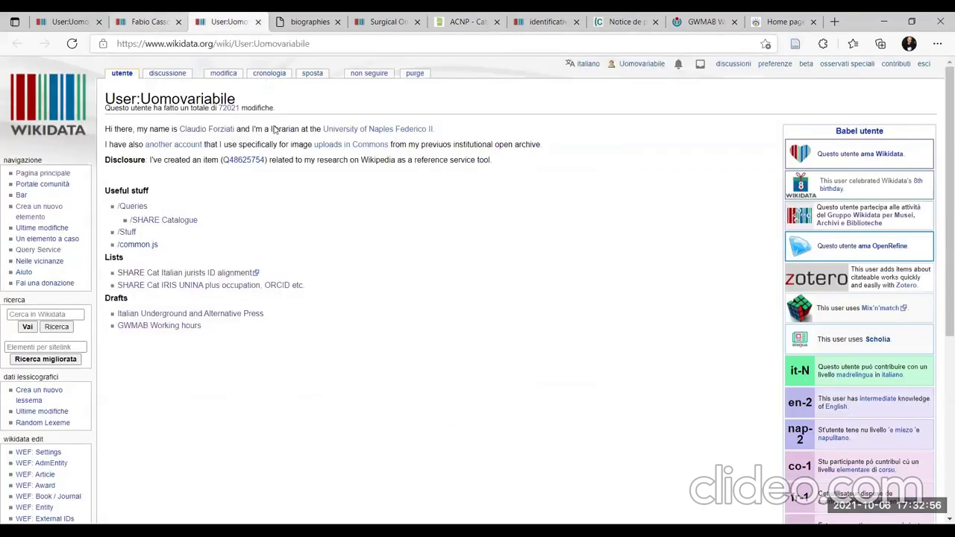
click(80, 22)
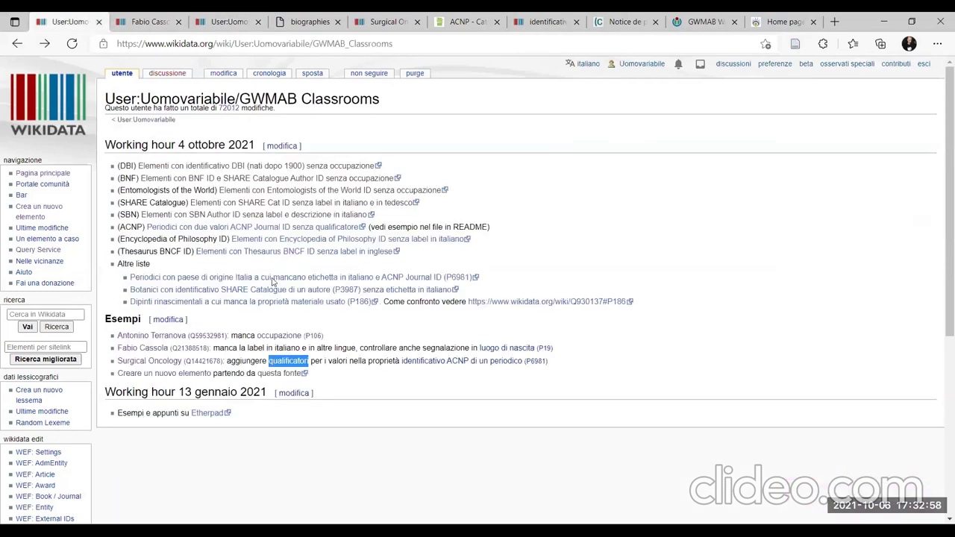
click(177, 362)
scroll(667, 347, down, 20)
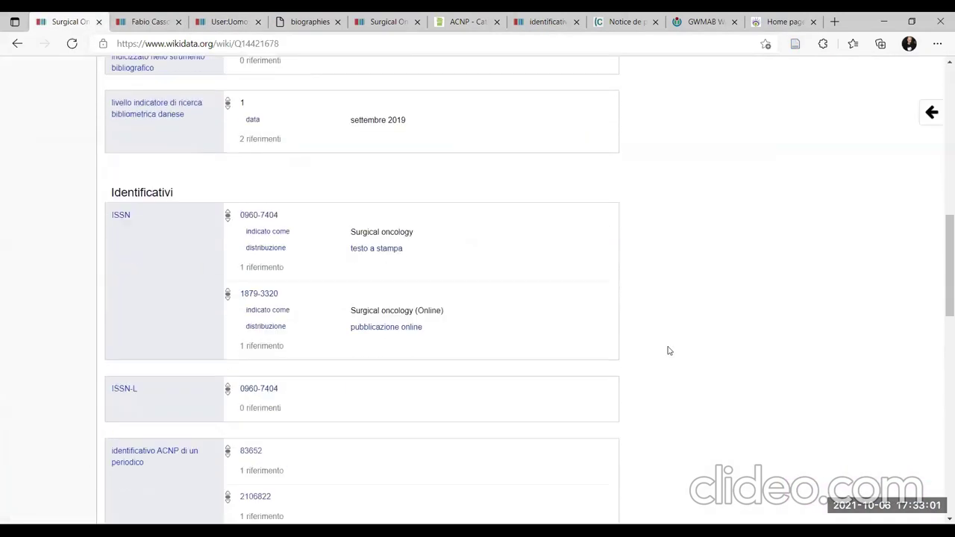
scroll(667, 348, up, 10)
scroll(667, 348, up, 8)
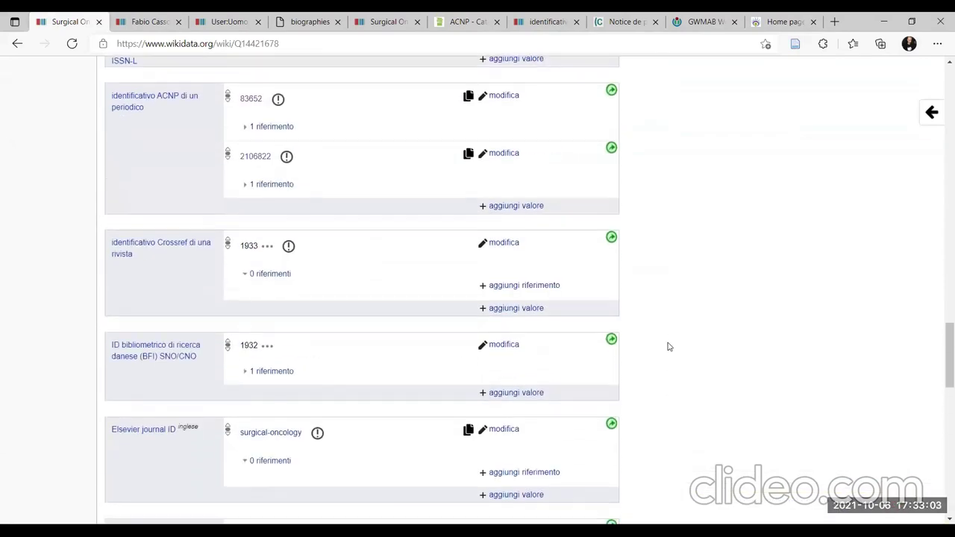
scroll(526, 372, down, 2)
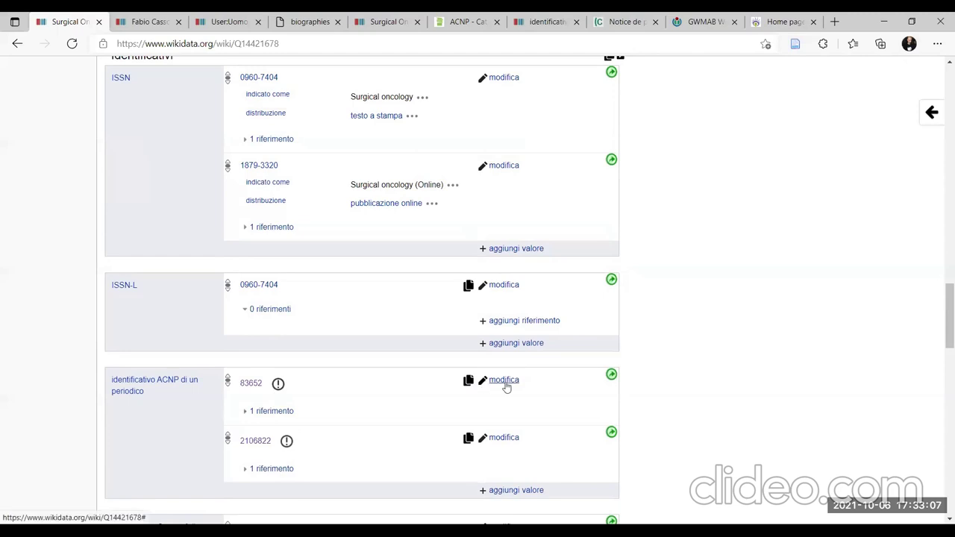
Add the qualifier distribuzione = testo a stampa to ACNP ID 83652 and publish it
click(505, 380)
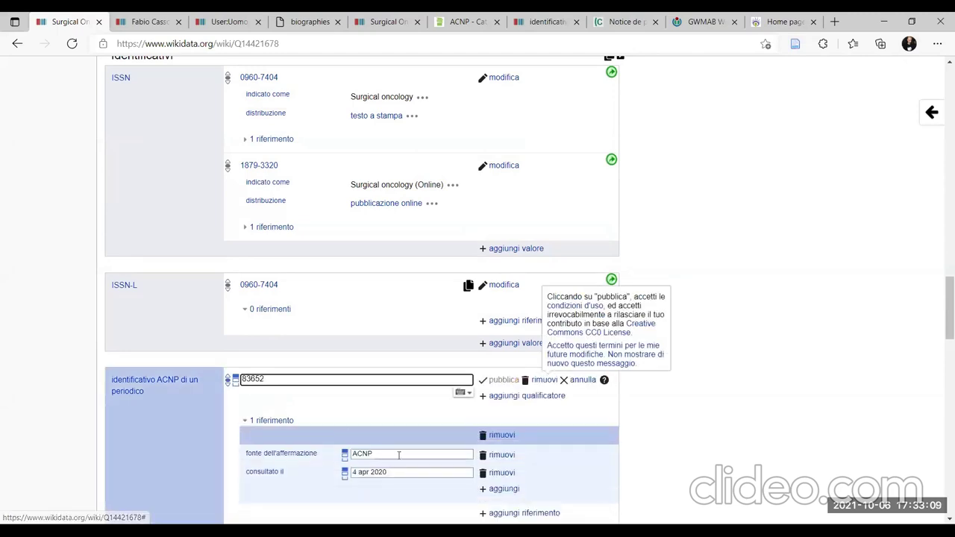
click(528, 396)
text(distribuzione)
click(367, 424)
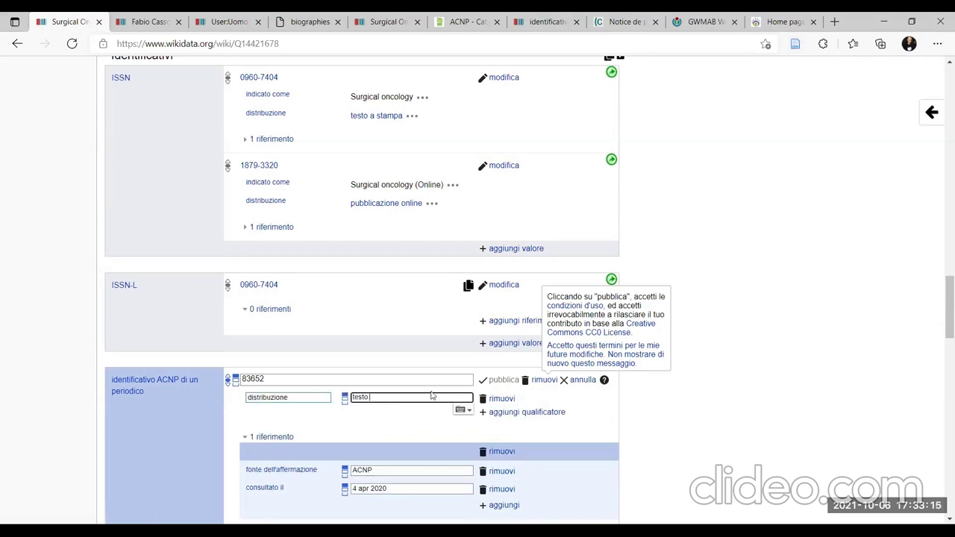
text(testo a stampa)
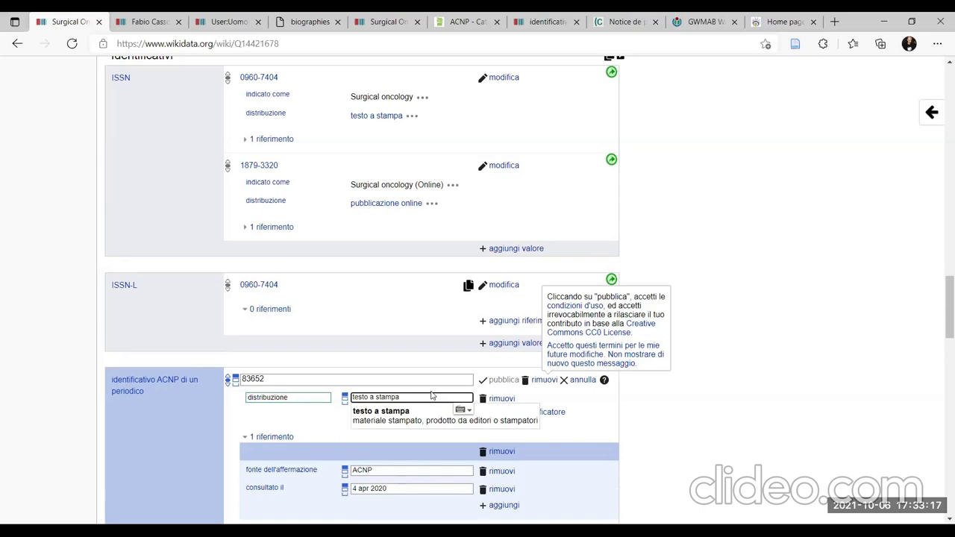
click(440, 414)
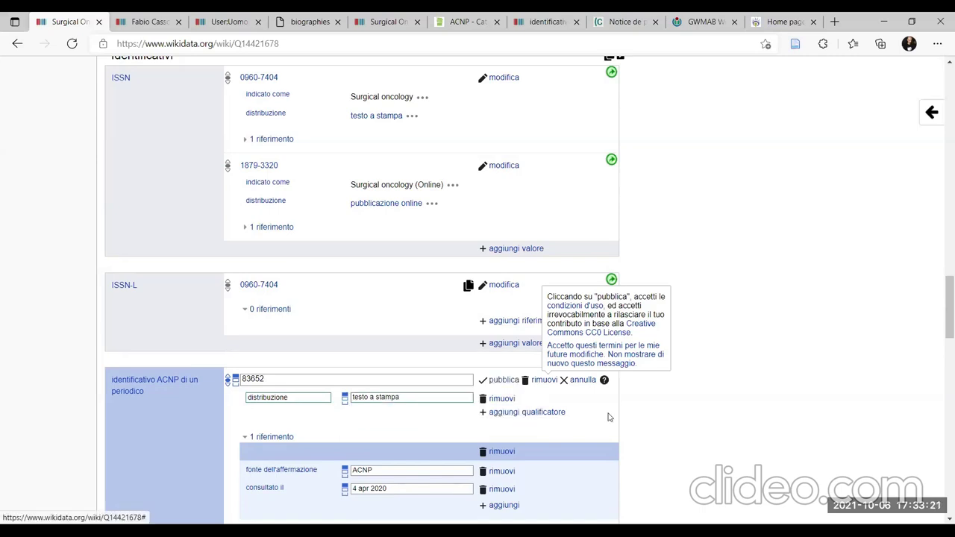
scroll(515, 422, down, 2)
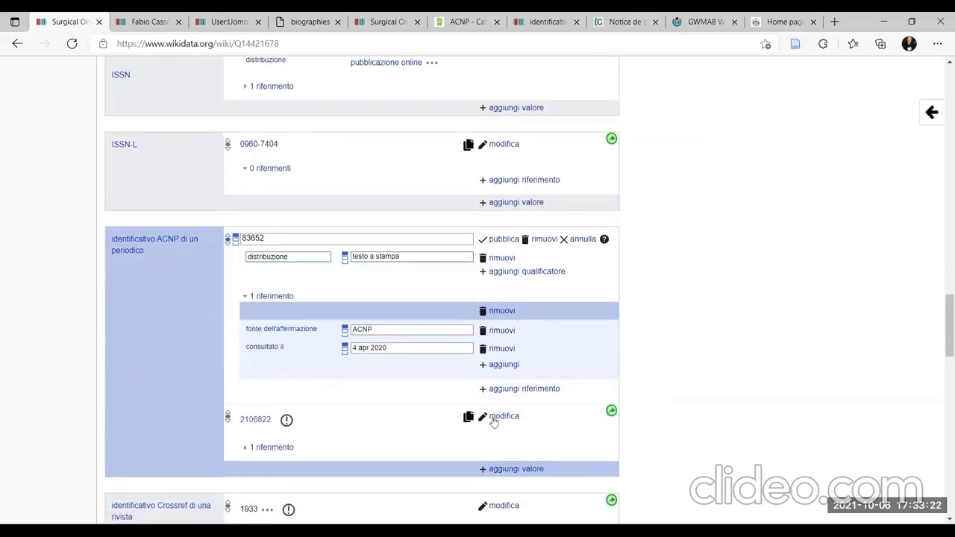
click(507, 240)
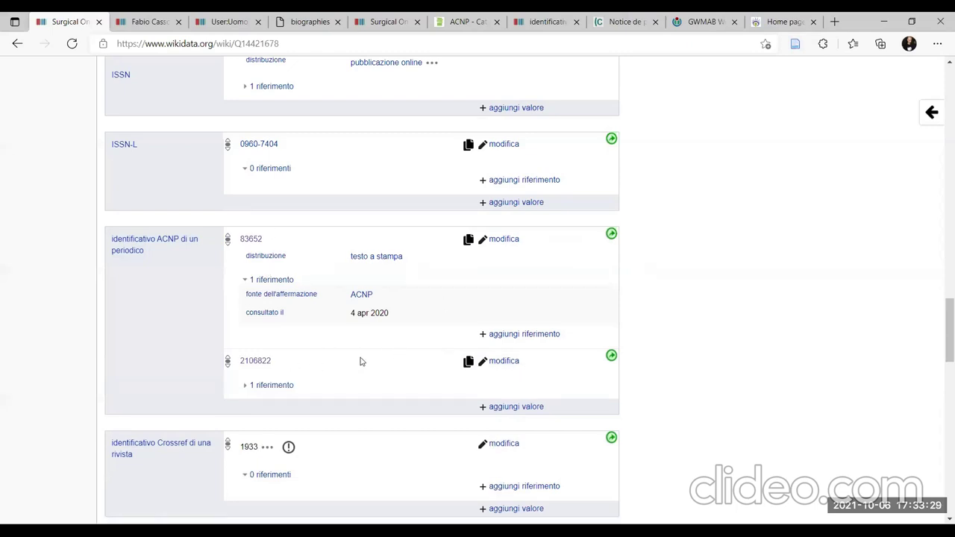
Add the qualifier distribuzione: pubblicazione online to ACNP ID 2106822 and publish it
click(510, 366)
click(531, 378)
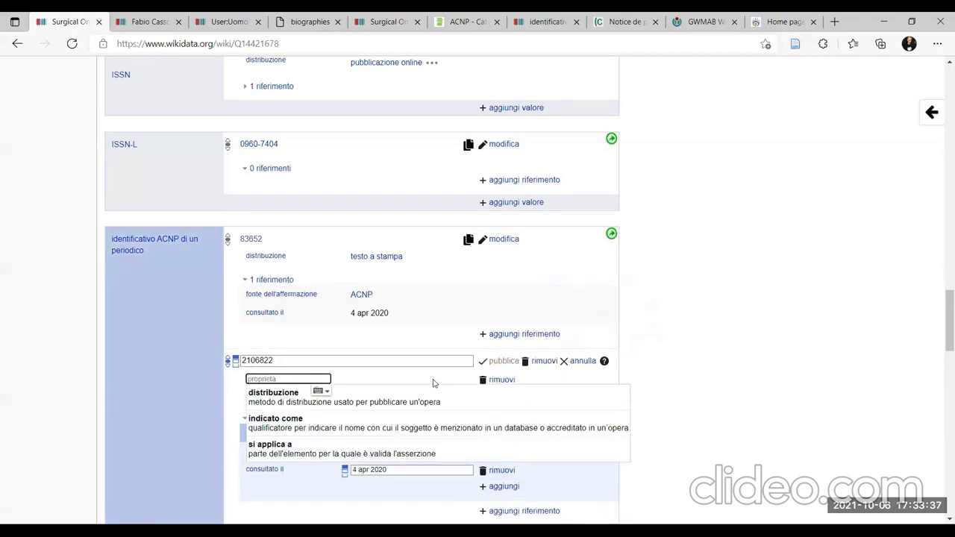
click(421, 396)
text(pubblicazione online)
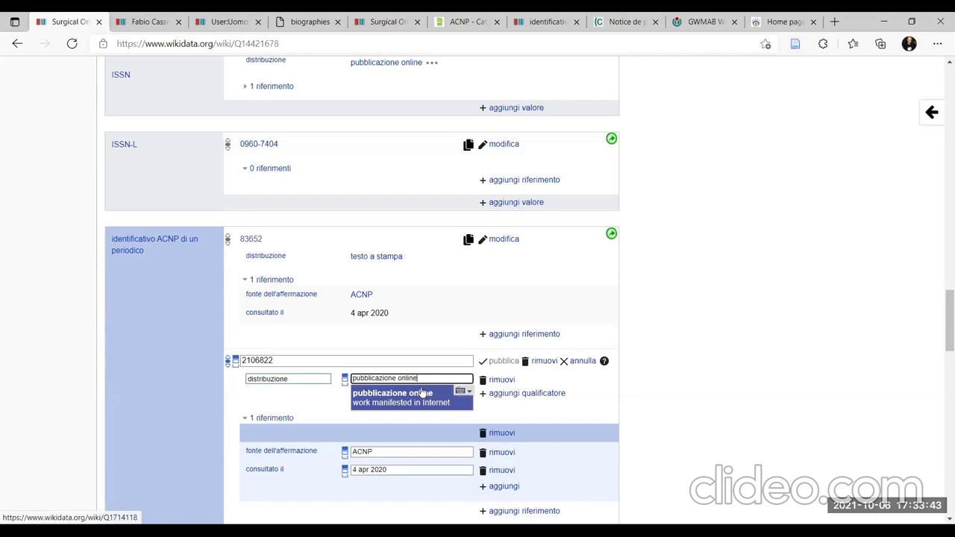
click(421, 394)
click(498, 364)
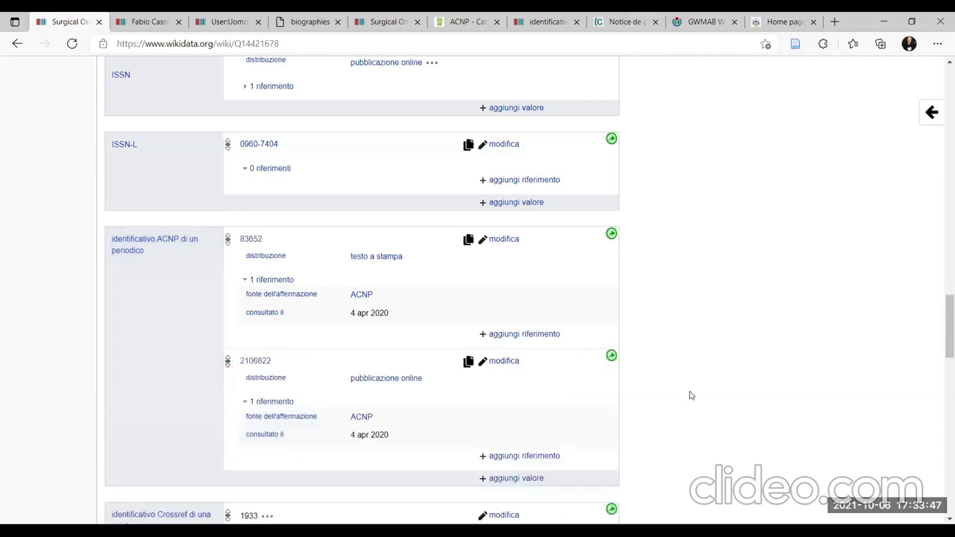
Collapse the reference sections of ACNP IDs 2106822 and 83652
click(245, 401)
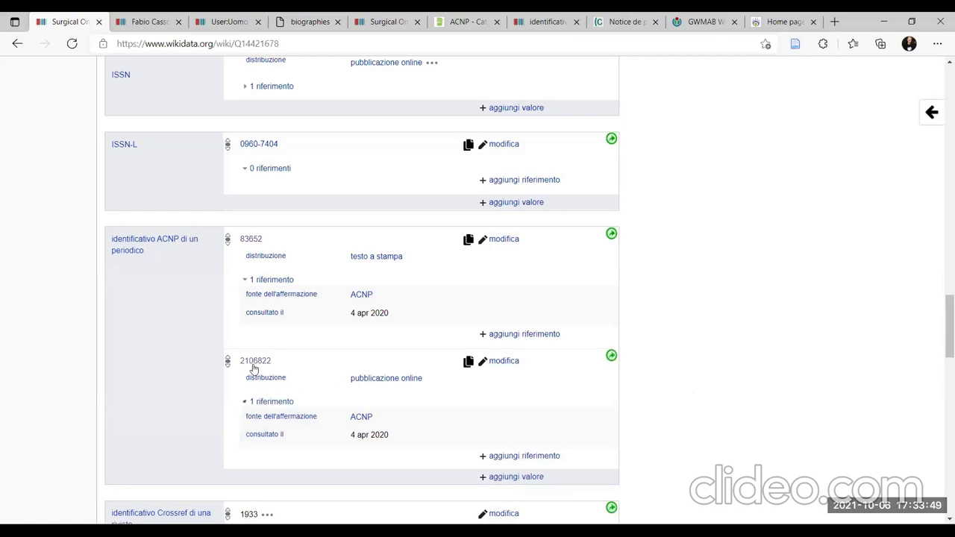
click(247, 281)
scroll(706, 400, up, 2)
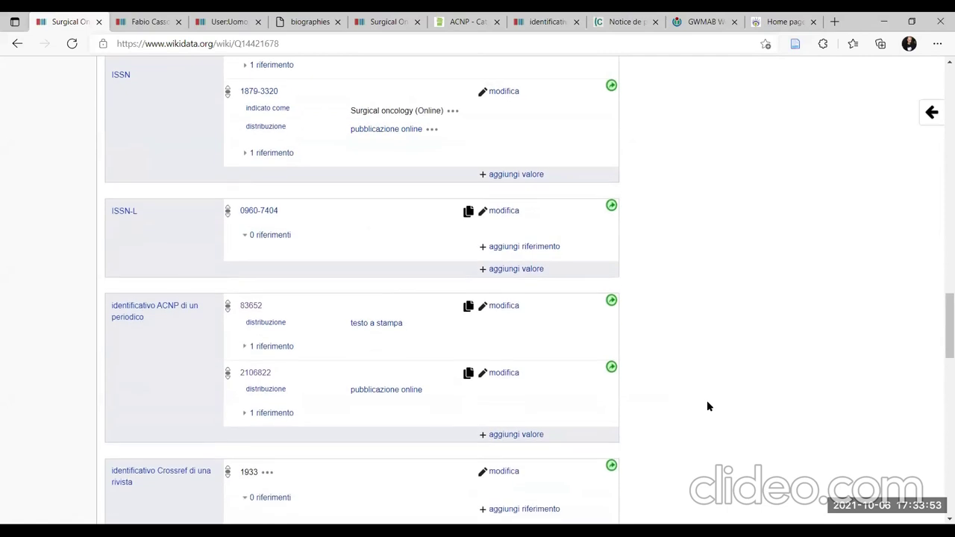
scroll(709, 406, down, 1)
scroll(708, 406, up, 3)
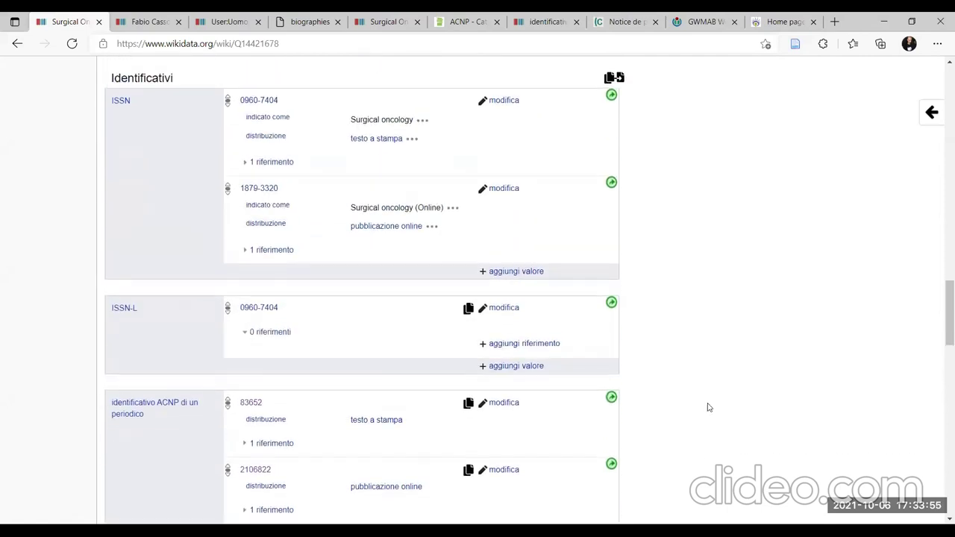
Open the 'indicato come' property from the ISSN 0960-7404 qualifier in a new tab
scroll(708, 412, down, 1)
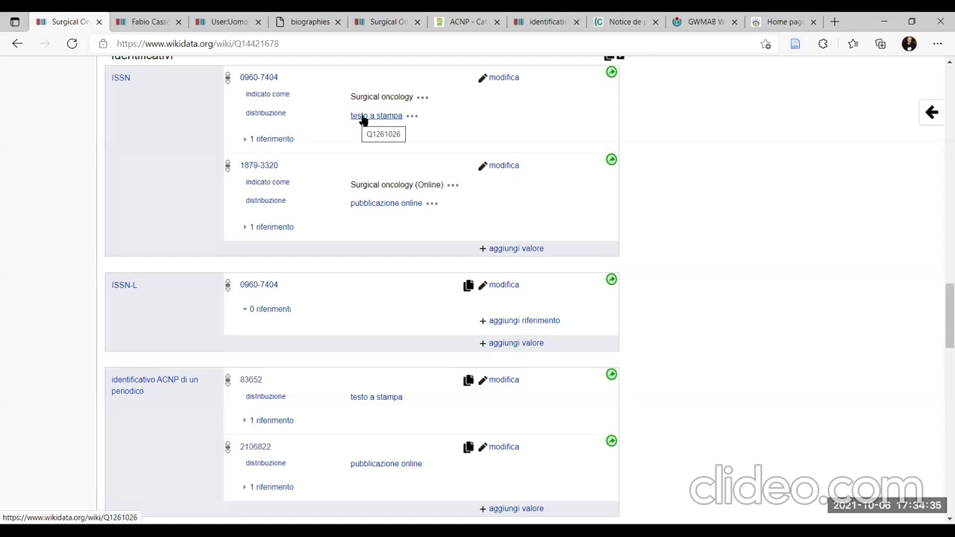
drag(349, 98, 411, 98)
click(460, 110)
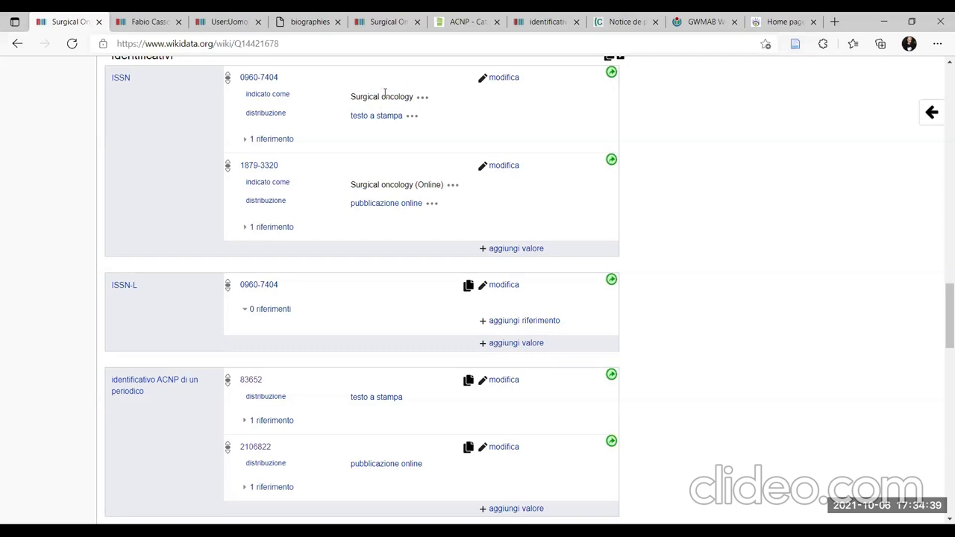
drag(352, 97, 415, 107)
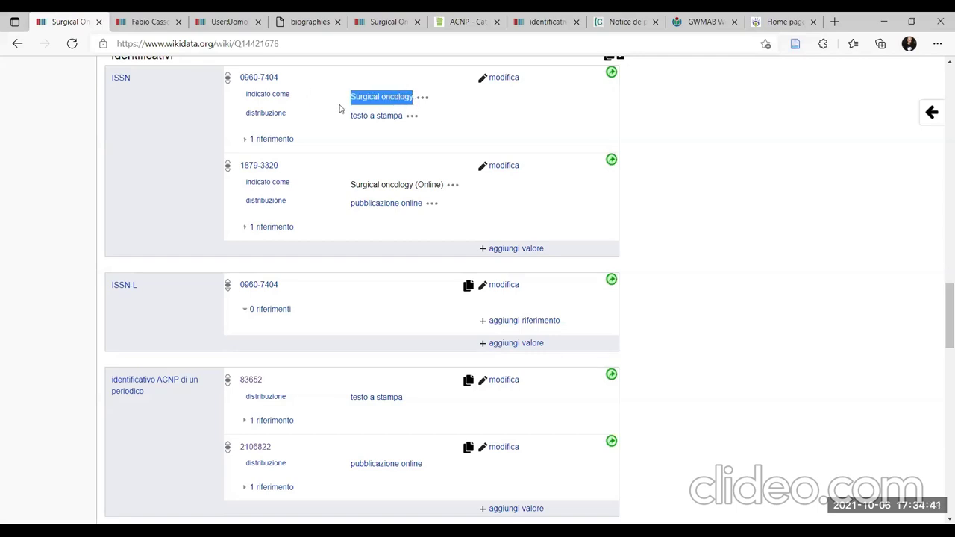
click(675, 140)
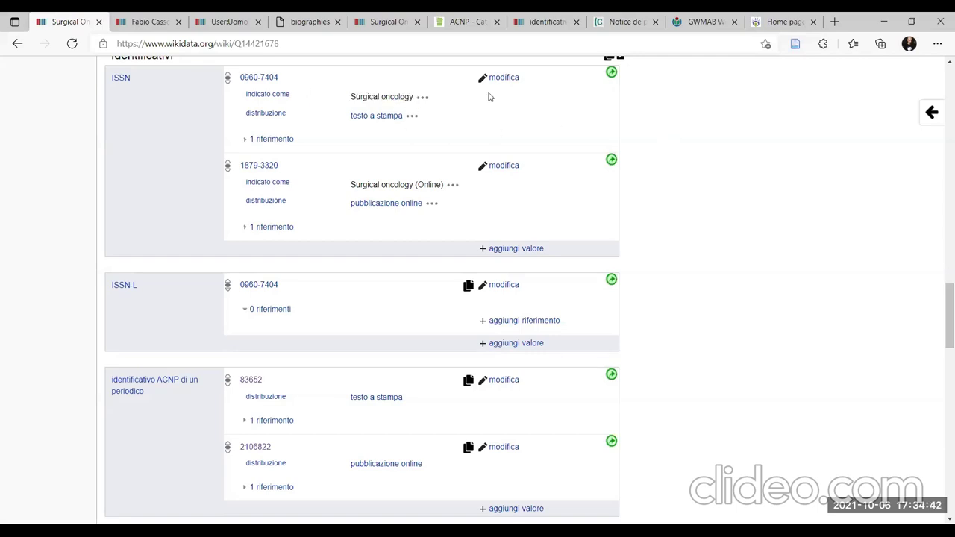
middle_click(278, 98)
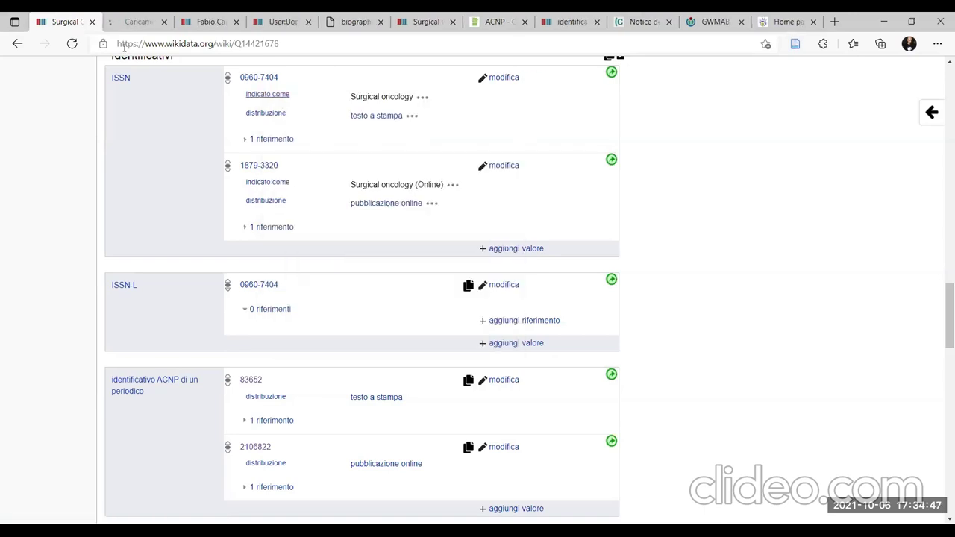
Switch to the P1810 property page and look over its labels, including the Czech feminine form
key(ctrl+Tab)
scroll(681, 352, down, 4)
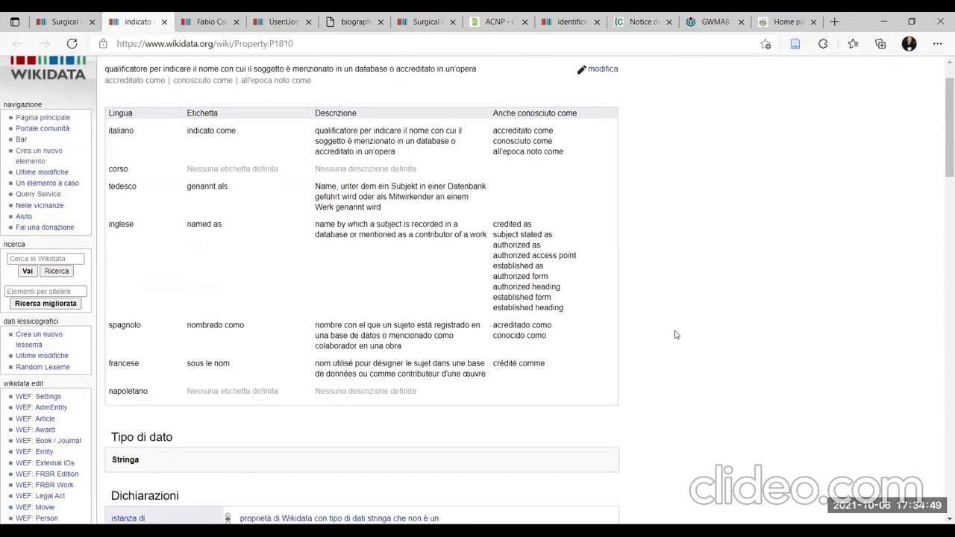
scroll(677, 335, up, 4)
scroll(676, 336, down, 1)
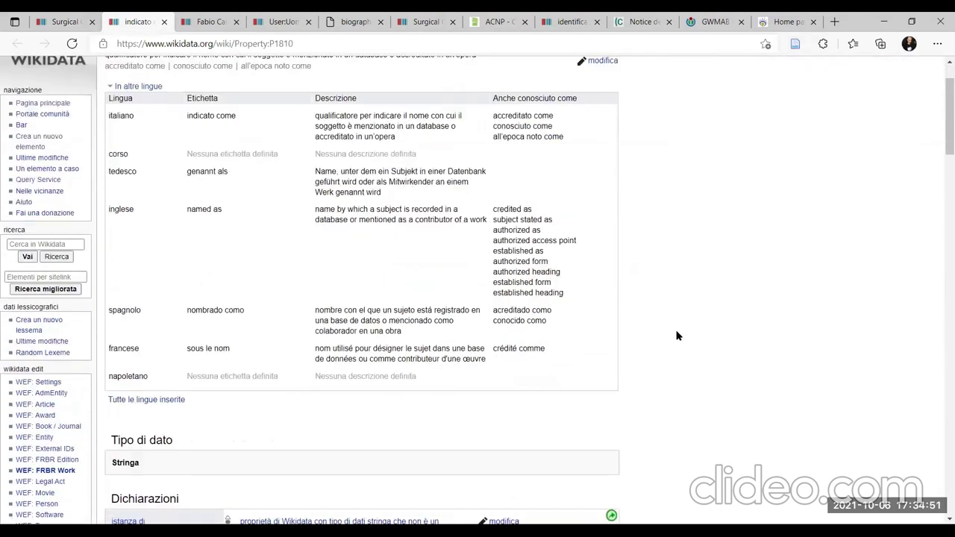
scroll(677, 335, down, 9)
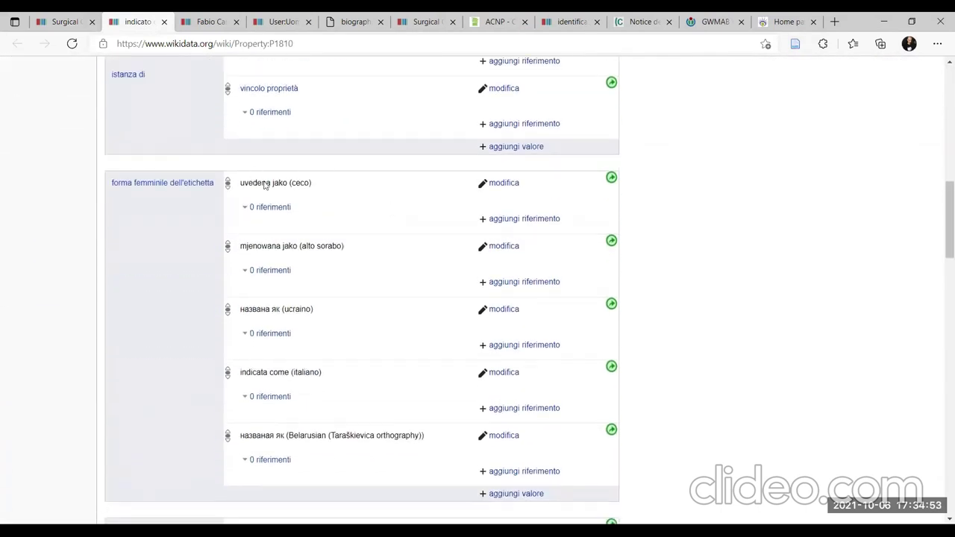
drag(239, 183, 297, 187)
click(735, 242)
Scroll to the P1810 example items and highlight their stated-as names
scroll(657, 280, down, 5)
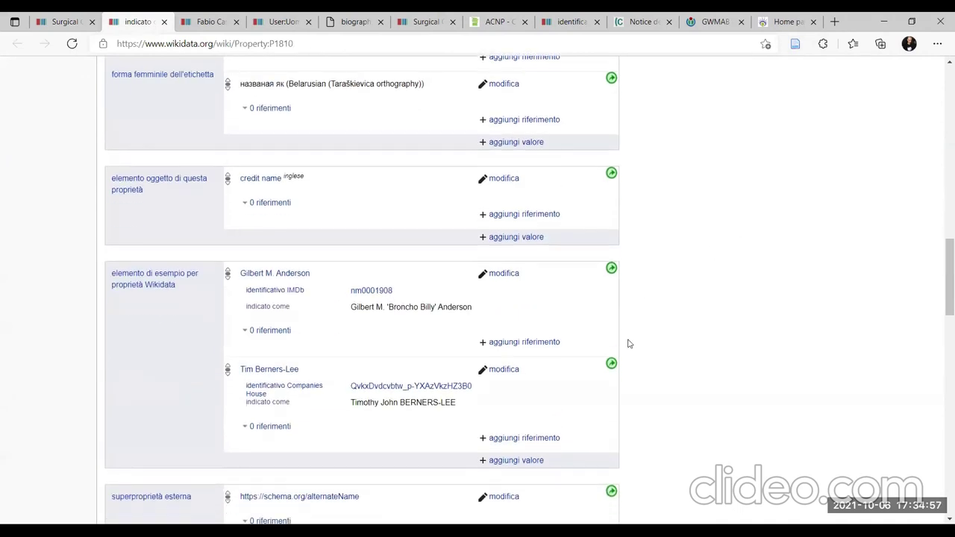
drag(349, 307, 467, 307)
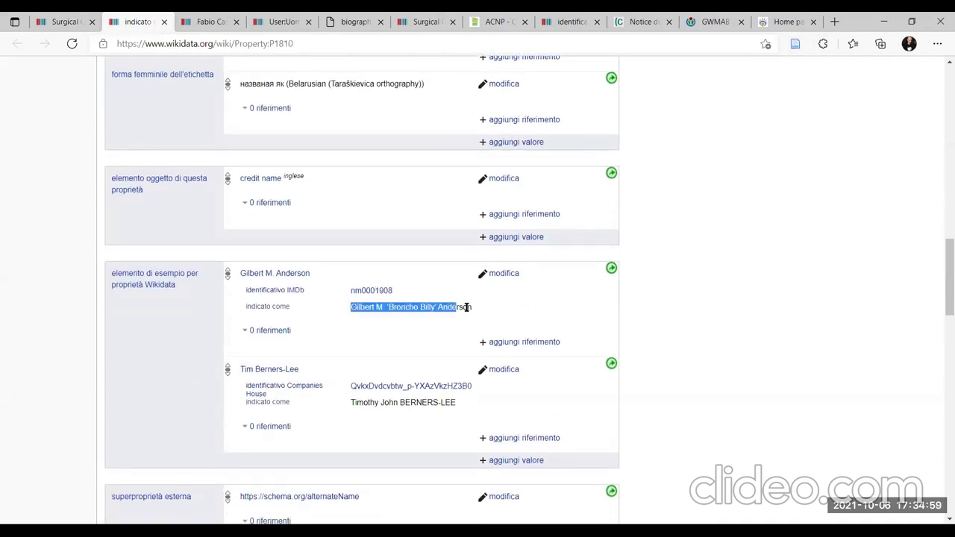
click(685, 330)
drag(350, 403, 543, 409)
click(544, 410)
scroll(721, 322, up, 1)
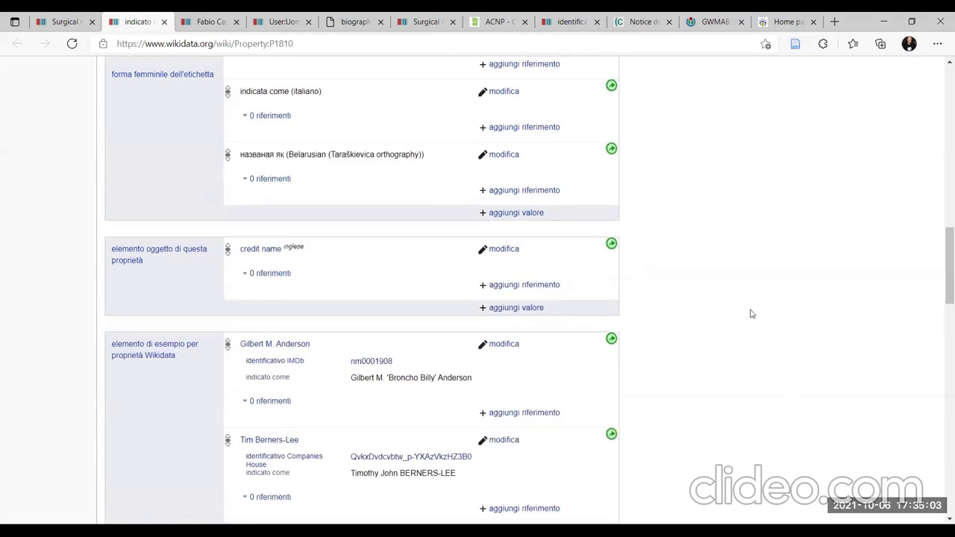
Compare the print and online stated titles, then open the pubblicazione online item (Q1714118)
click(65, 26)
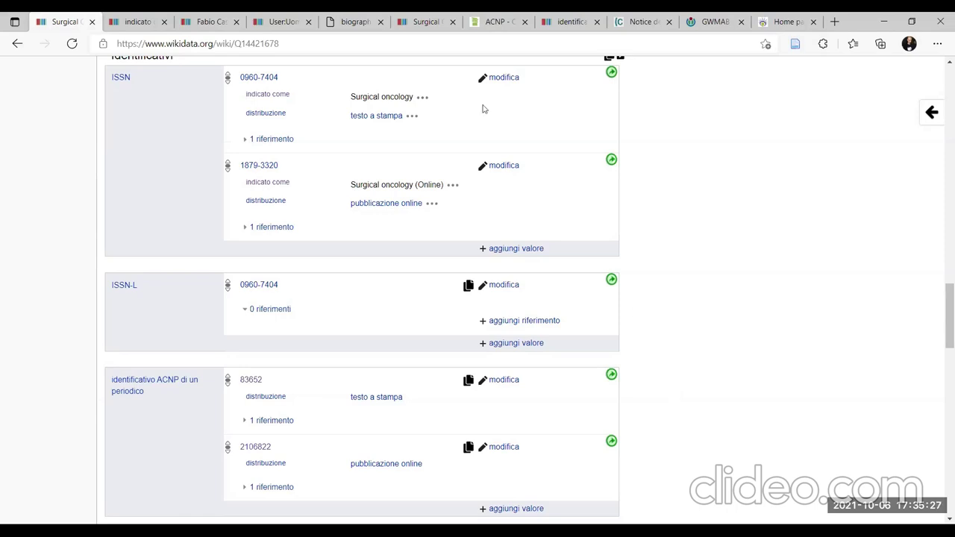
drag(348, 97, 416, 96)
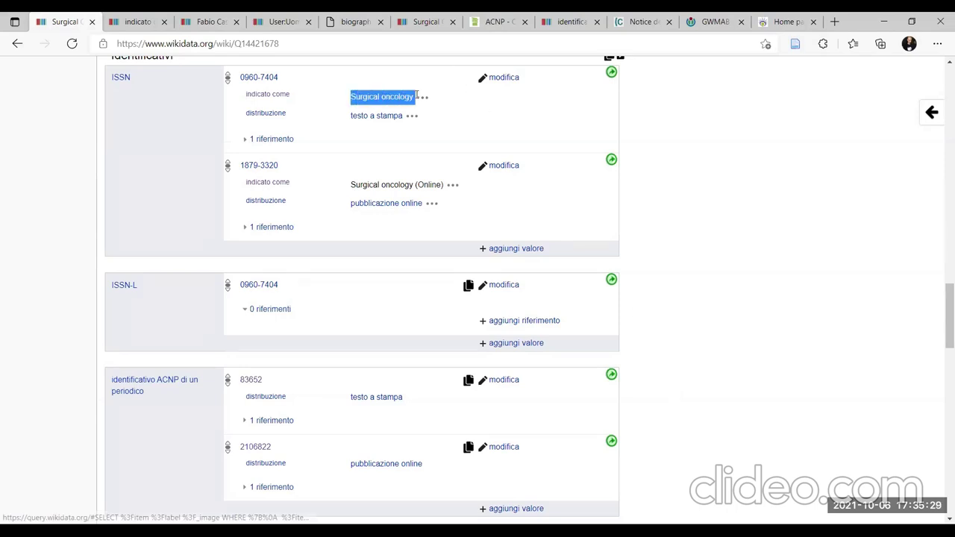
click(694, 226)
drag(348, 186, 440, 184)
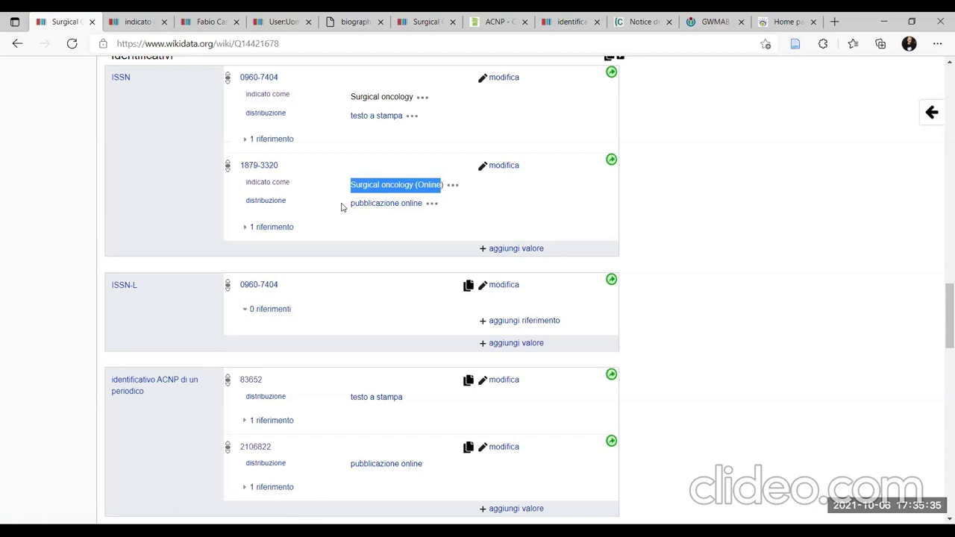
click(342, 207)
click(351, 208)
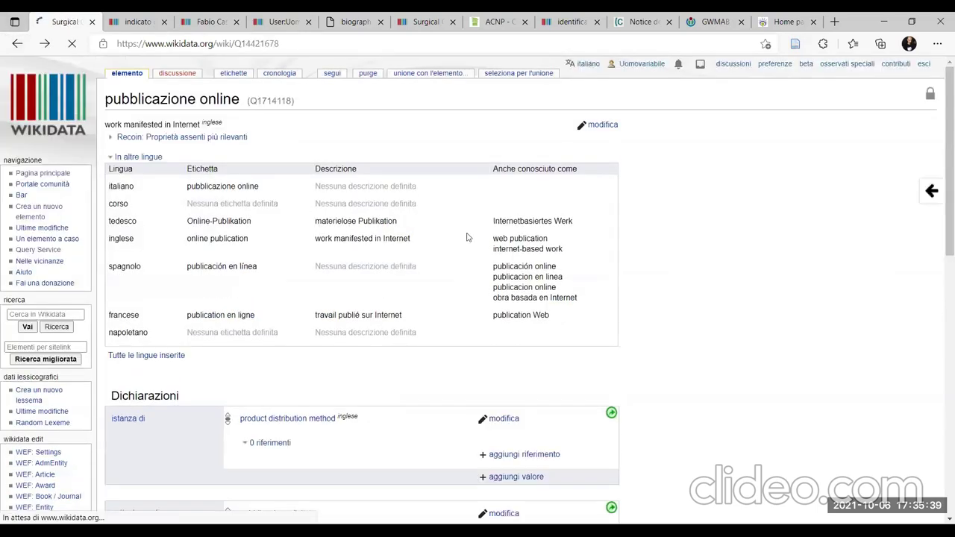
On Surgical Oncology (Q14421678), highlight the titolo value Surgical Oncology (inglese) and return to the top
scroll(609, 254, up, 15)
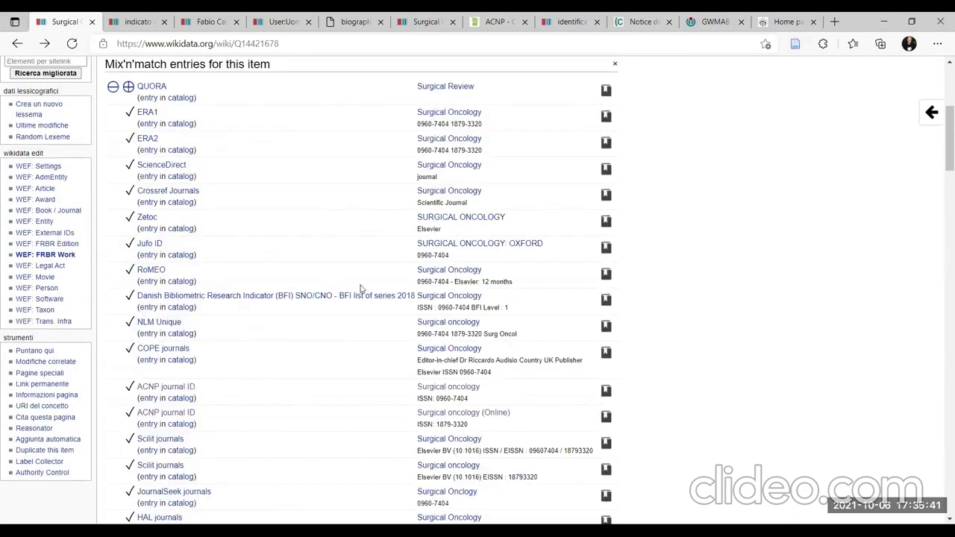
scroll(588, 296, down, 10)
scroll(525, 338, up, 5)
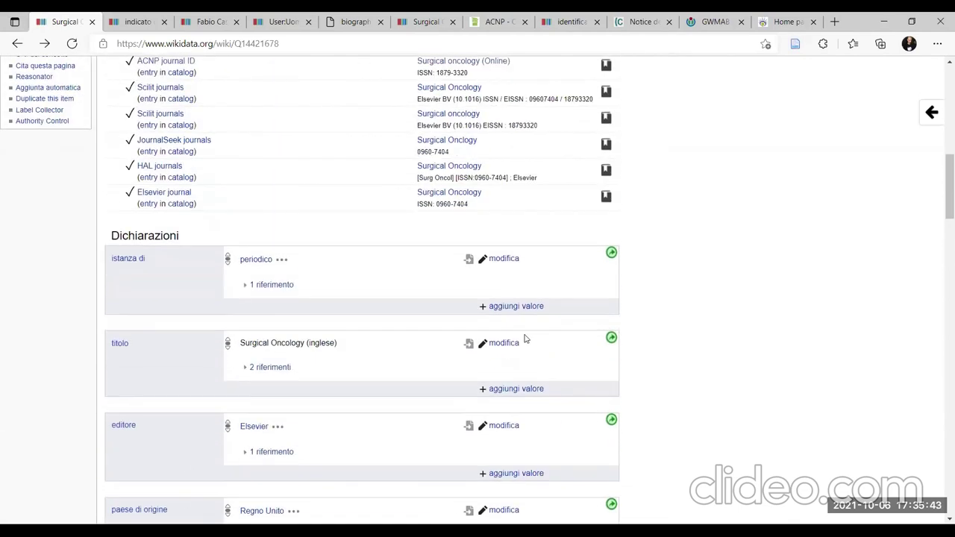
scroll(515, 330, down, 3)
scroll(246, 294, up, 2)
drag(240, 271, 358, 277)
click(357, 278)
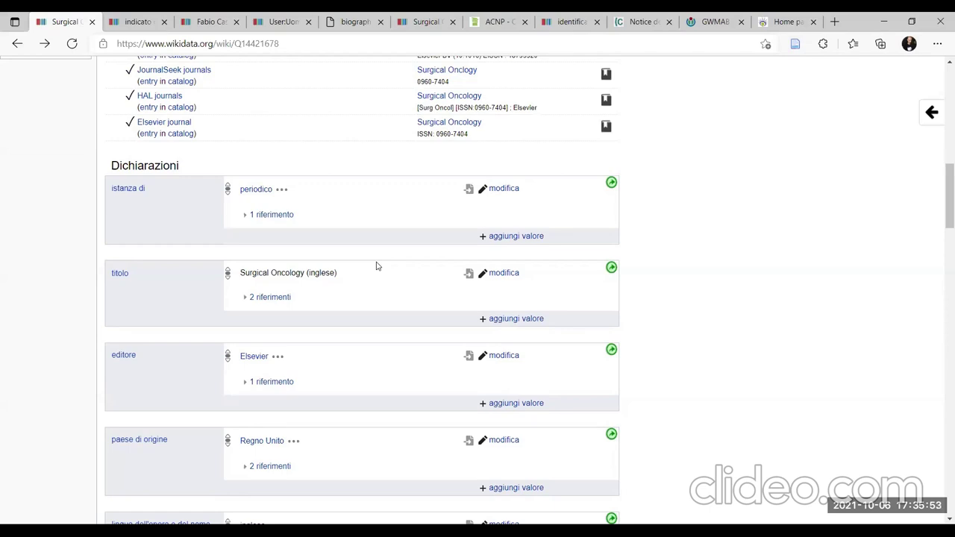
scroll(365, 270, up, 12)
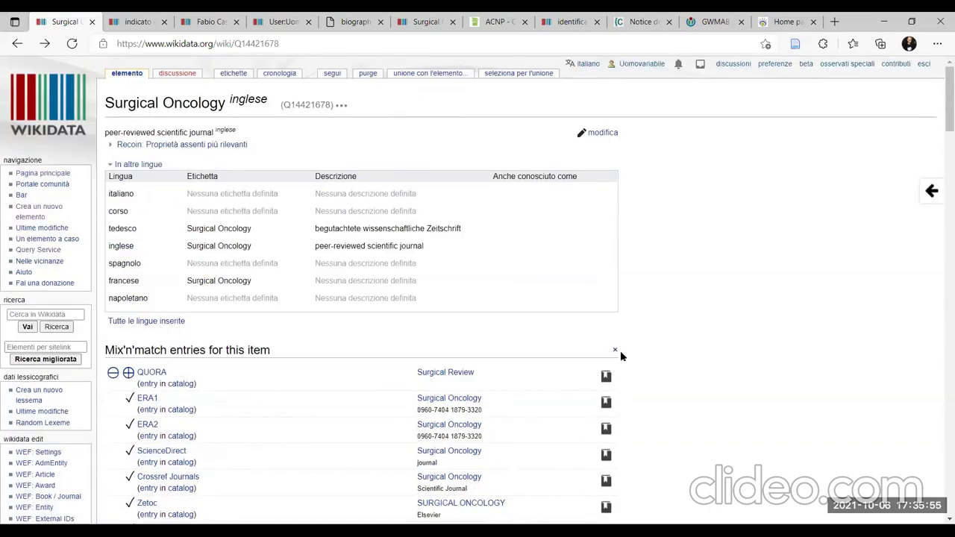
Close the Mix'n'match entries box and highlight the title's (inglese) language tag
click(615, 350)
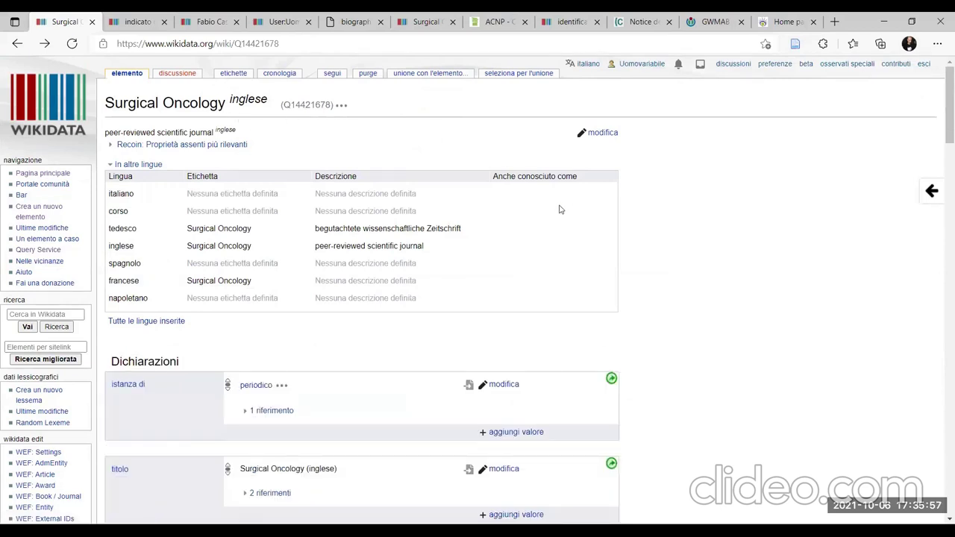
scroll(633, 258, down, 3)
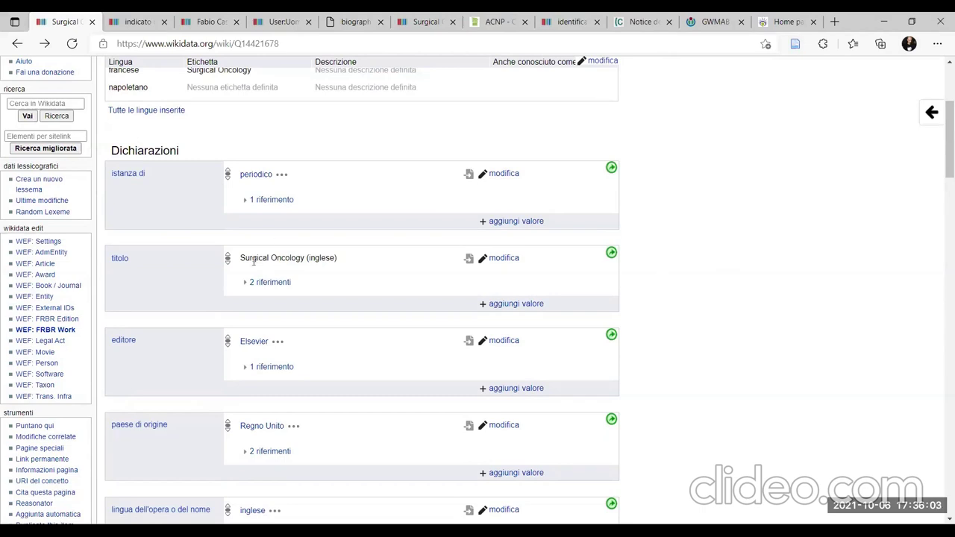
drag(340, 257, 306, 258)
click(445, 289)
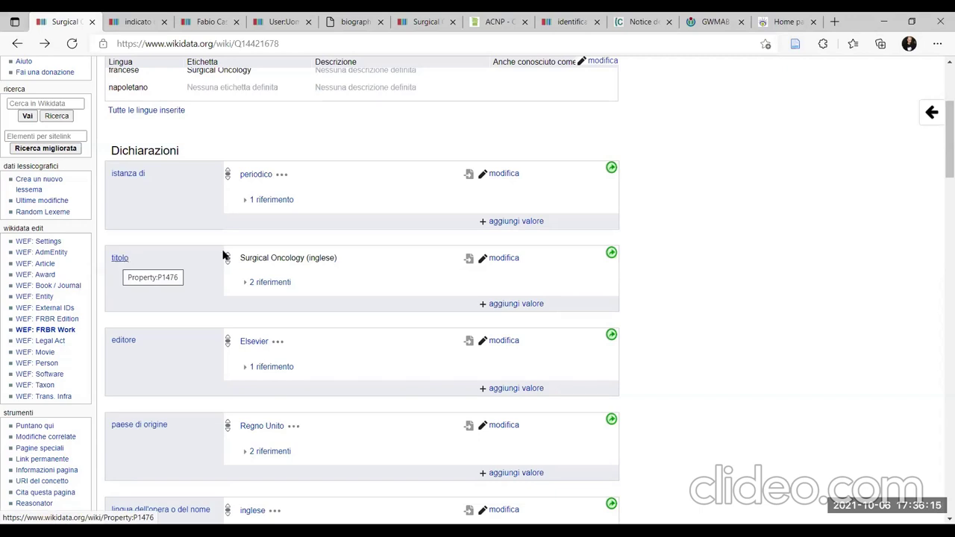
drag(240, 258, 336, 258)
click(347, 261)
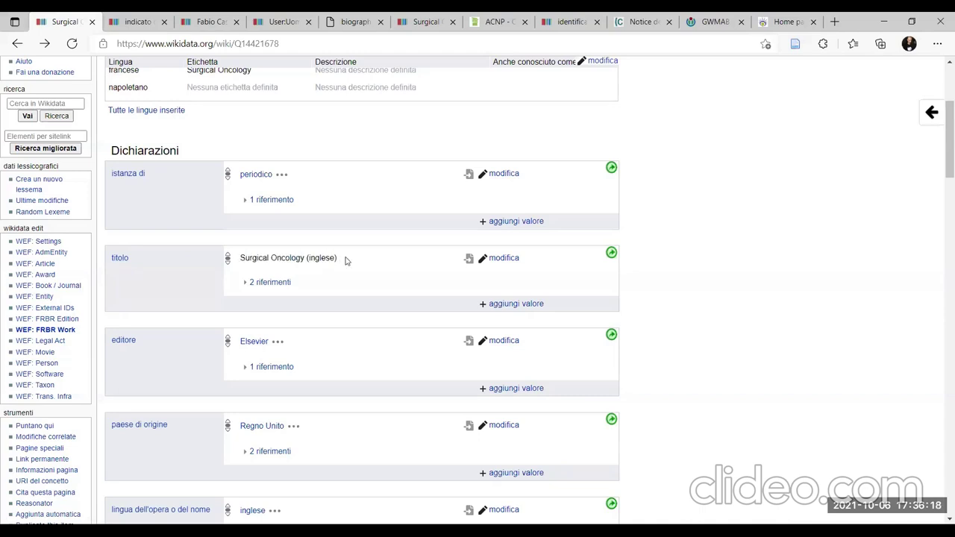
Open the titolo statement 'Surgical Oncology (inglese)' for editing
click(503, 258)
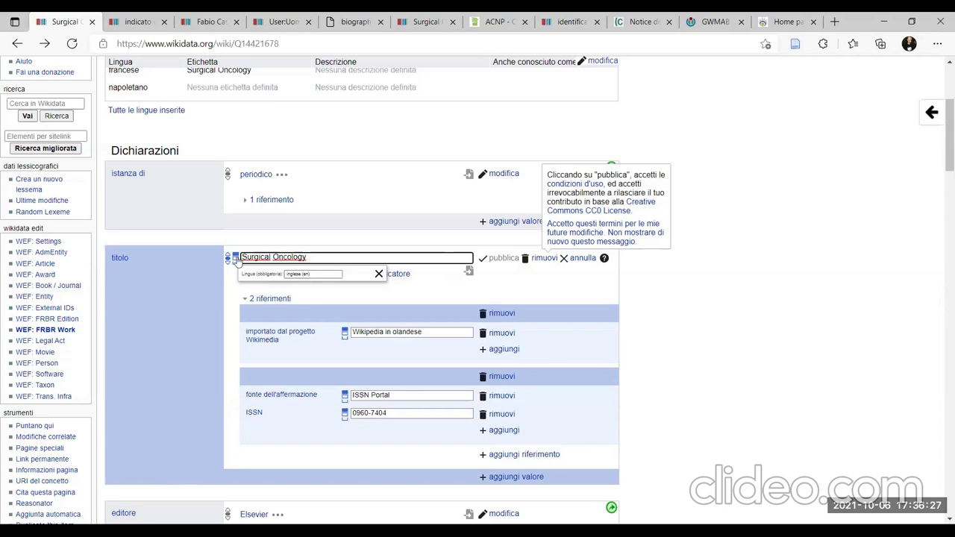
Cancel the title edit and scroll down to the sciencedirect official website statement
click(584, 258)
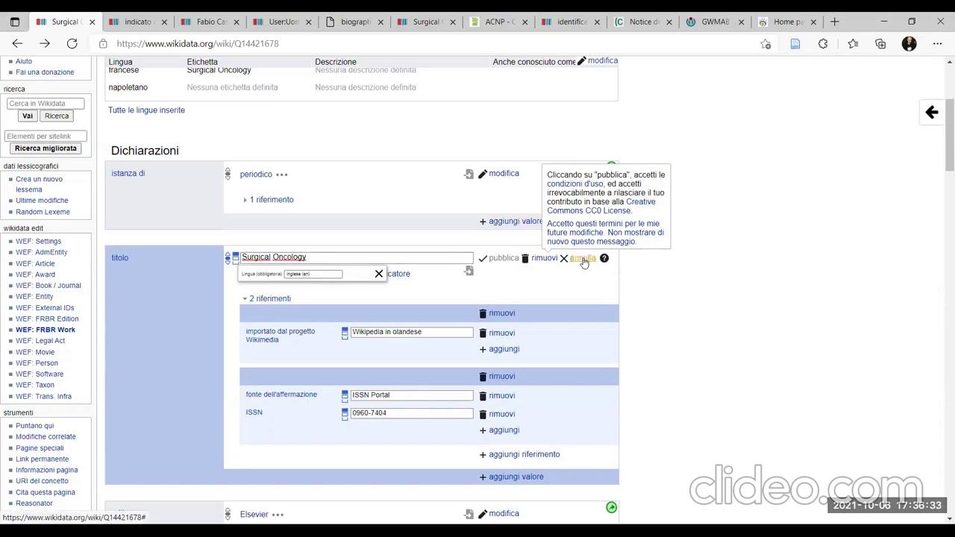
scroll(698, 339, down, 3)
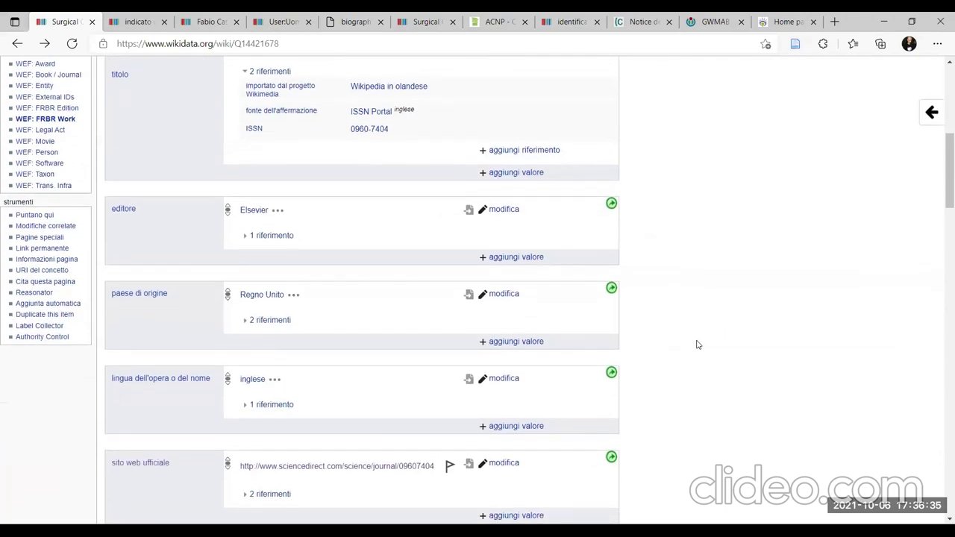
scroll(697, 345, down, 3)
scroll(696, 345, up, 6)
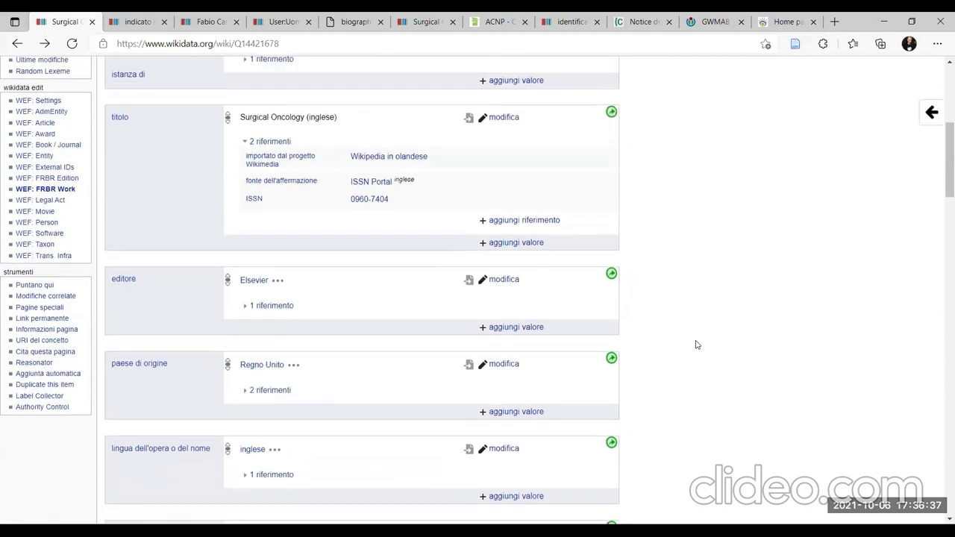
scroll(696, 344, down, 3)
scroll(696, 345, down, 3)
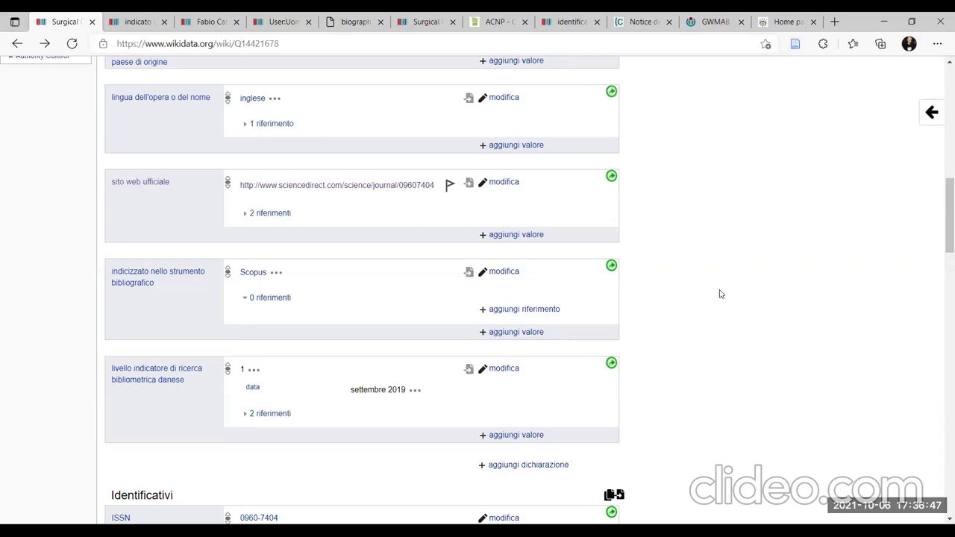
mouse_move(447, 188)
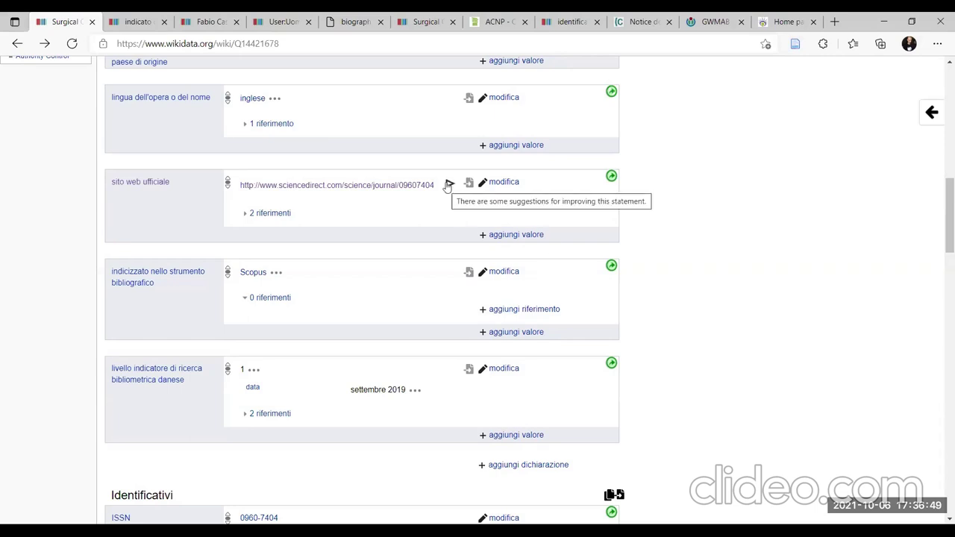
click(448, 186)
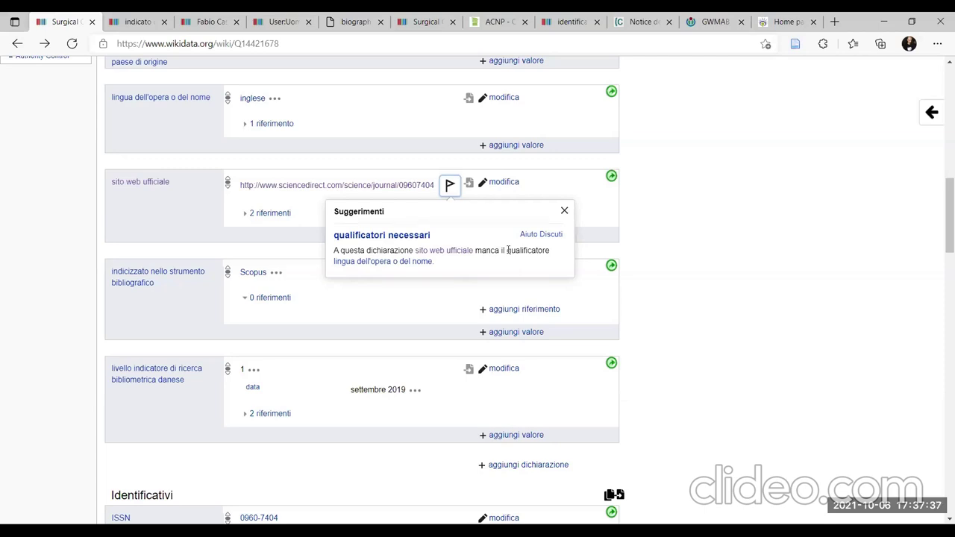
drag(507, 250, 510, 265)
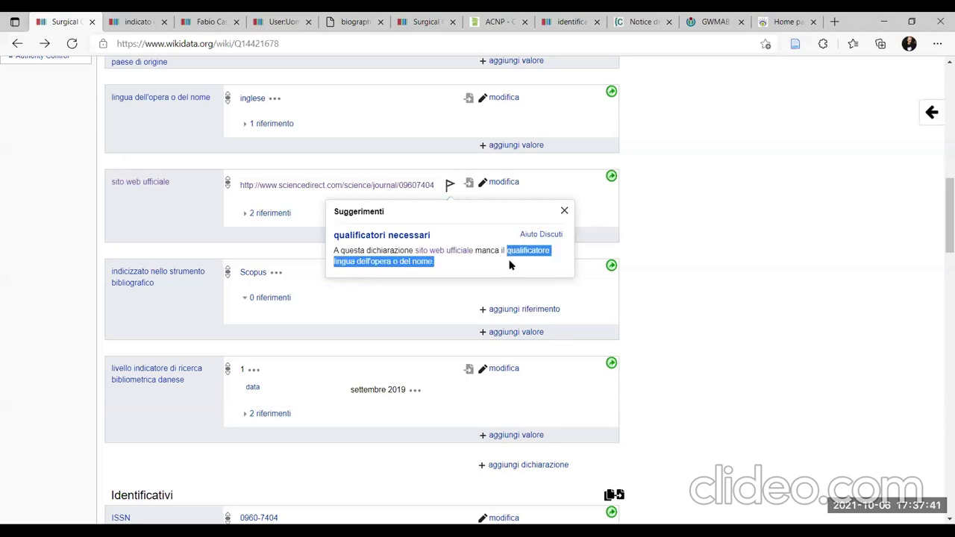
click(508, 259)
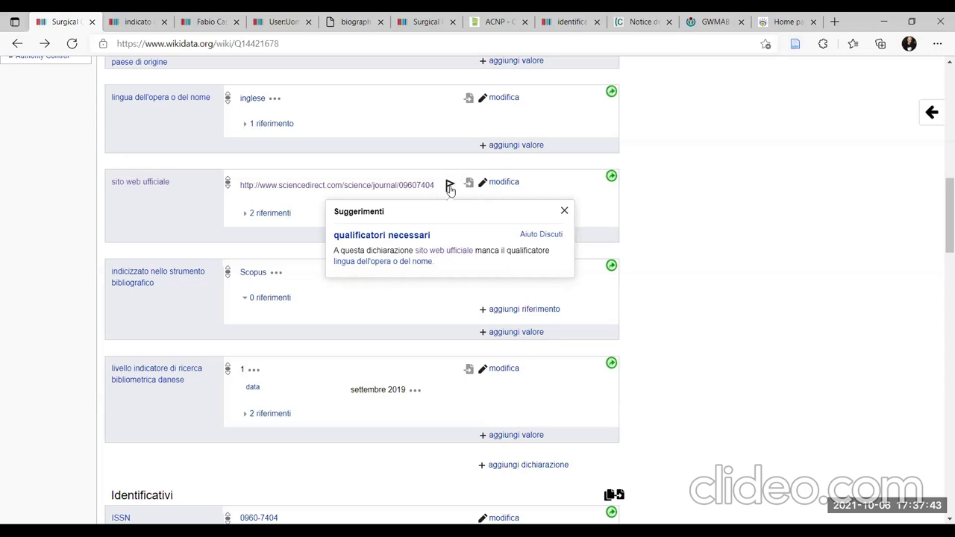
View the official ScienceDirect journal page in a new tab, then return to the Wikidata item
right_click(339, 186)
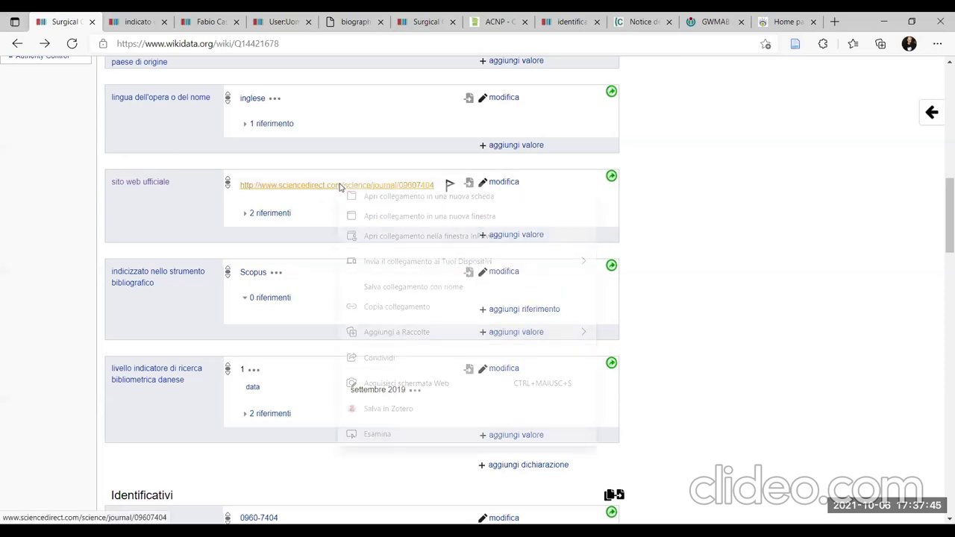
click(358, 197)
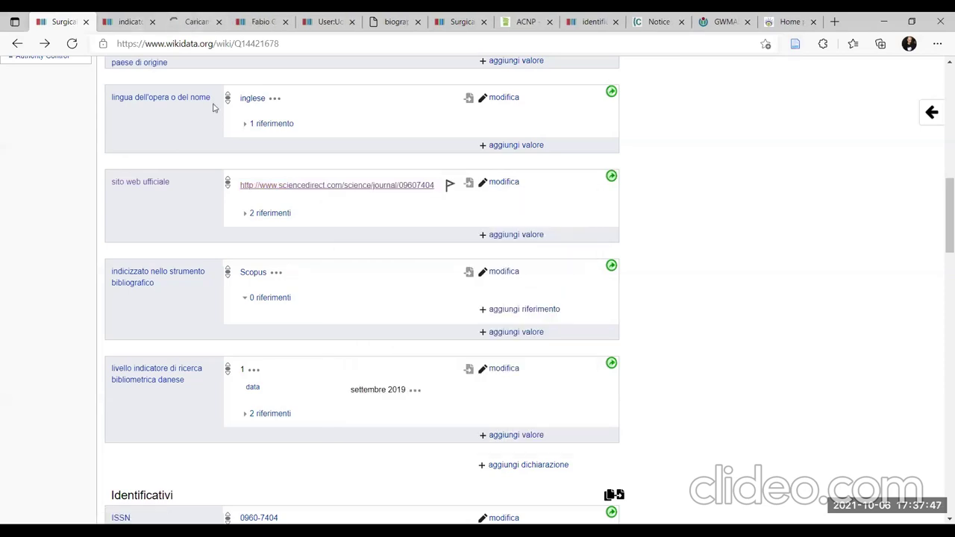
click(195, 22)
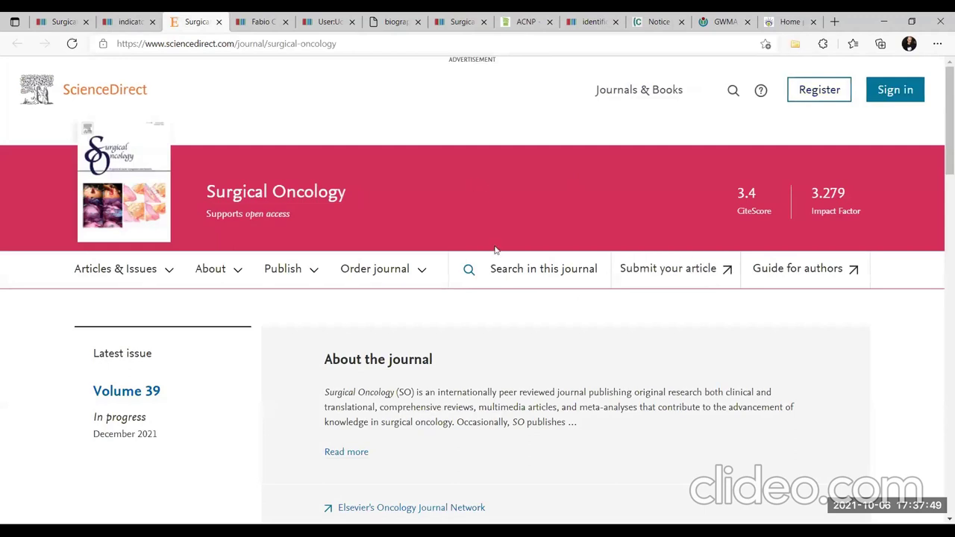
scroll(550, 345, down, 1)
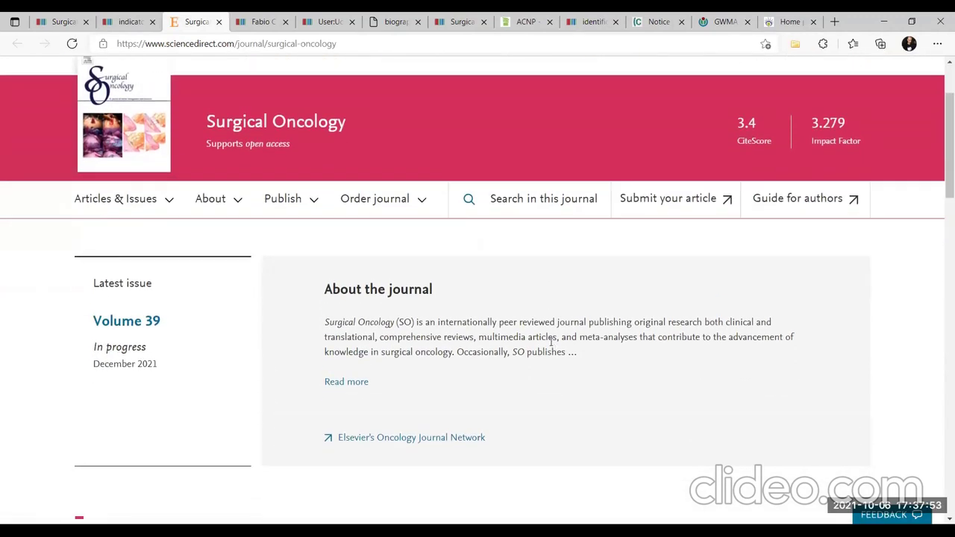
click(60, 22)
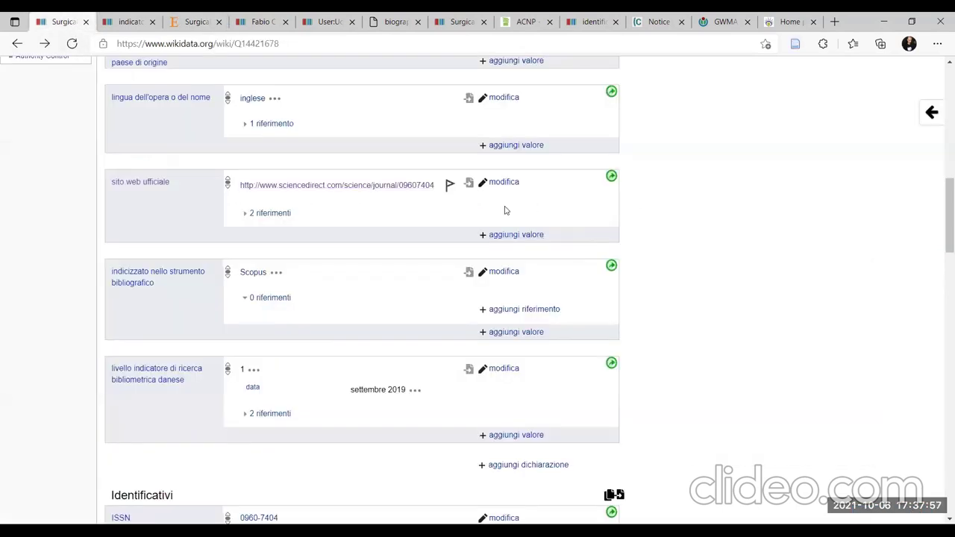
Give the official website statement the qualifier lingua dell'opera o del nome: inglese and publish it
click(504, 183)
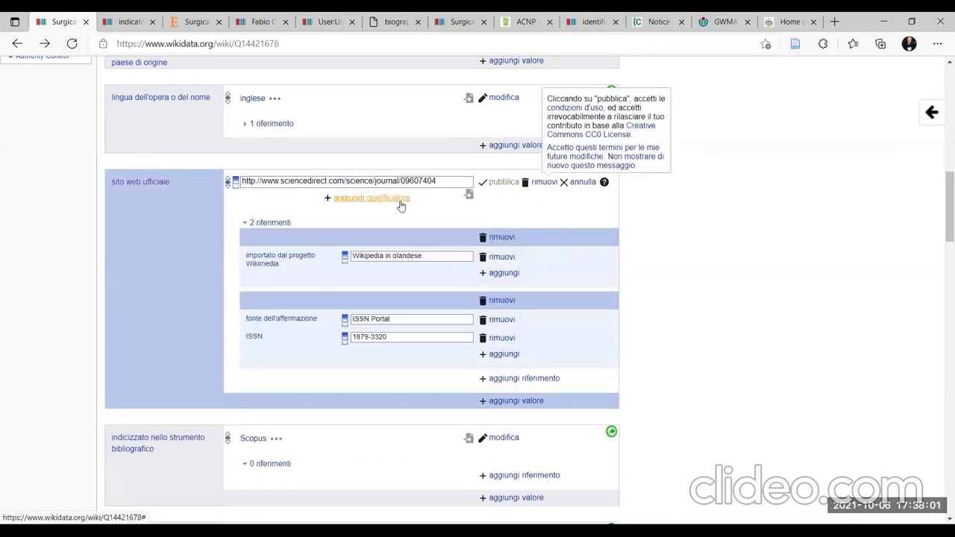
click(400, 198)
text(lingua dell'opera o del nor)
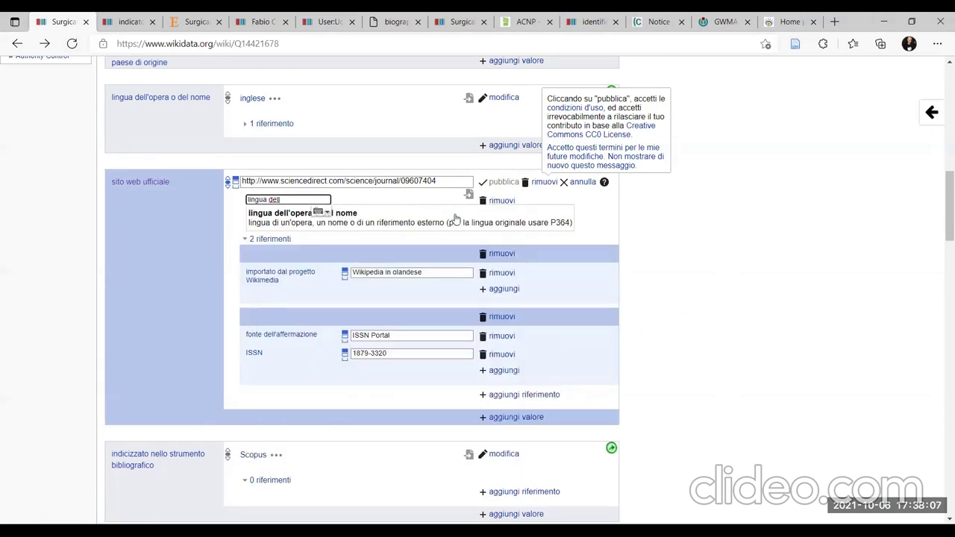
click(452, 218)
text(inglese)
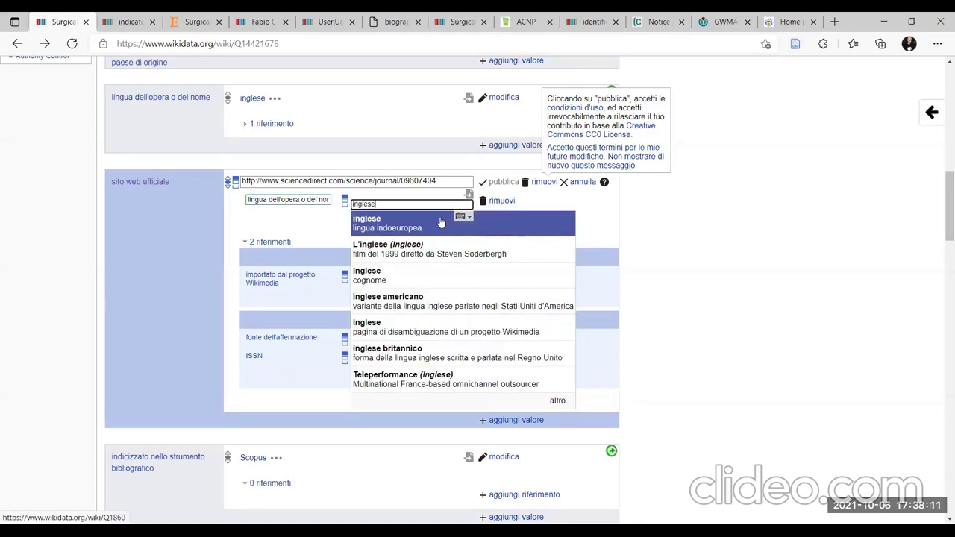
click(440, 222)
click(504, 182)
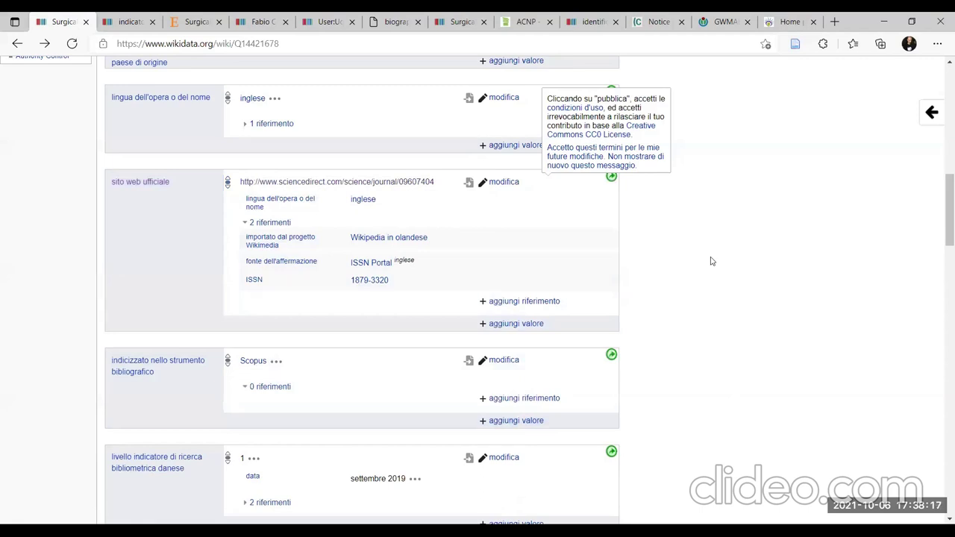
click(241, 223)
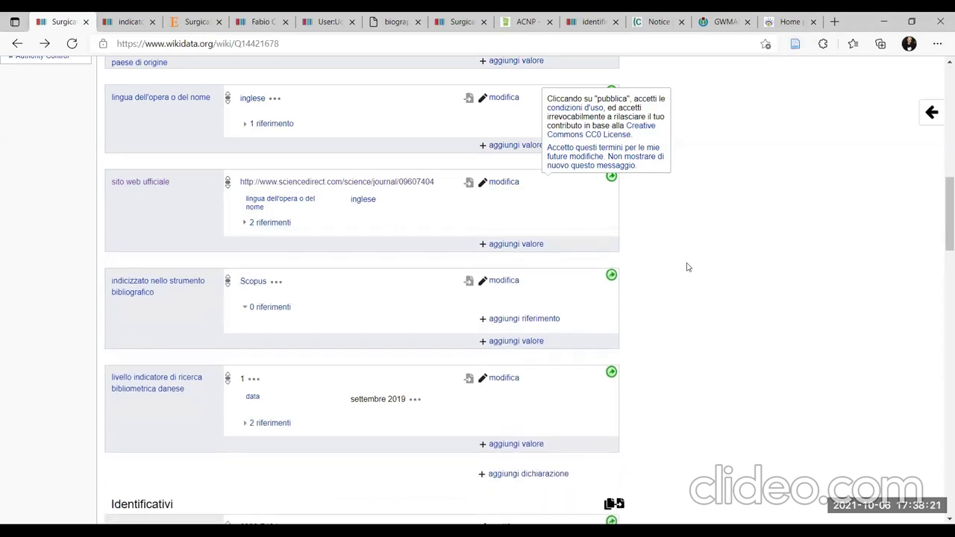
scroll(719, 308, up, 2)
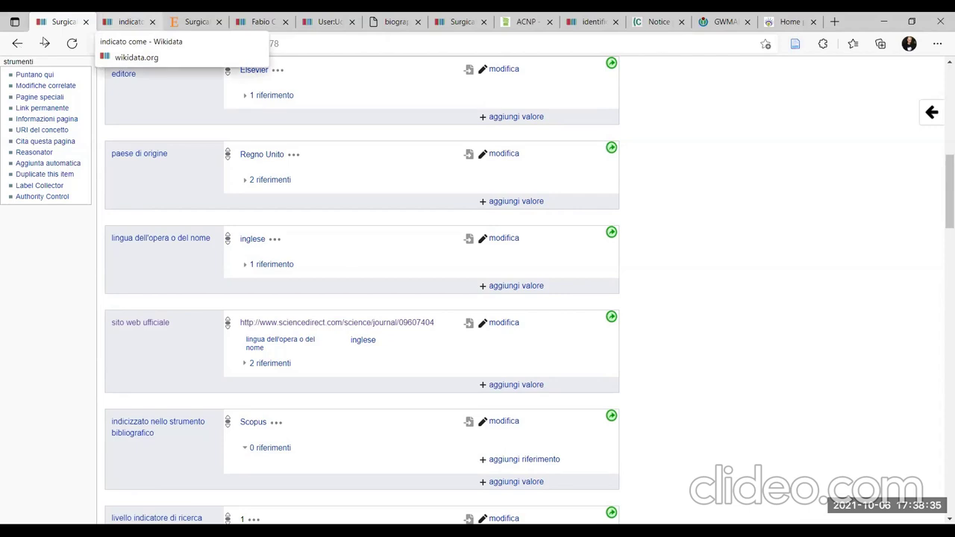
Return to the GWMAB Classrooms task page and open its DBI link in a new tab
click(17, 45)
scroll(296, 303, down, 1)
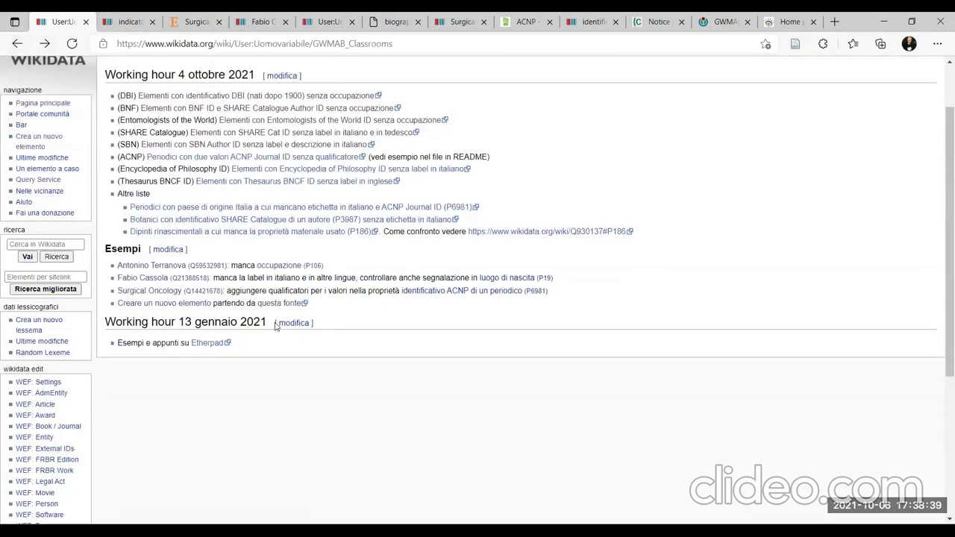
scroll(365, 306, up, 1)
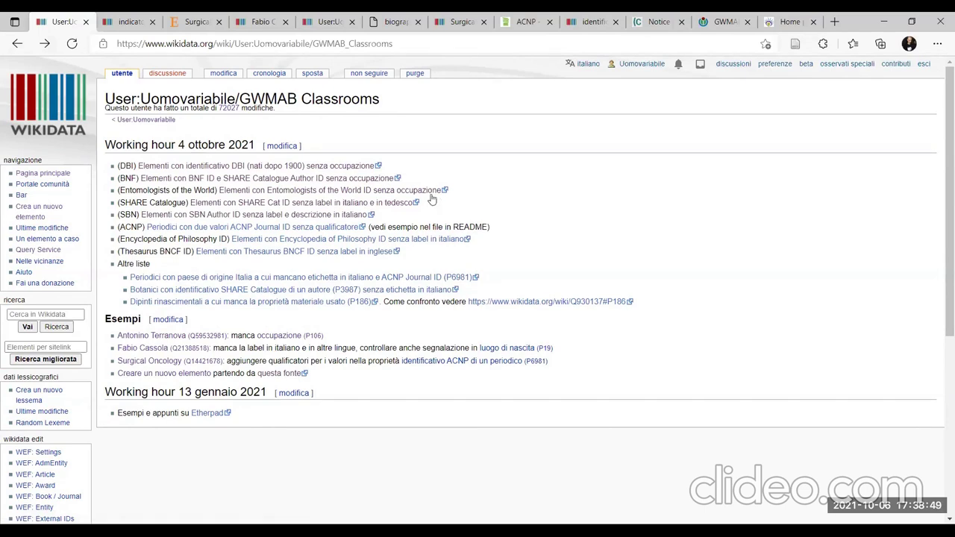
right_click(312, 171)
click(332, 177)
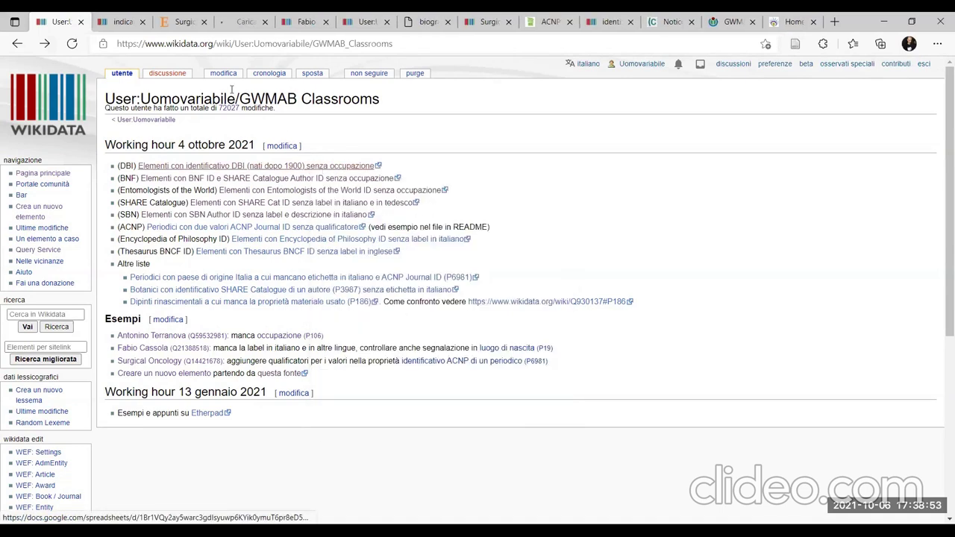
Cycle through the open tabs and open the spreadsheet 'DBI_Item nati dopo 1900 con DBI senza occupazione'
click(98, 21)
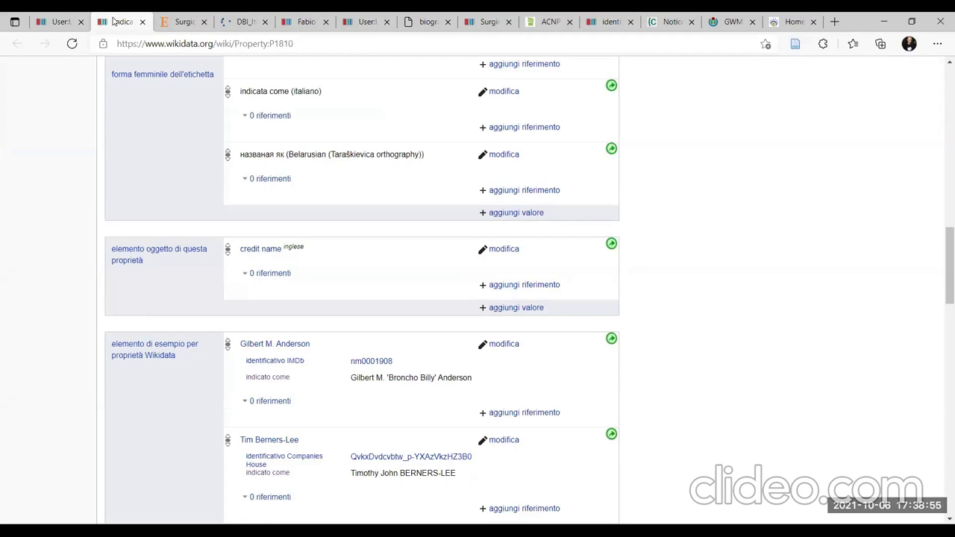
key(ctrl+Tab)
key(ctrl+Tab)
key(ctrl+Tab)
key(ctrl+Tab)
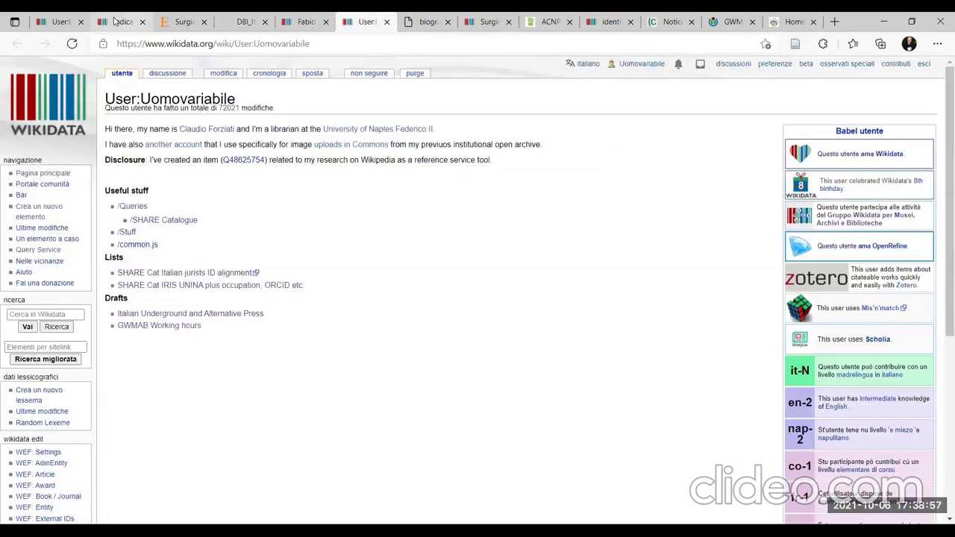
key(ctrl+Tab)
key(ctrl+Tab)
key(ctrl+Tab)
key(ctrl+Tab)
key(ctrl+Tab)
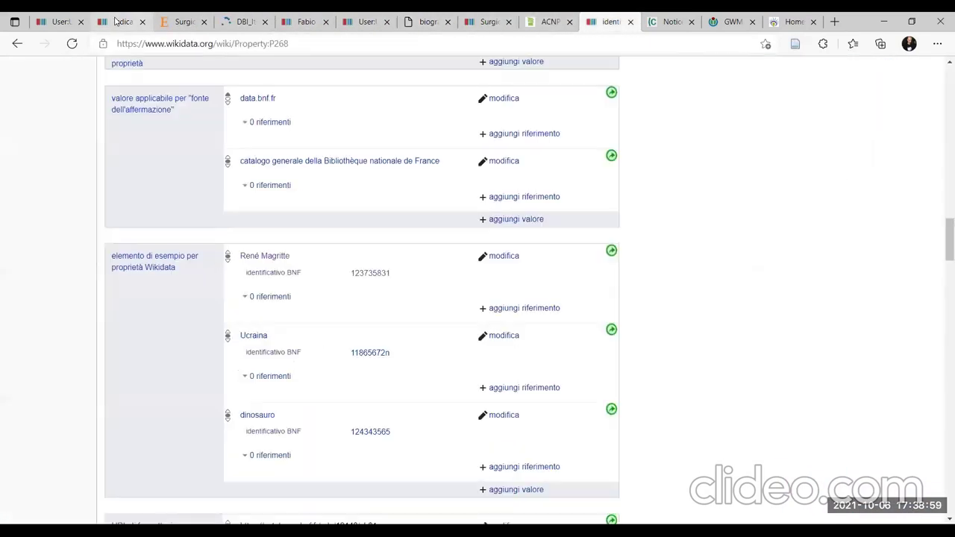
key(ctrl+Tab)
key(ctrl+Tab)
key(ctrl+Tab)
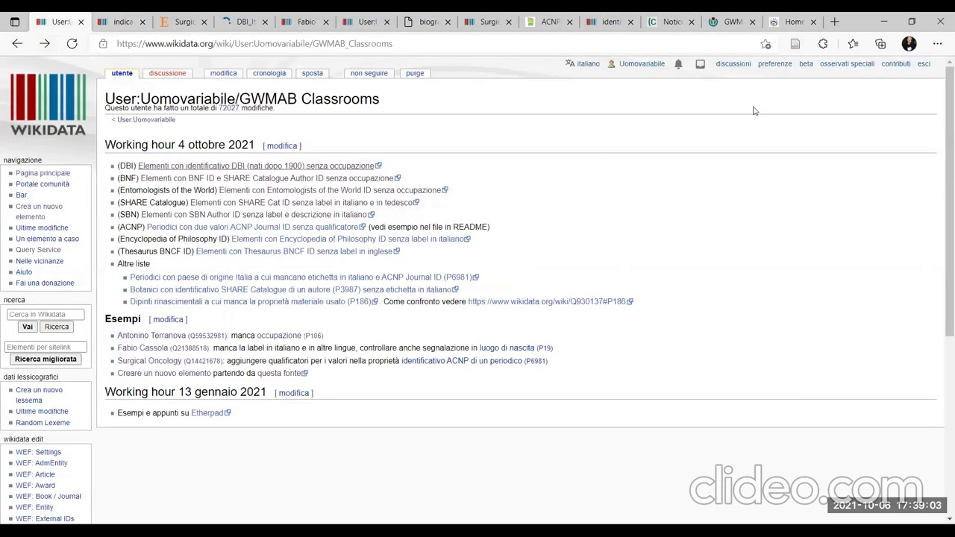
click(220, 170)
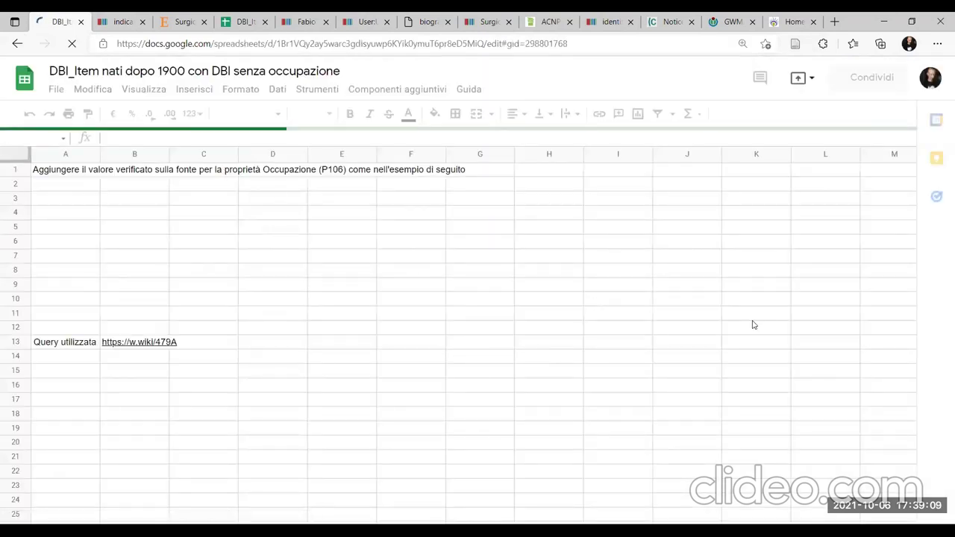
Look over the 'DBI no P106' sheet, then go back to the GWMAB Classrooms task page
scroll(335, 418, down, 1)
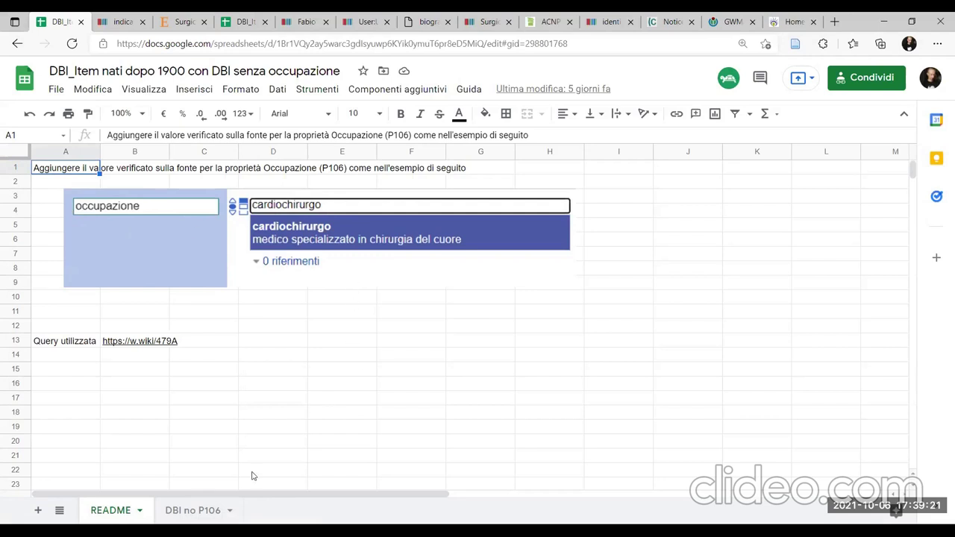
click(192, 510)
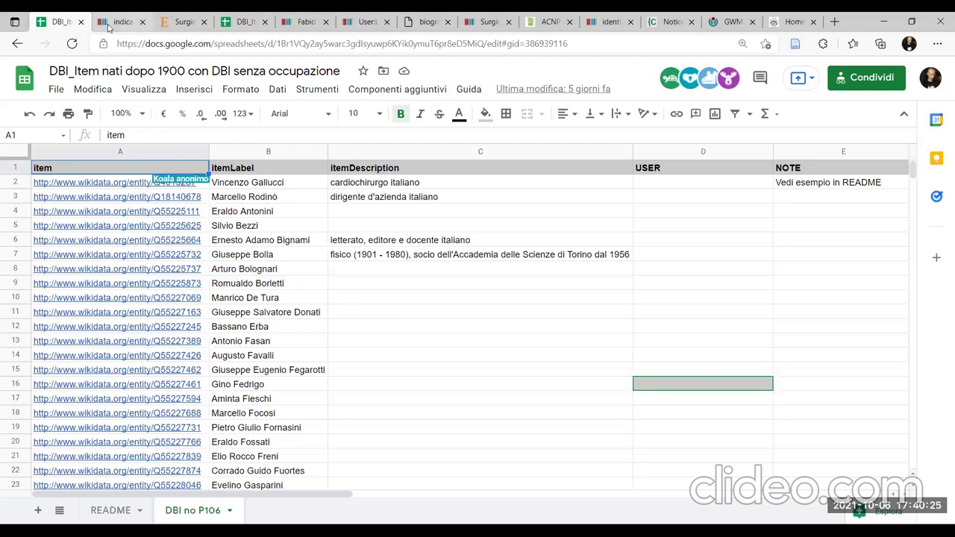
click(16, 46)
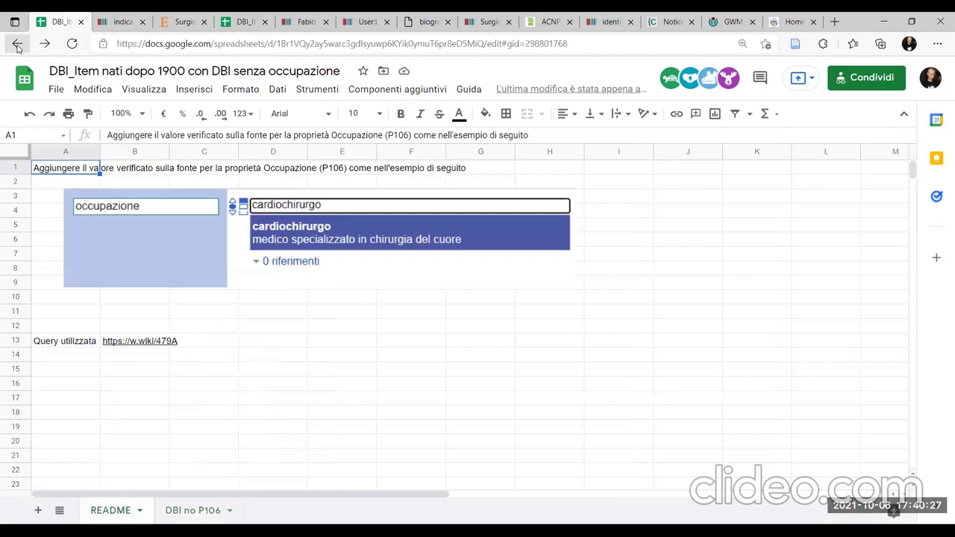
click(16, 47)
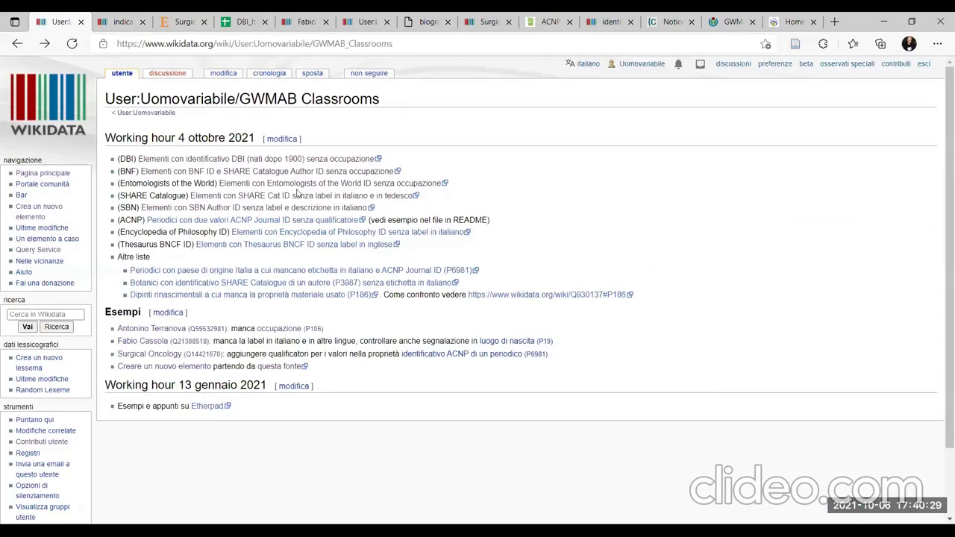
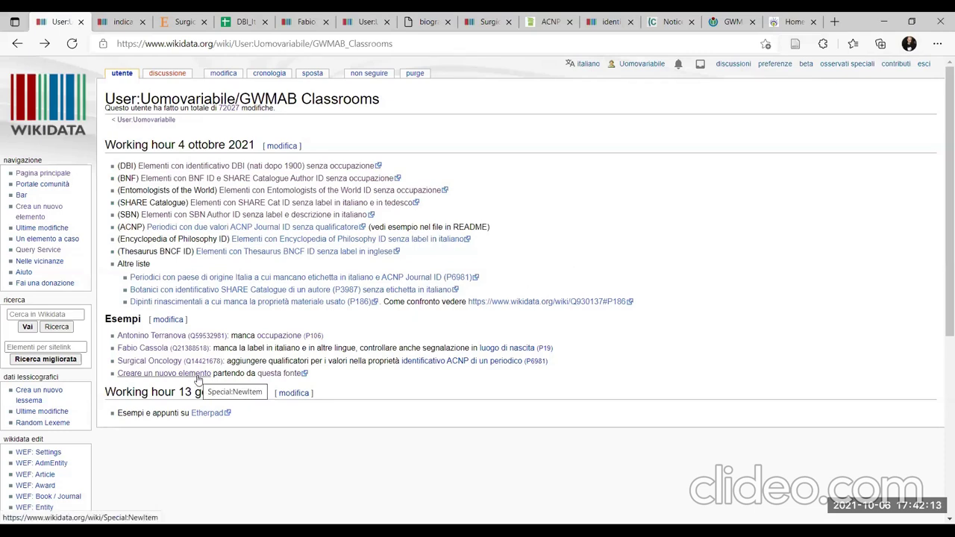
Open the professor's source page from the Esempi list in a new background tab
right_click(199, 380)
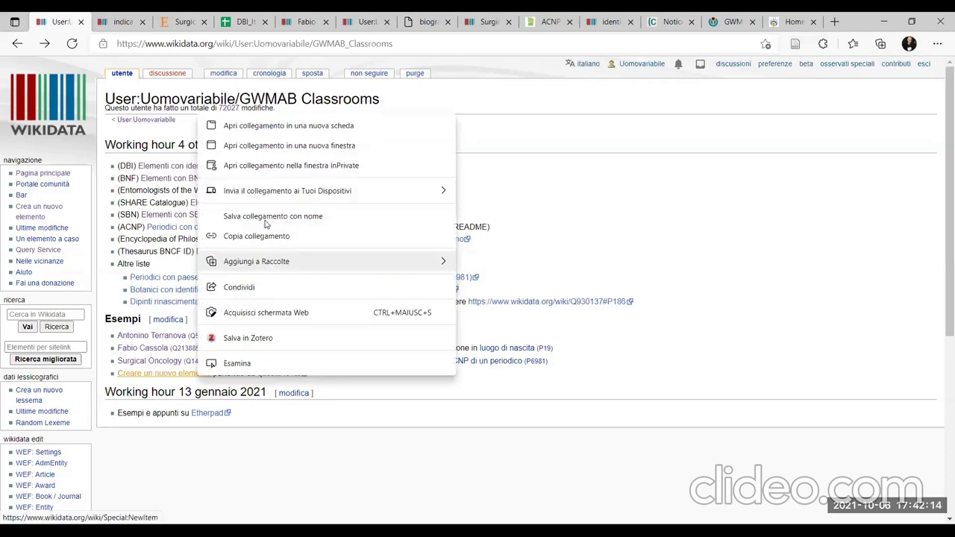
click(570, 208)
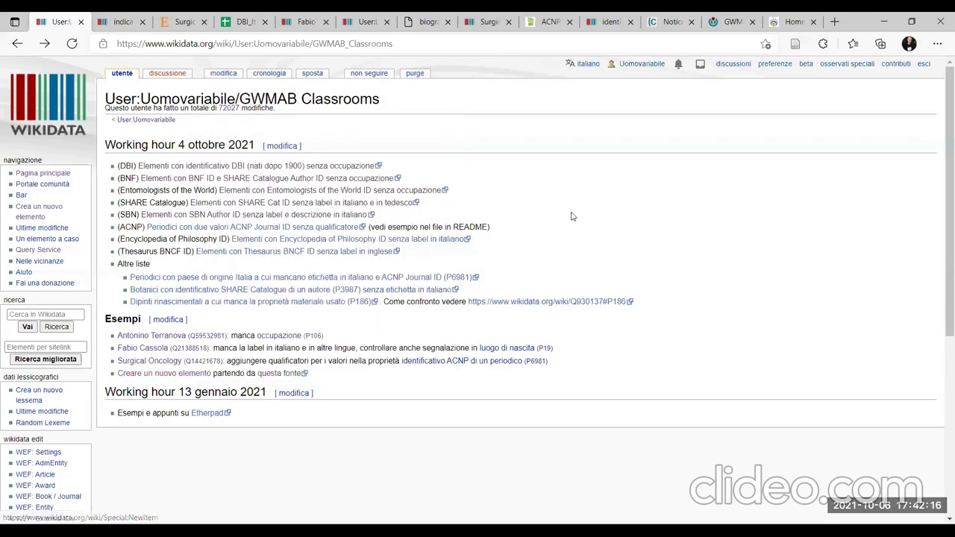
right_click(288, 377)
click(413, 126)
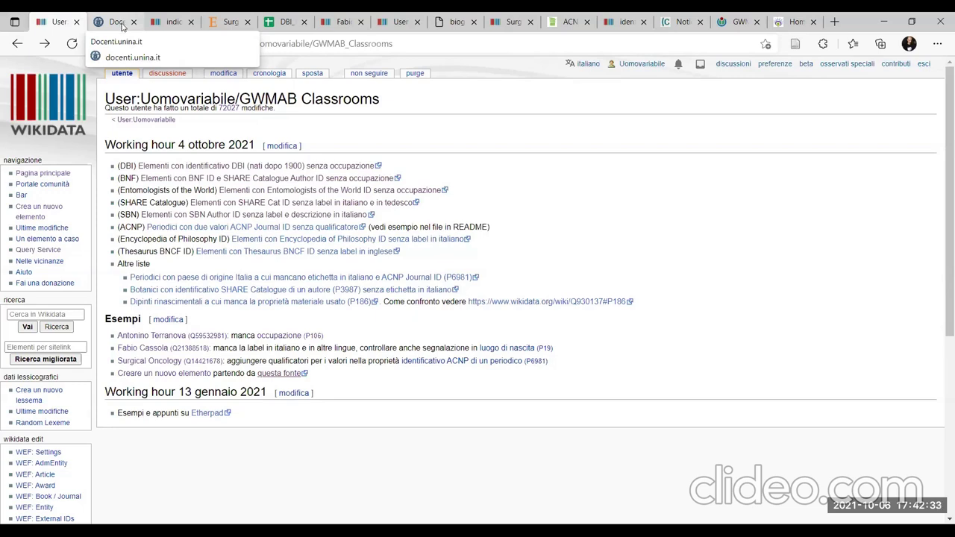
click(121, 24)
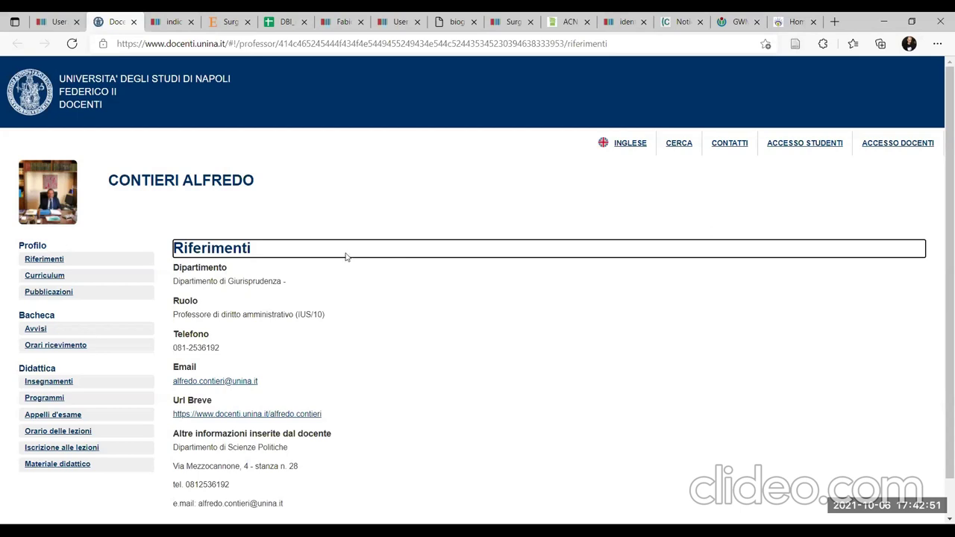
click(55, 23)
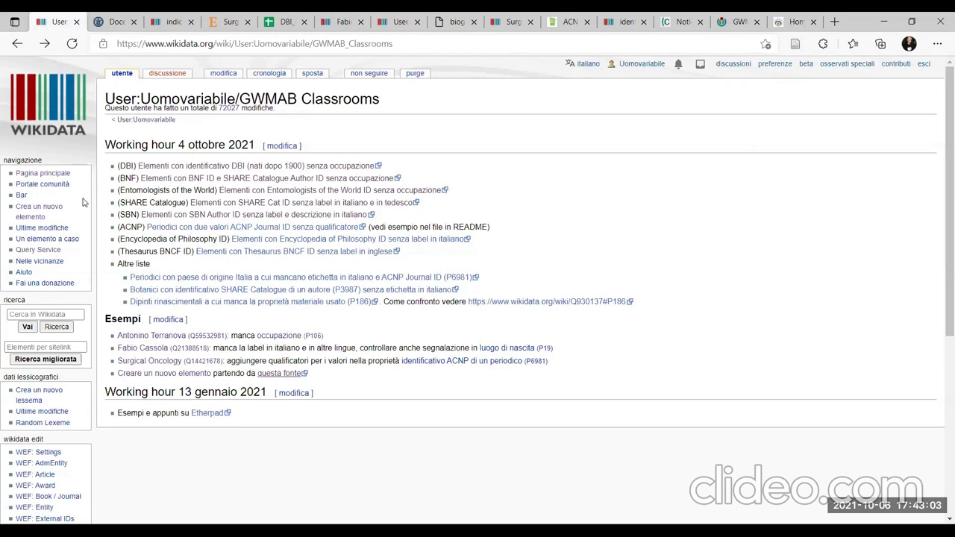
Run a full-text Wikidata search for the professor's full name
click(69, 314)
text(Alf)
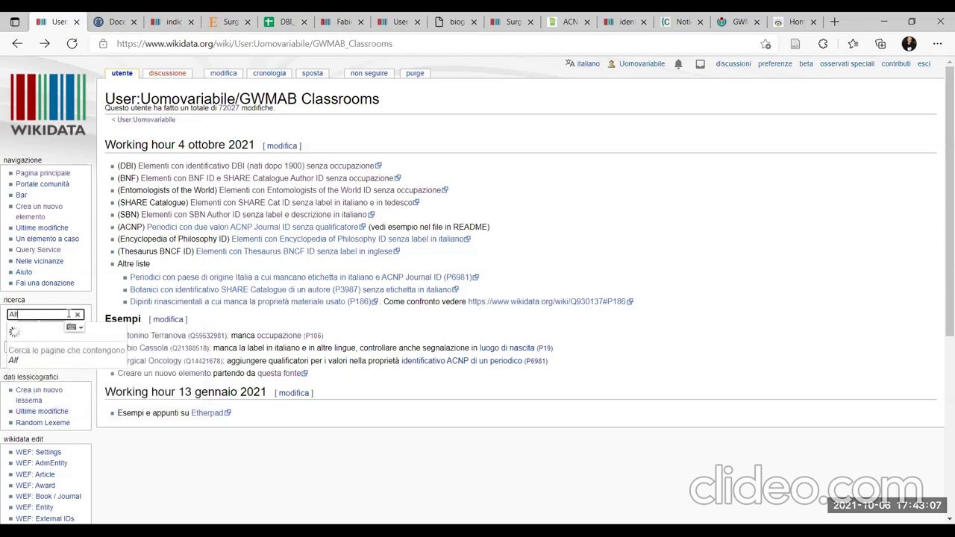
text(redo Contieri)
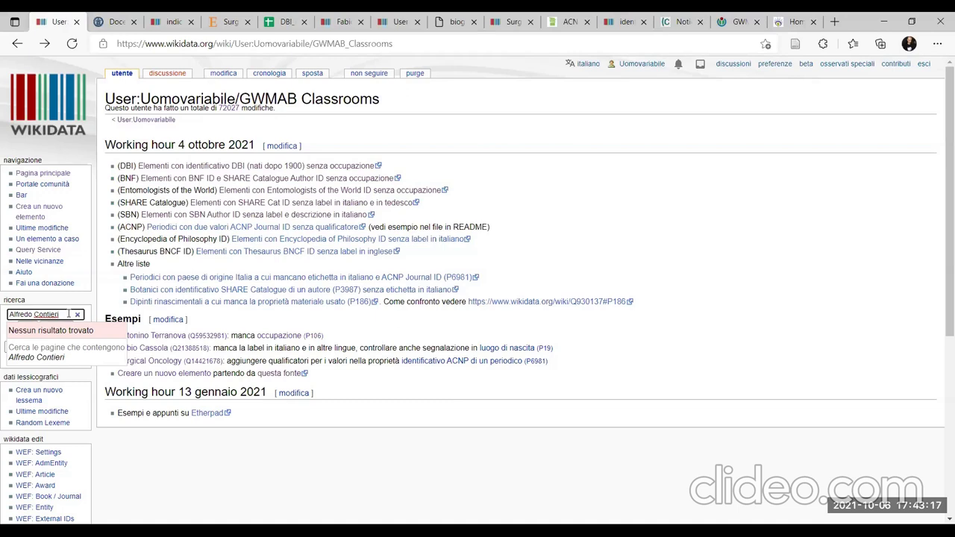
click(36, 355)
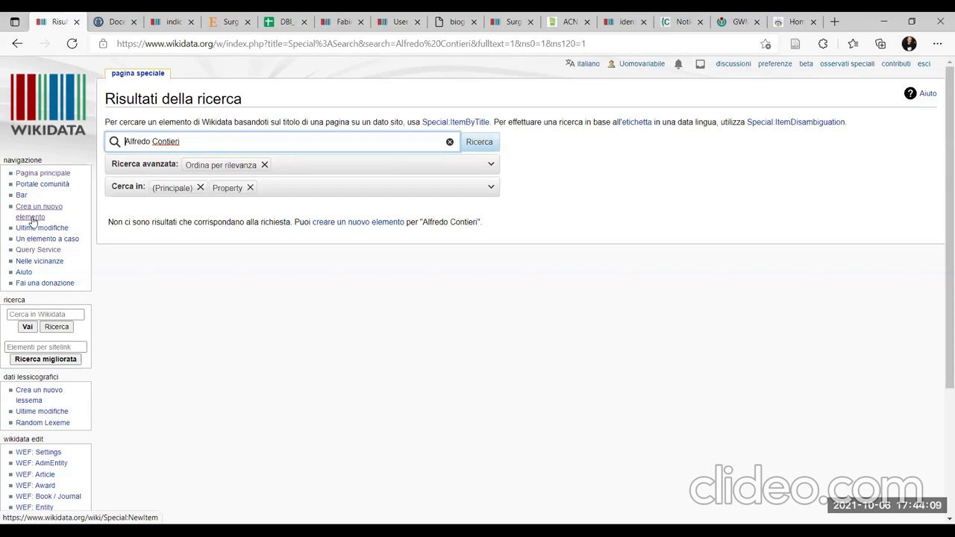
Start a new item and enter the professor's full name as its Italian label
click(32, 219)
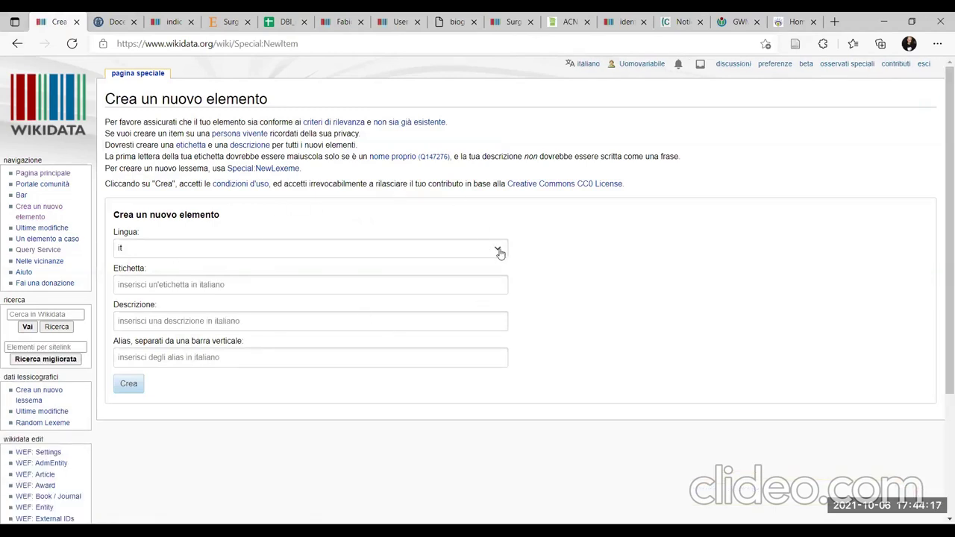
click(452, 282)
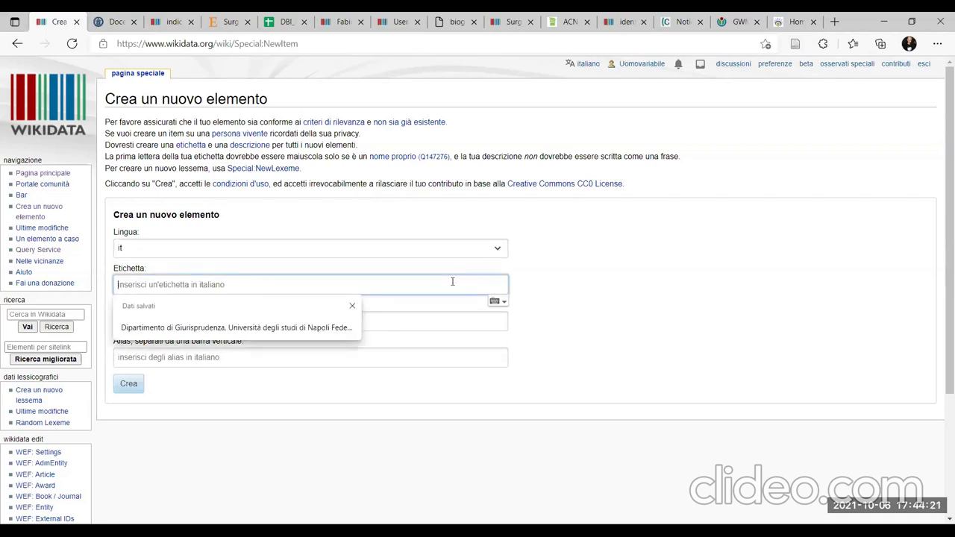
text(Alfredo)
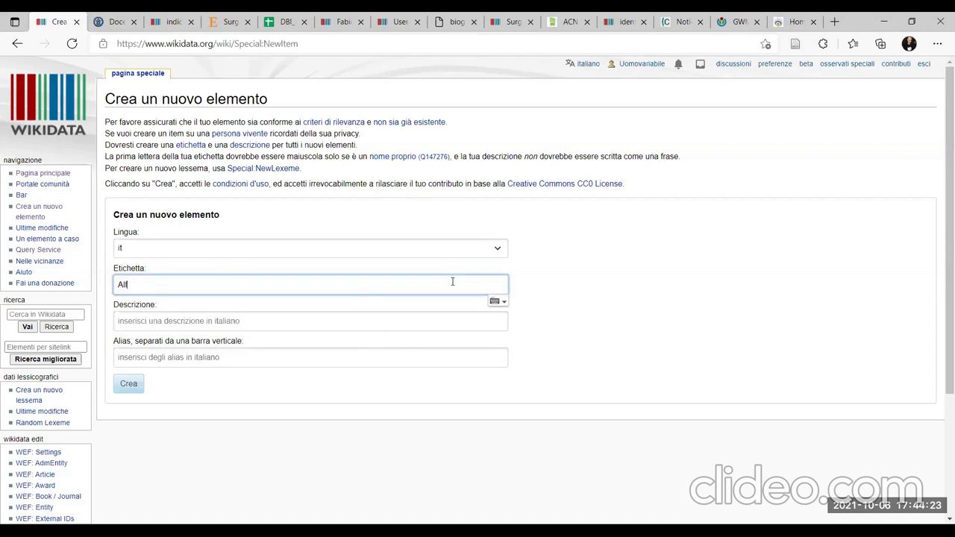
click(110, 20)
click(64, 15)
text(Contieri)
Give the item the description 'giurista e docente universitario italiano'
click(276, 320)
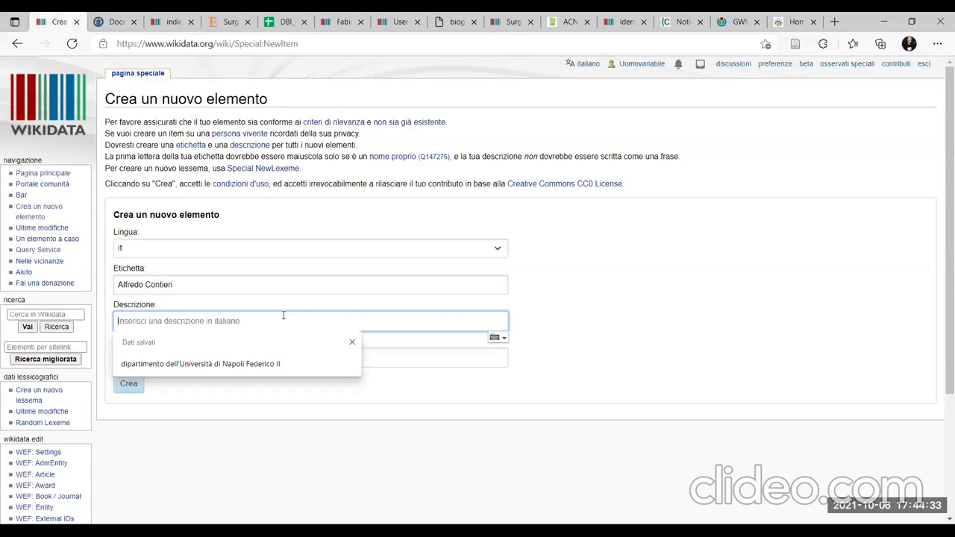
click(112, 22)
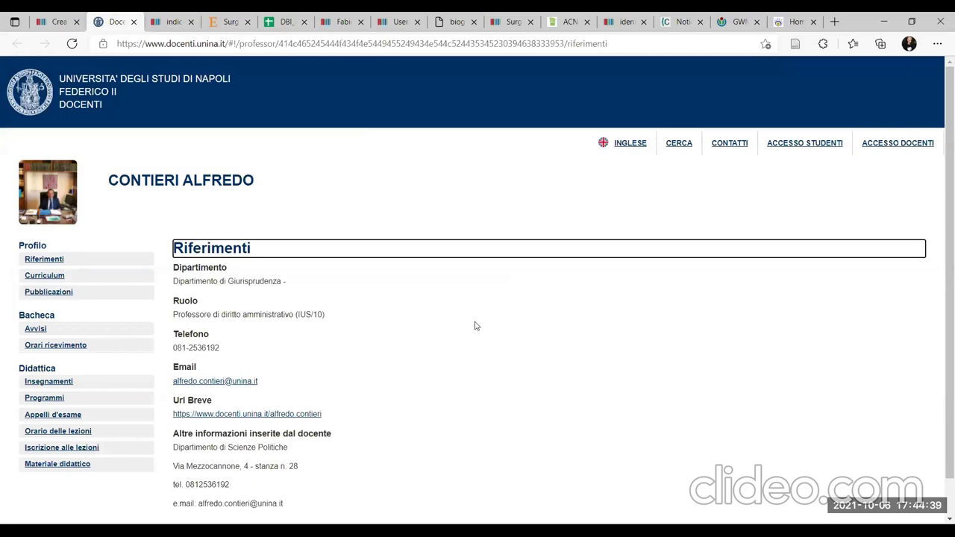
click(71, 22)
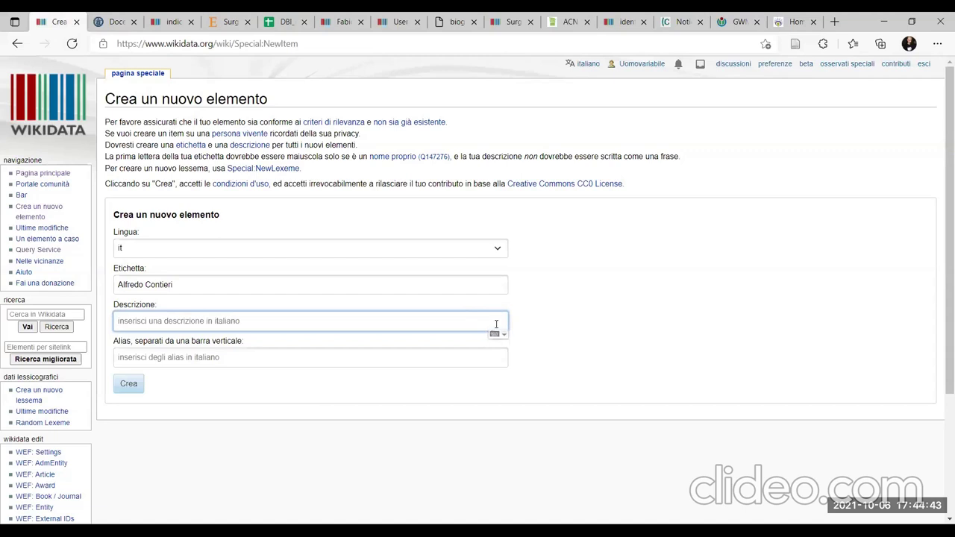
text(giu)
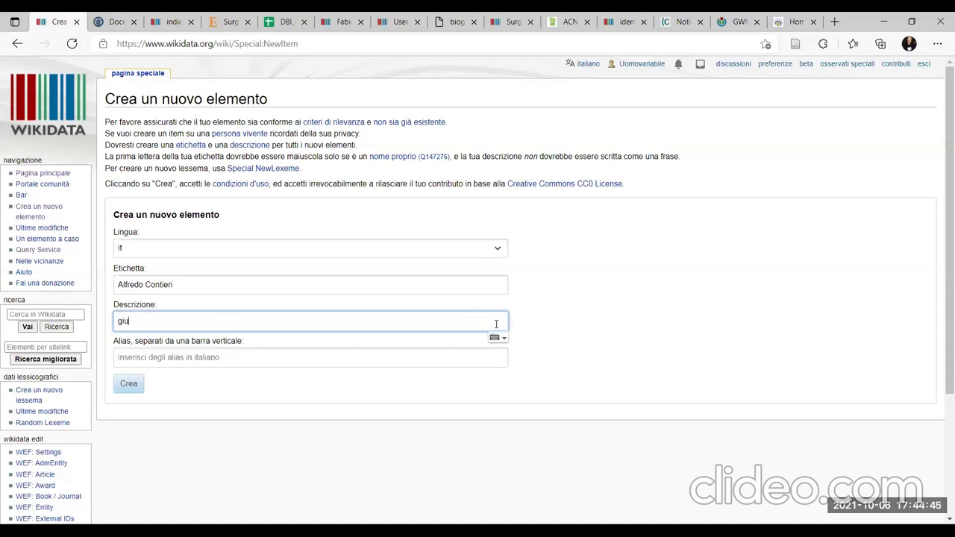
text(rista e docente universitario italiano)
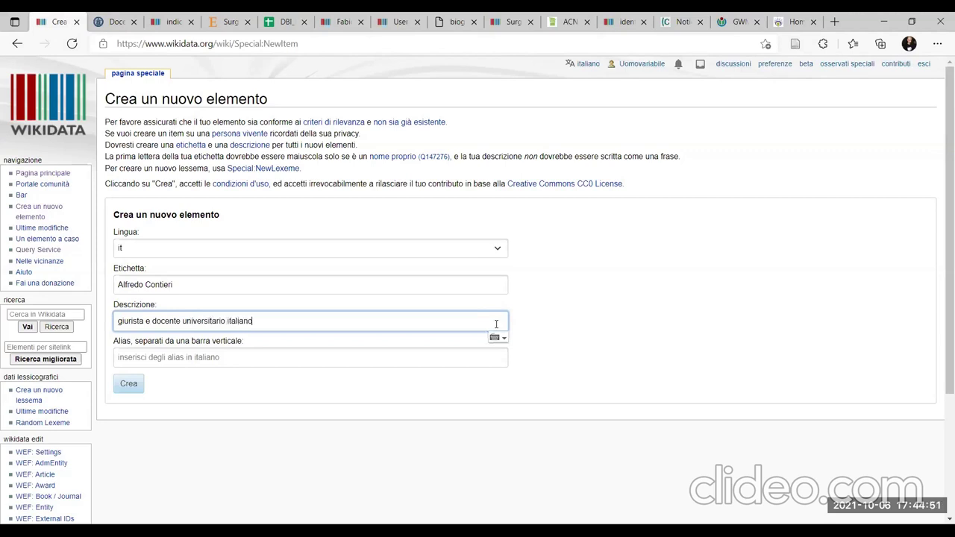
click(333, 380)
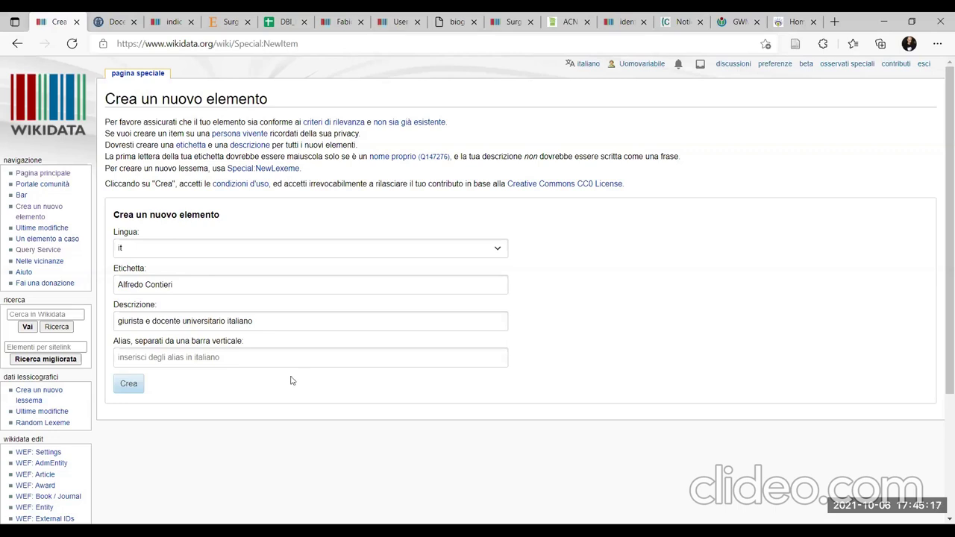
Create the item and publish the statement istanza di umano
click(130, 386)
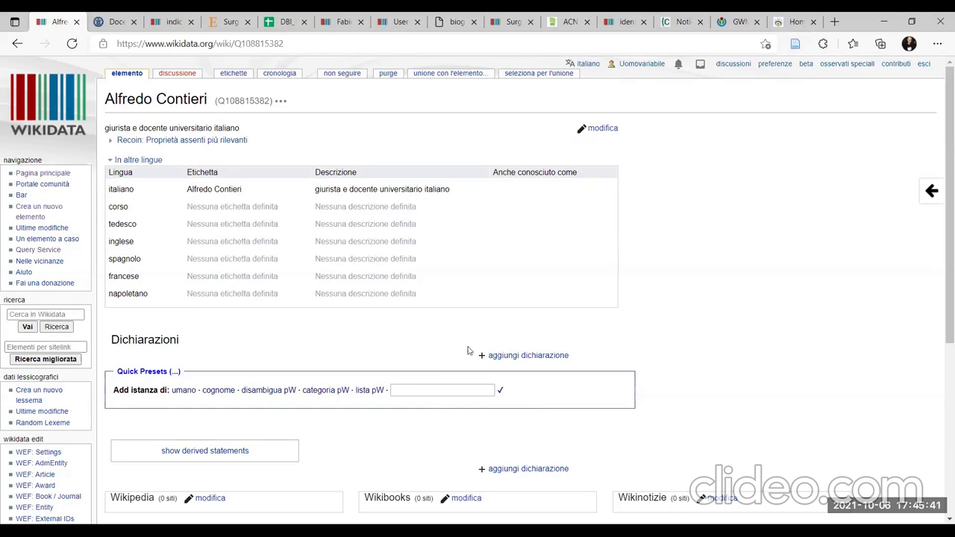
click(528, 357)
click(318, 386)
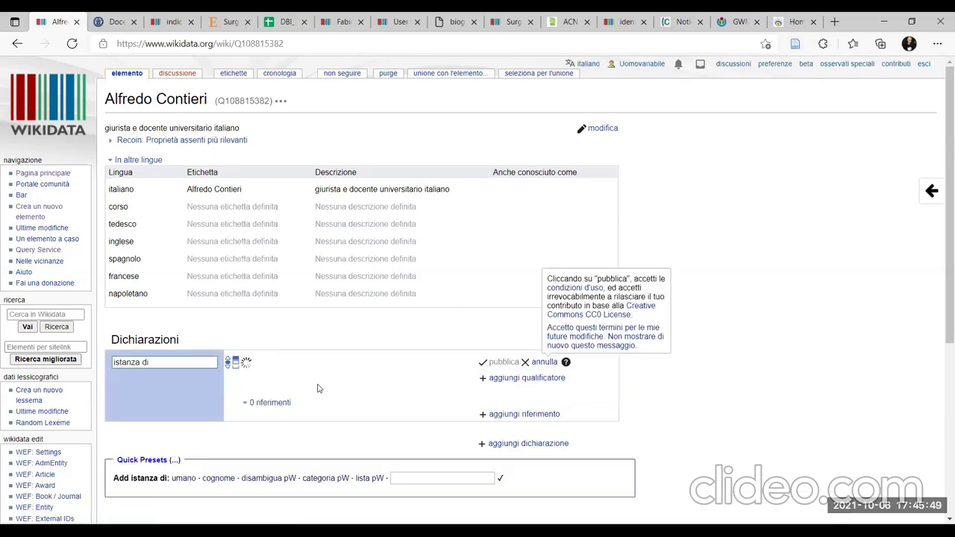
text(umano)
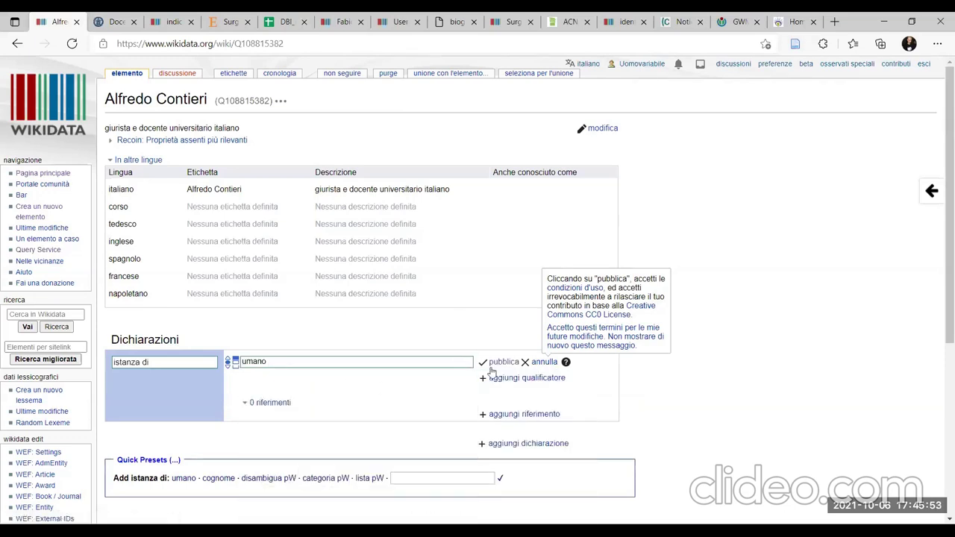
click(498, 362)
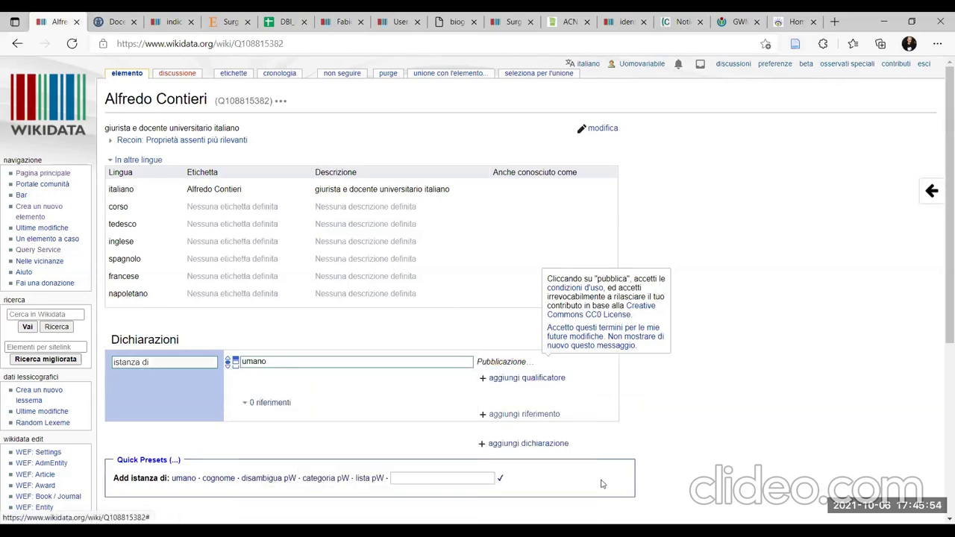
Publish the statement sesso o genere maschio
click(518, 451)
click(325, 472)
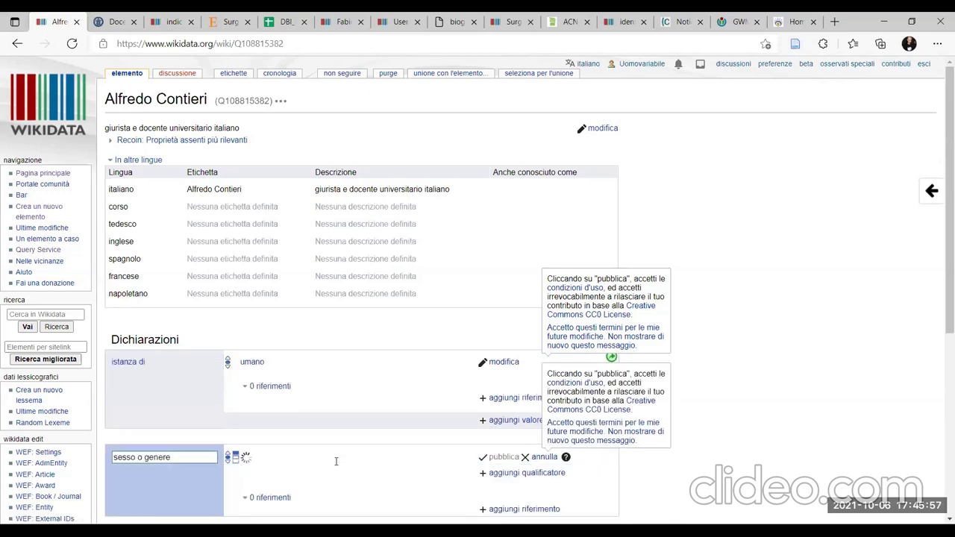
text(masch)
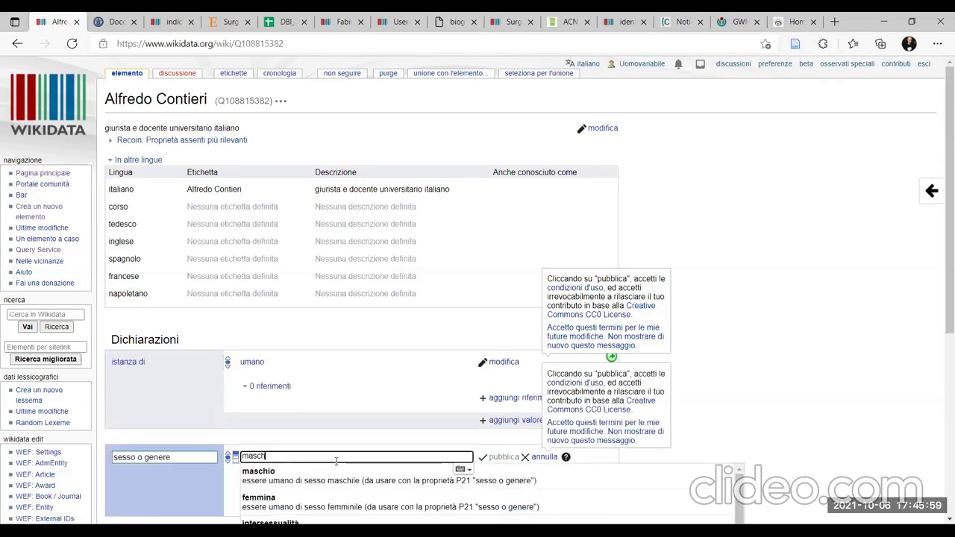
click(347, 479)
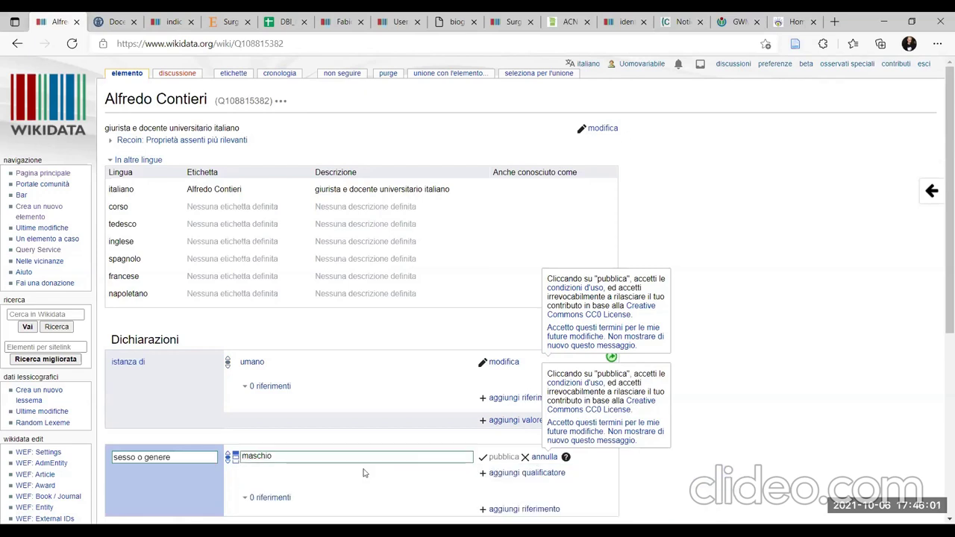
click(502, 457)
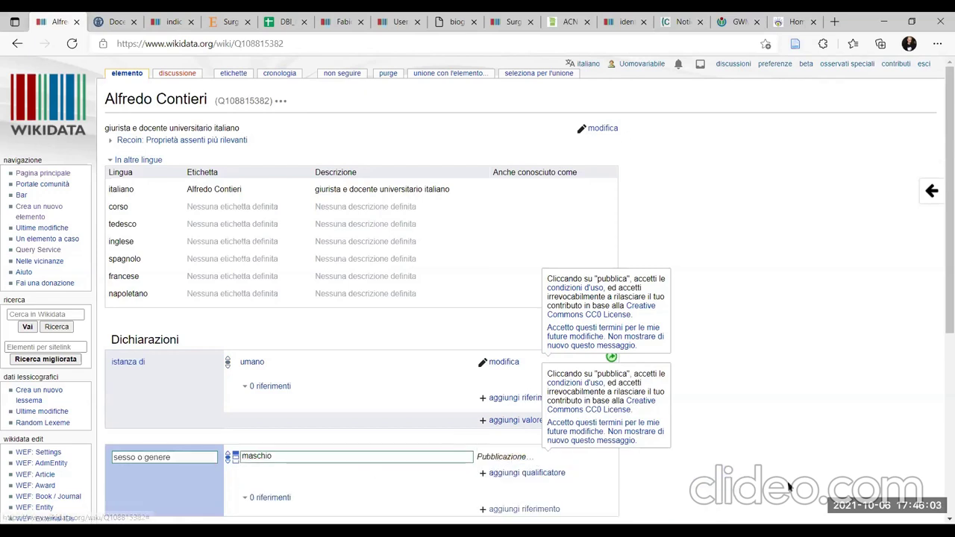
scroll(502, 224, down, 2)
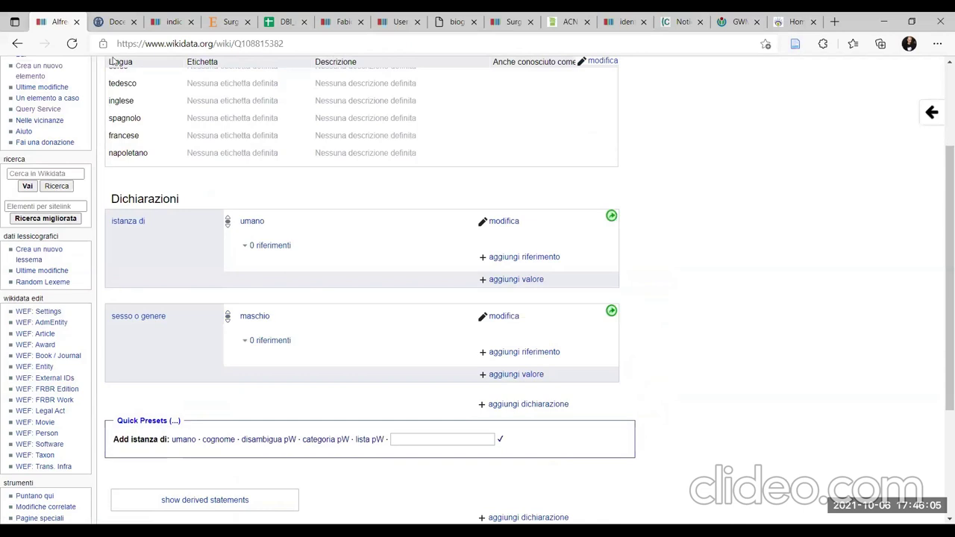
Look up the birth details in the professor's curriculum
click(115, 22)
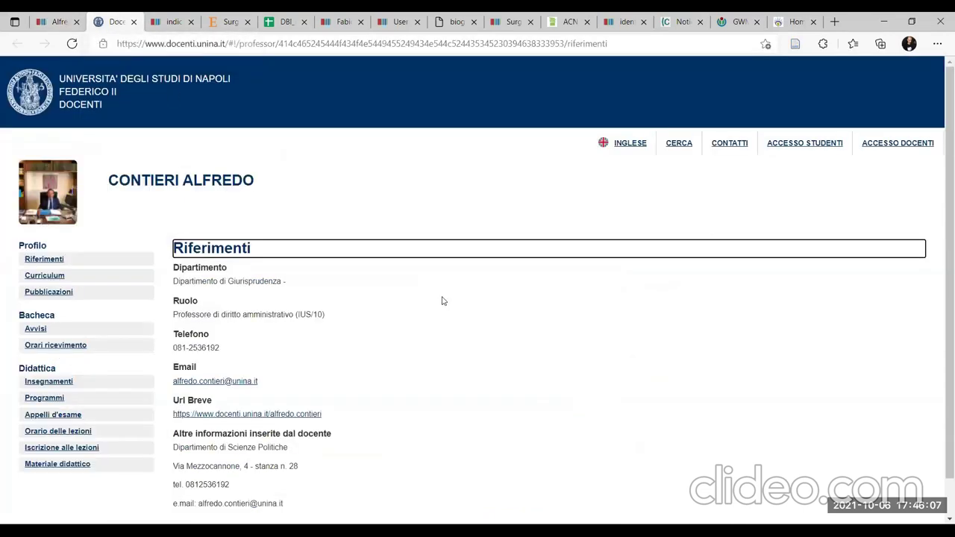
click(43, 277)
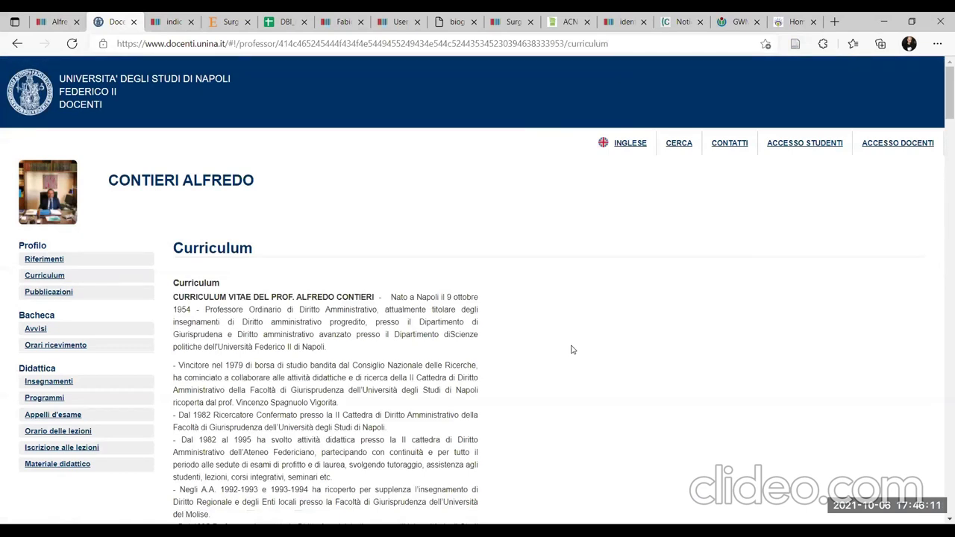
key(ctrl+plus)
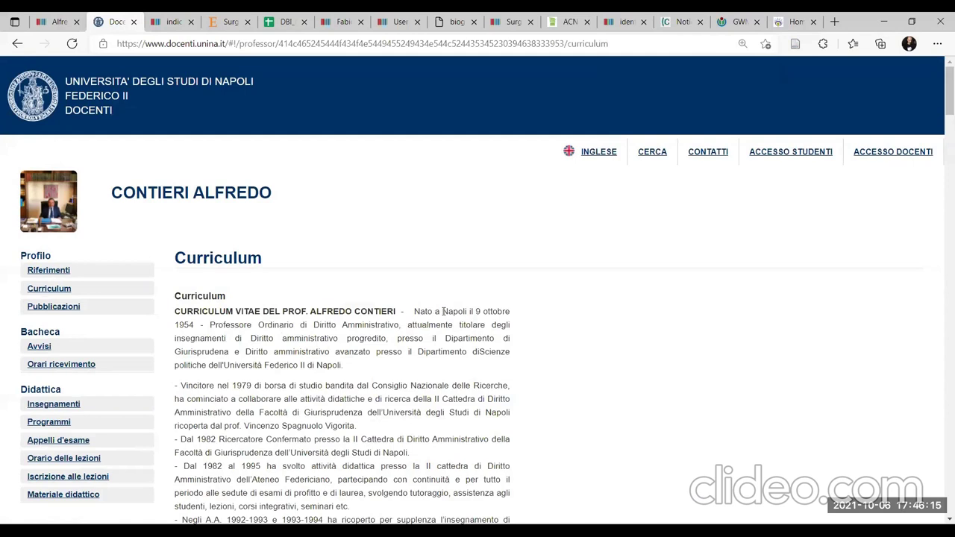
drag(443, 311, 427, 326)
click(254, 239)
click(46, 22)
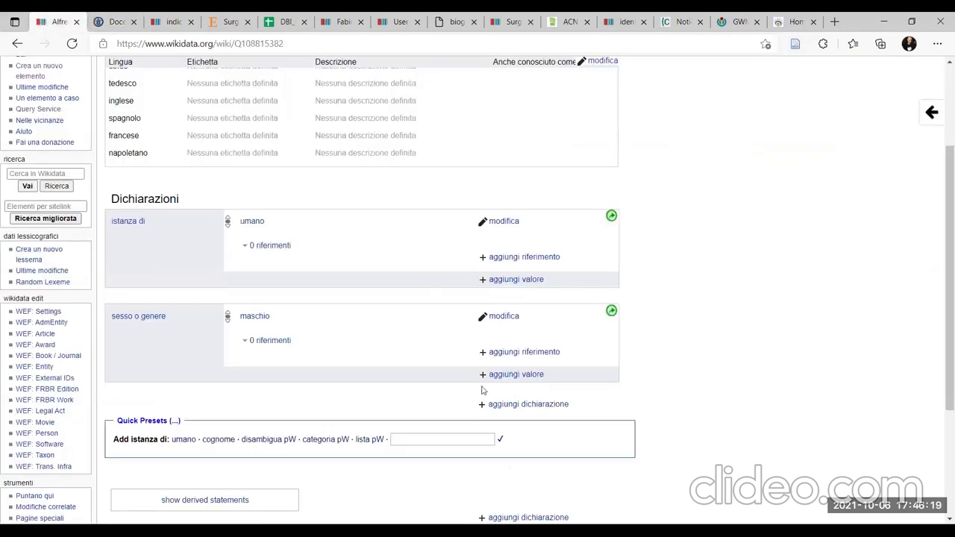
Start a data di nascita statement with the value 9 ottobre 1954
click(522, 403)
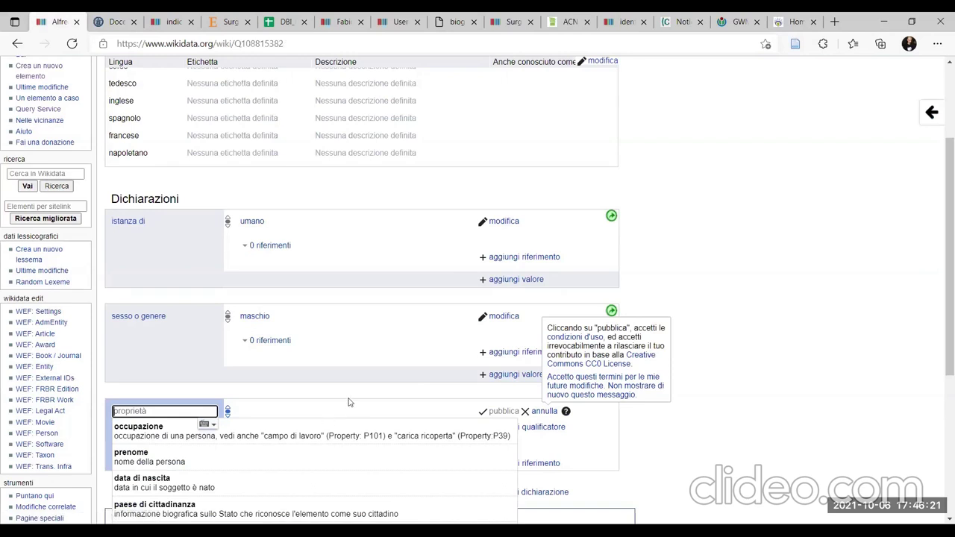
scroll(358, 392, down, 3)
click(305, 279)
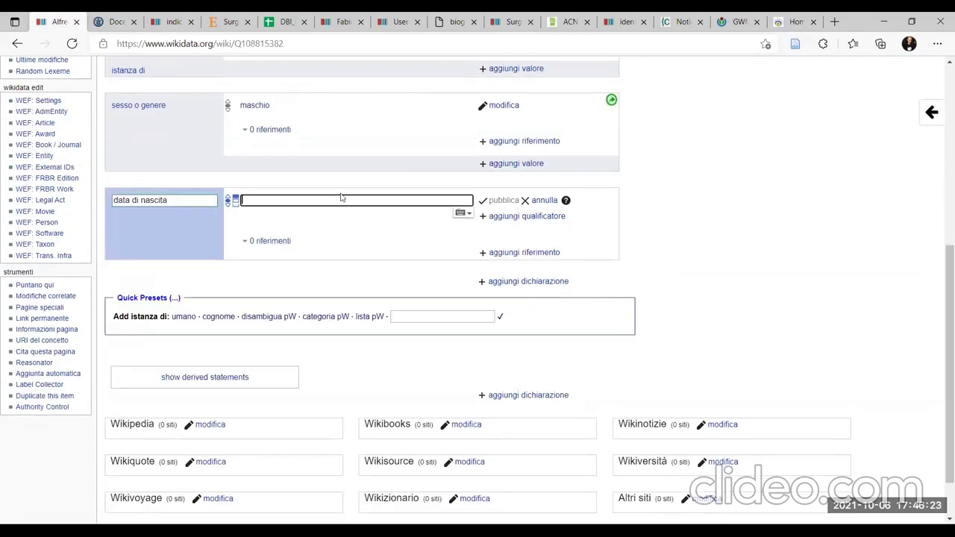
text(9 no)
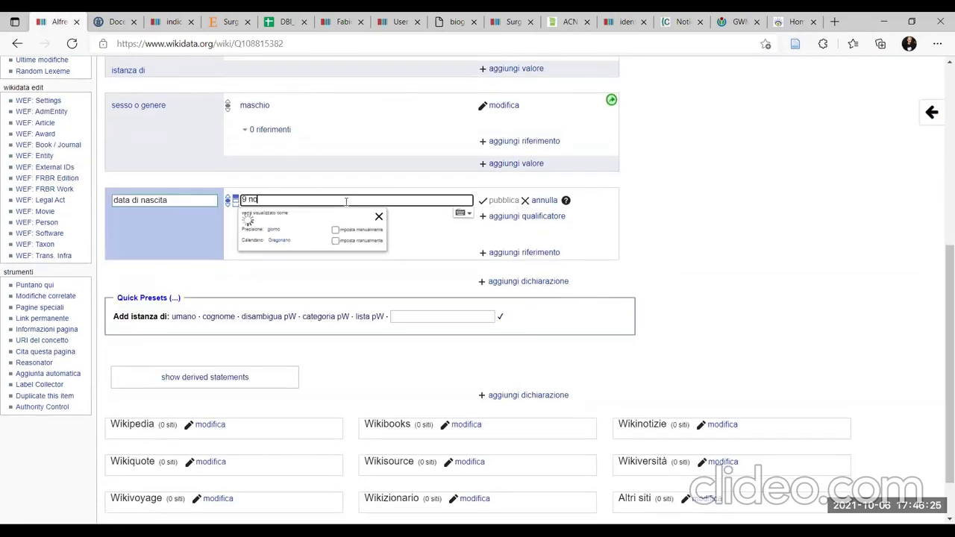
text(vembre 1954)
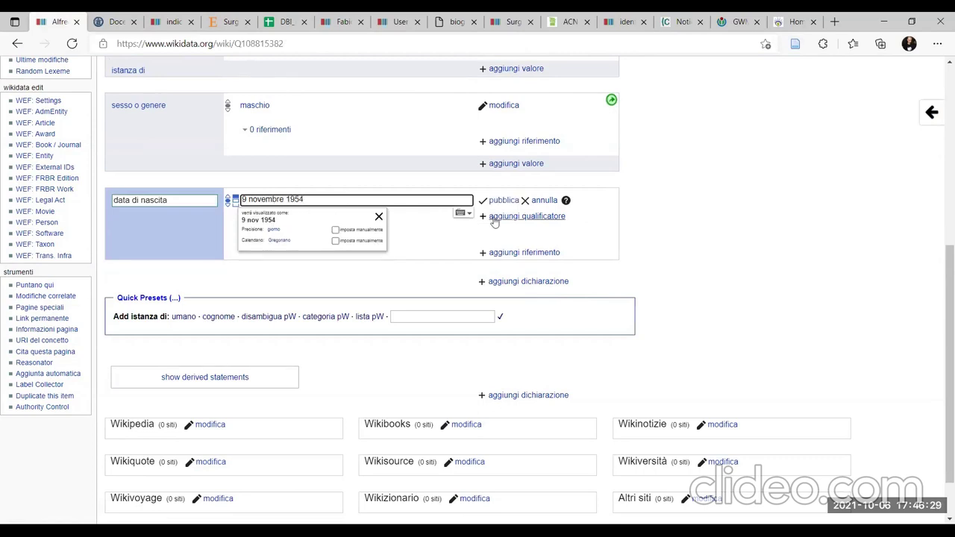
click(114, 18)
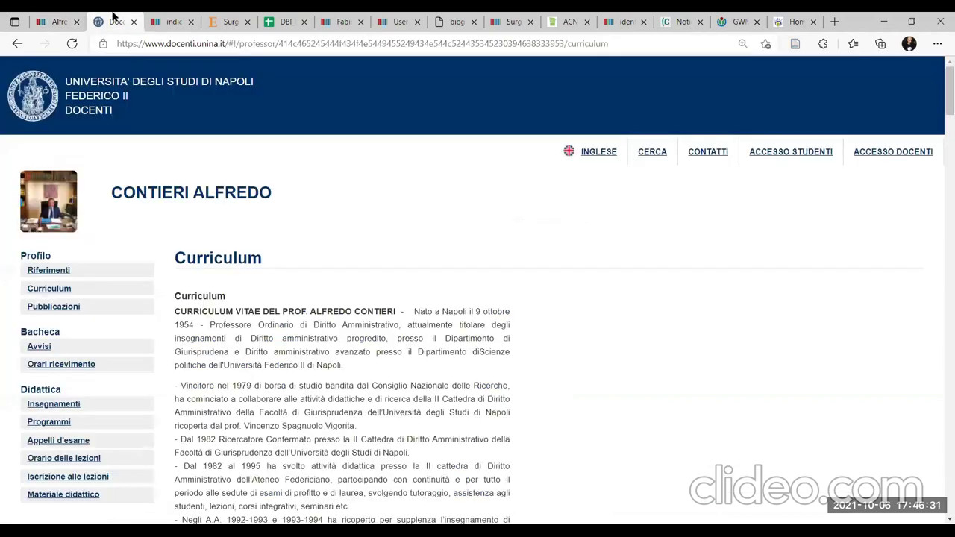
click(58, 20)
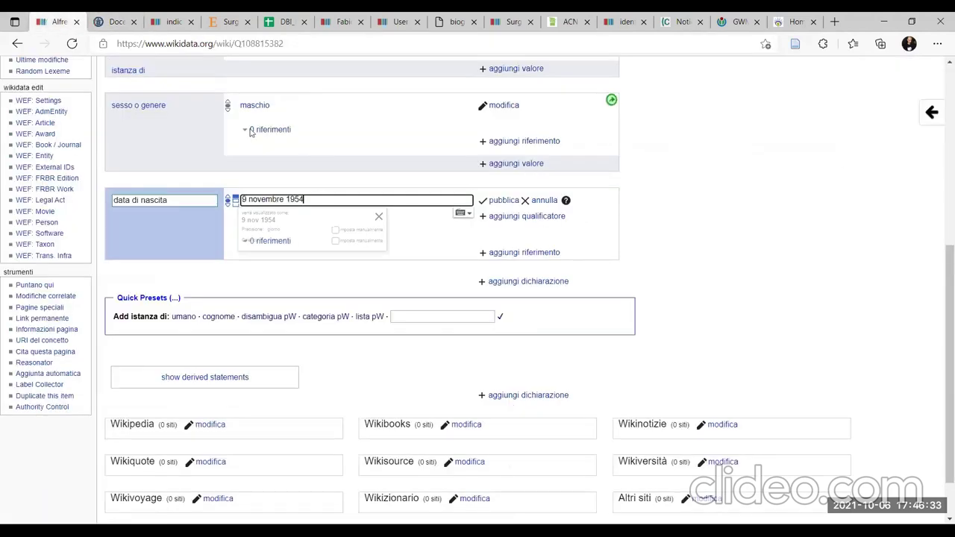
drag(250, 197, 294, 196)
text(ottobre)
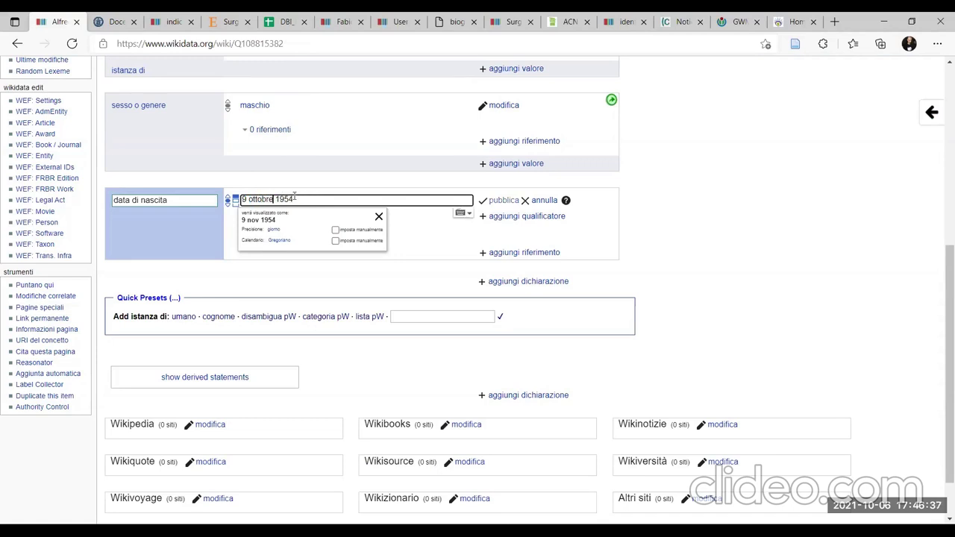
Add a URL di riferimento reference to the birth date using the Docenti short profile link
click(526, 253)
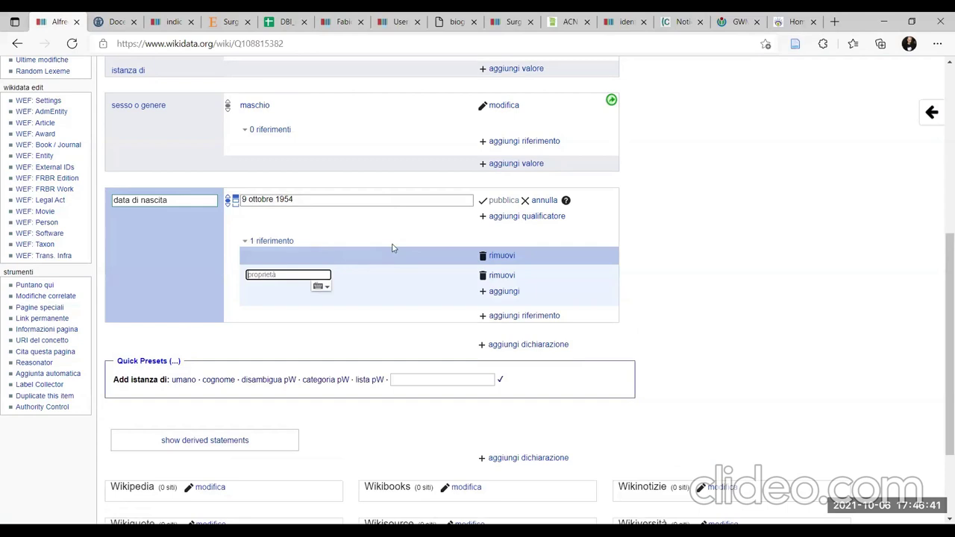
text(url di)
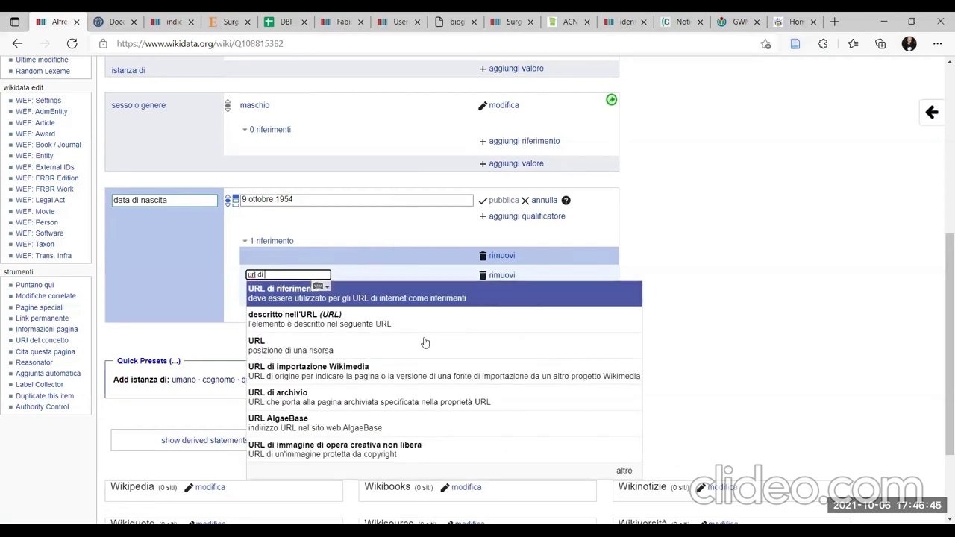
click(365, 296)
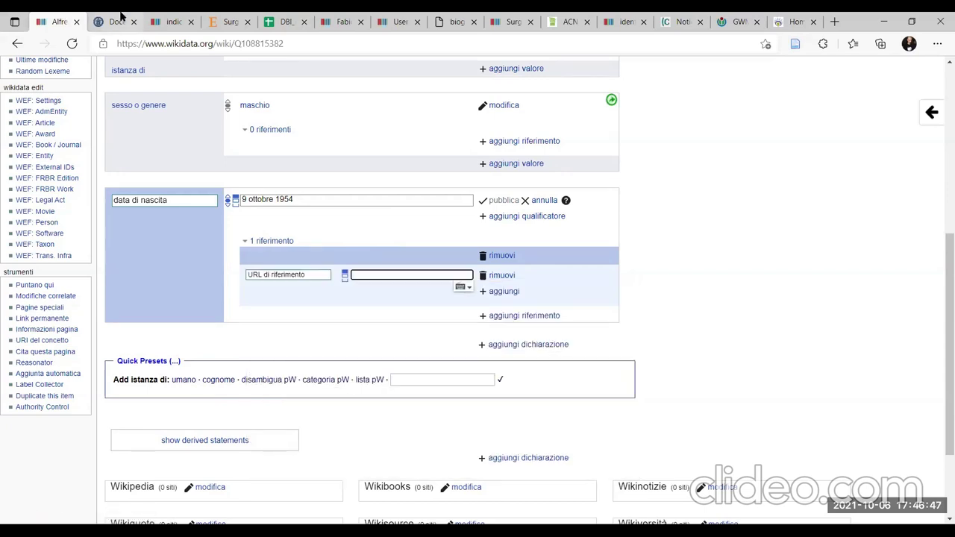
click(120, 22)
click(153, 47)
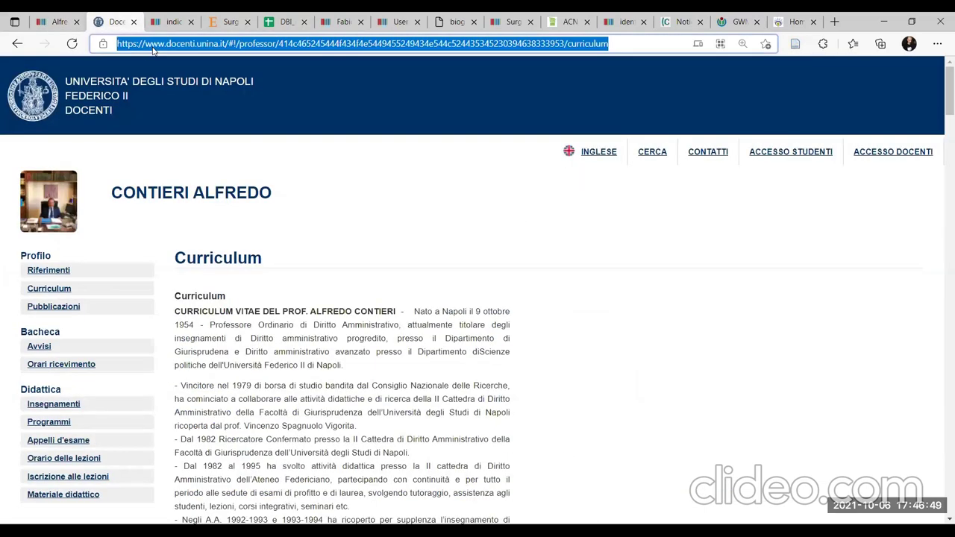
click(56, 22)
key(ctrl+v)
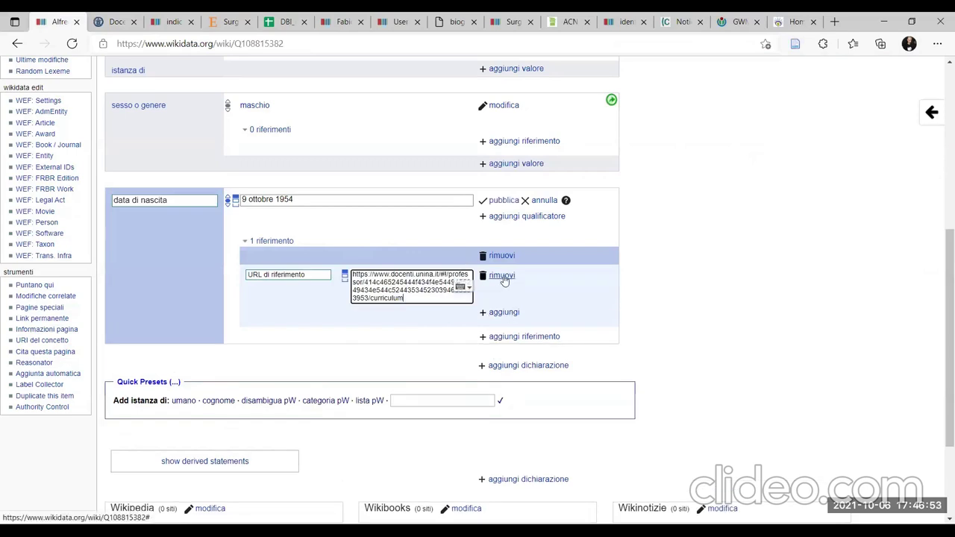
drag(426, 298, 376, 273)
key(Delete)
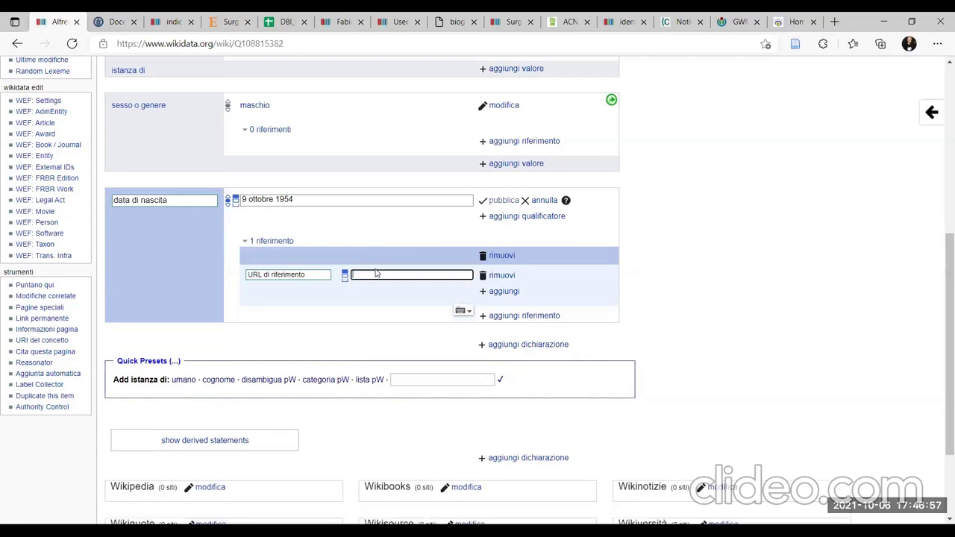
click(110, 16)
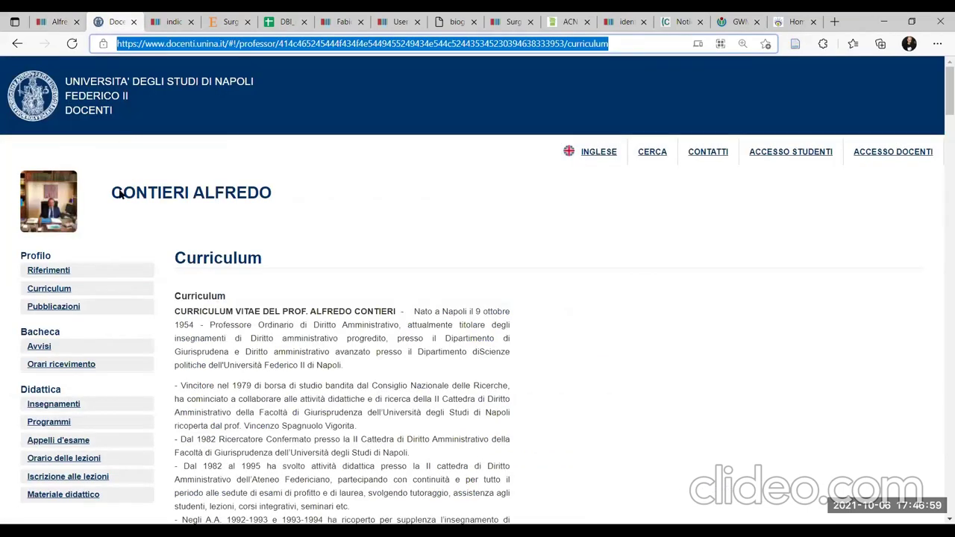
click(50, 270)
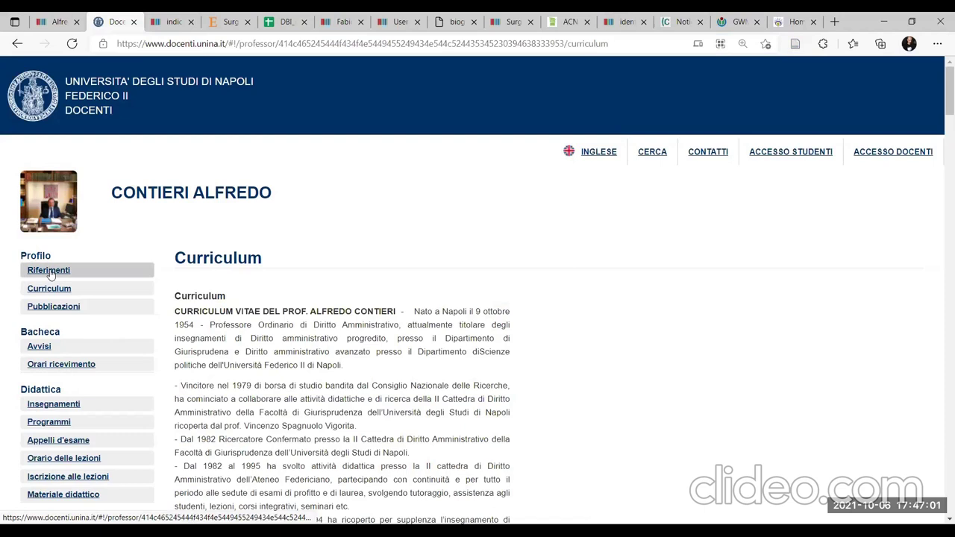
drag(341, 439, 174, 437)
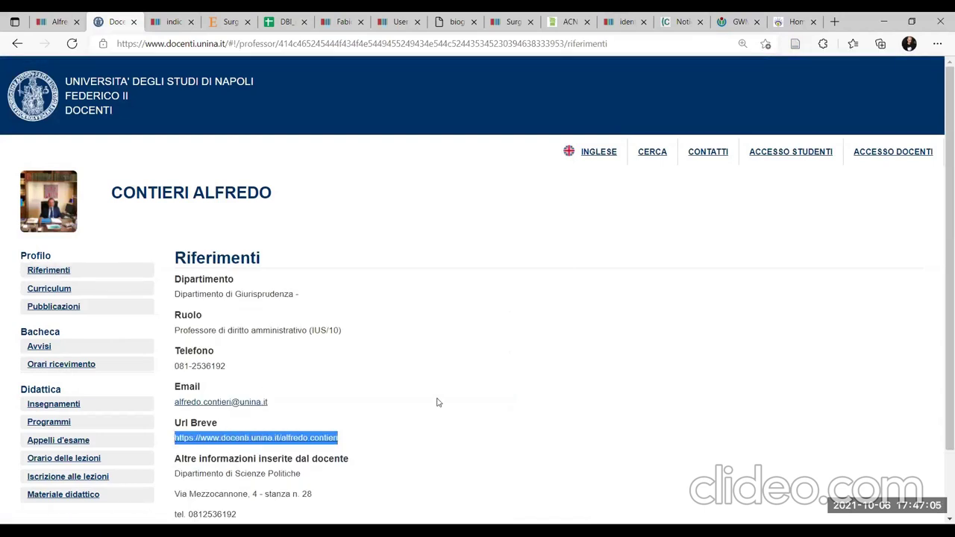
click(59, 288)
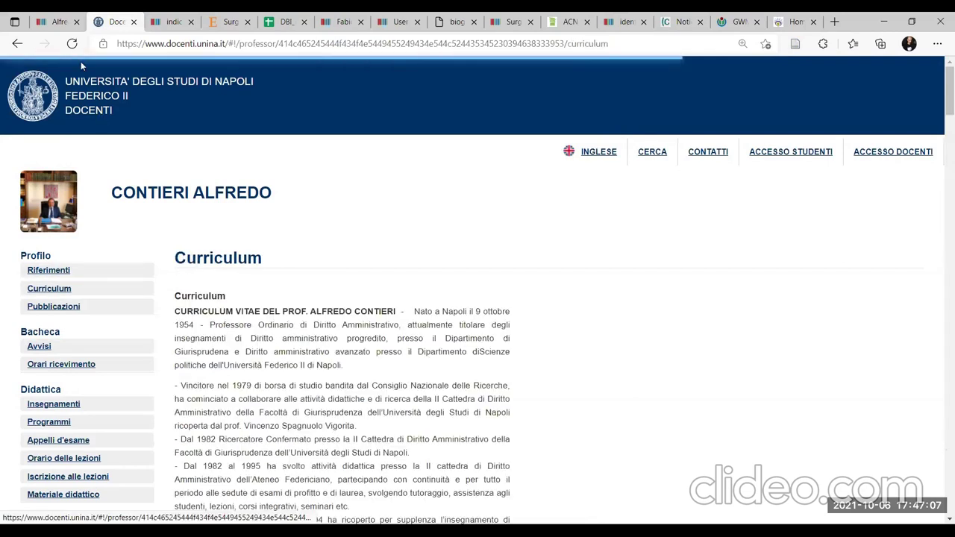
click(64, 20)
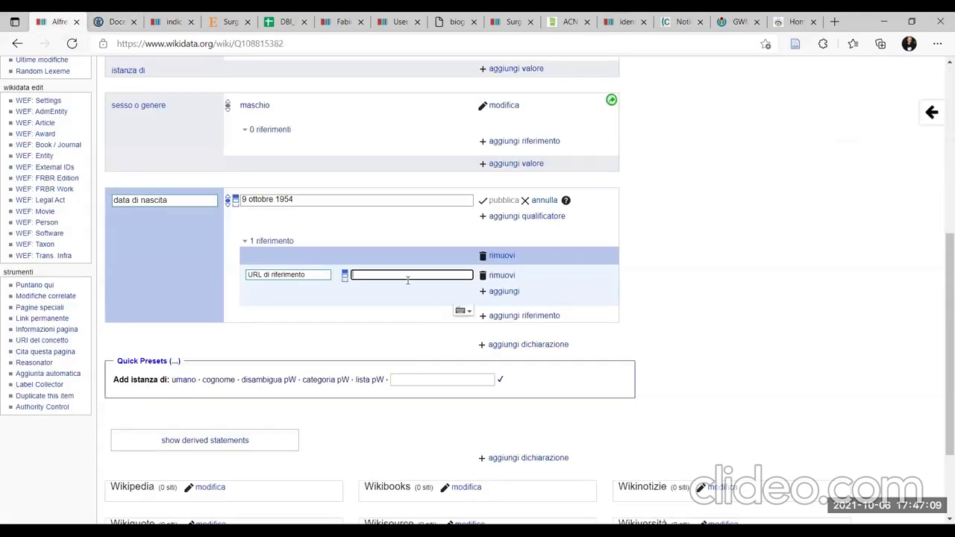
Add consultato il 6 ottobre 2021 to the reference and publish the birth date
click(505, 296)
text(consultato il)
click(393, 320)
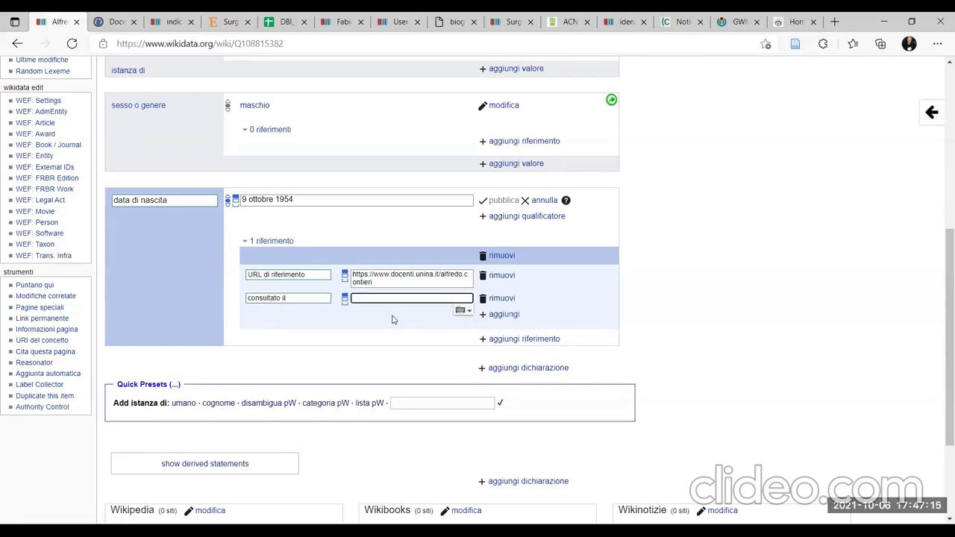
text(6 ottobre 2021)
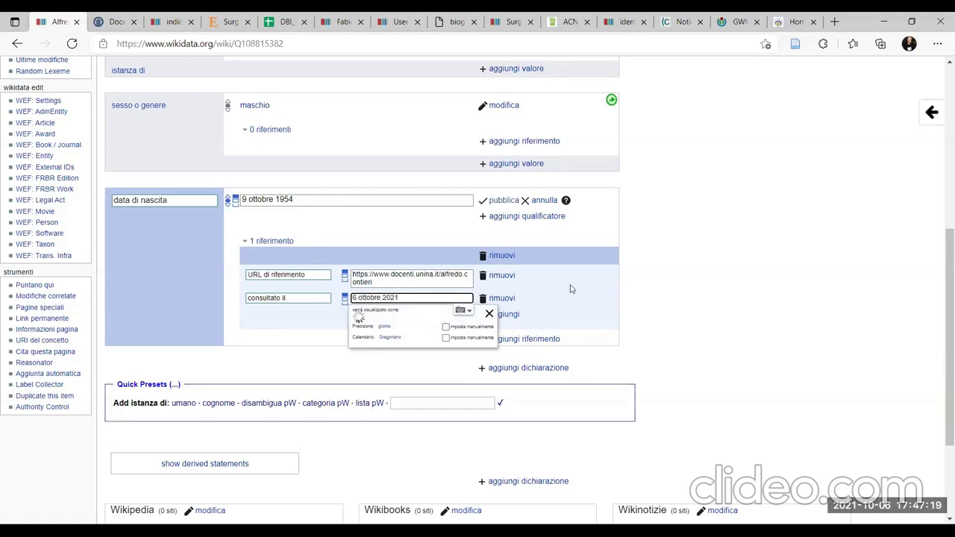
click(496, 200)
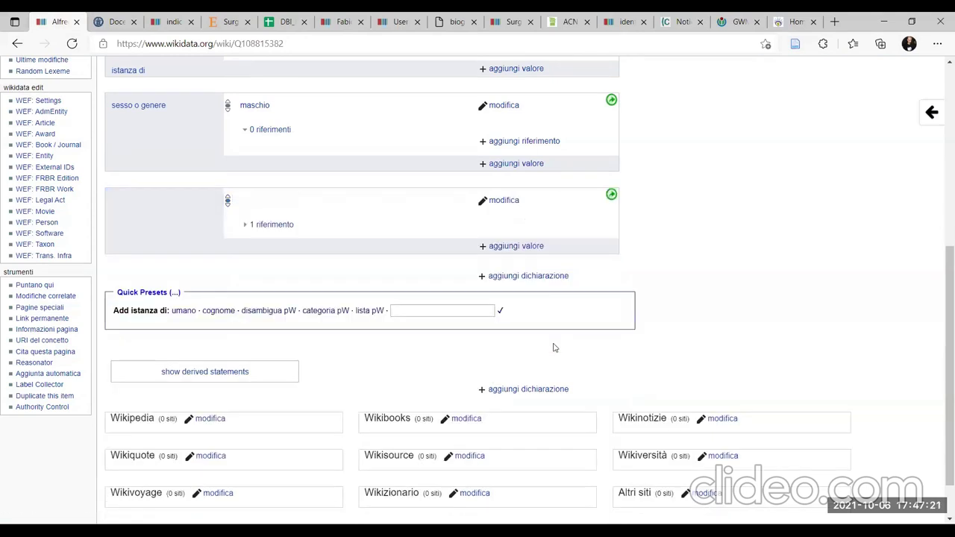
Publish the statement luogo di nascita Napoli
click(520, 276)
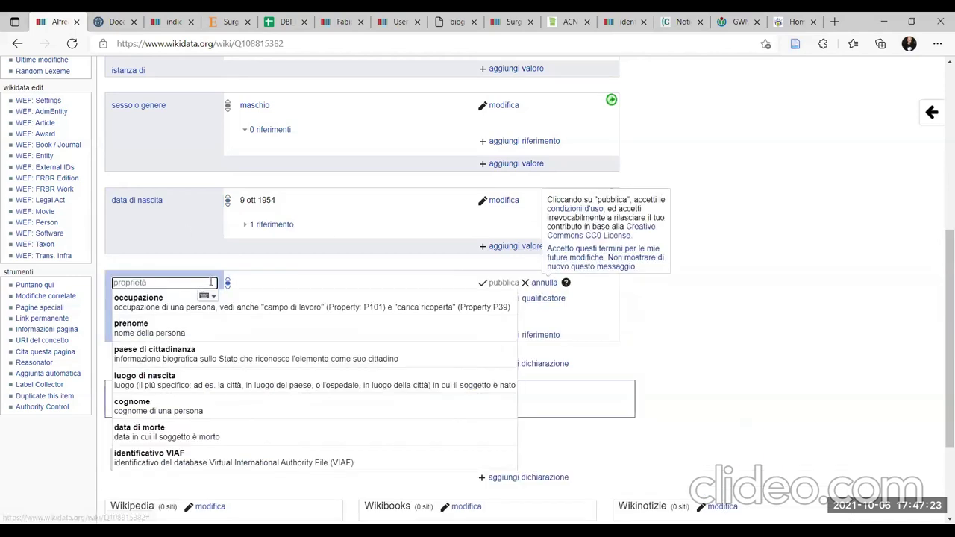
click(285, 380)
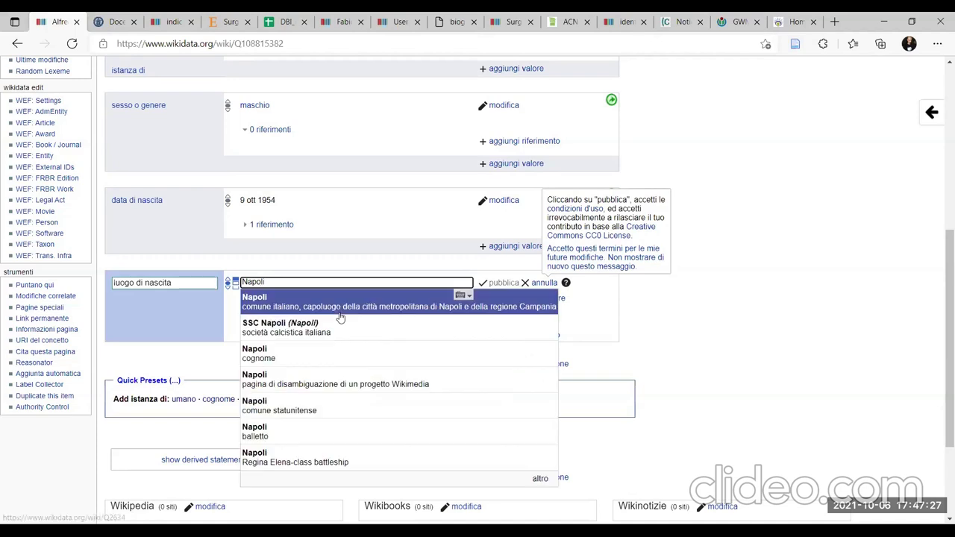
click(342, 310)
key(Return)
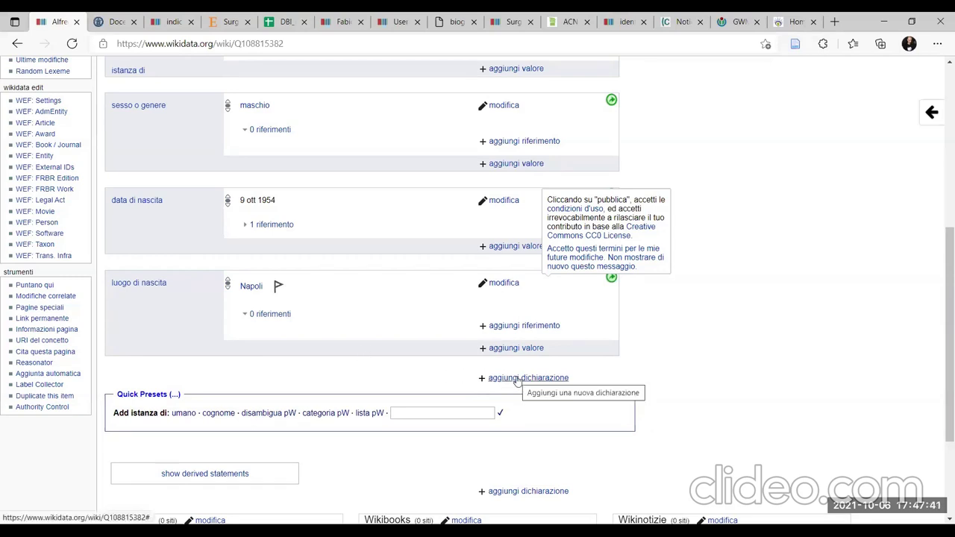
Publish the statement occupazione giurista
click(257, 359)
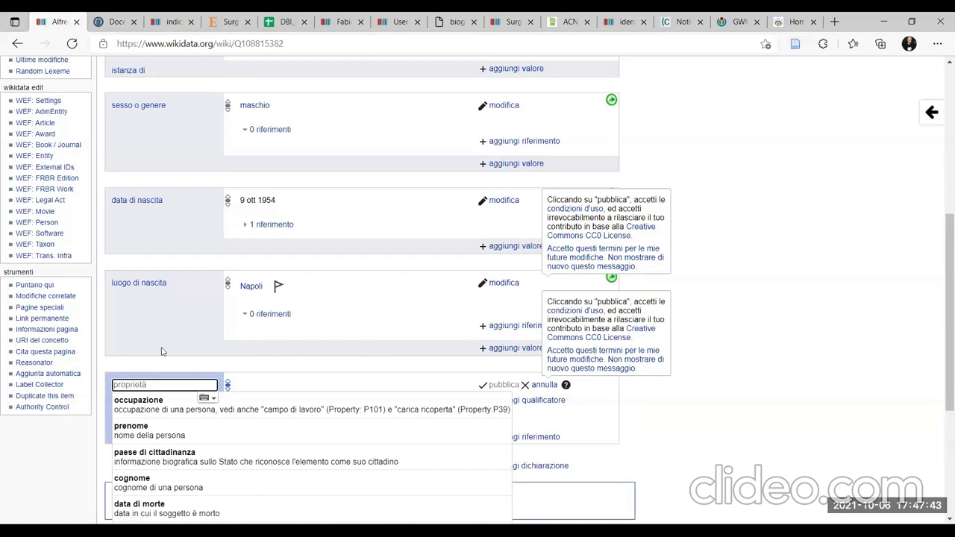
click(256, 404)
text(giurista)
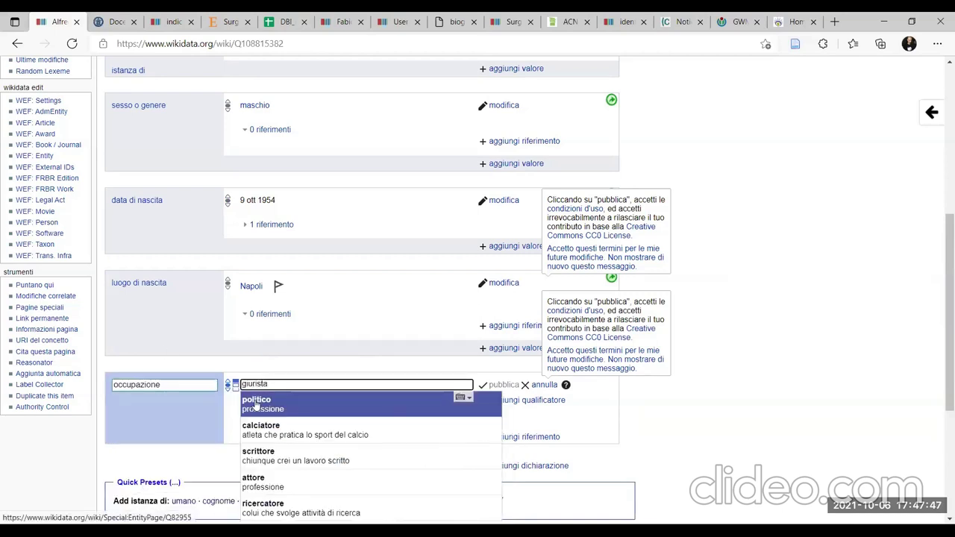
click(502, 384)
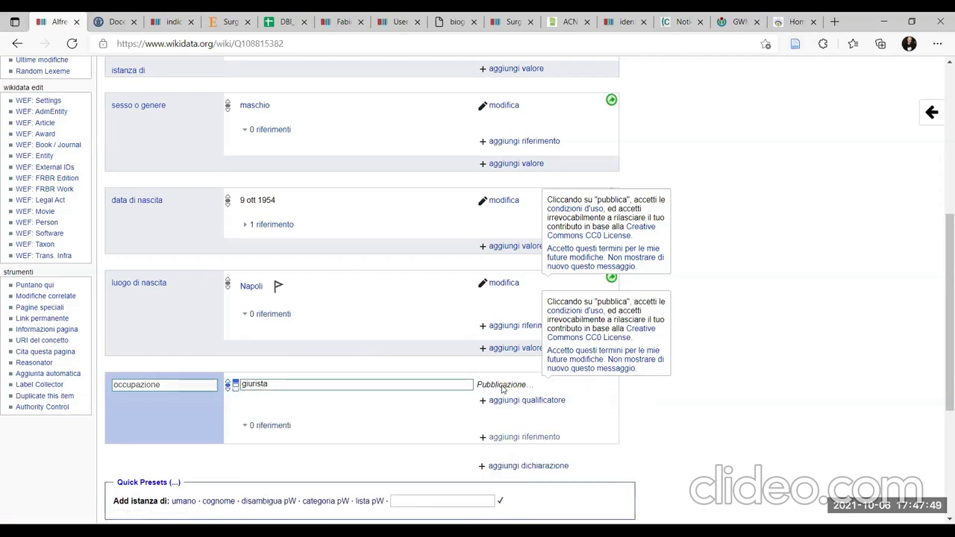
scroll(626, 415, down, 2)
Publish prenome and cognome statements with the professor's given and family names
click(528, 335)
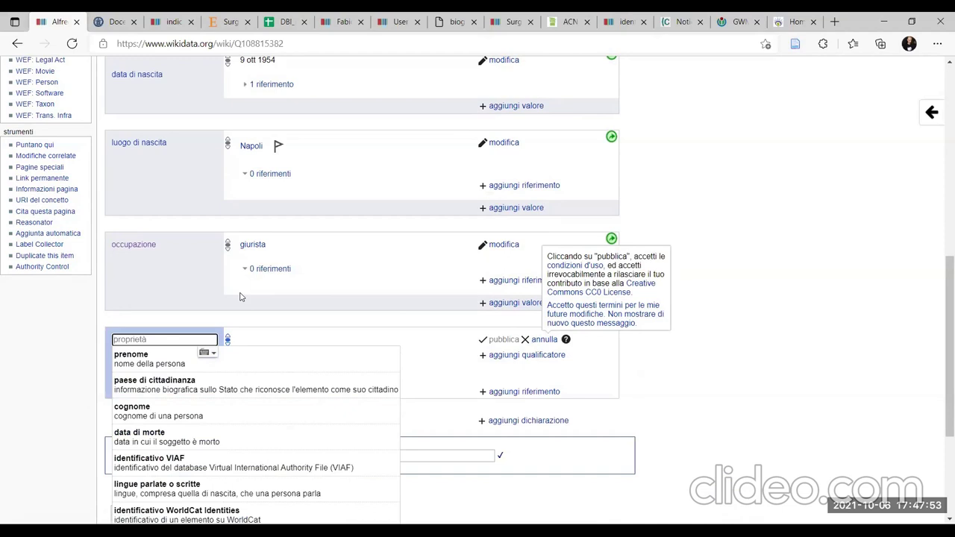
click(376, 365)
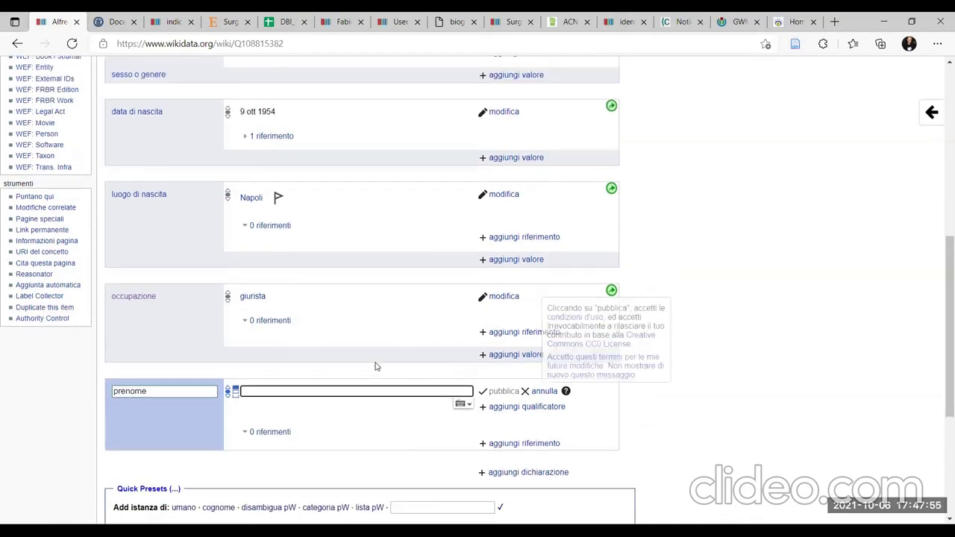
scroll(377, 368, up, 5)
scroll(381, 370, down, 5)
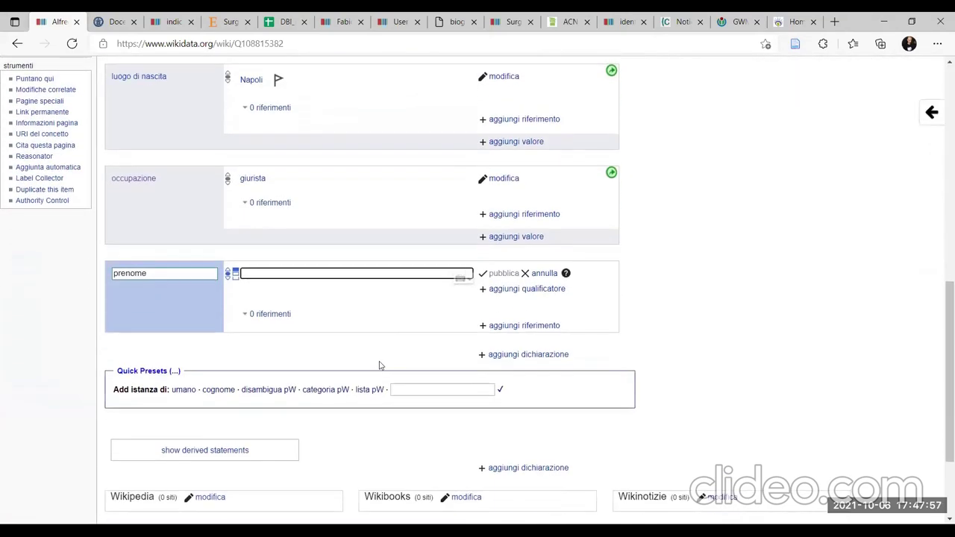
text(Alfredo)
click(354, 299)
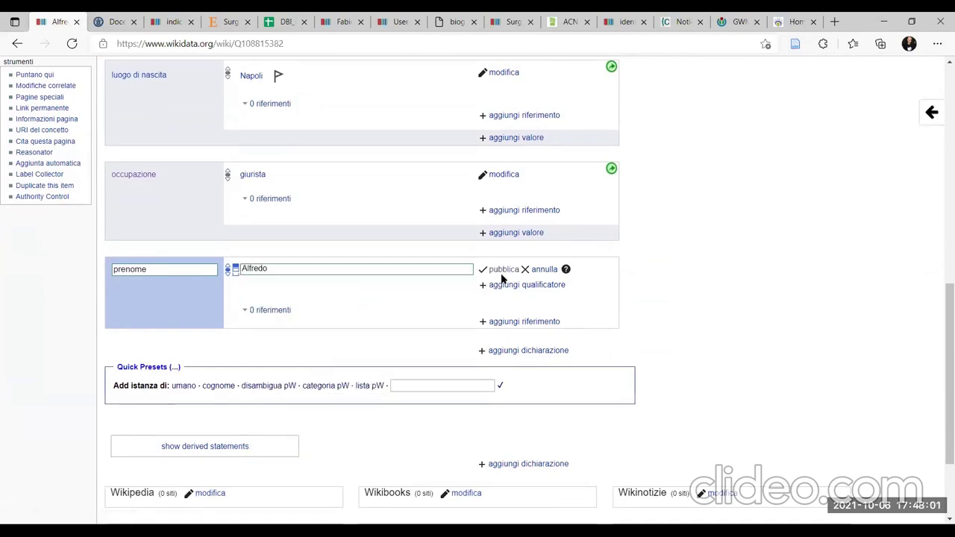
click(504, 270)
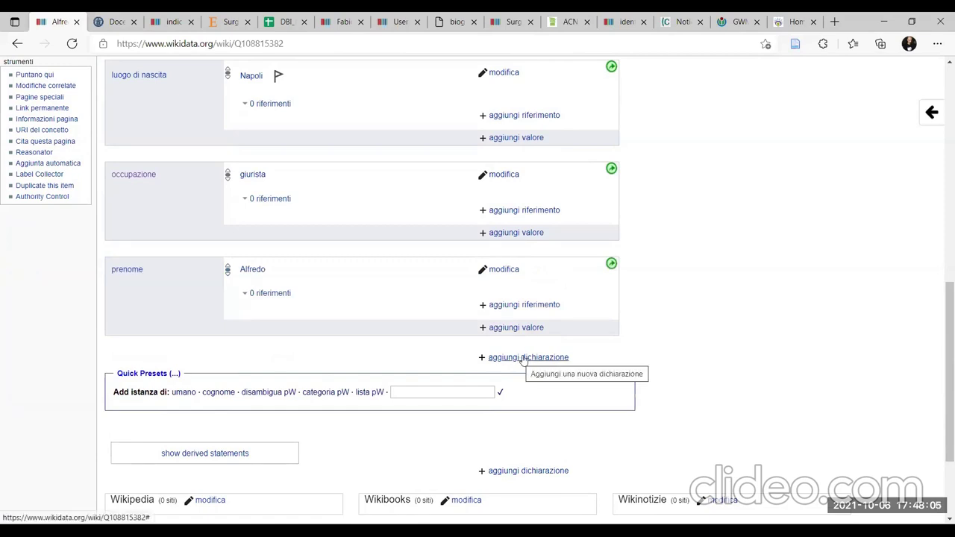
click(525, 358)
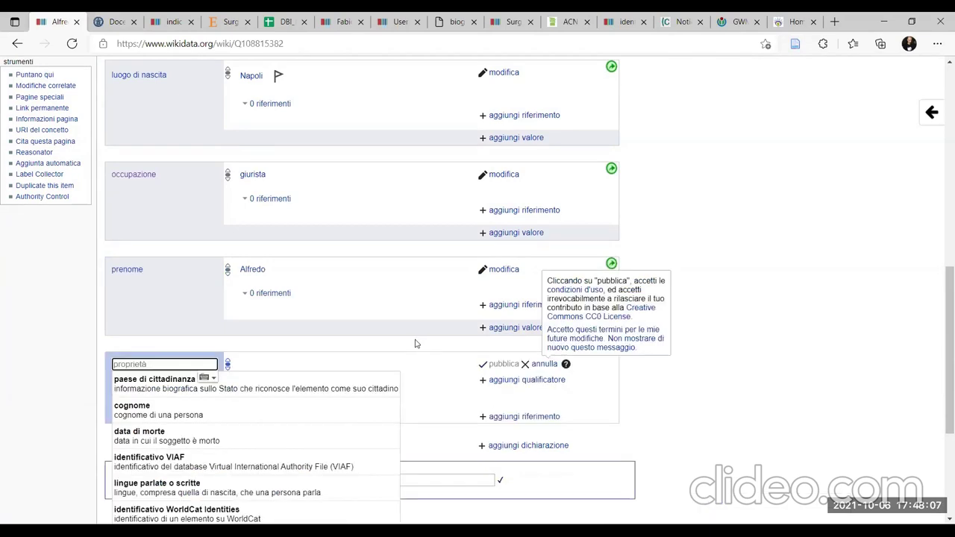
click(277, 405)
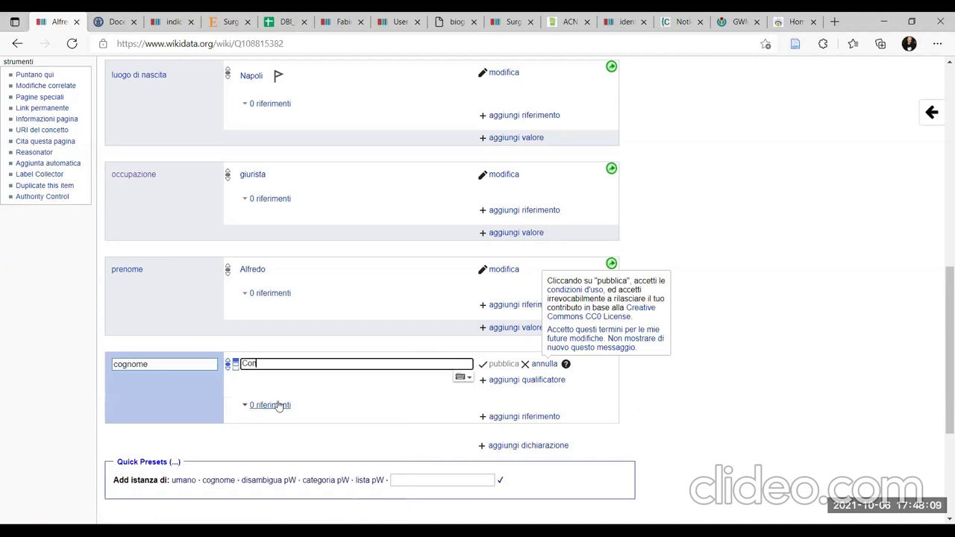
click(327, 388)
click(496, 364)
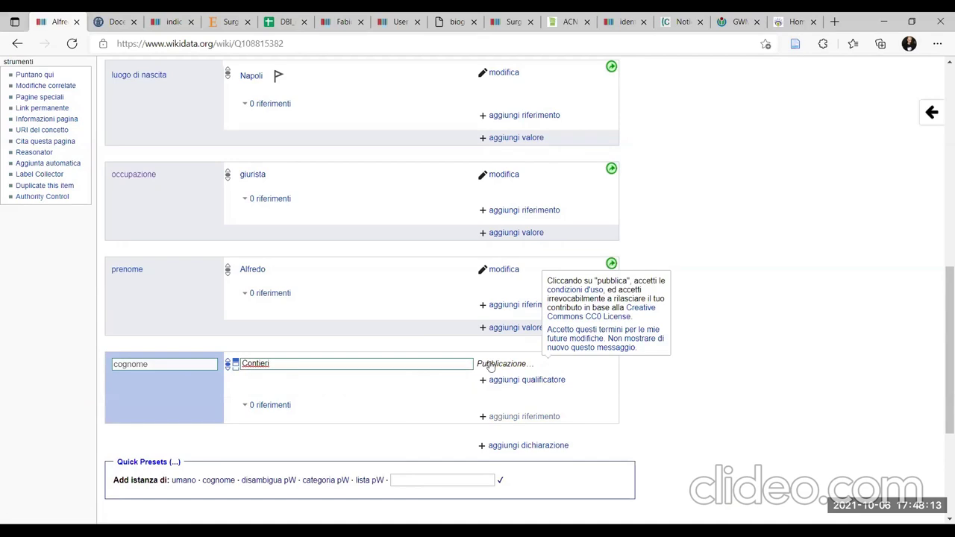
Publish the statement paese di cittadinanza Italia
click(511, 452)
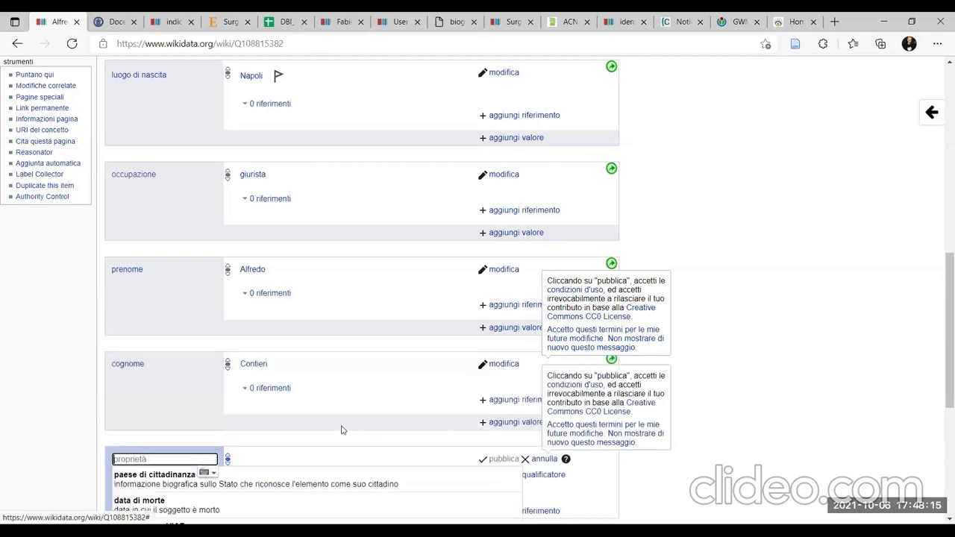
scroll(343, 430, down, 1)
scroll(345, 430, down, 2)
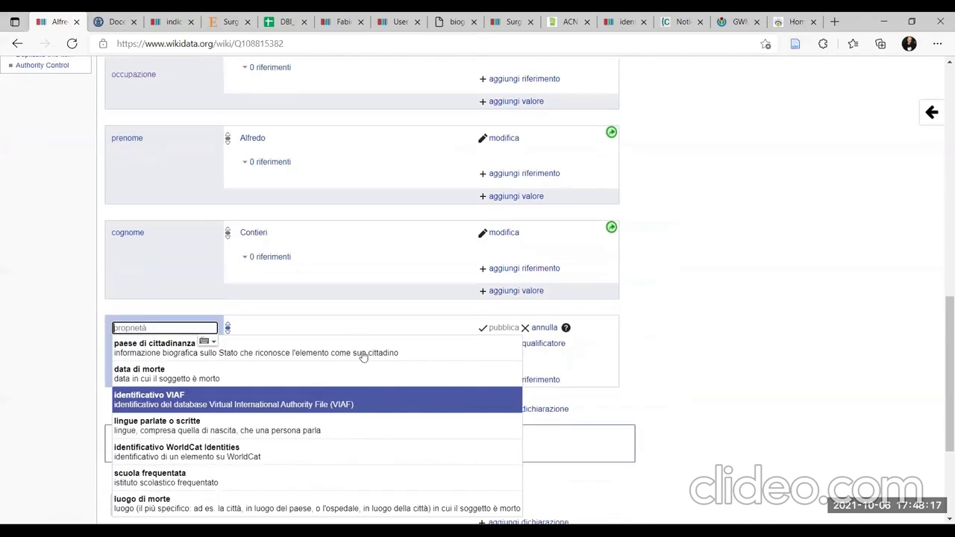
click(357, 345)
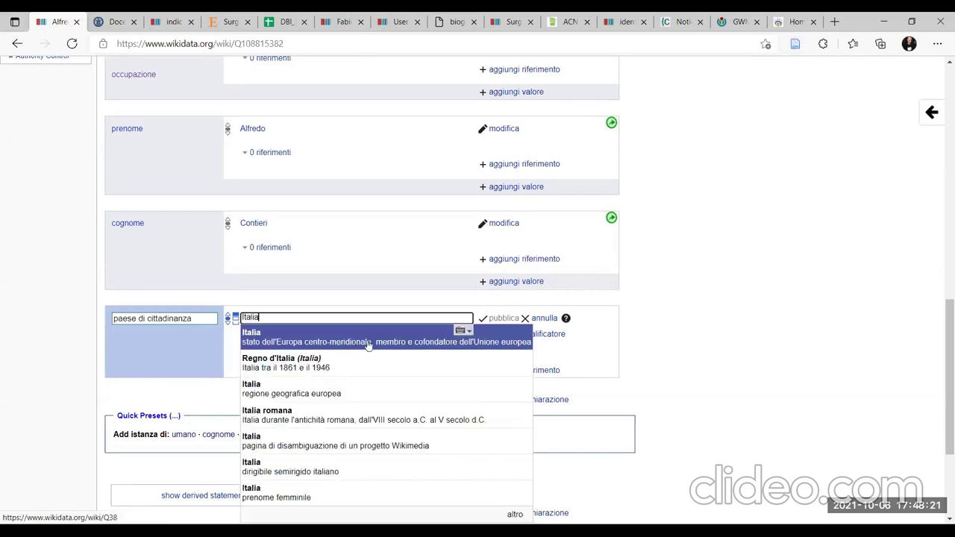
click(358, 342)
click(481, 318)
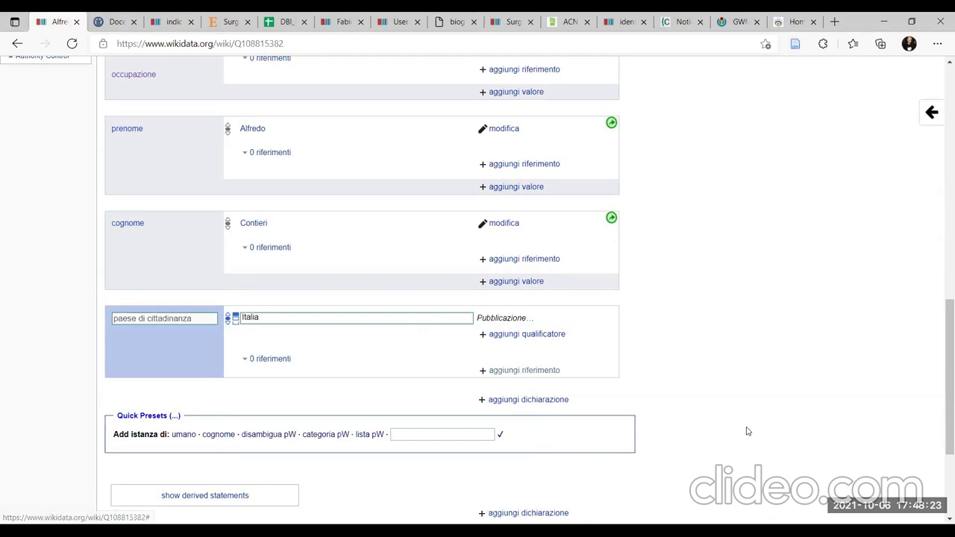
scroll(673, 386, down, 1)
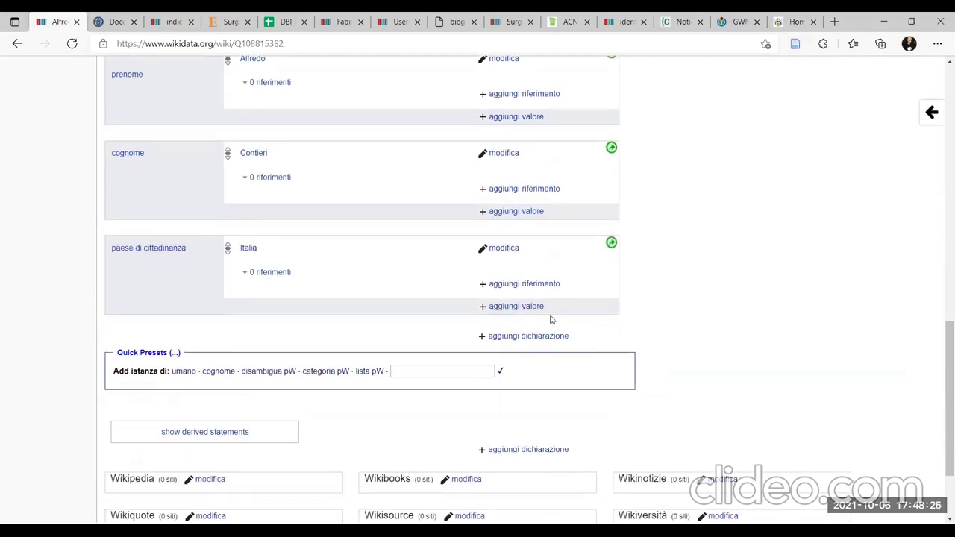
Publish datore di lavoro Università degli Studi di Napoli Federico II
click(548, 337)
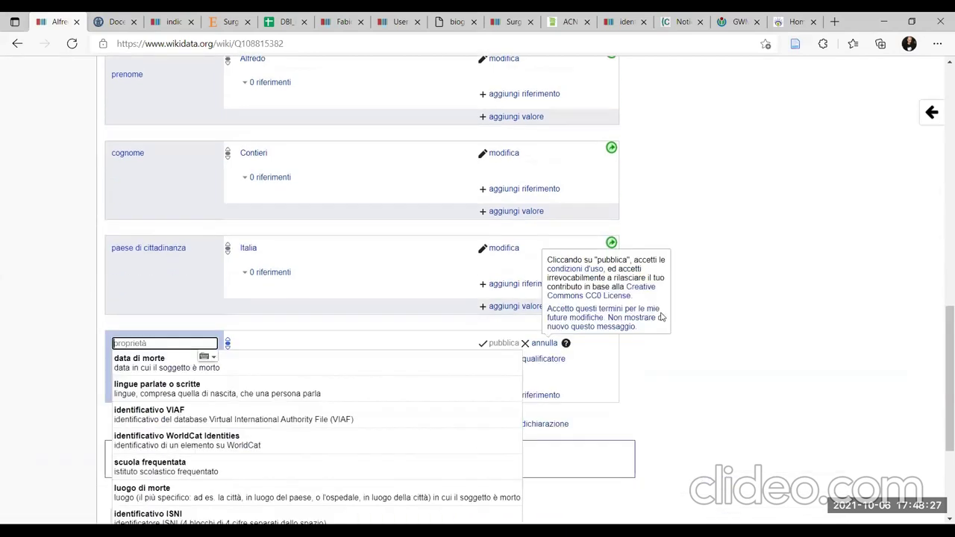
scroll(659, 320, down, 1)
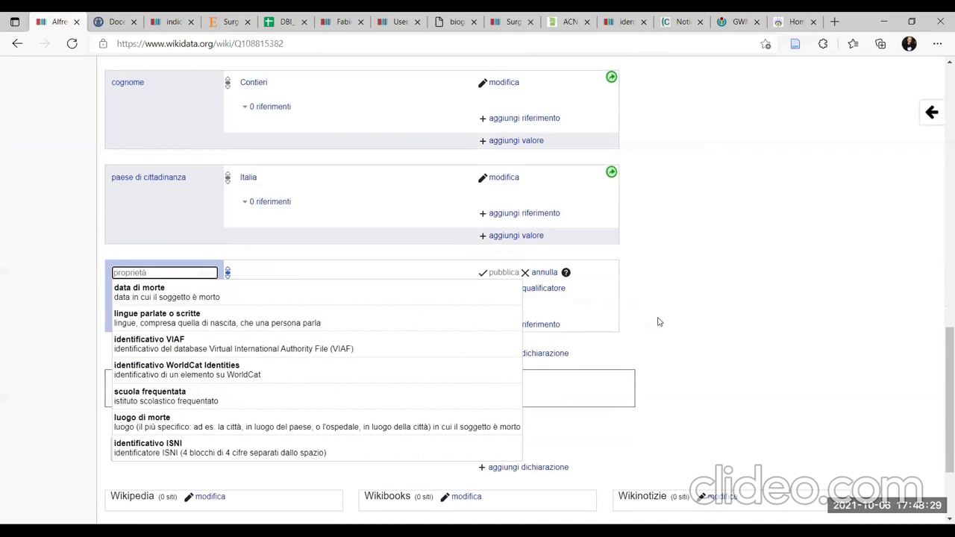
text(dat)
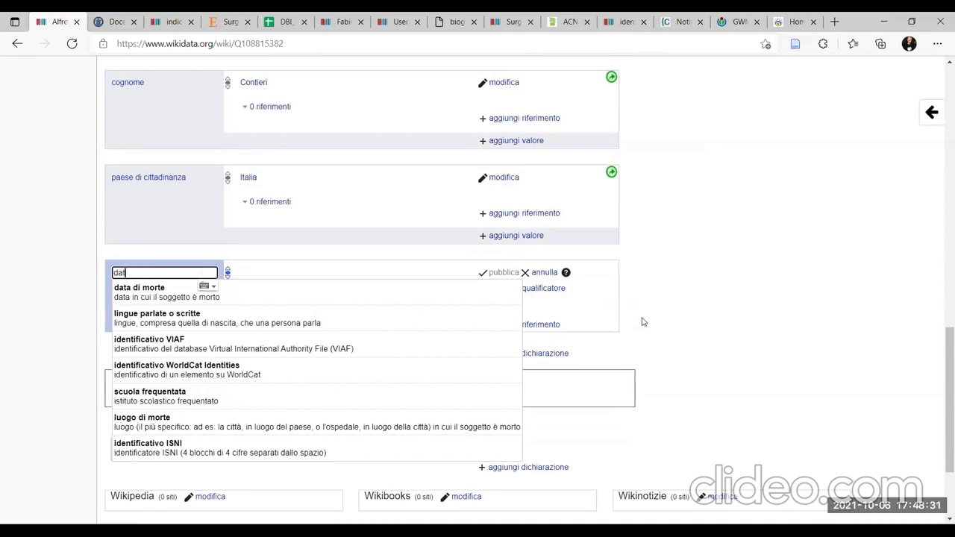
text(ore)
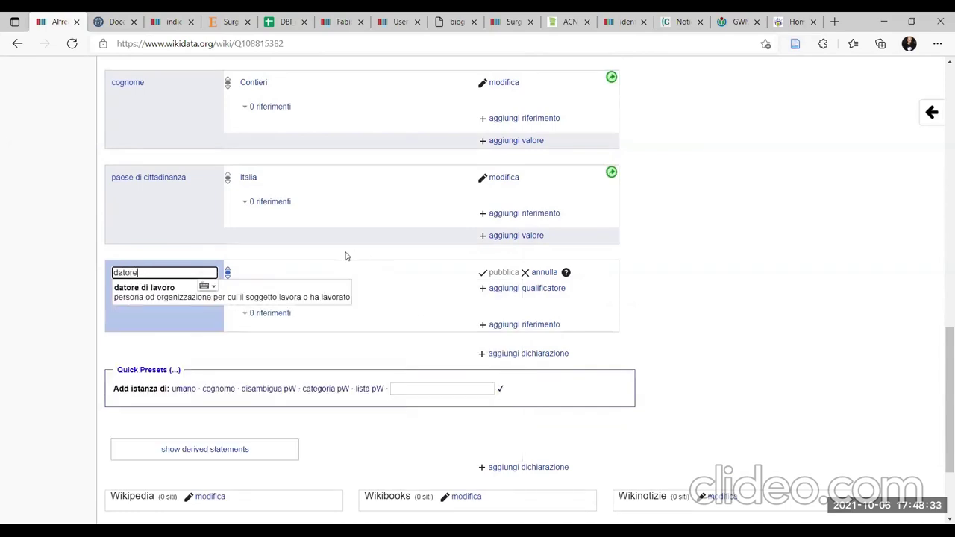
click(322, 289)
text(Università degli)
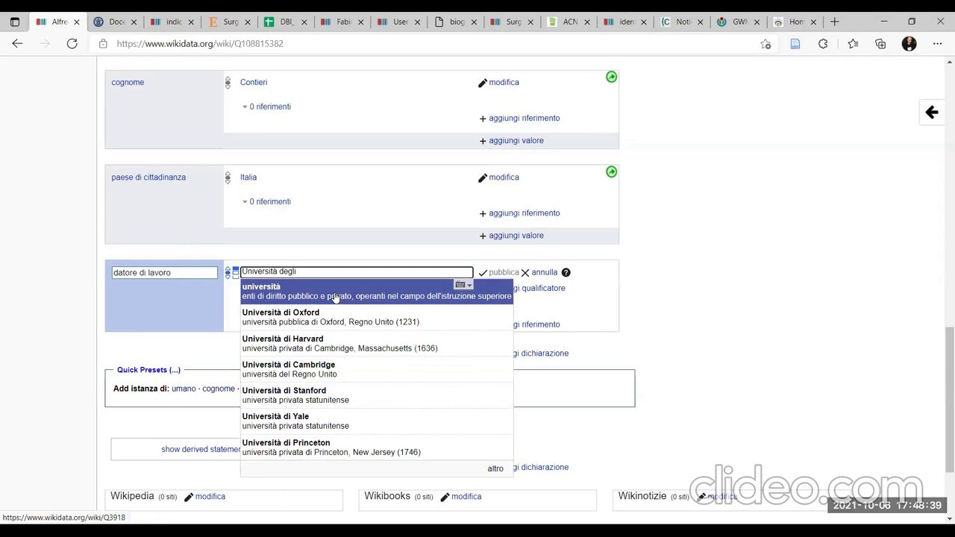
text( studi di Napoli Federico II)
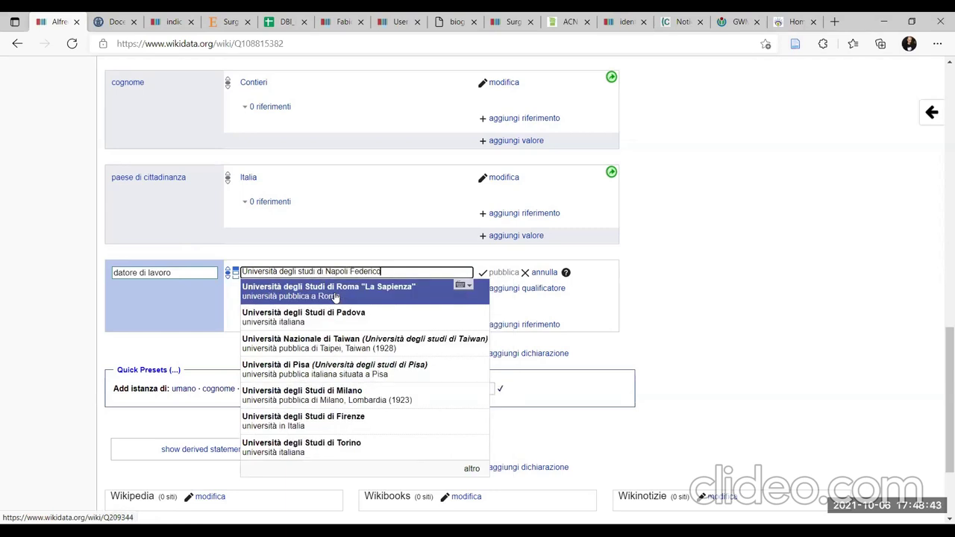
click(375, 302)
click(485, 273)
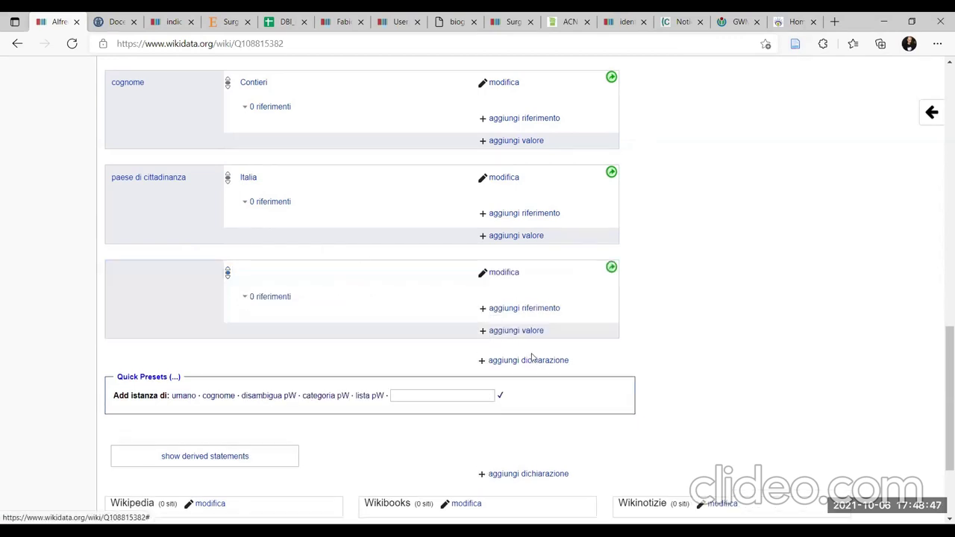
Publish affiliazione Dipartimento di Giurisprudenza of the same university
key(Return)
text(affiliazione)
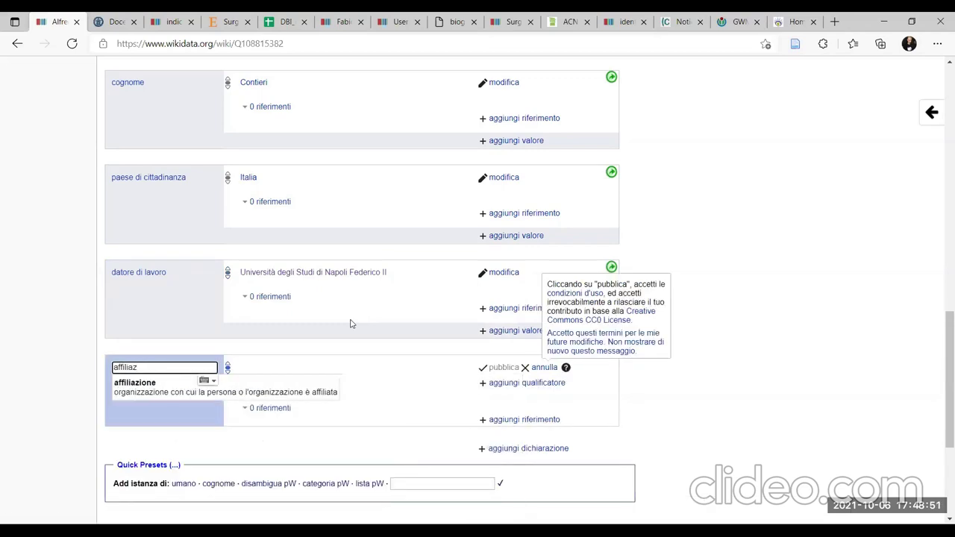
click(308, 391)
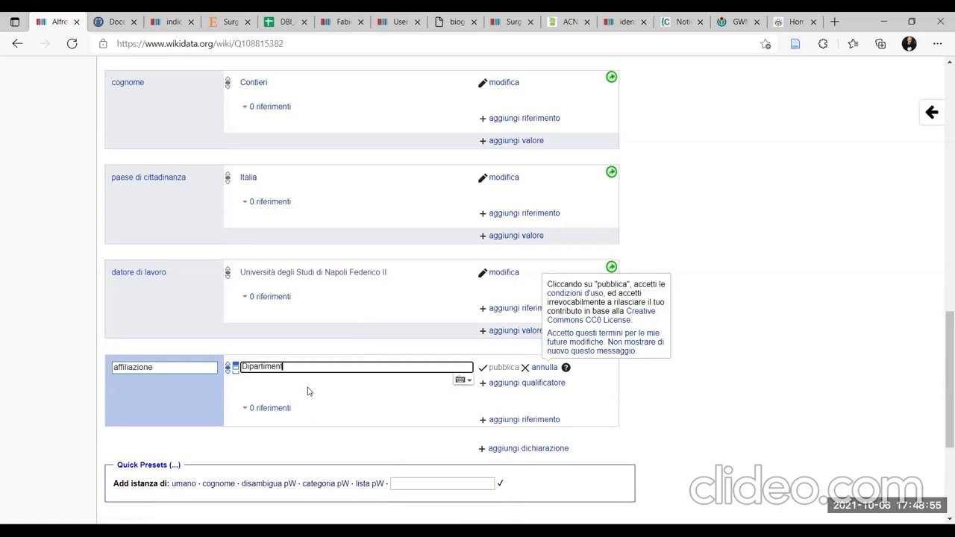
text(giurisprude)
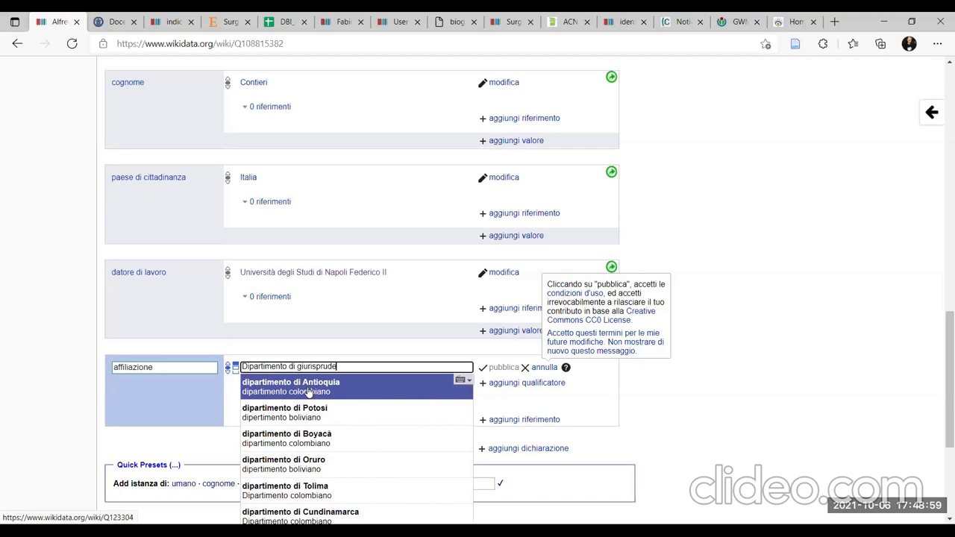
click(332, 384)
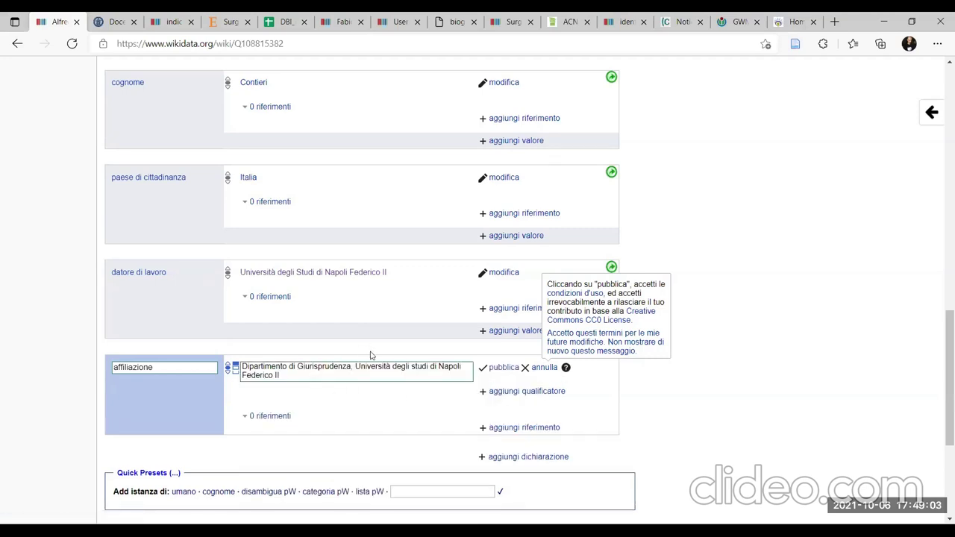
click(505, 369)
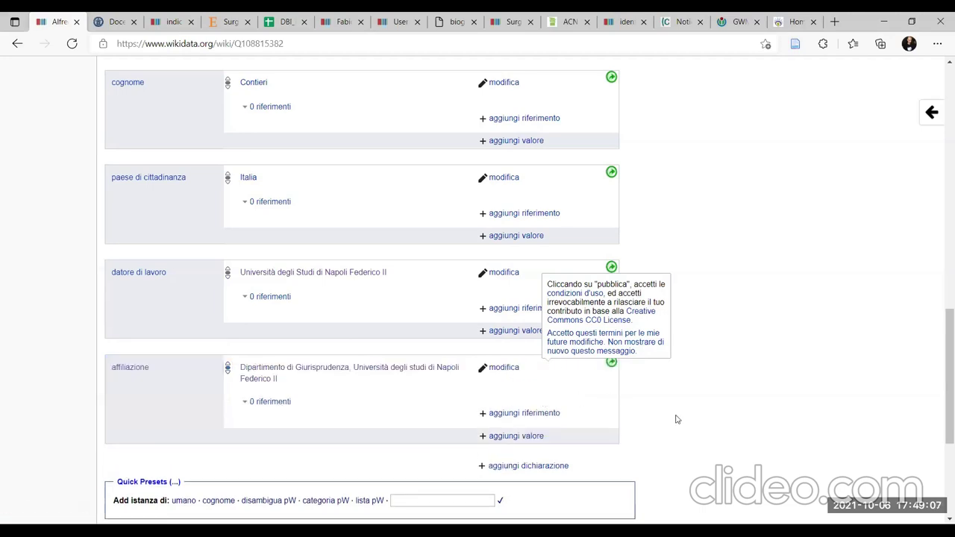
click(112, 21)
scroll(554, 393, down, 5)
scroll(554, 394, down, 8)
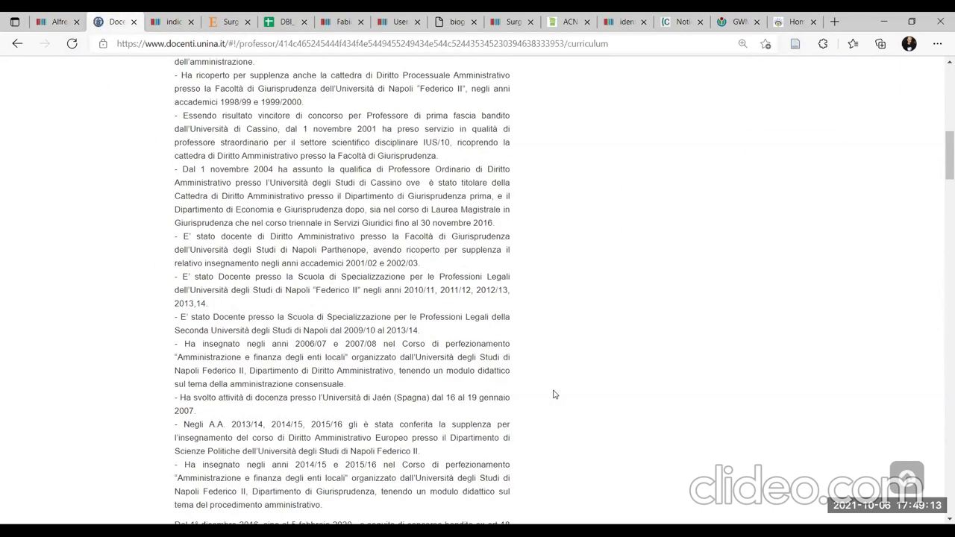
scroll(554, 394, up, 1)
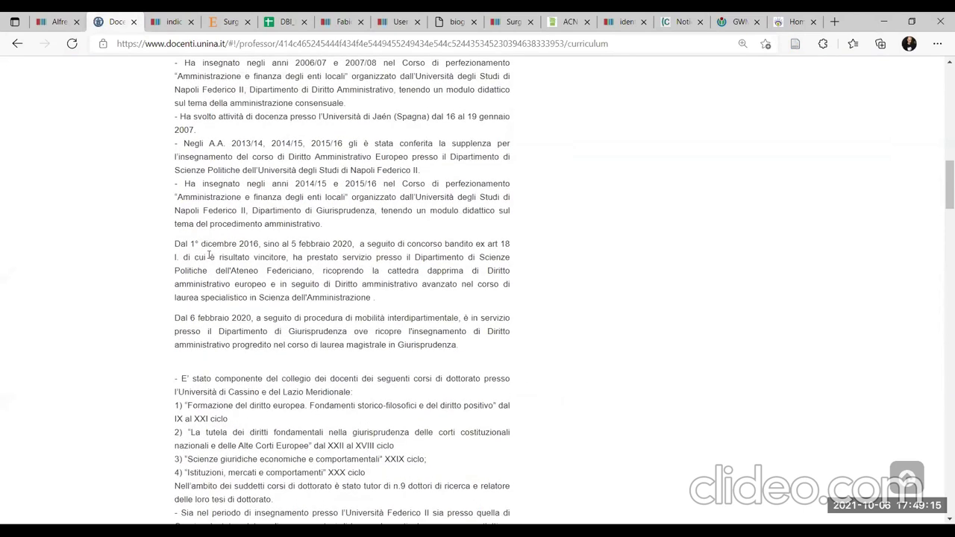
drag(173, 246, 314, 271)
click(406, 261)
drag(188, 318, 254, 318)
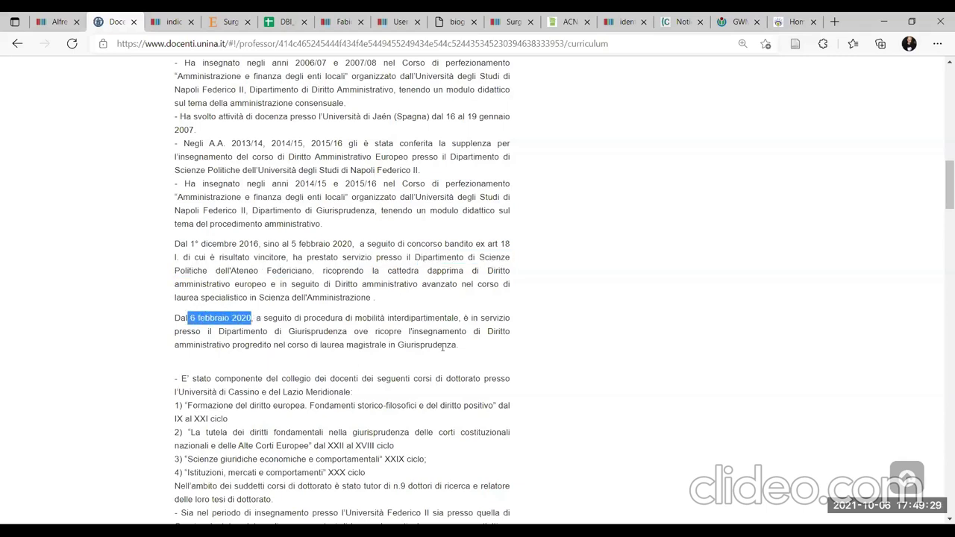
click(353, 342)
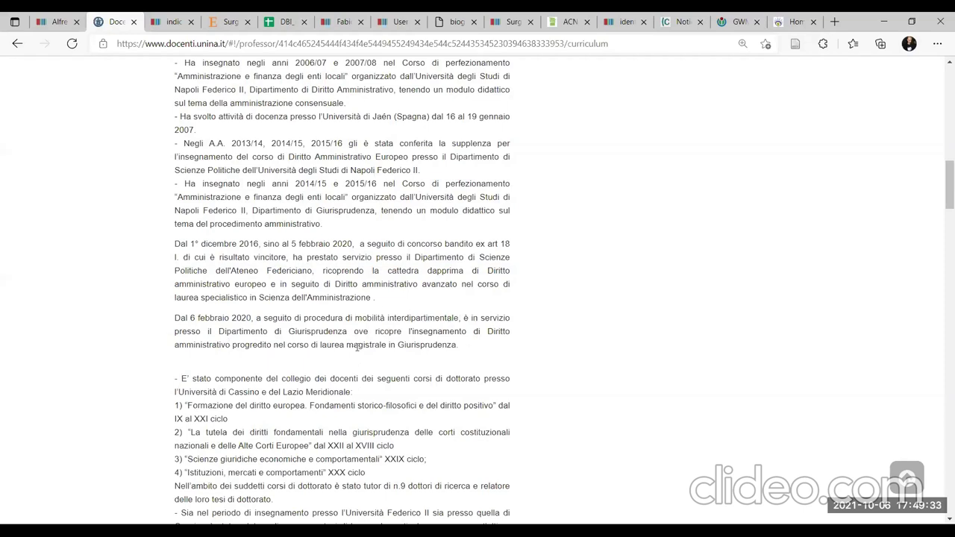
click(54, 22)
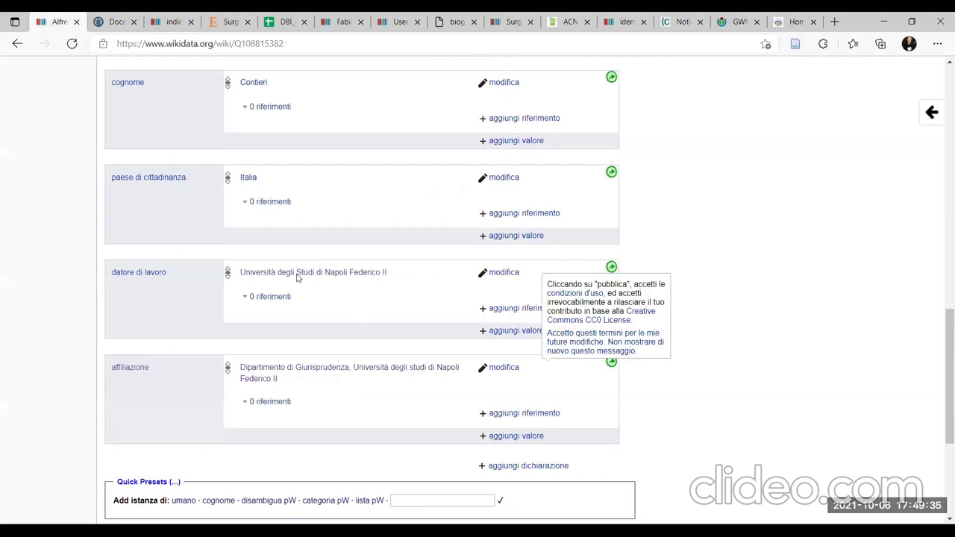
Give the Giurisprudenza affiliation a data di inizio of 6 febbraio 2020 and publish it
click(503, 368)
click(522, 394)
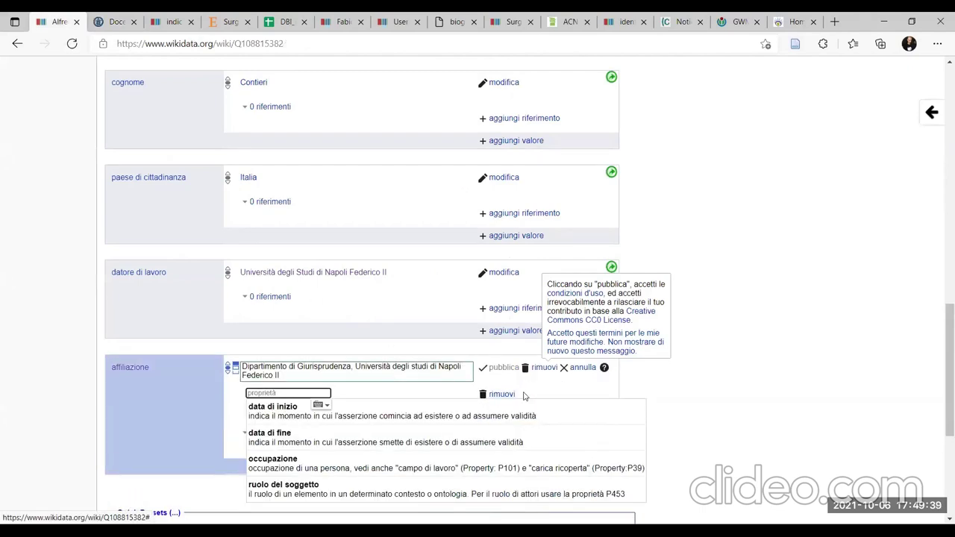
click(349, 409)
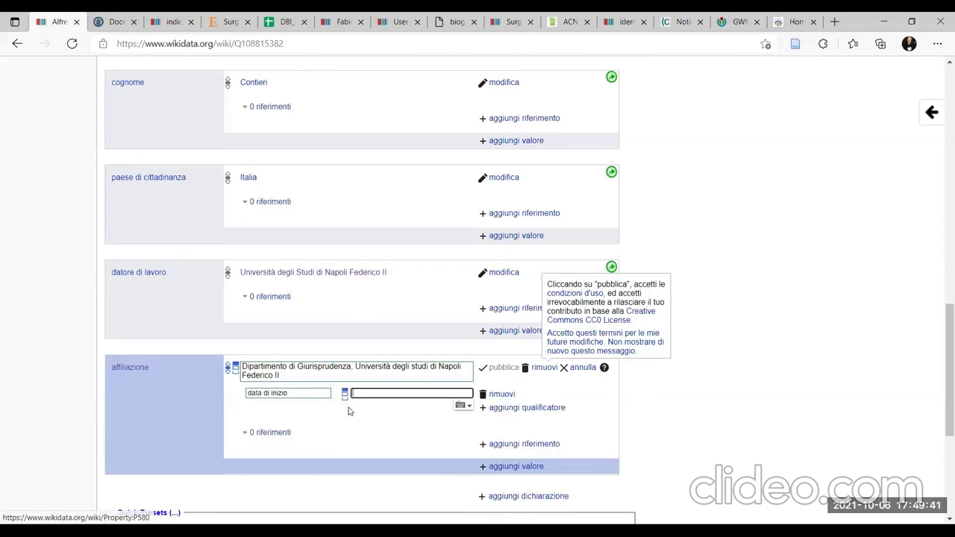
click(112, 21)
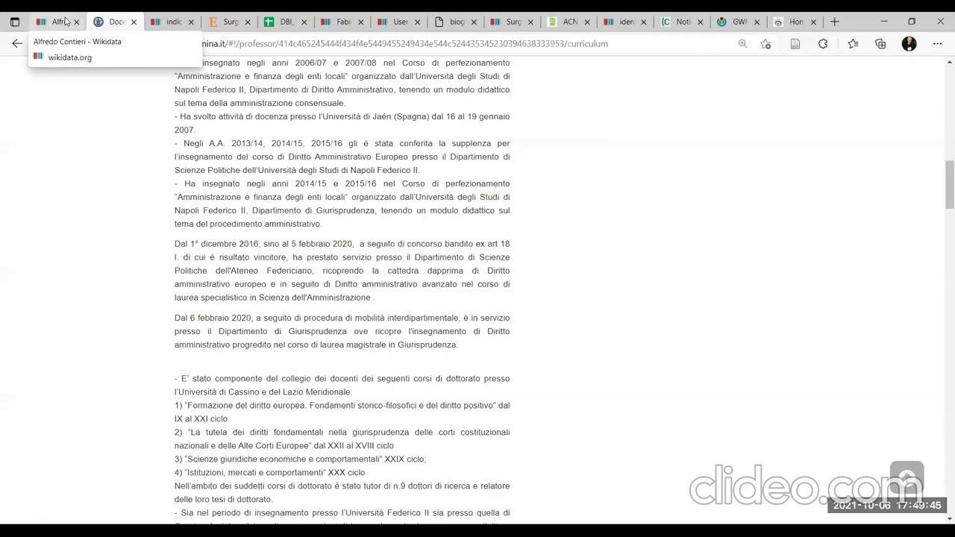
click(66, 21)
text(6)
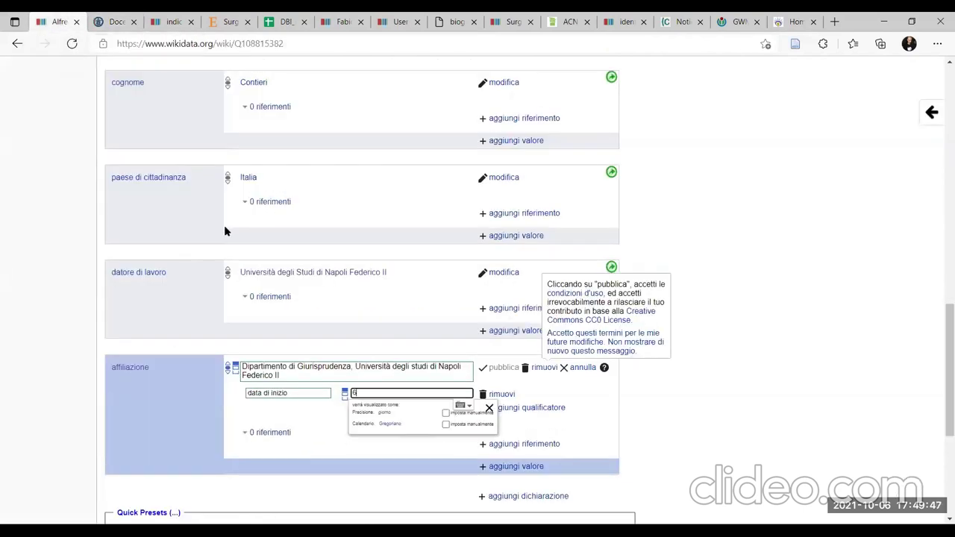
text( febbraio 2020)
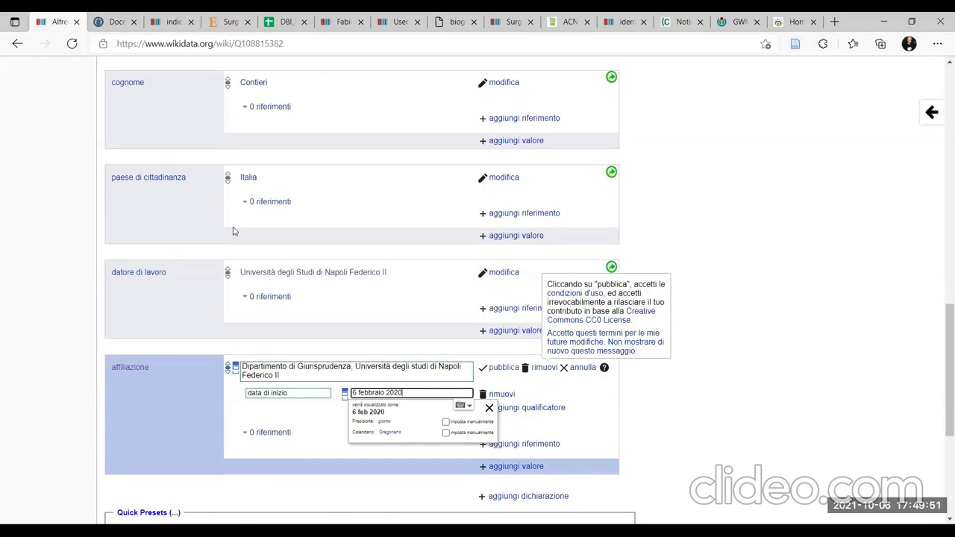
click(498, 369)
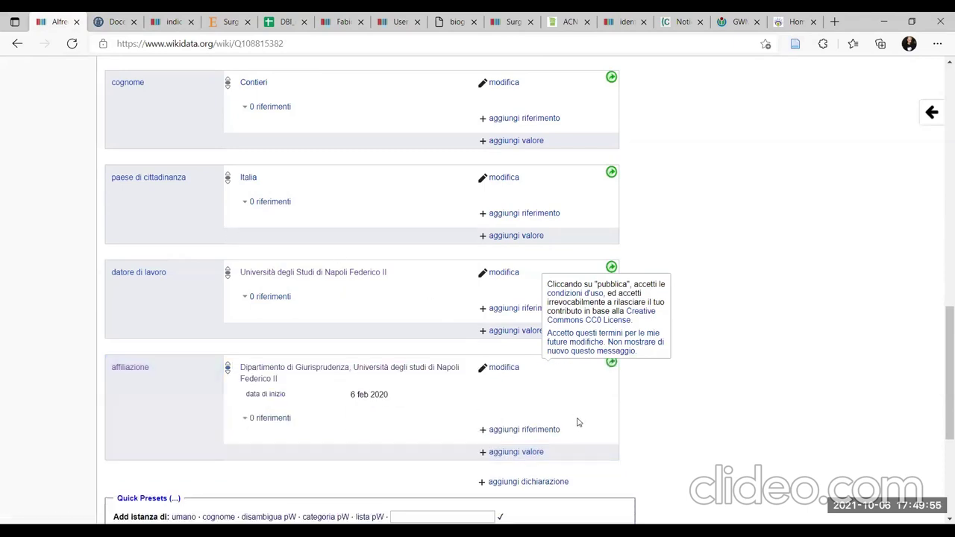
Draft a second affiliation to the Scienze politiche department with a data di inizio qualifier
click(525, 457)
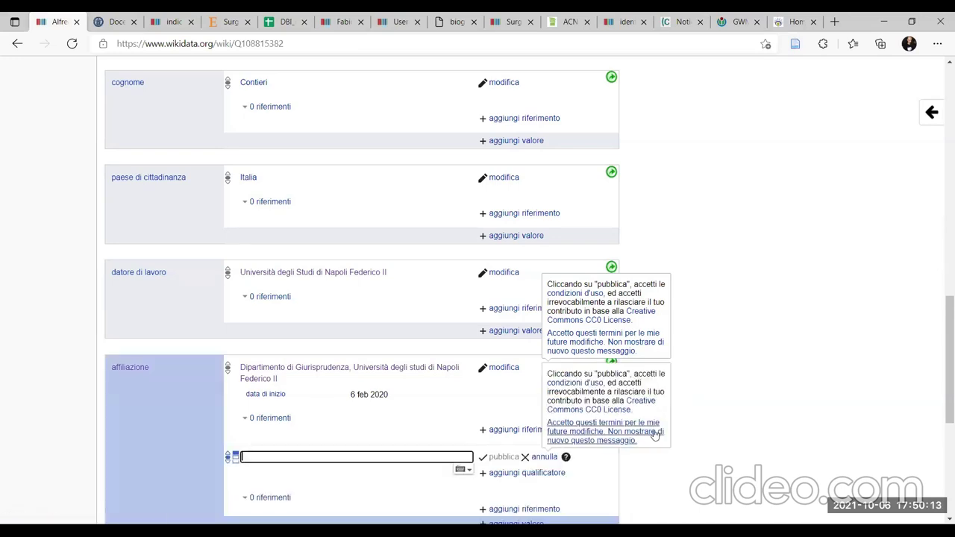
text(dipartimento di scienze )
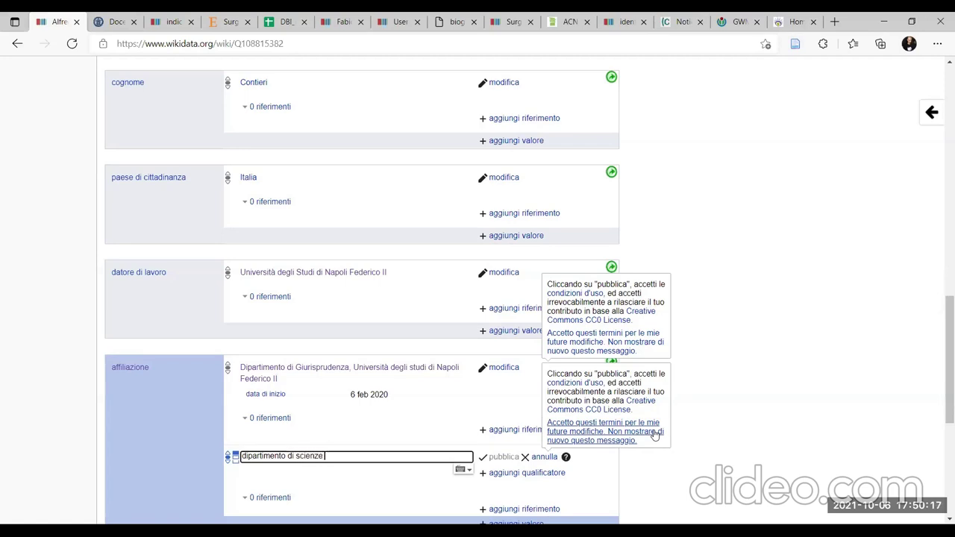
text(poli)
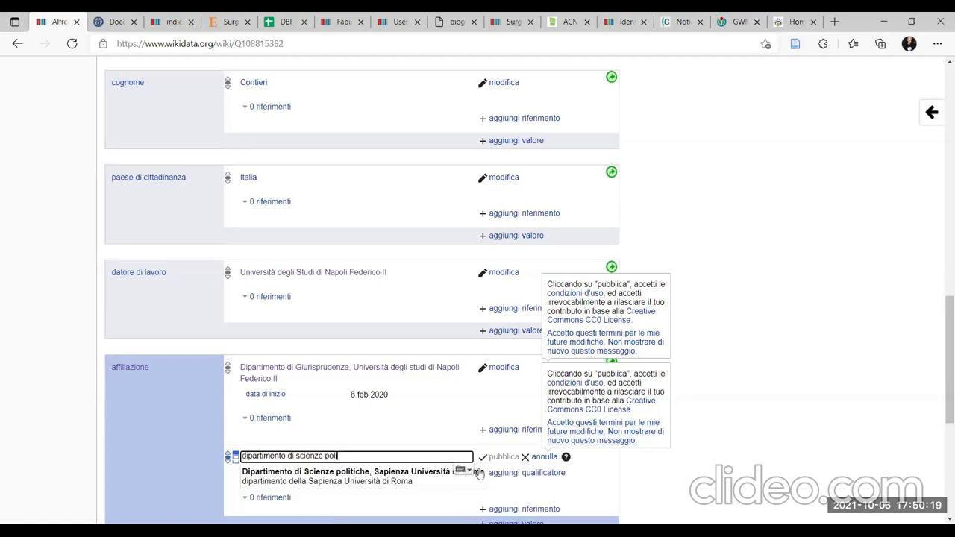
click(432, 476)
scroll(603, 467, down, 1)
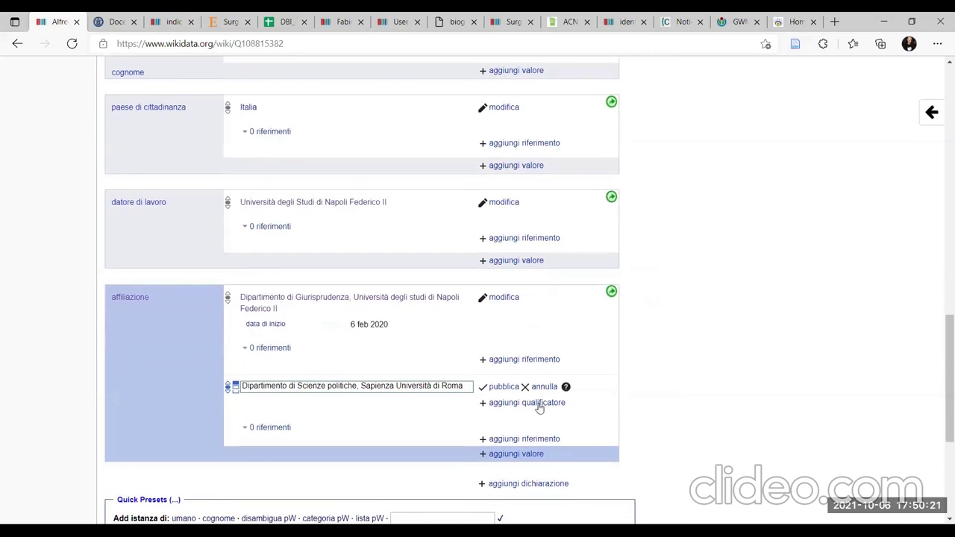
click(539, 403)
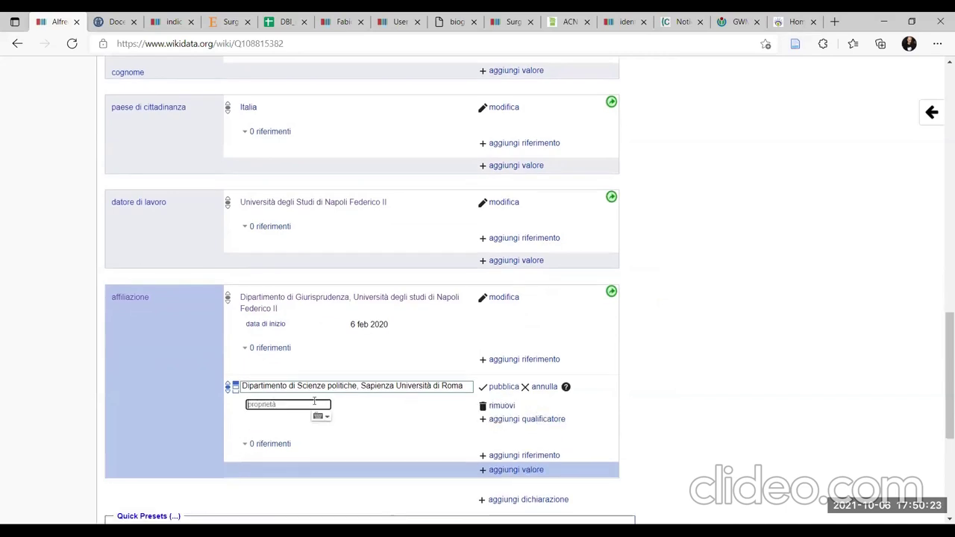
text(data di inizio)
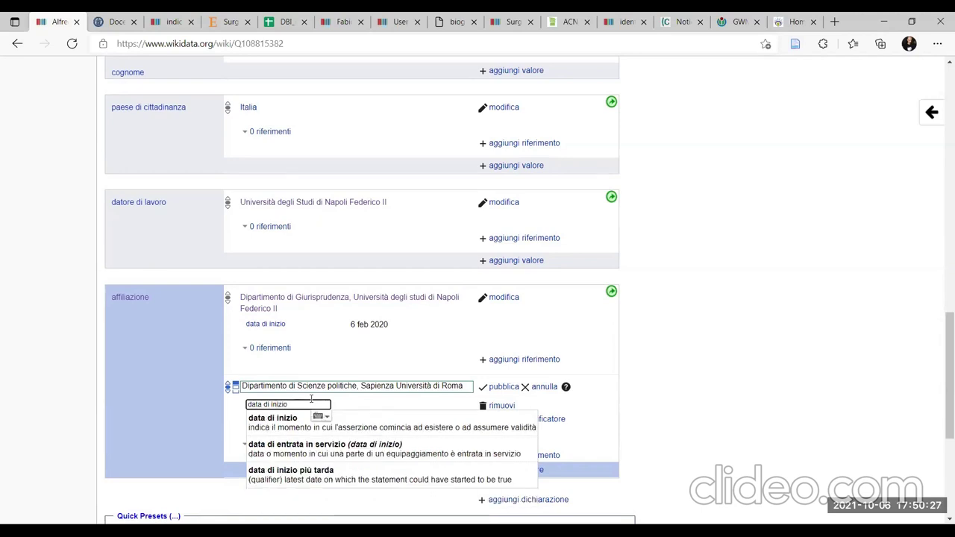
click(336, 427)
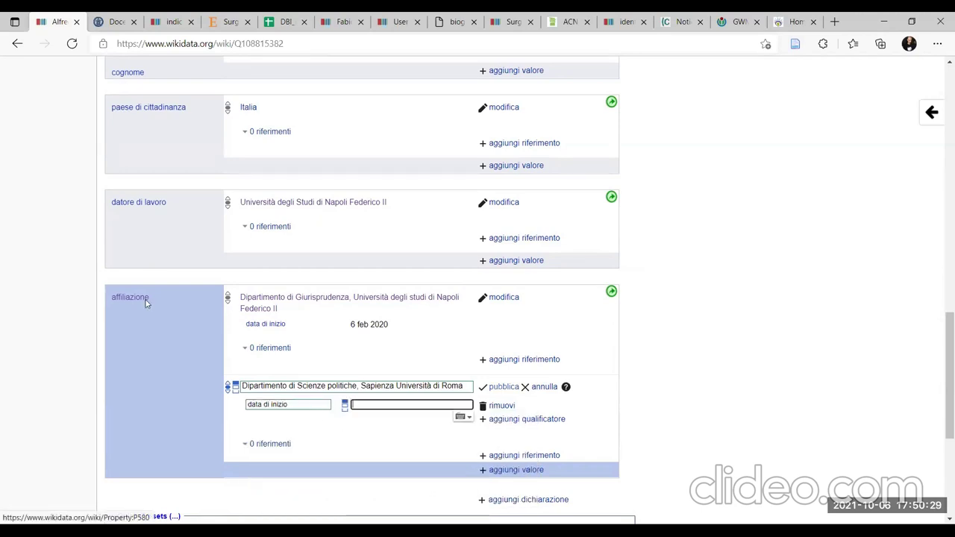
Date the draft 1 dicembre 2016 to 5 febbraio 2020, then discard it unpublished
key(ctrl+Tab)
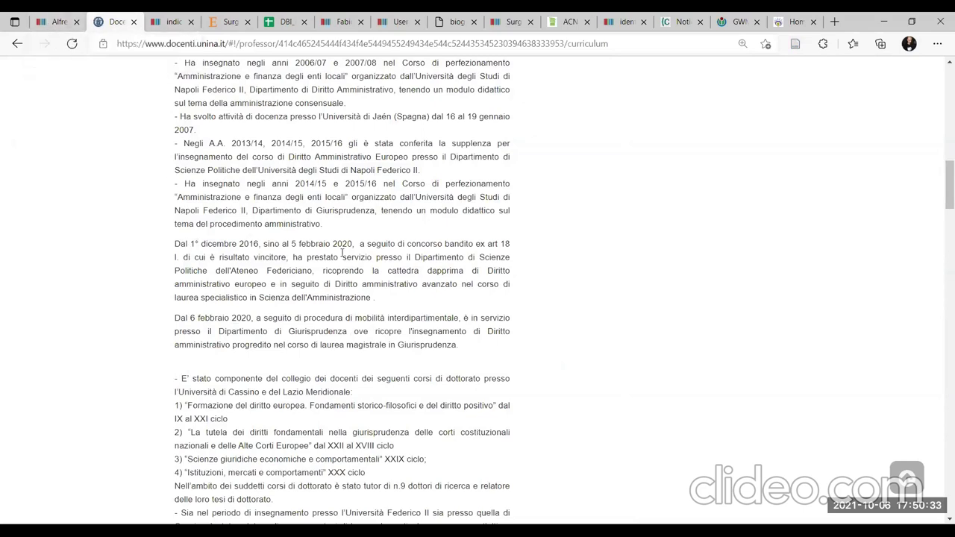
click(60, 22)
text(1 dicembre )
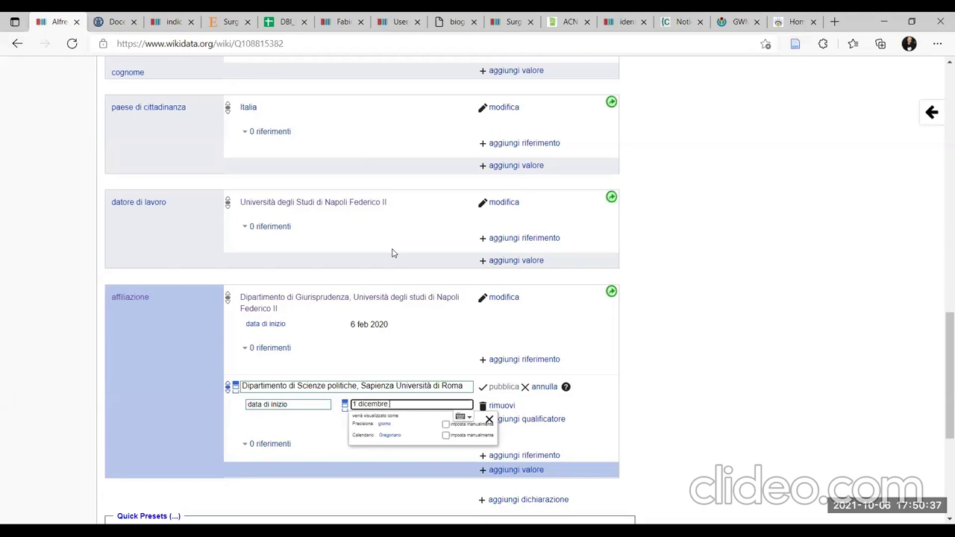
text(2016)
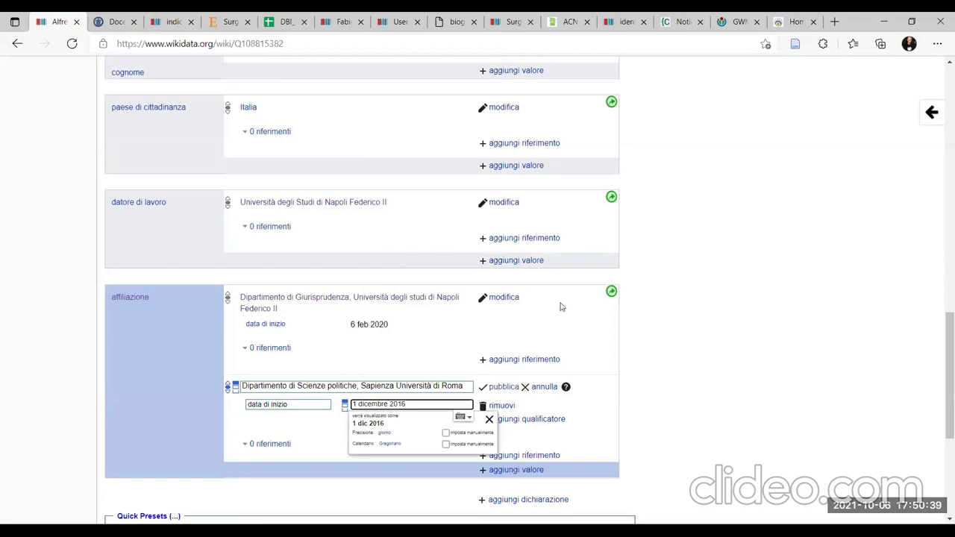
click(548, 420)
text(data di fine)
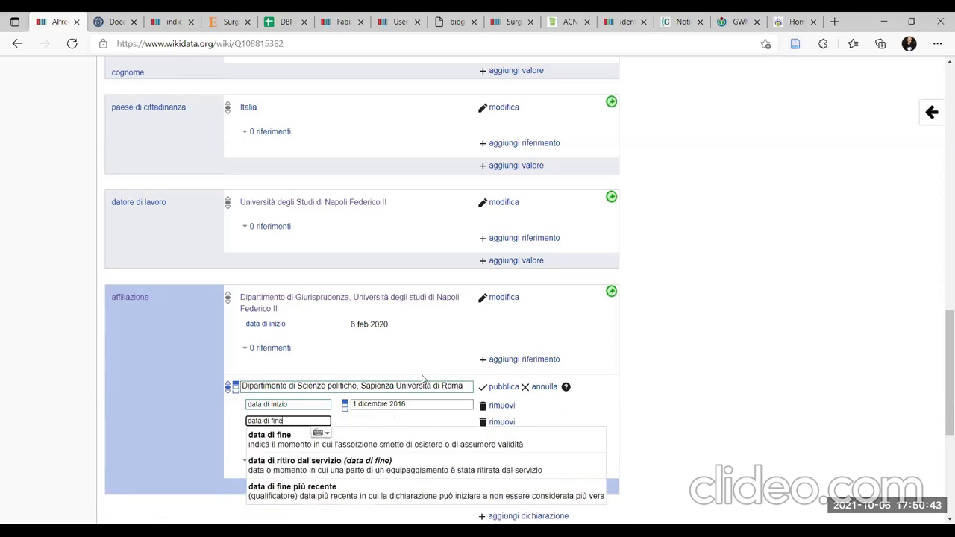
click(388, 441)
text(5)
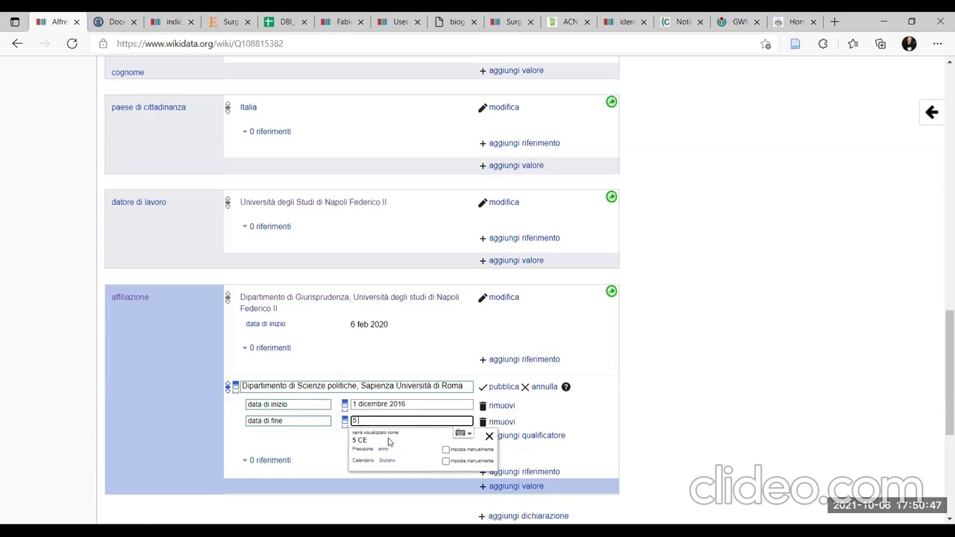
text( febbraio 2020)
click(562, 421)
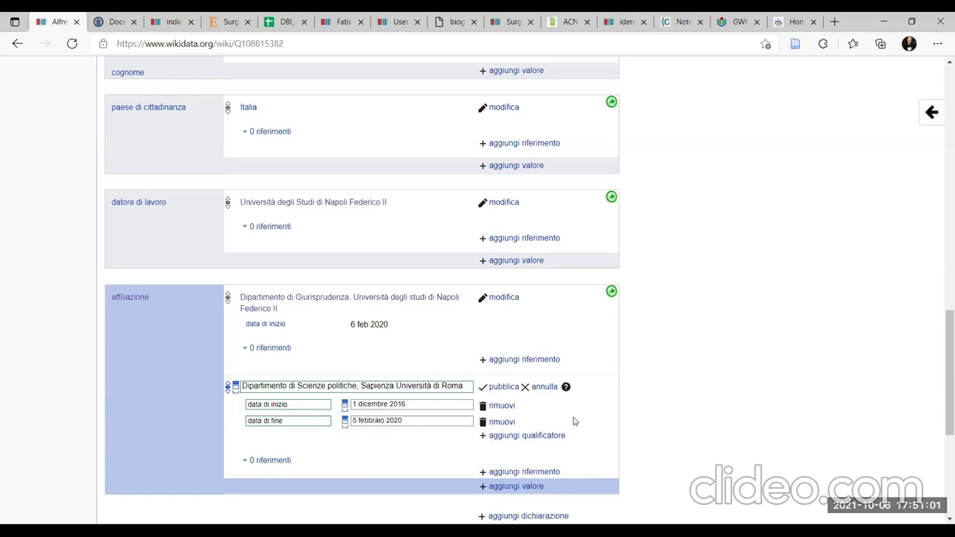
click(547, 387)
Publish a reference on the Giurisprudenza affiliation: the docenti.unina.it profile URL, consultato il 6 ottobre 2021
click(525, 358)
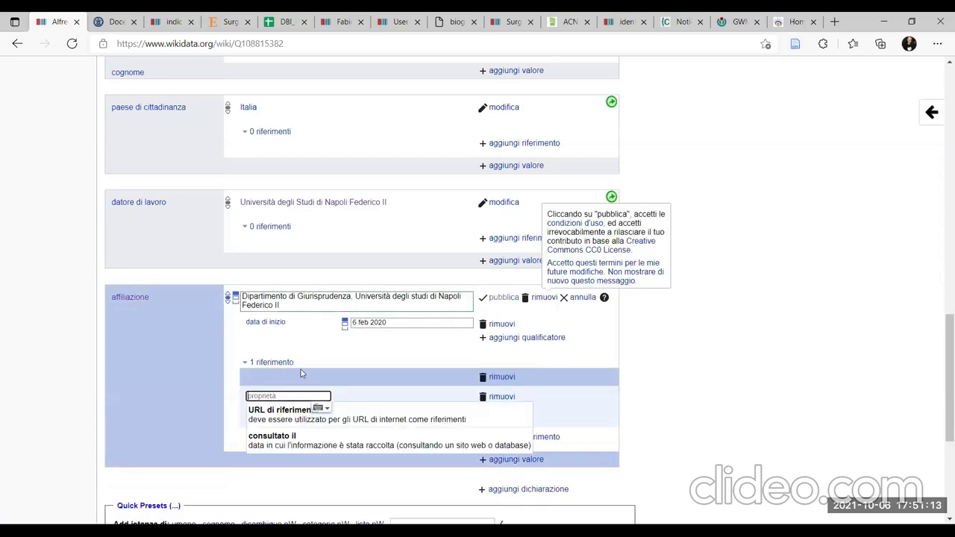
click(356, 415)
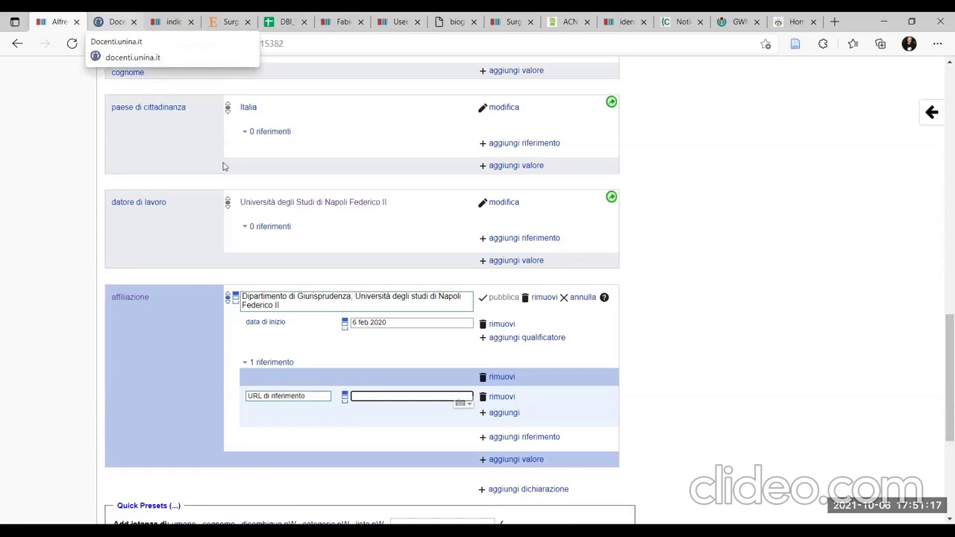
click(379, 398)
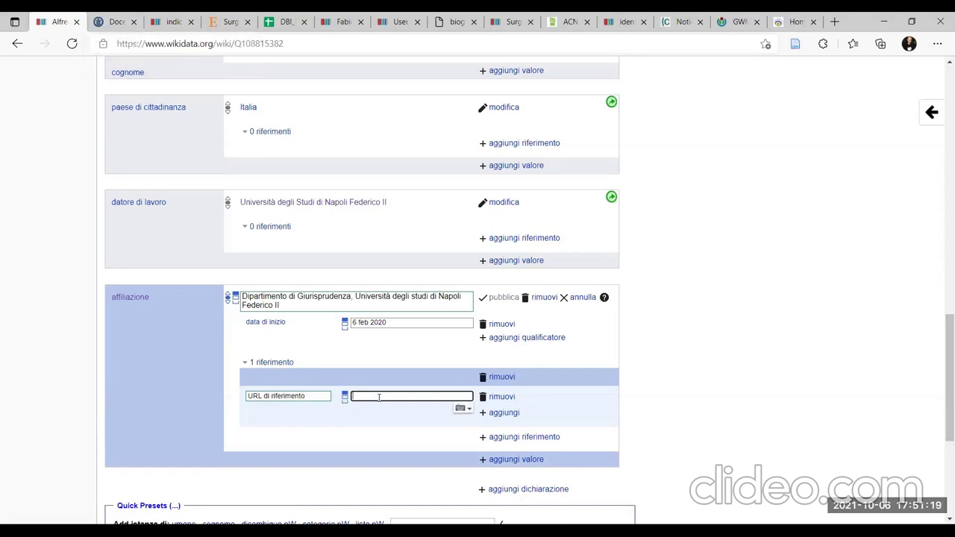
text(https://www.docenti.unina.it/alfredo.contieri)
click(493, 418)
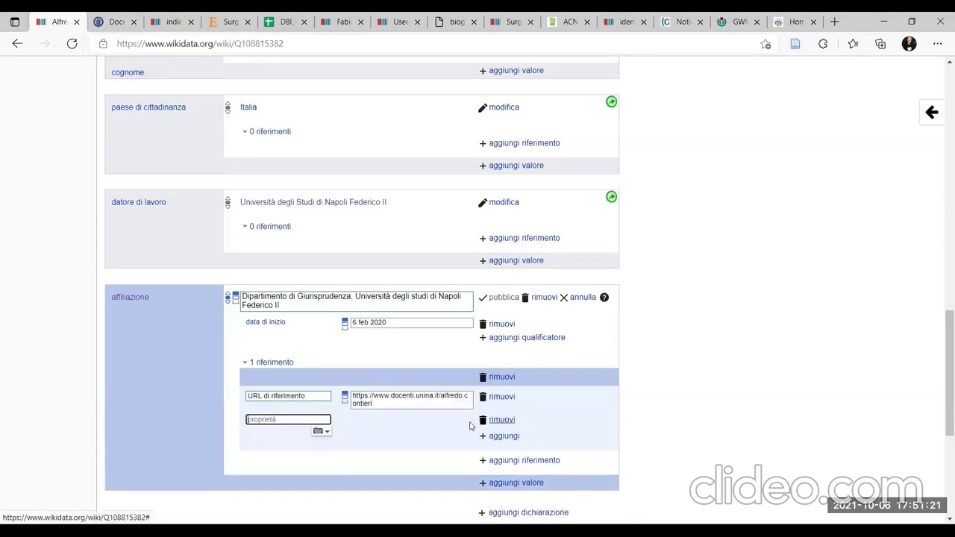
click(341, 462)
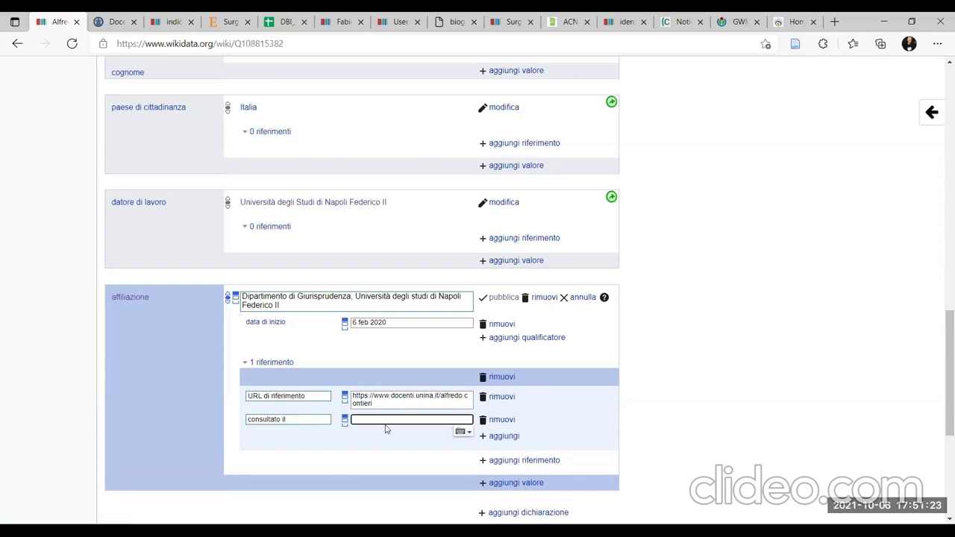
text(6 o)
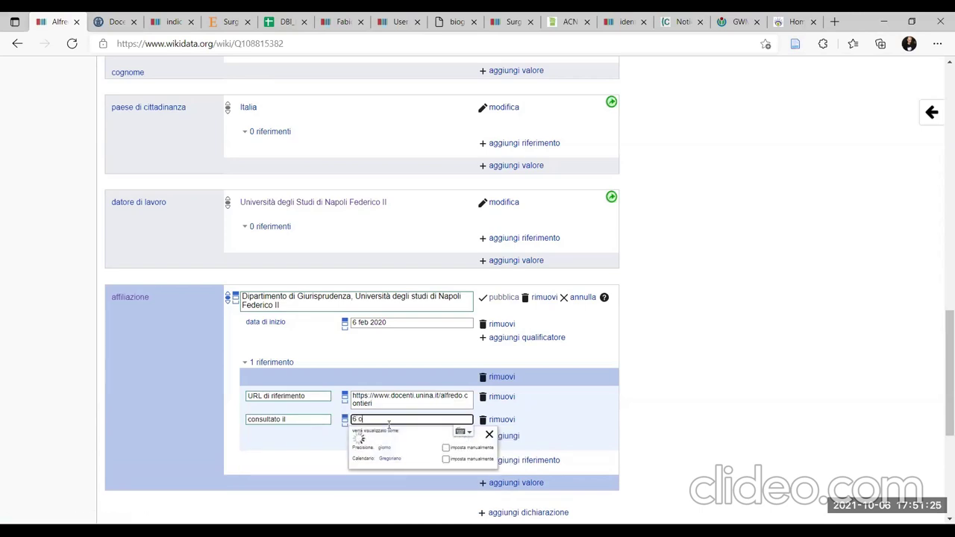
text(ttobre 2021)
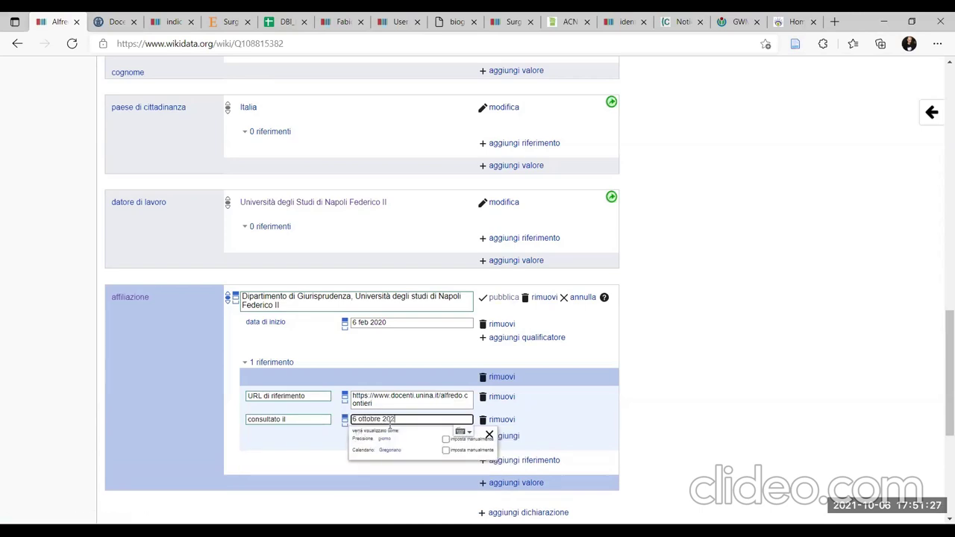
click(501, 297)
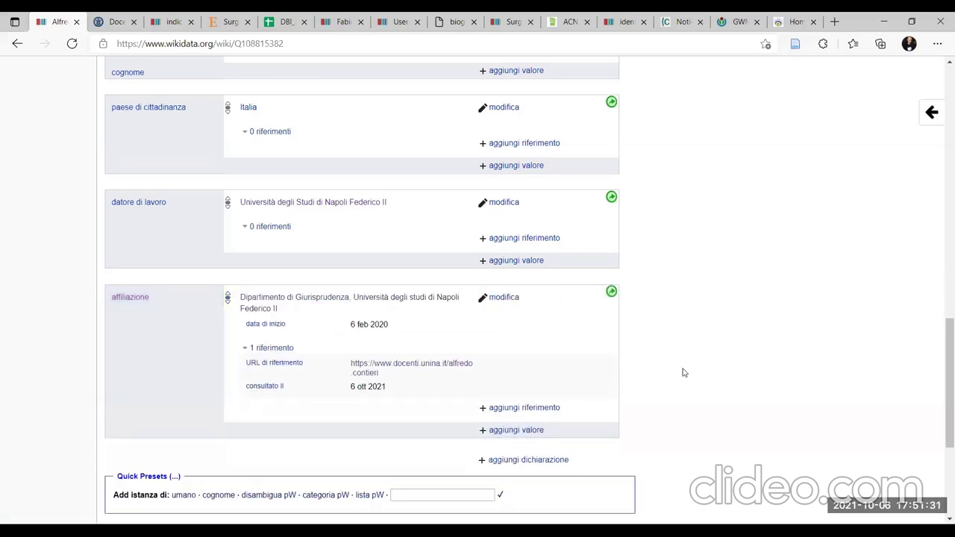
scroll(683, 372, up, 4)
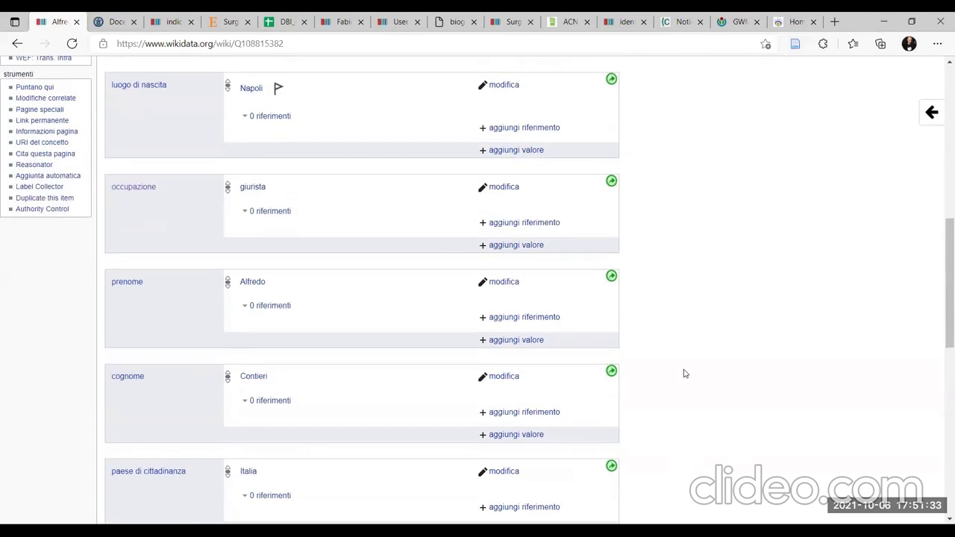
scroll(684, 373, up, 5)
scroll(684, 373, down, 4)
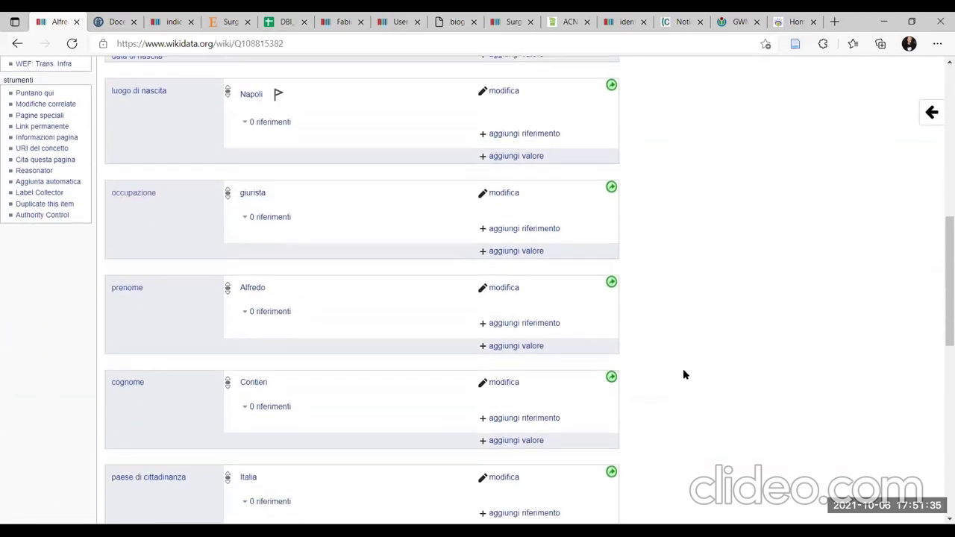
scroll(683, 373, down, 4)
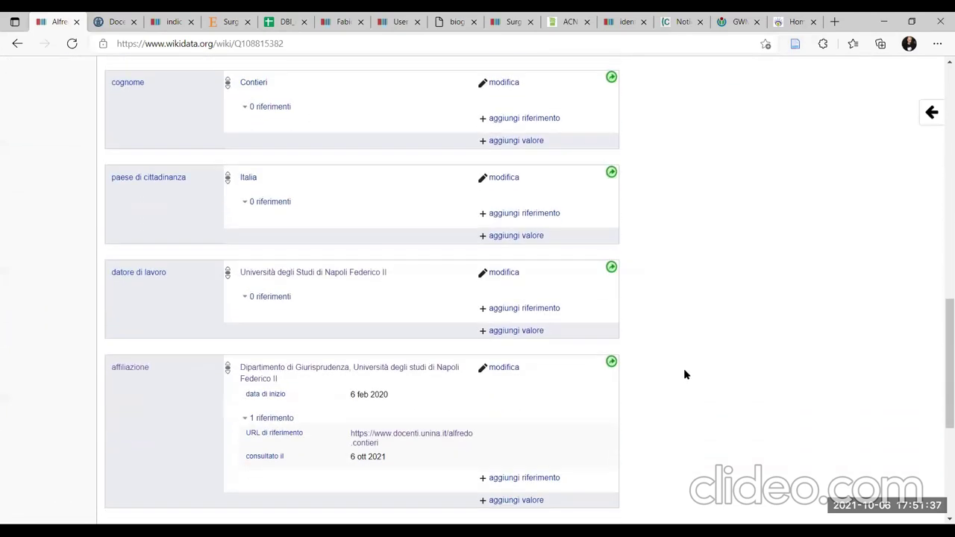
scroll(684, 375, down, 2)
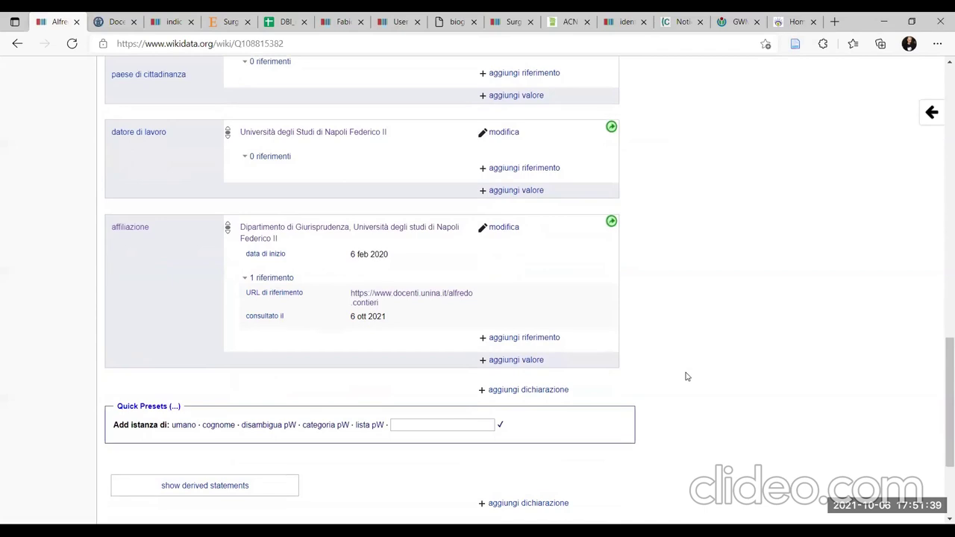
scroll(684, 376, up, 1)
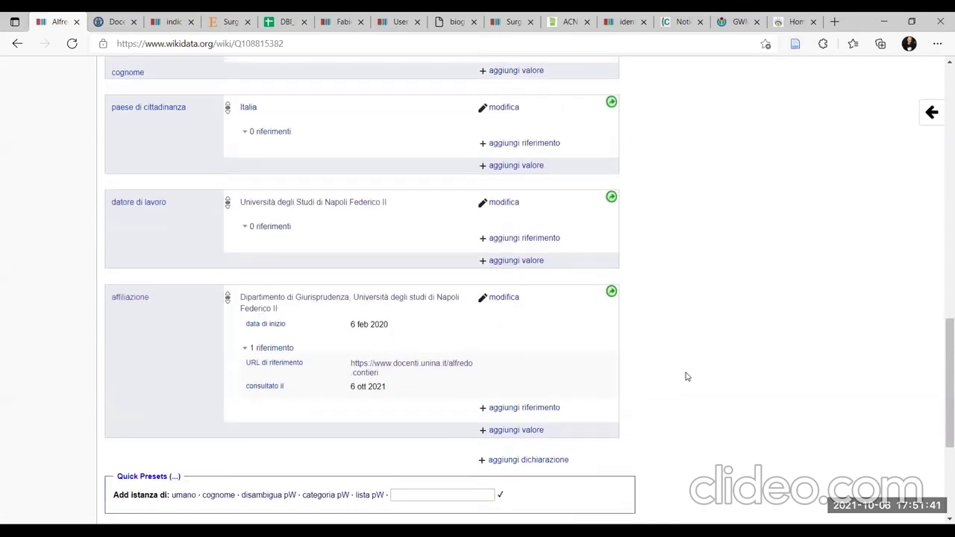
scroll(686, 377, up, 1)
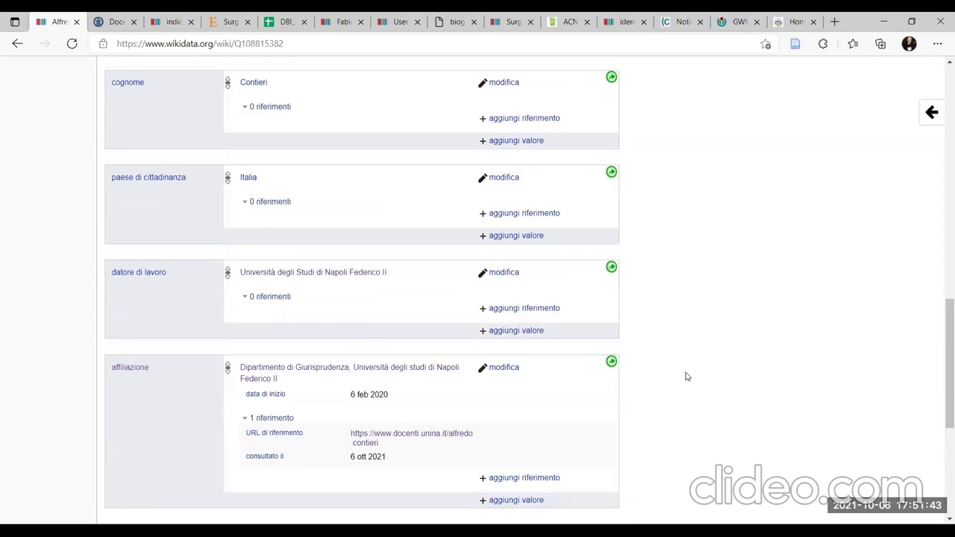
scroll(686, 377, up, 1)
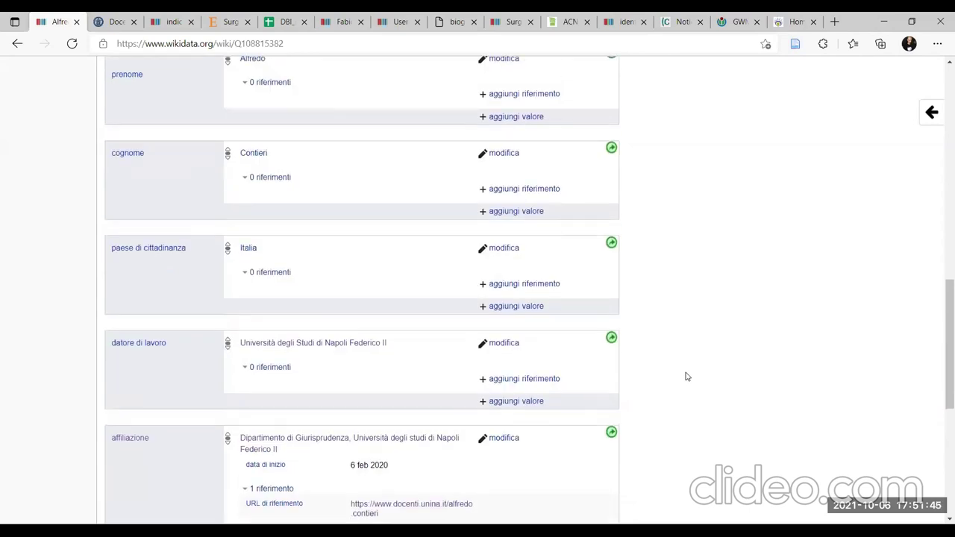
scroll(686, 377, up, 10)
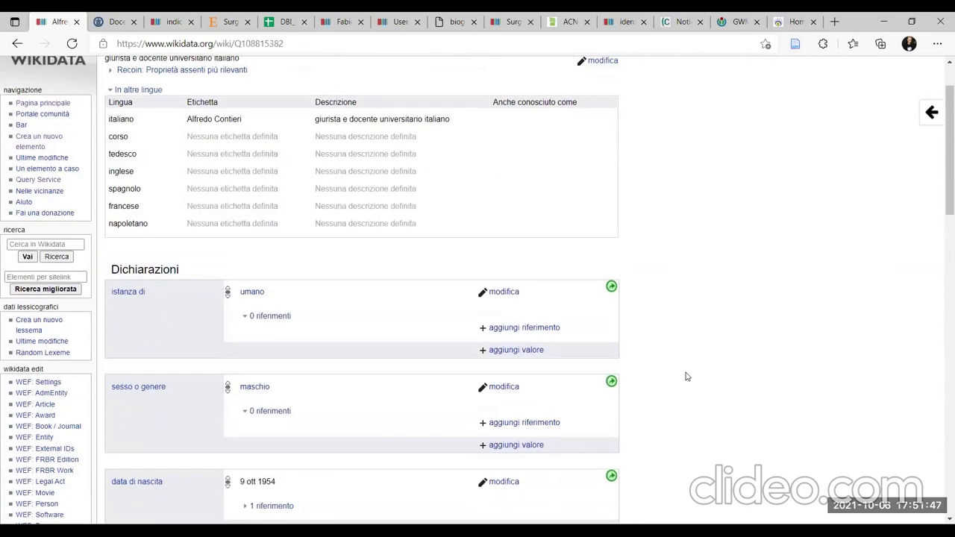
scroll(686, 376, up, 1)
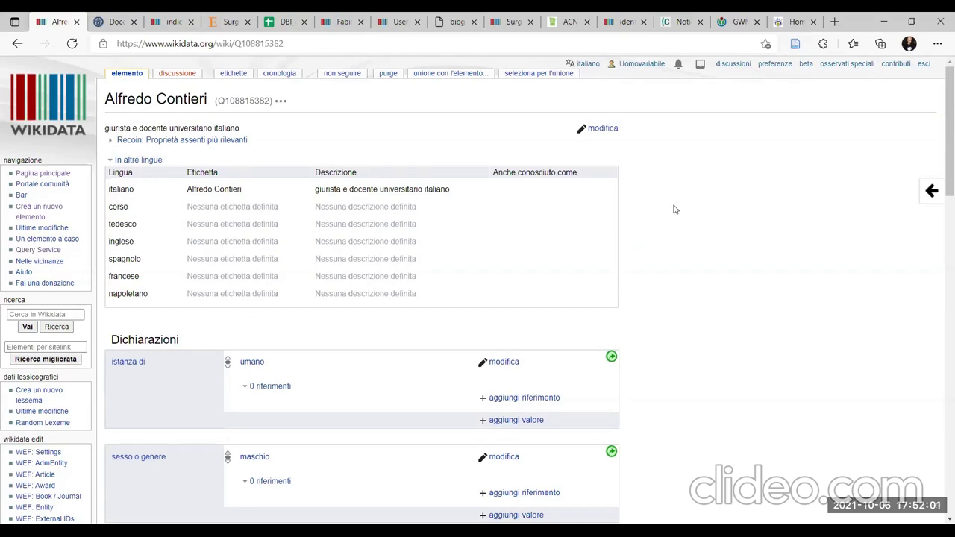
click(117, 25)
From the Wikidata property tab, web-search 'share catalogue' and open the SHARE Catalogue site
scroll(557, 219, up, 4)
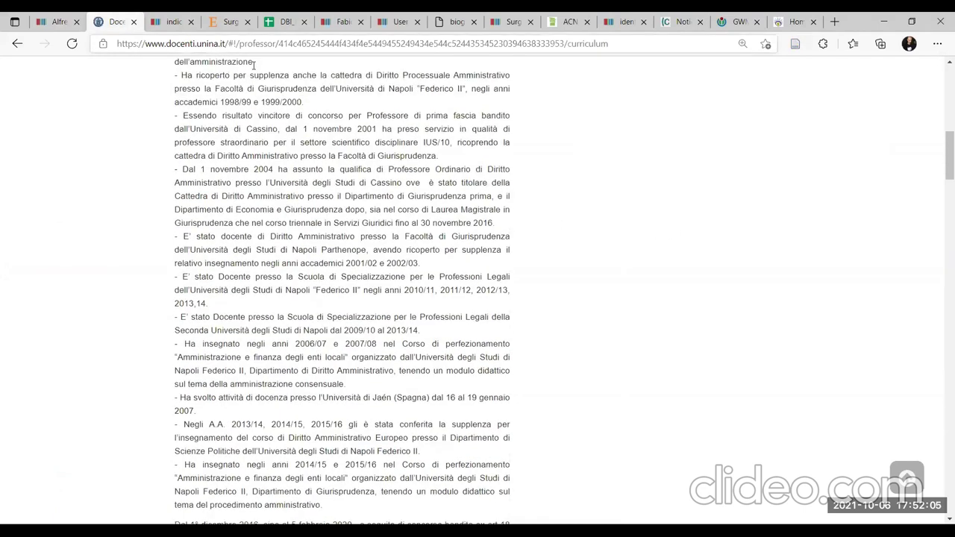
double_click(422, 44)
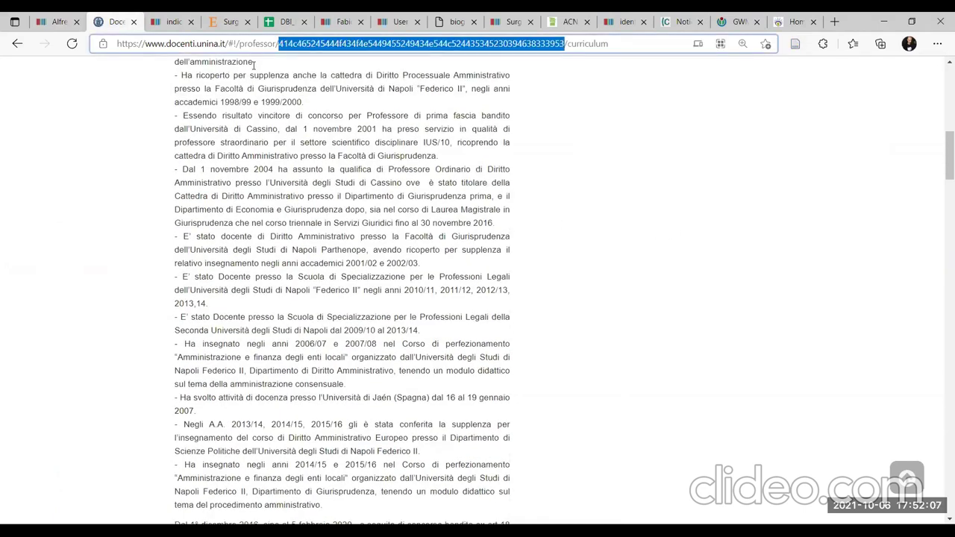
click(121, 44)
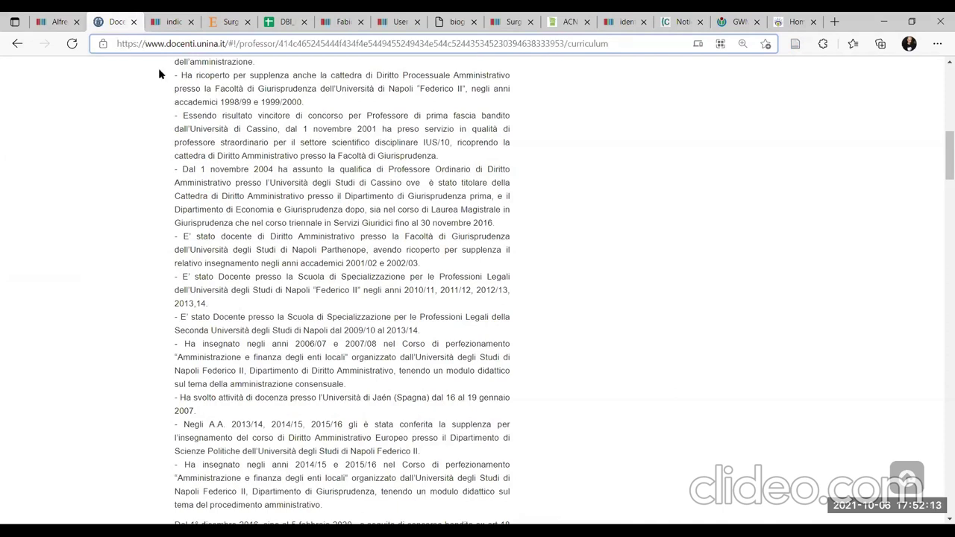
click(162, 21)
click(162, 46)
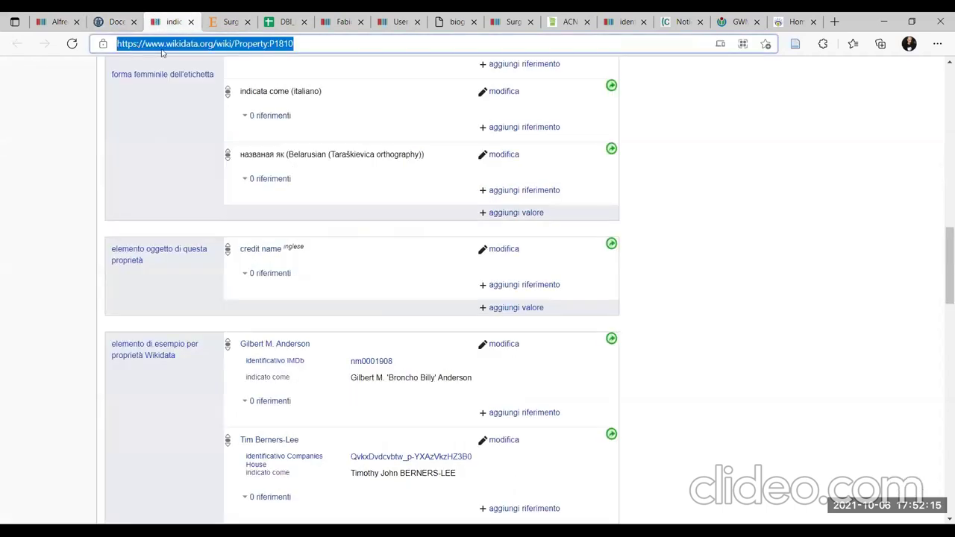
text(share catalogue)
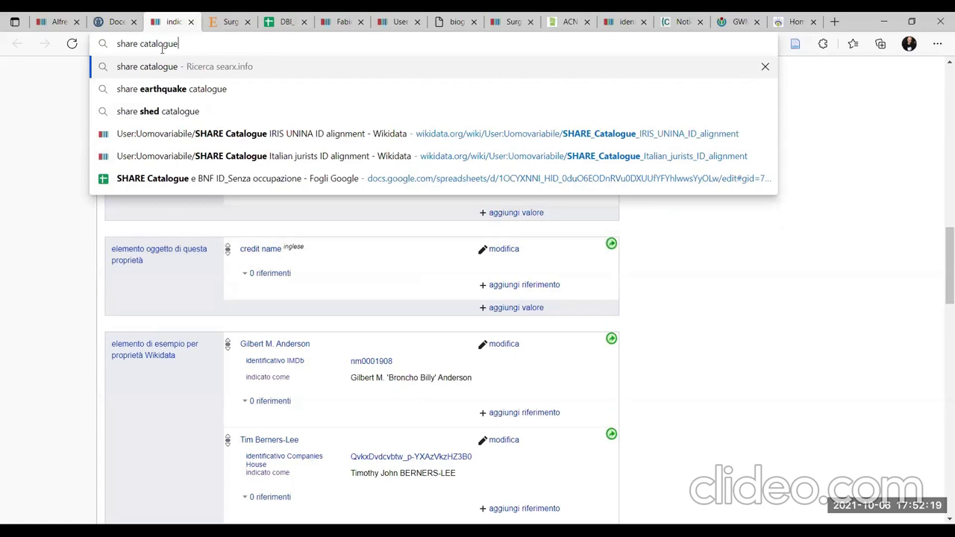
key(Return)
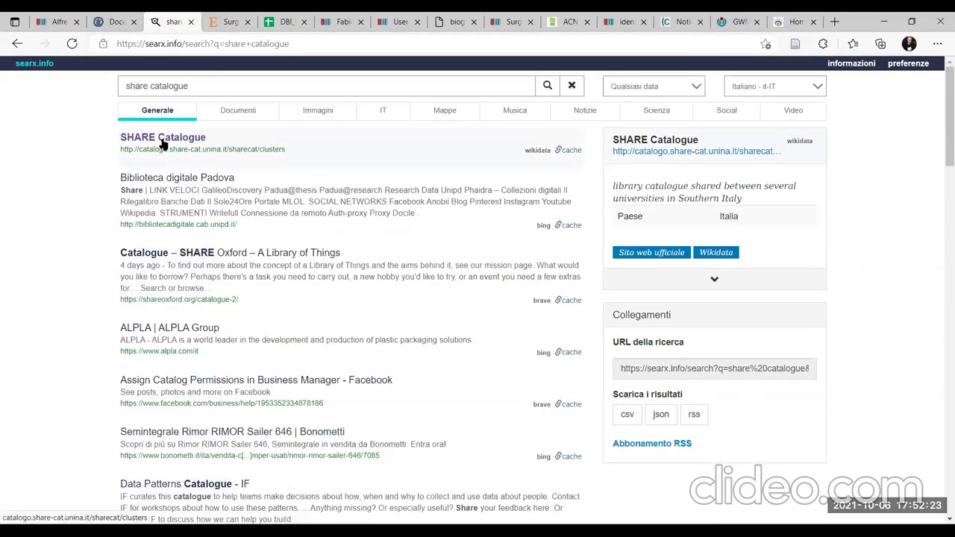
click(162, 144)
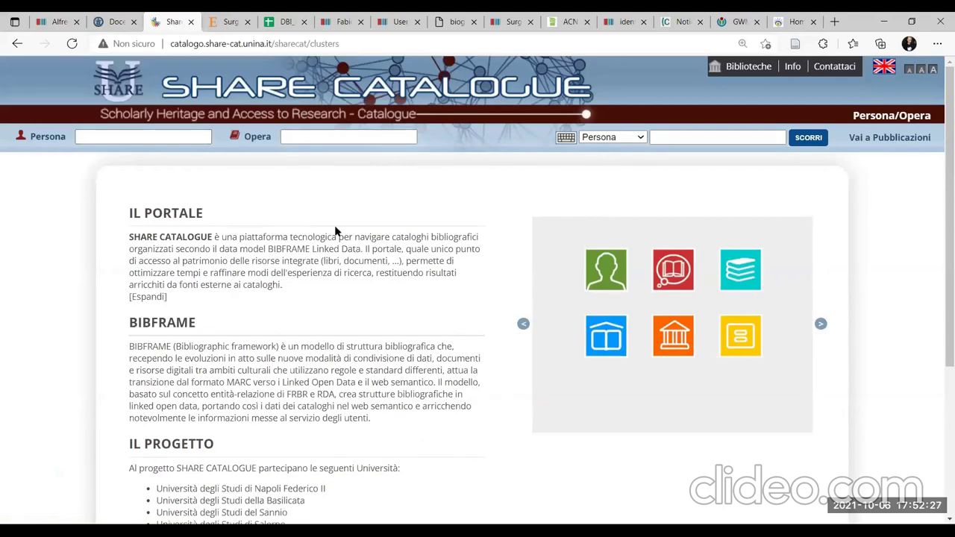
Find the person record Contieri, Alfredo, 1954- (ID 274067) in SHARE Catalogue and copy its URL
click(154, 139)
text(alfredo c)
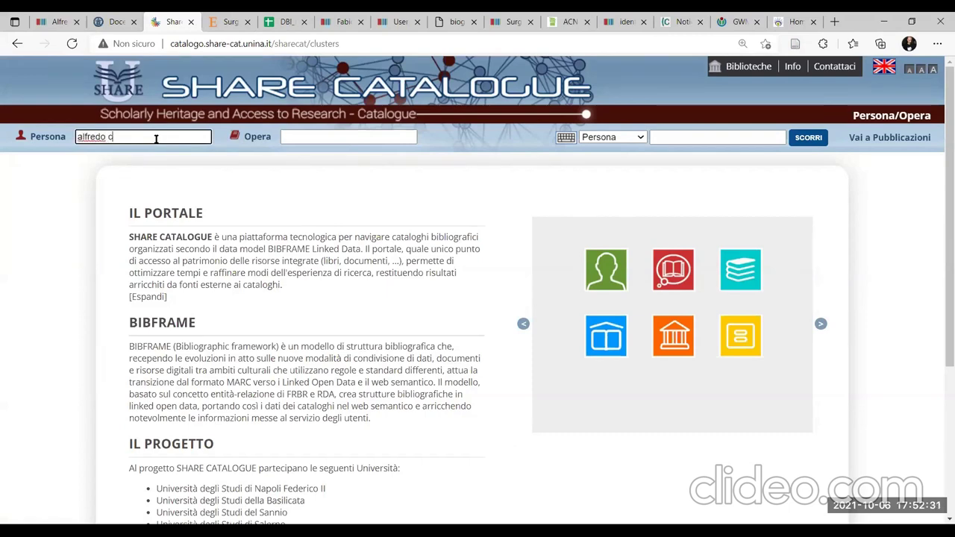
text(ontier)
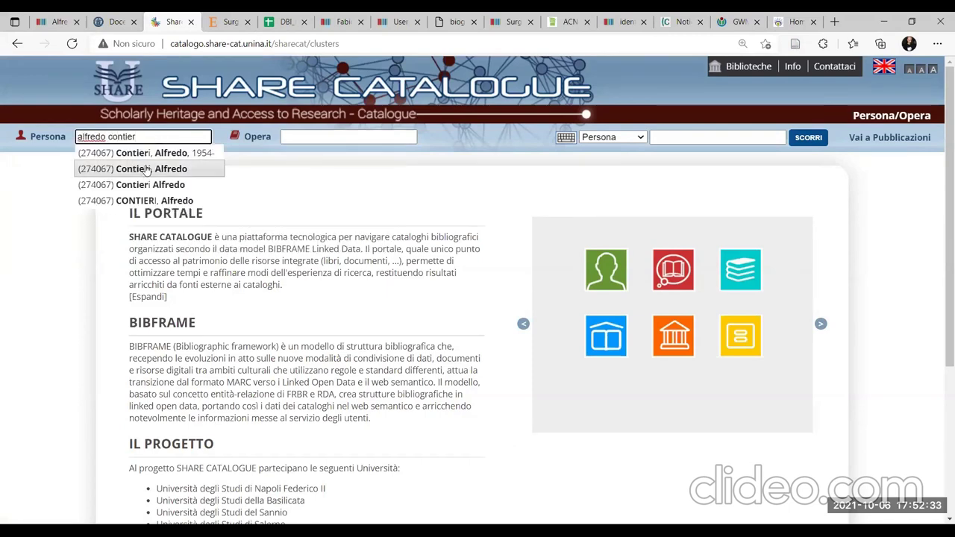
click(155, 154)
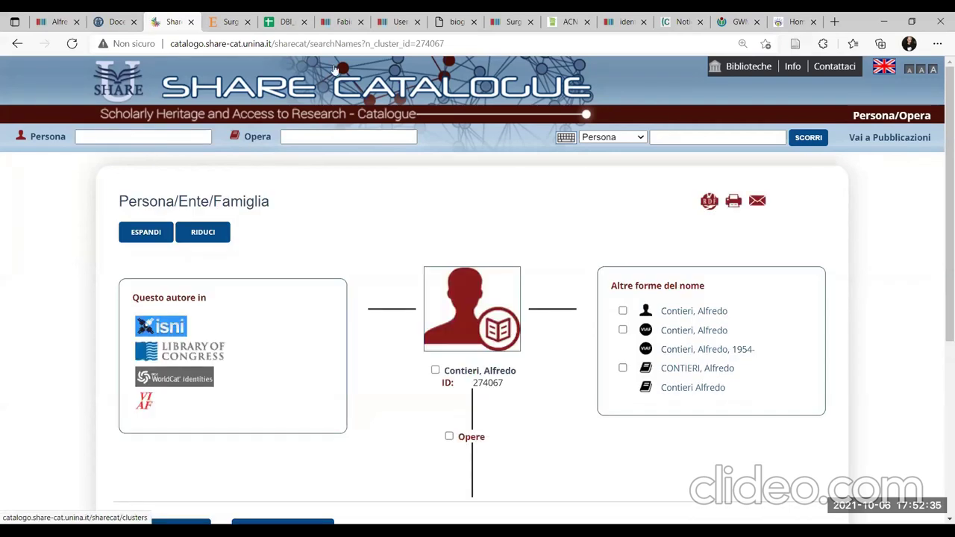
key(ctrl+l)
key(ctrl+c)
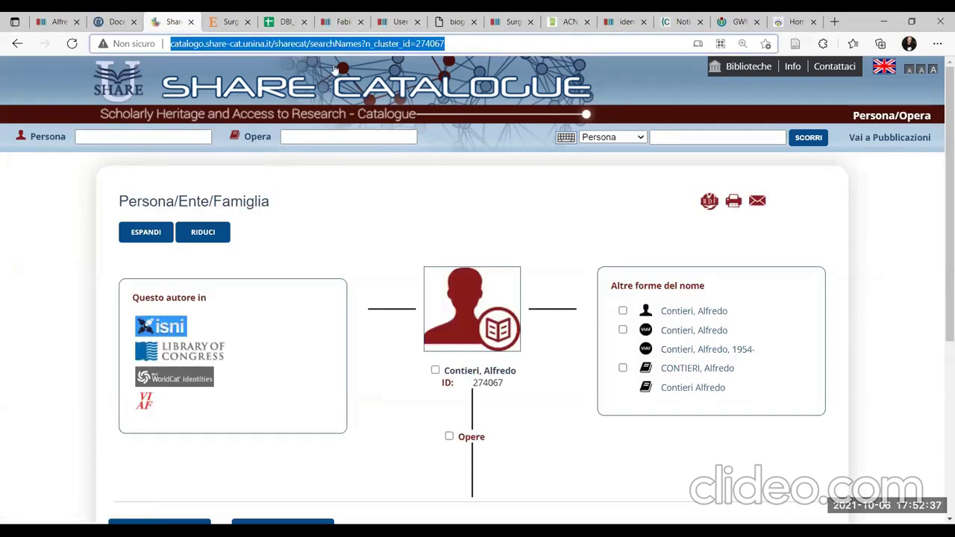
Return to the Alfredo Contieri Wikidata item and scroll through its statements
click(56, 21)
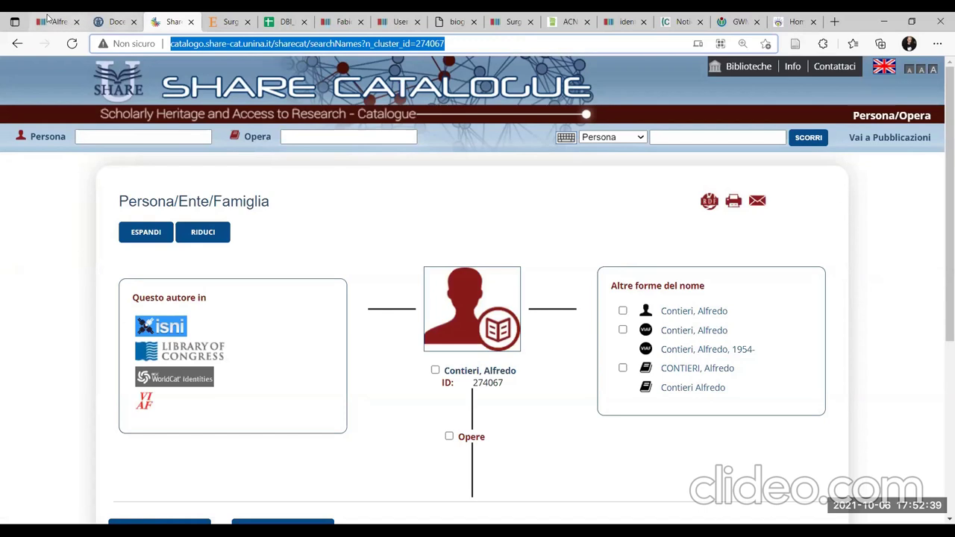
scroll(651, 337, down, 2)
scroll(651, 336, down, 10)
scroll(652, 341, up, 2)
scroll(652, 341, down, 1)
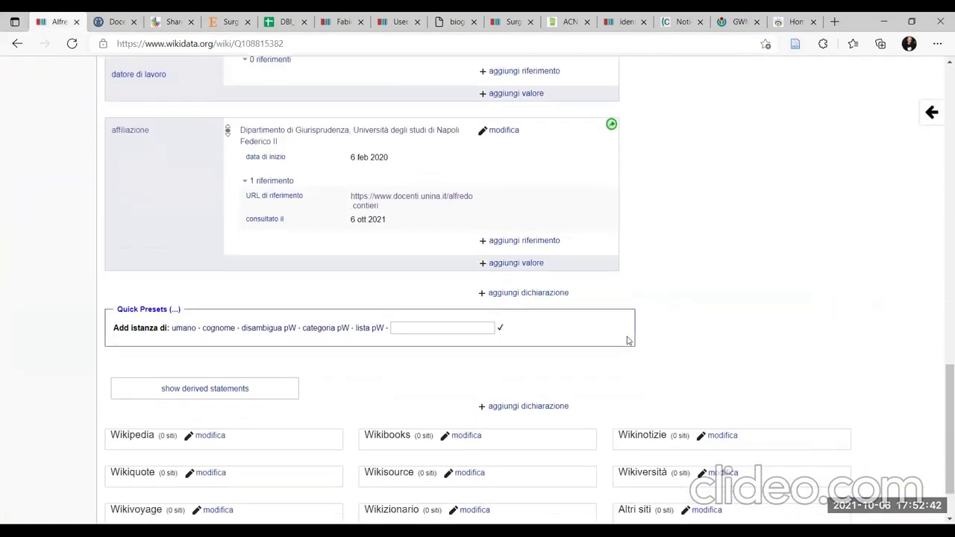
Publish an identificativo SHARE Catalogue di un autore statement trimmed to 274067, then reload the item
click(545, 293)
text(sha)
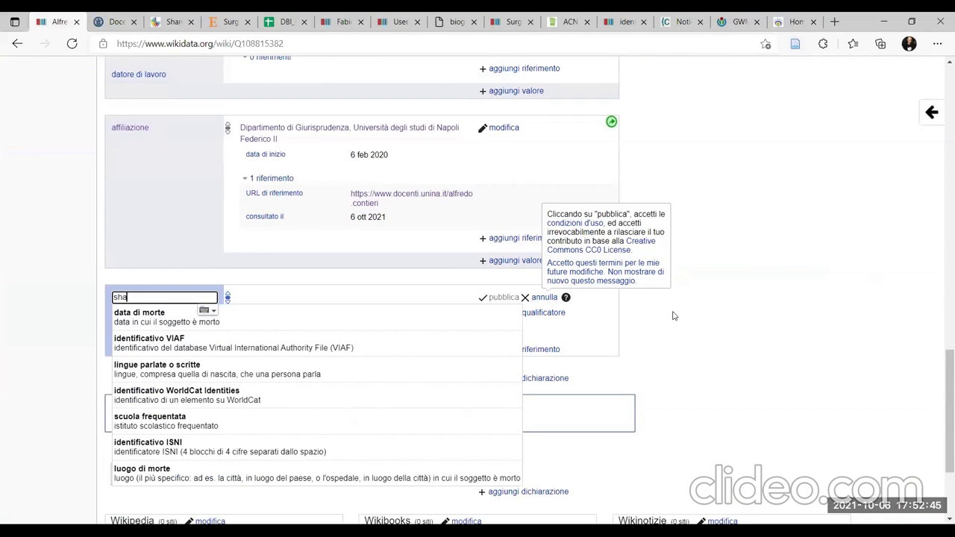
text(re catalogue)
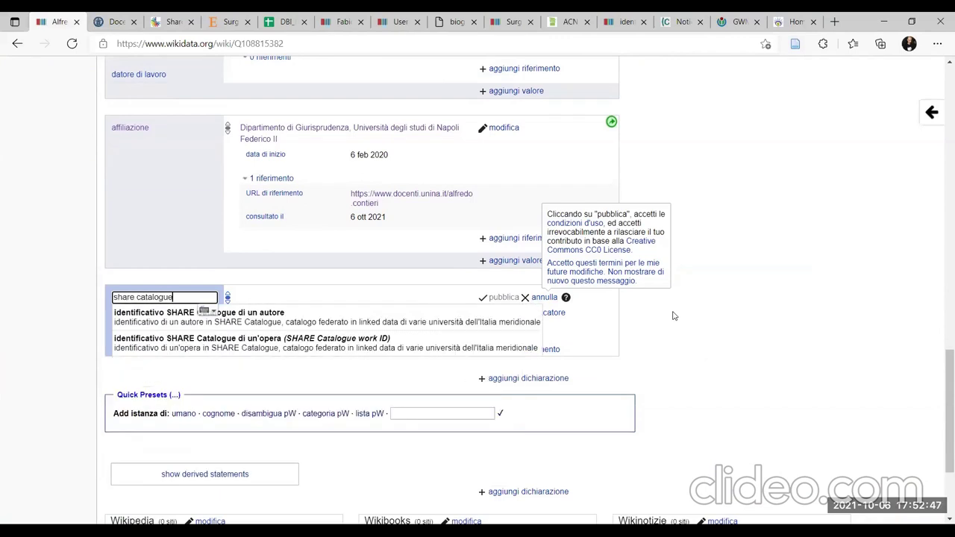
click(158, 325)
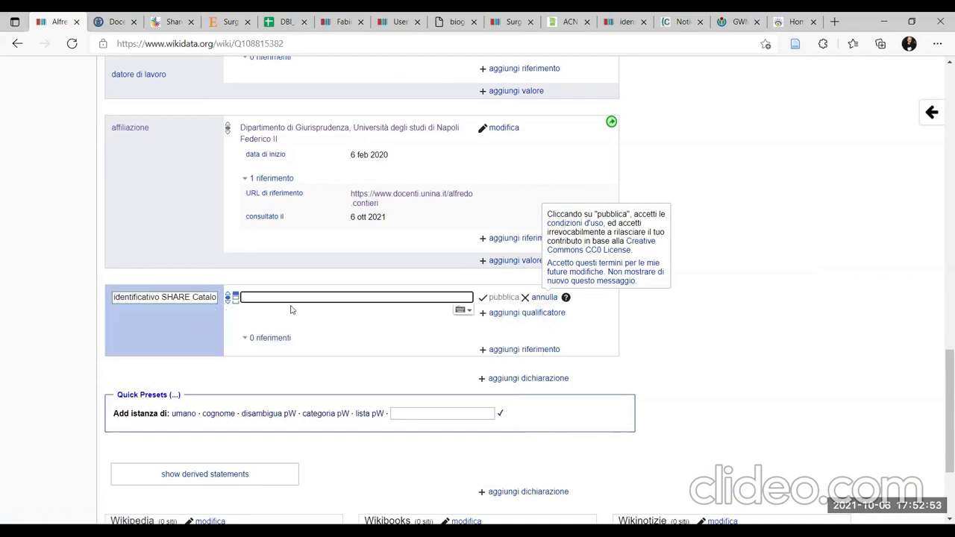
key(ctrl+v)
drag(290, 305, 244, 294)
key(BackSpace)
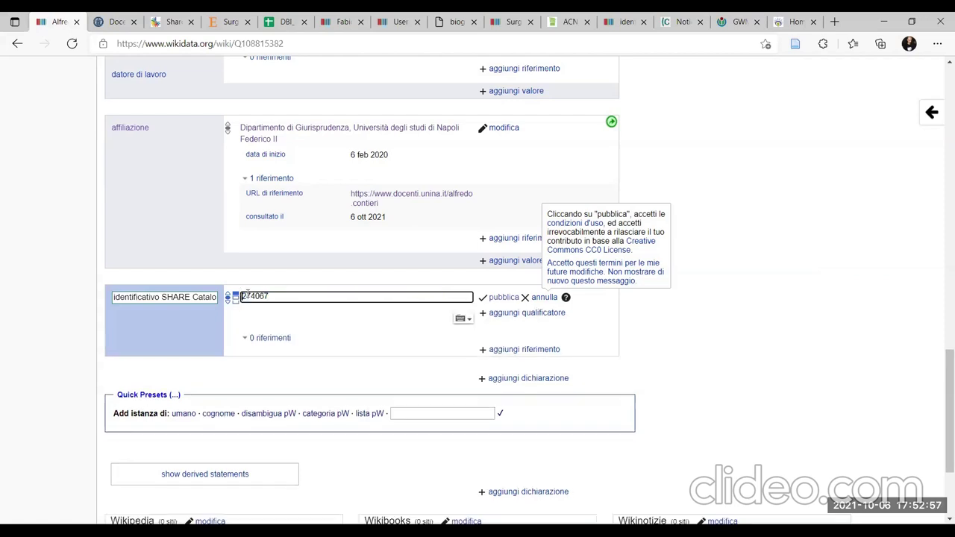
click(503, 296)
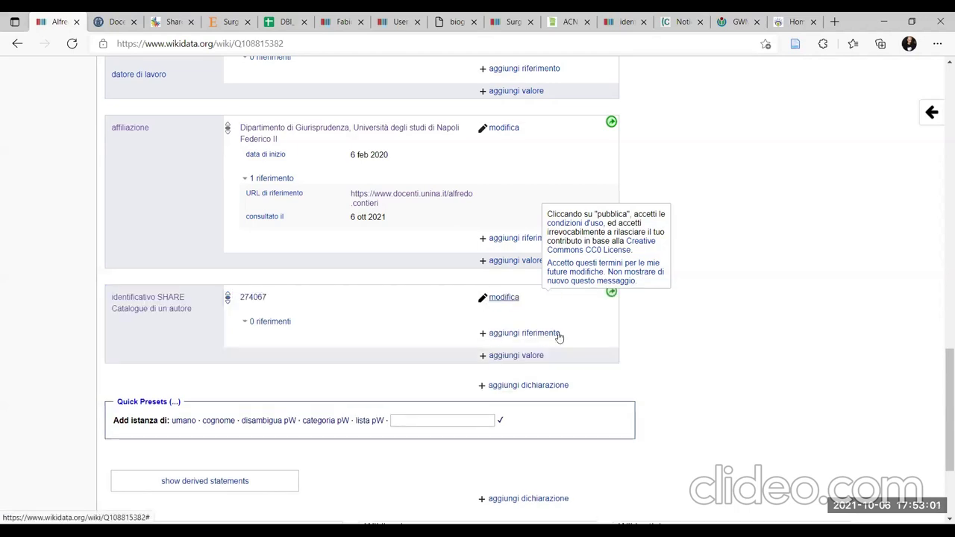
click(73, 44)
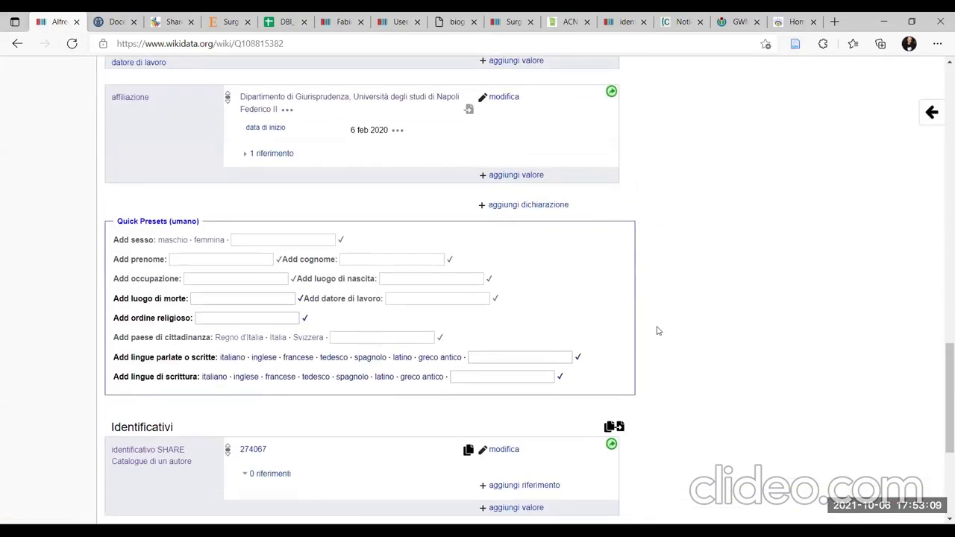
Verify SHARE Catalogue ID 274067 under Identificativi and close the Mix'n'match suggestions box
scroll(657, 330, up, 15)
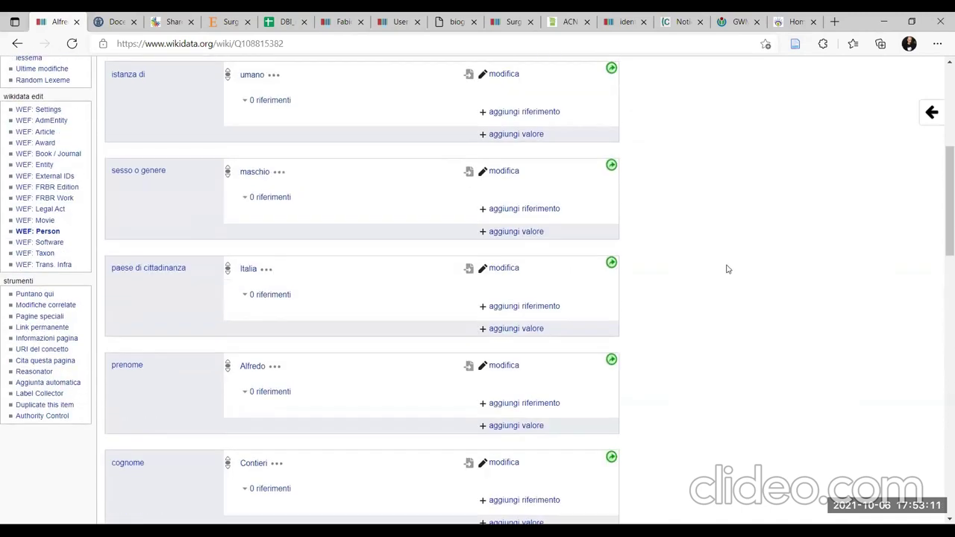
scroll(709, 277, down, 12)
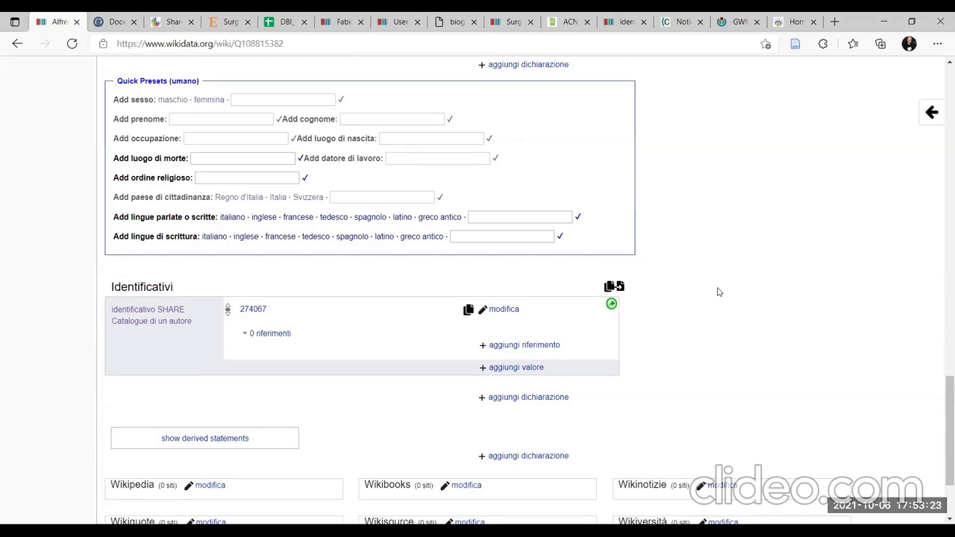
scroll(709, 290, up, 15)
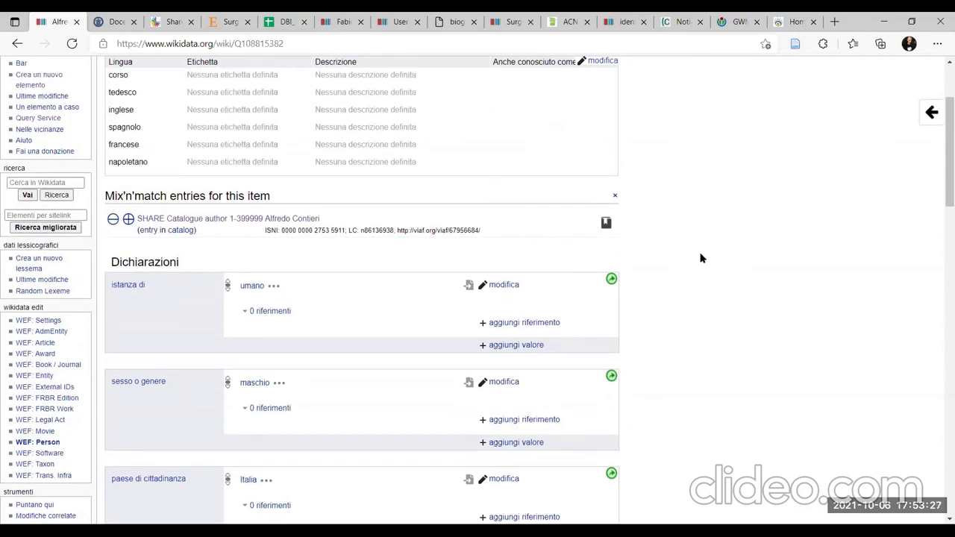
click(615, 195)
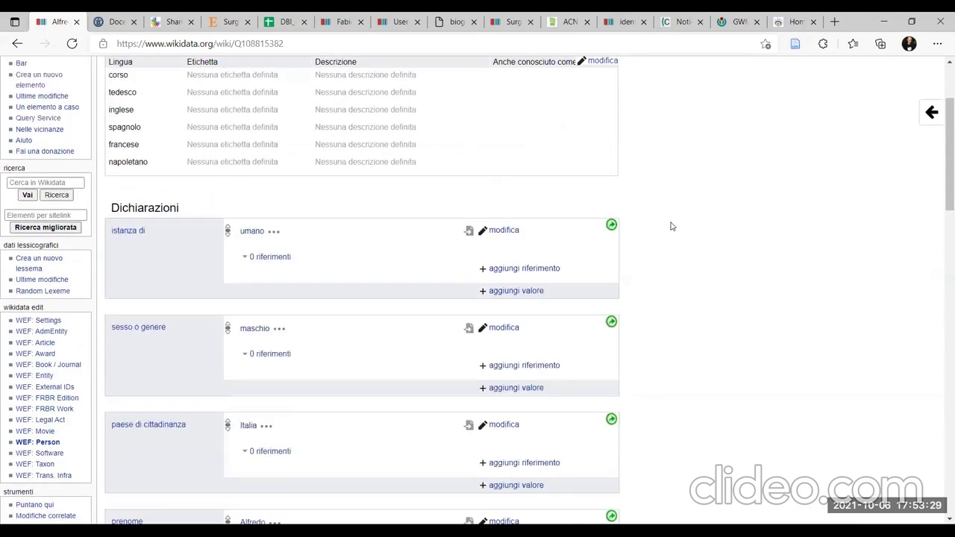
scroll(671, 226, down, 3)
scroll(672, 231, down, 5)
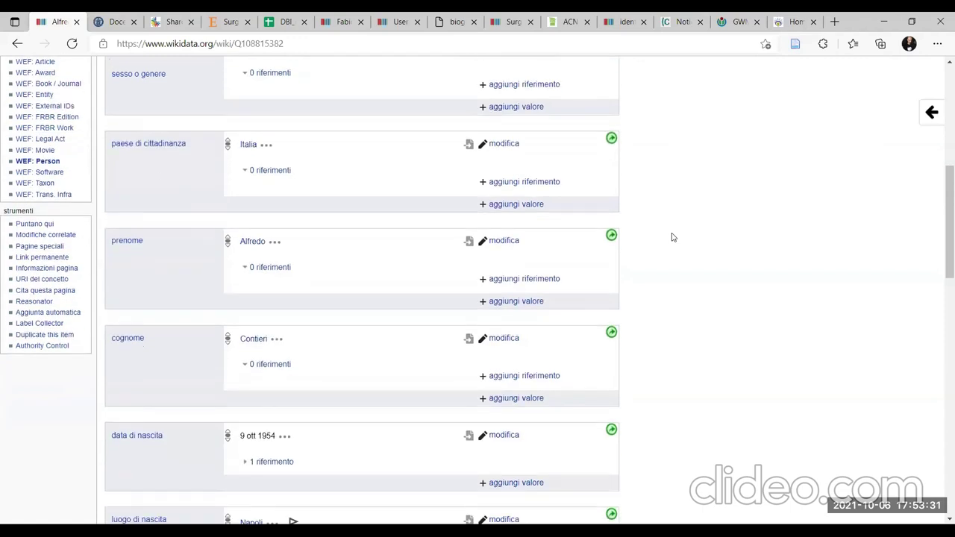
scroll(671, 238, down, 2)
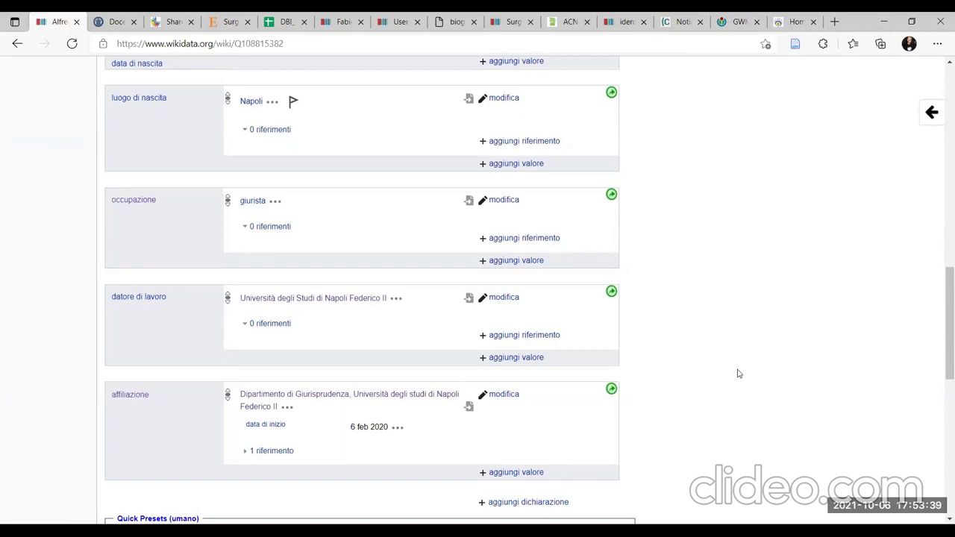
scroll(738, 373, down, 5)
click(173, 21)
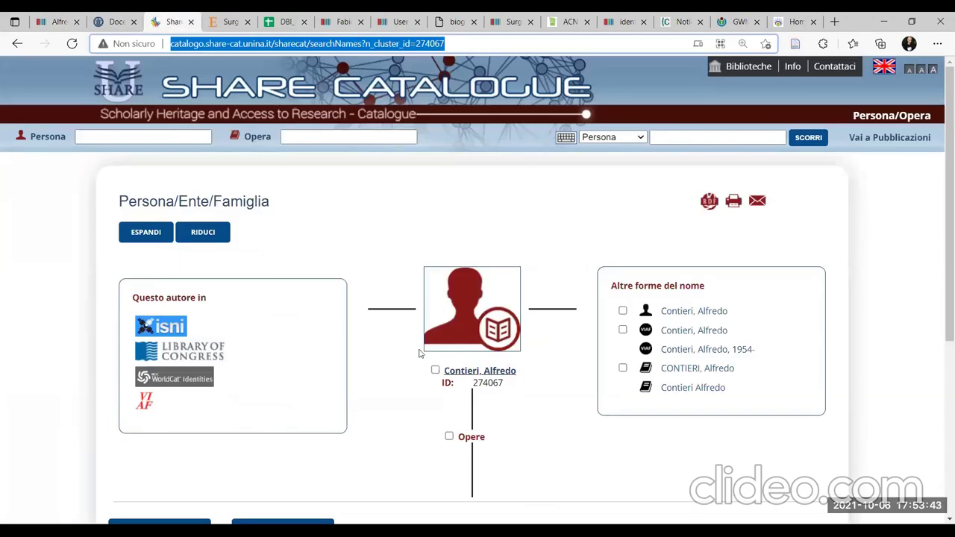
Open the linked VIAF record in a new tab and select its ID 67956684
scroll(421, 351, down, 2)
scroll(480, 303, up, 2)
right_click(146, 409)
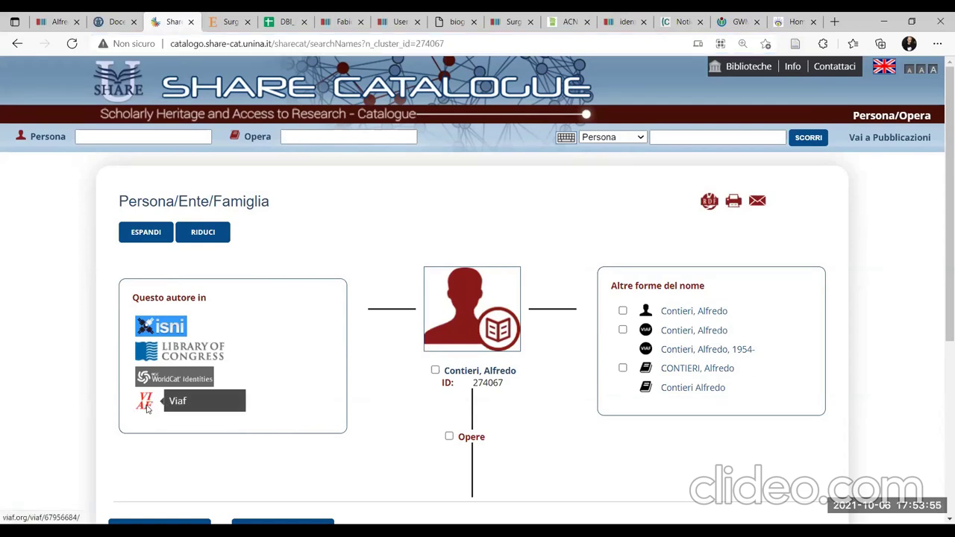
click(266, 144)
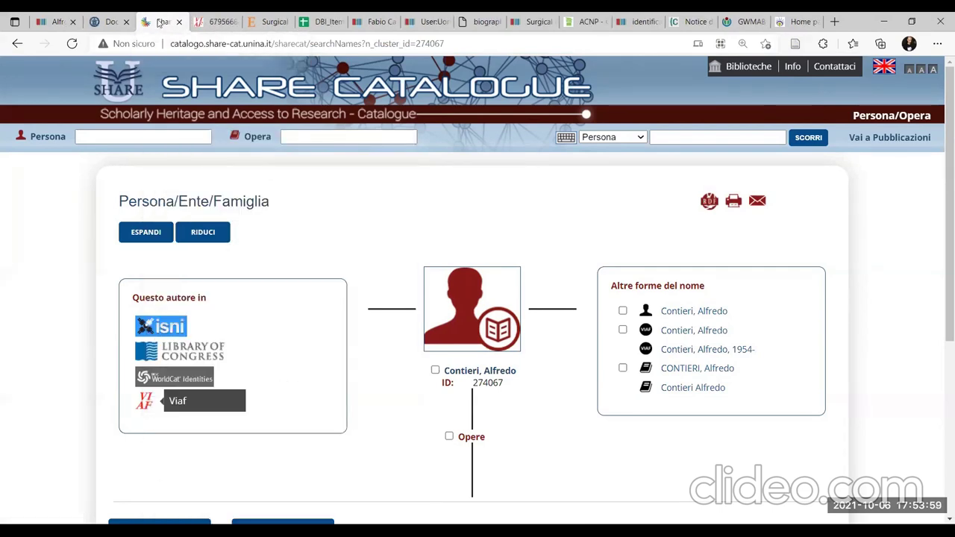
click(200, 21)
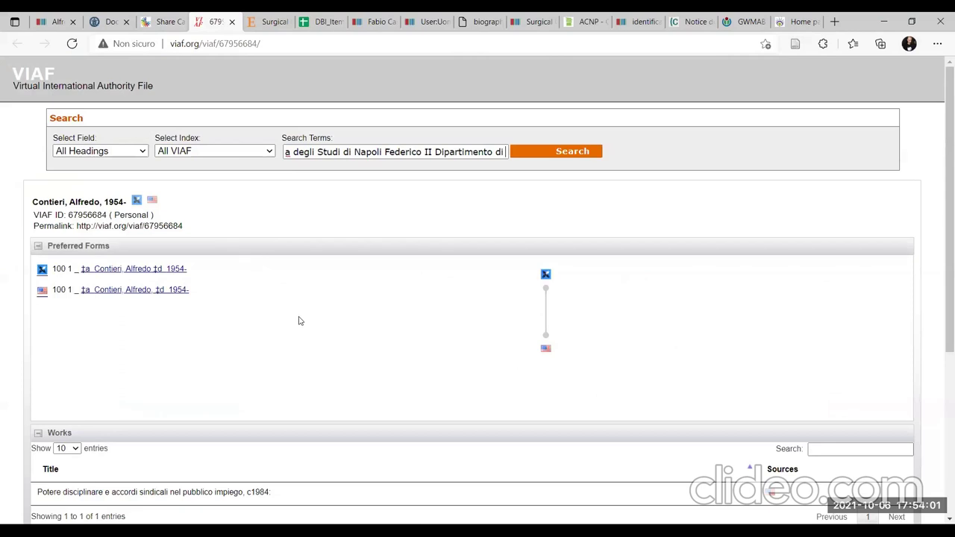
drag(69, 215, 107, 215)
key(ctrl+c)
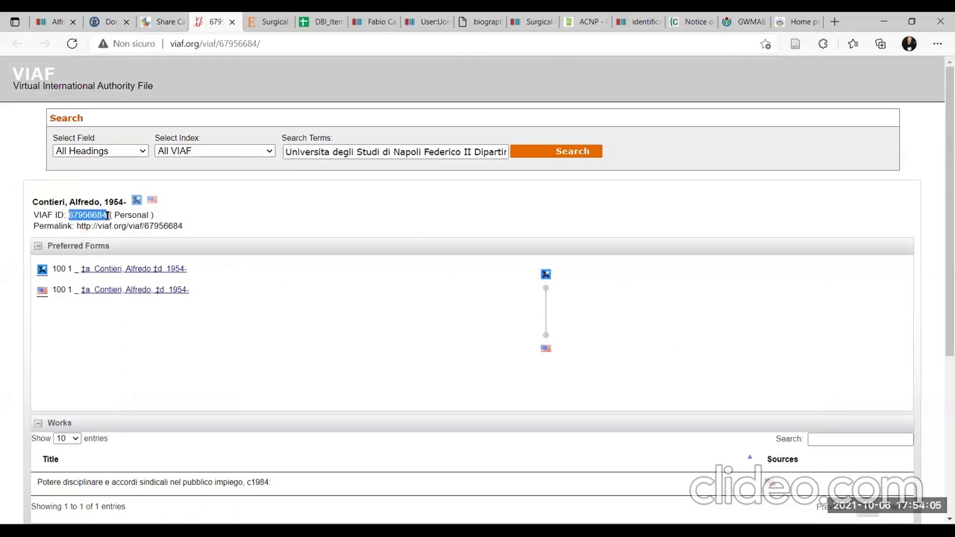
click(56, 22)
Add and publish an identificativo VIAF statement with value 67956684
scroll(522, 403, up, 1)
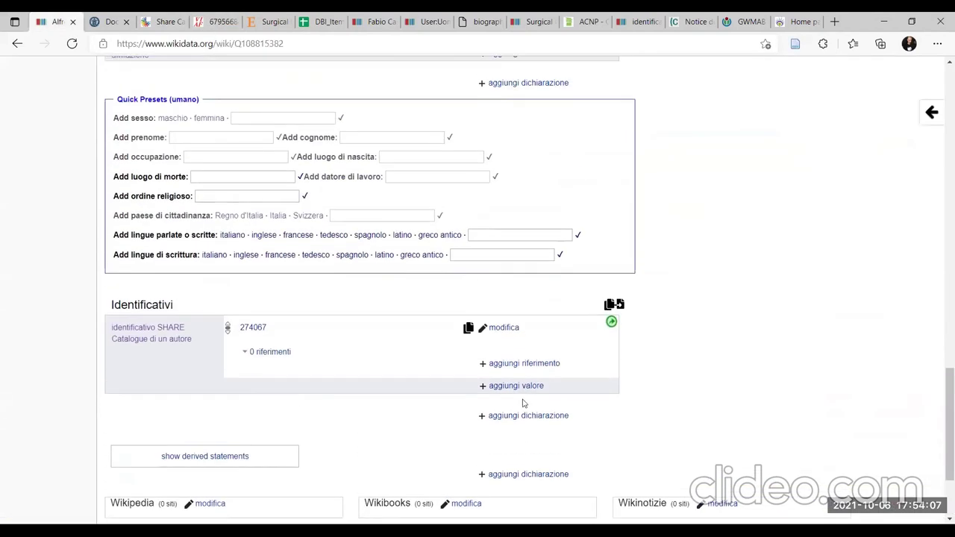
click(496, 414)
text(viaf)
click(339, 441)
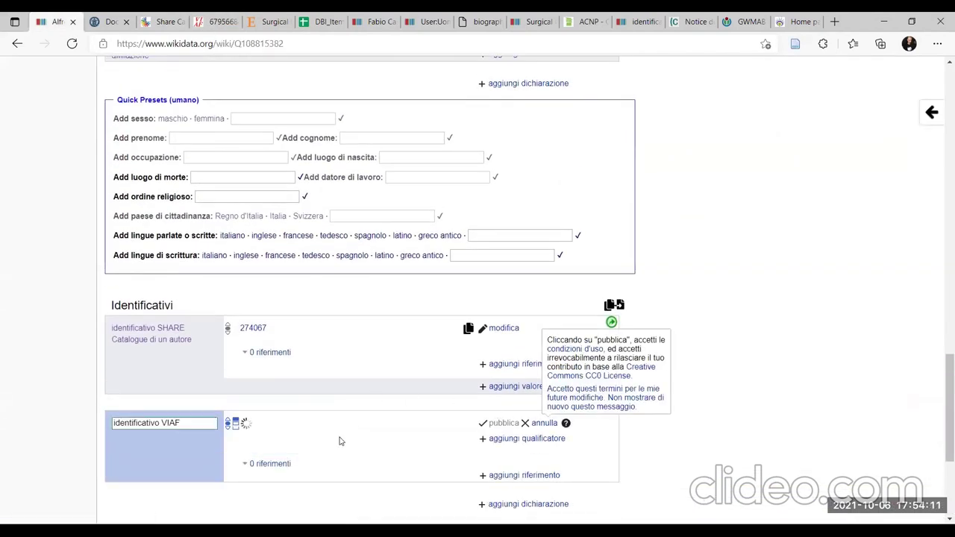
key(ctrl+v)
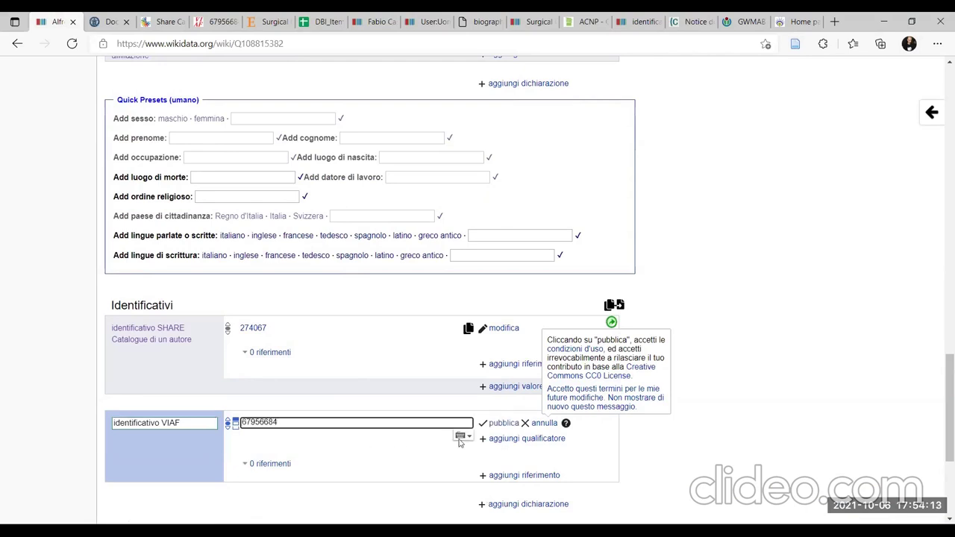
click(501, 423)
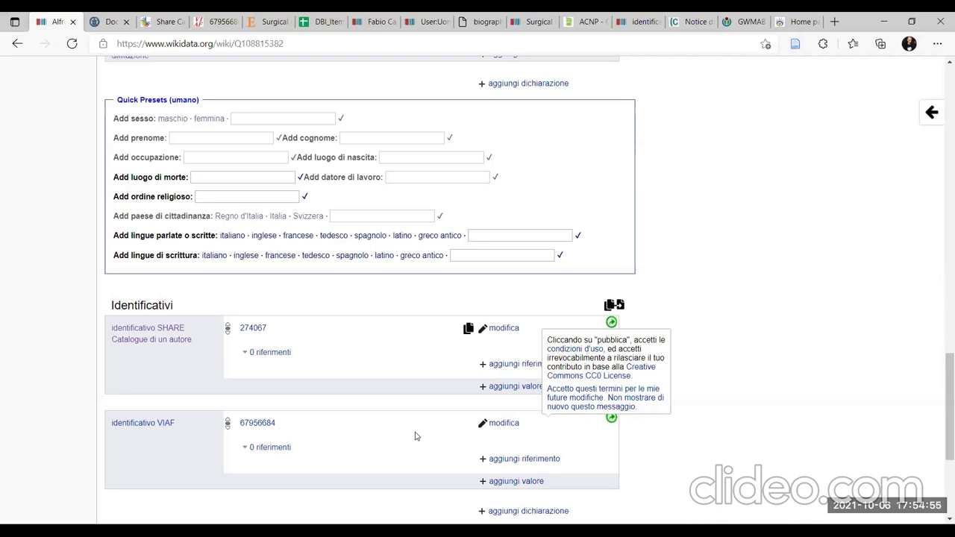
Load the IRIS UNINA repository and browse it by author
click(153, 27)
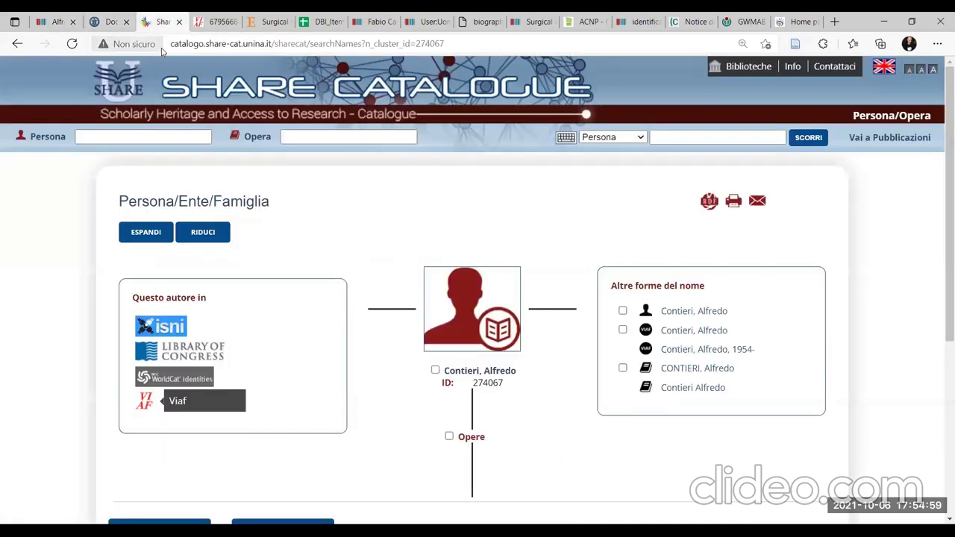
click(162, 48)
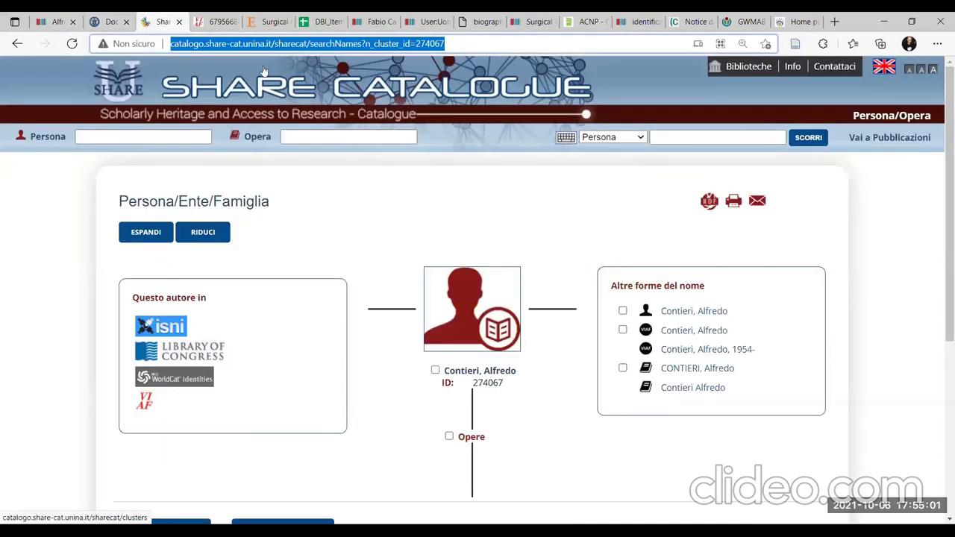
text(iri)
key(Return)
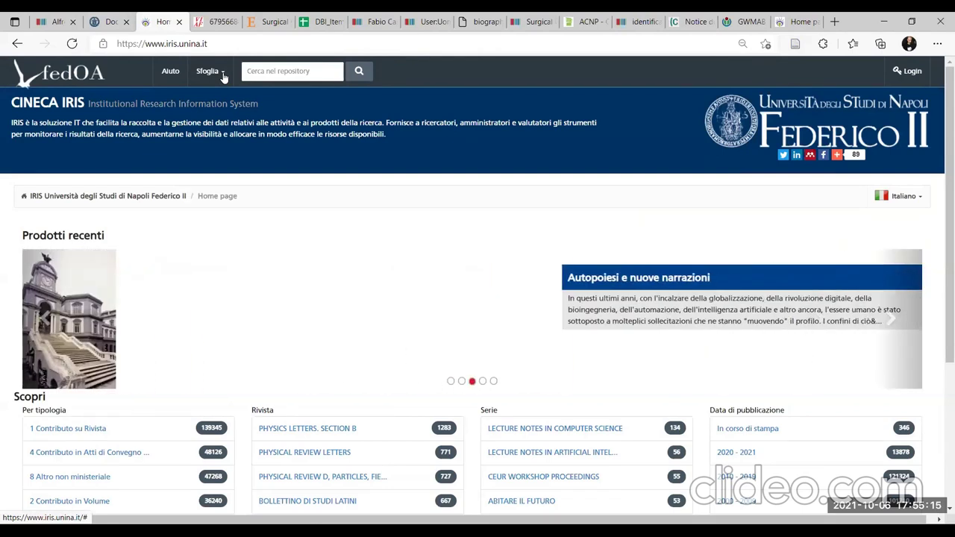
click(222, 77)
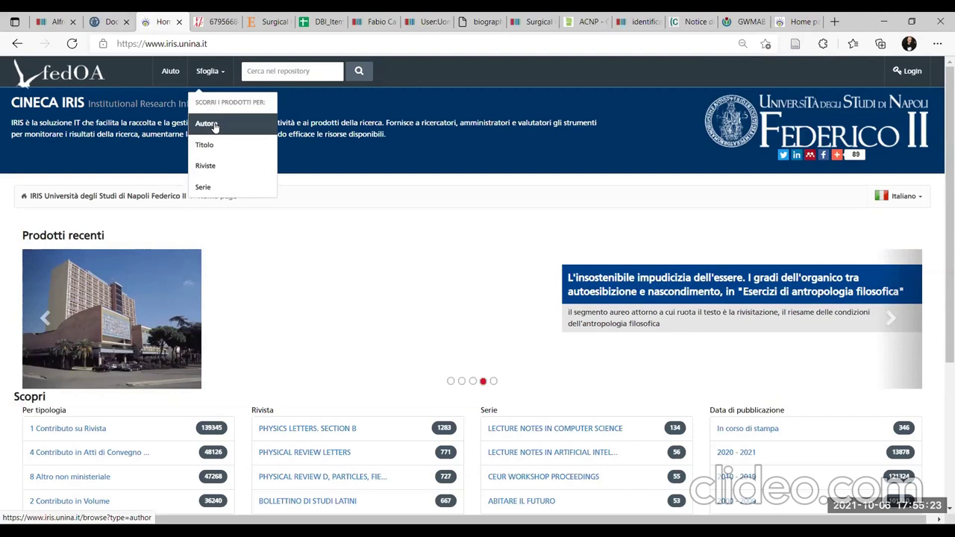
click(214, 126)
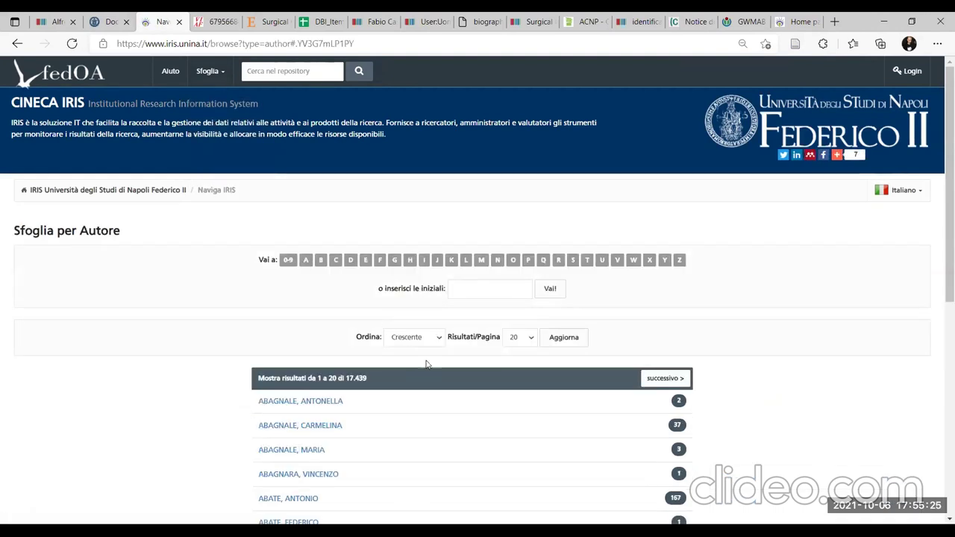
Jump to 'contieri', open CONTIERI, ALFREDO's 84-publication listing and copy its URL
click(470, 290)
text(contieri)
click(556, 293)
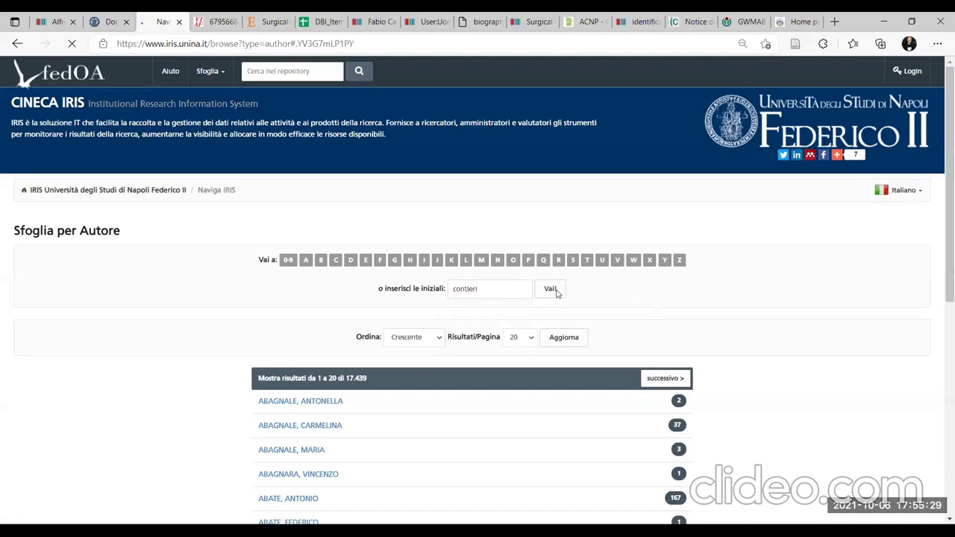
click(297, 404)
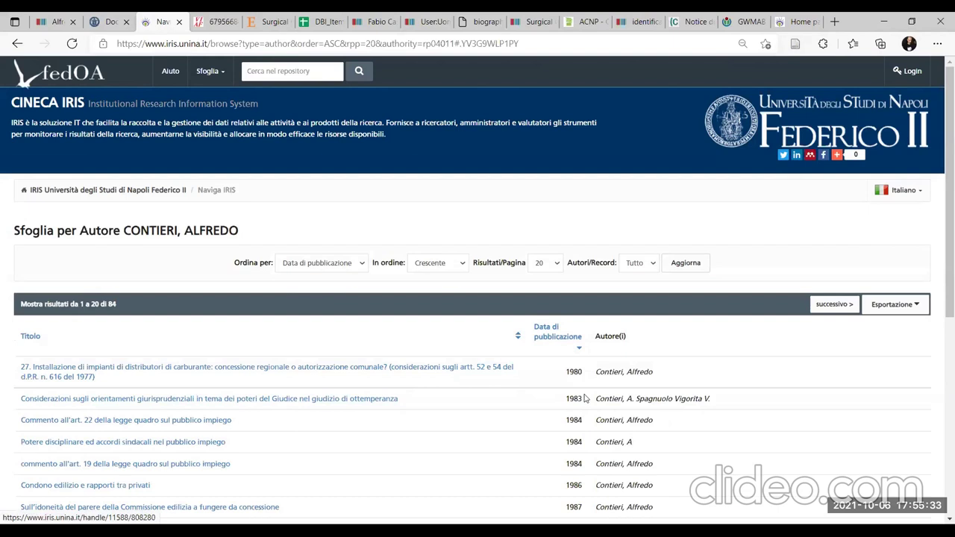
click(158, 44)
key(ctrl+c)
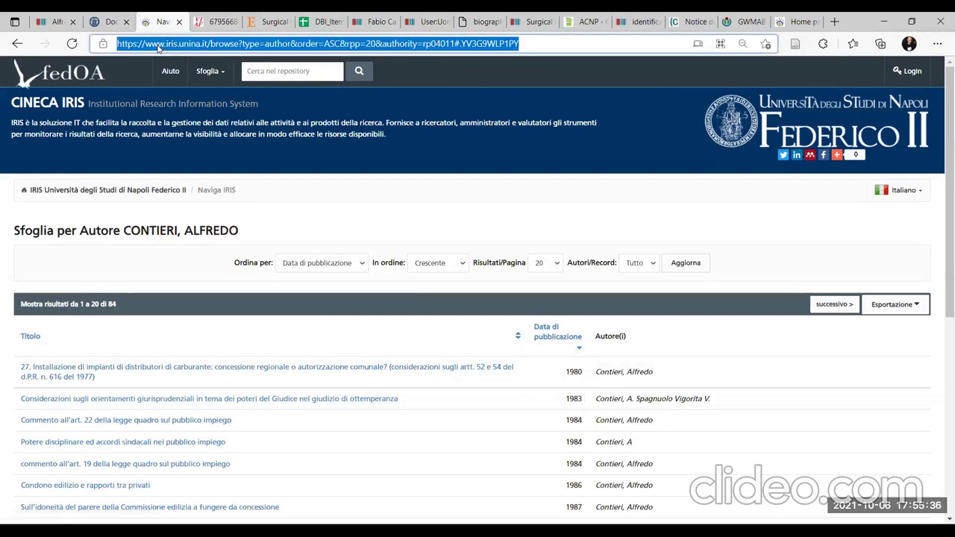
click(55, 20)
Publish an identificativo IRIS UNINA di un autore statement with the pasted URL trimmed to 04011
scroll(507, 384, down, 2)
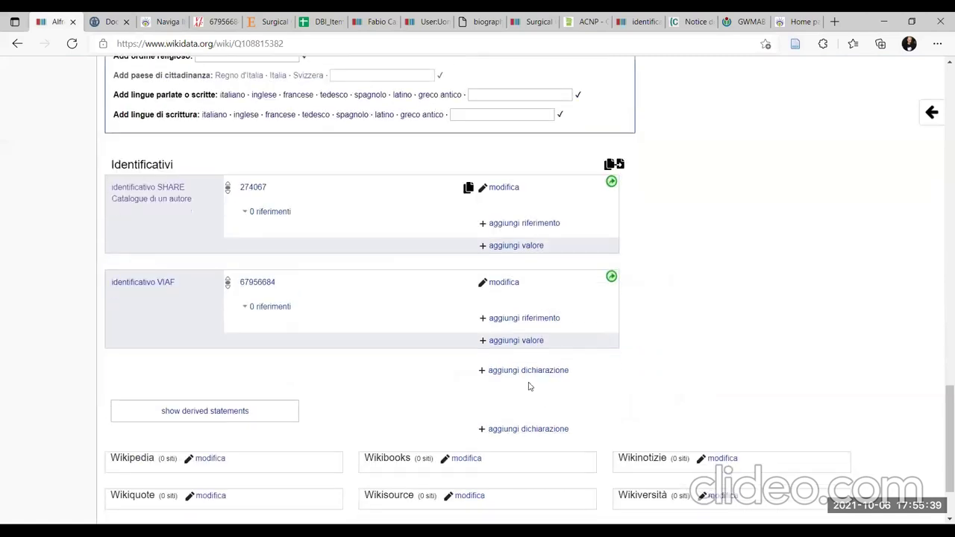
click(534, 372)
text(in)
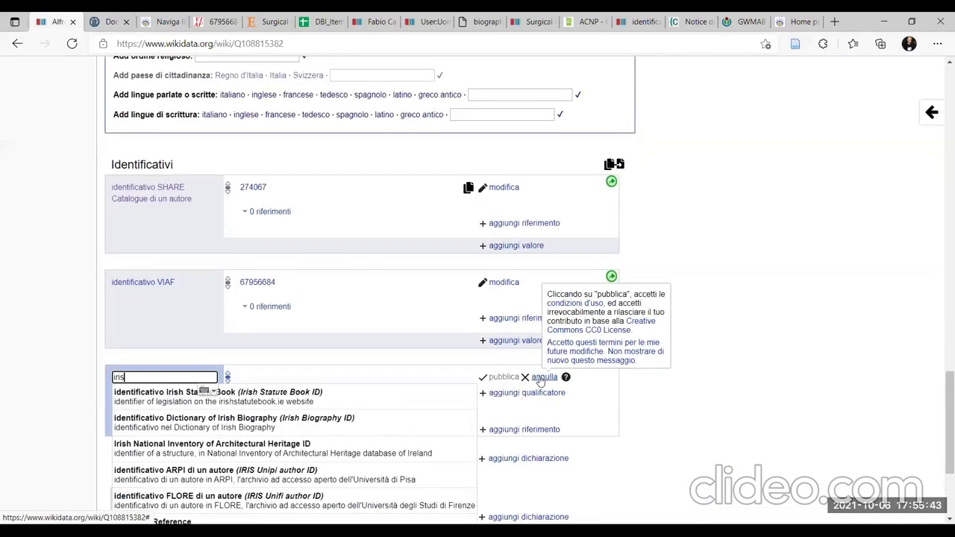
text(unina)
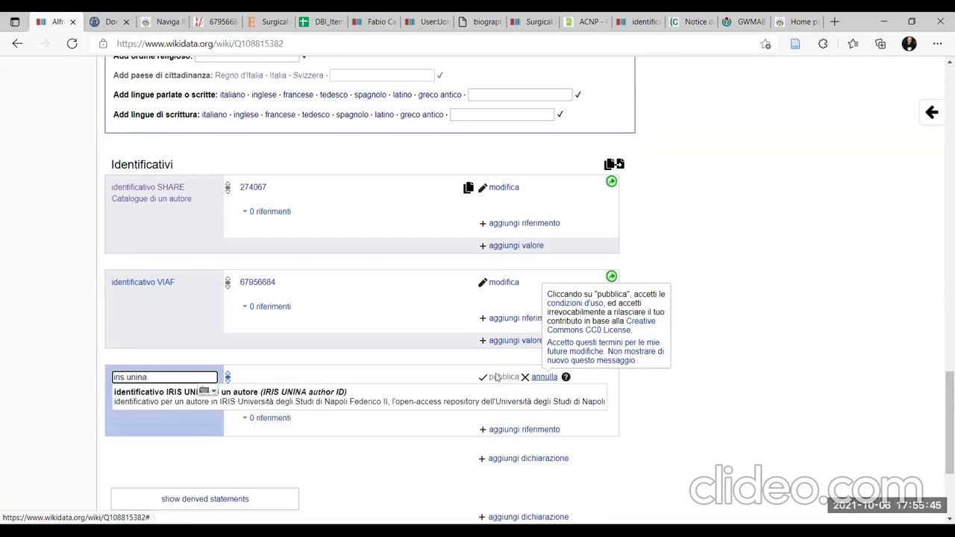
click(335, 393)
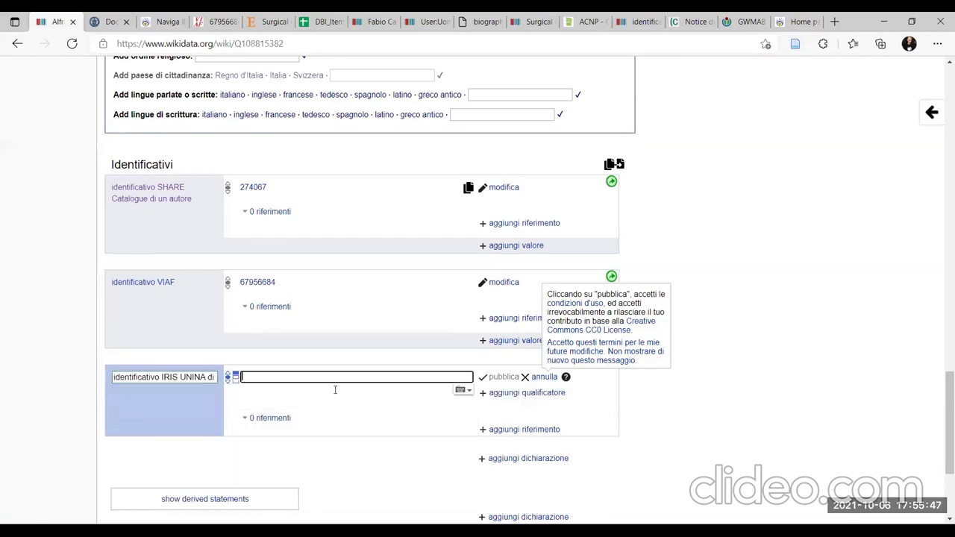
key(ctrl+v)
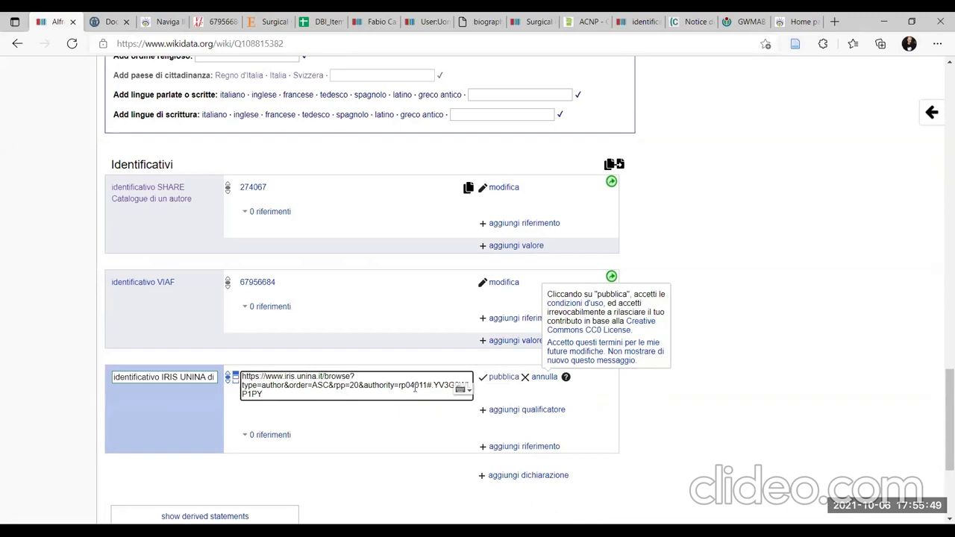
drag(407, 385, 241, 376)
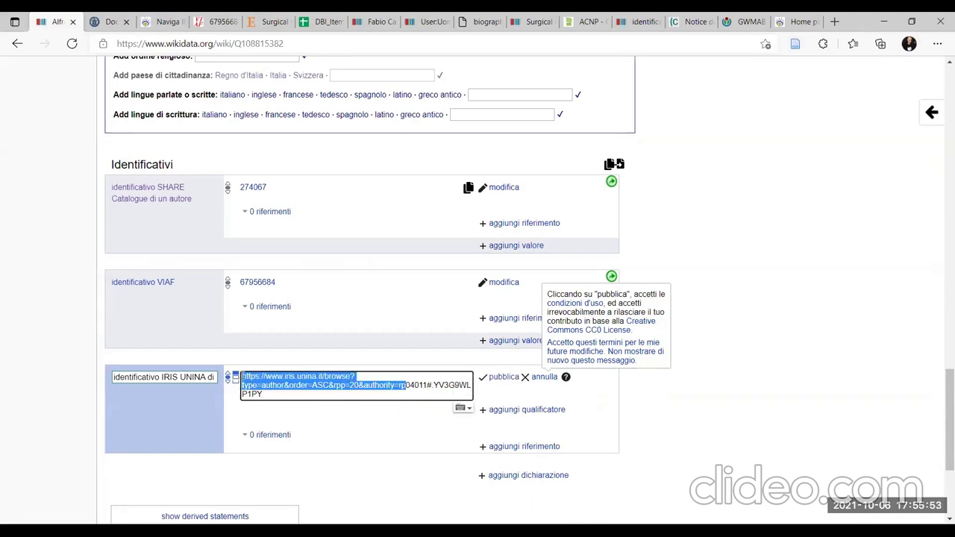
key(BackSpace)
drag(279, 379, 352, 380)
key(BackSpace)
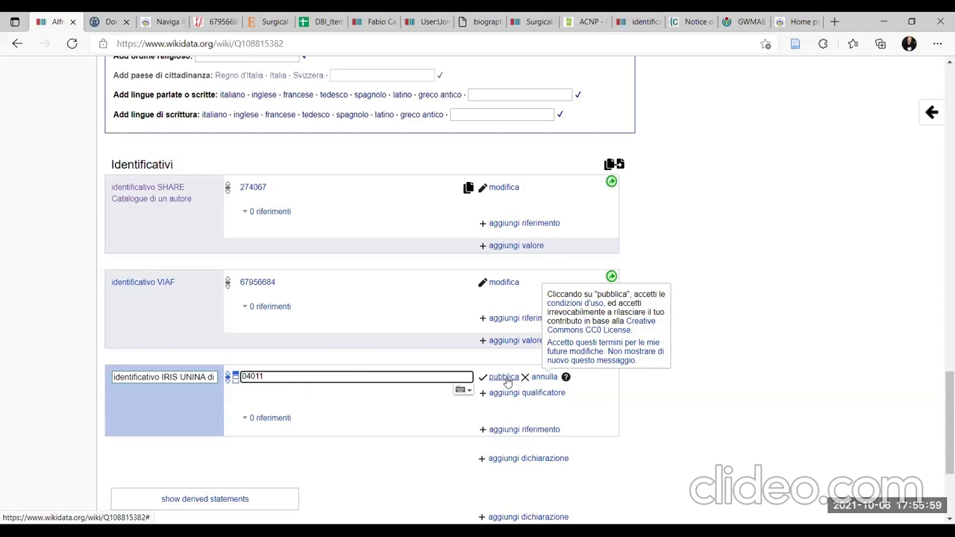
click(494, 378)
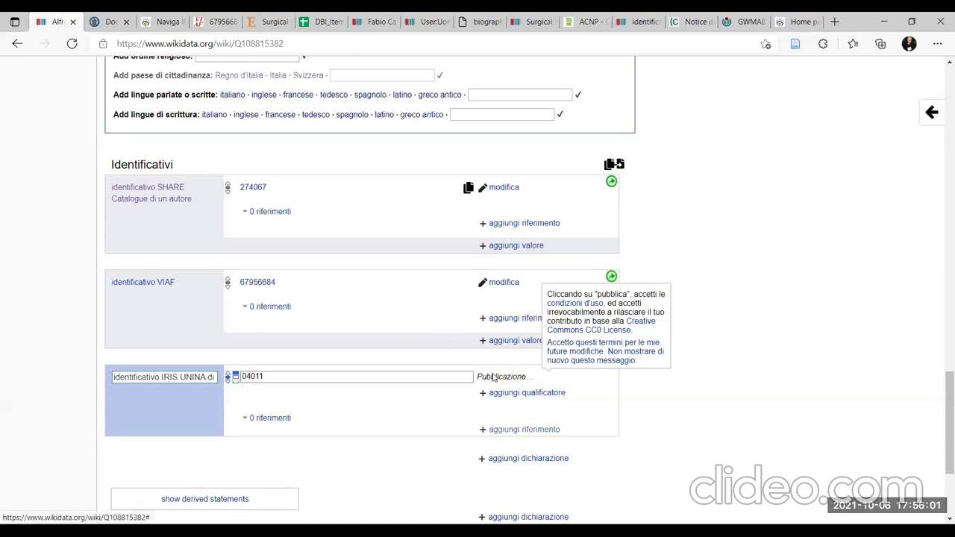
Check the saved 04011 link in a new tab, then come back to the item
right_click(255, 375)
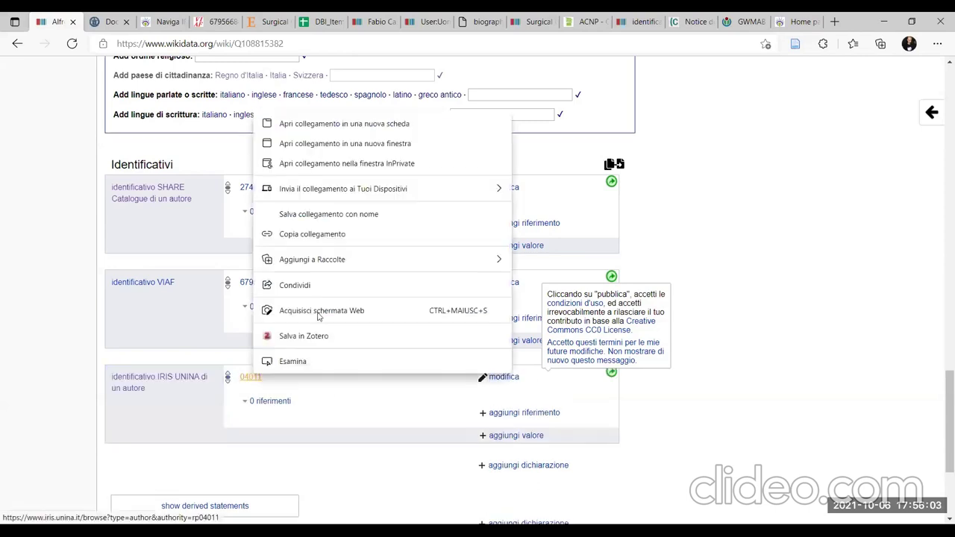
click(345, 123)
click(110, 20)
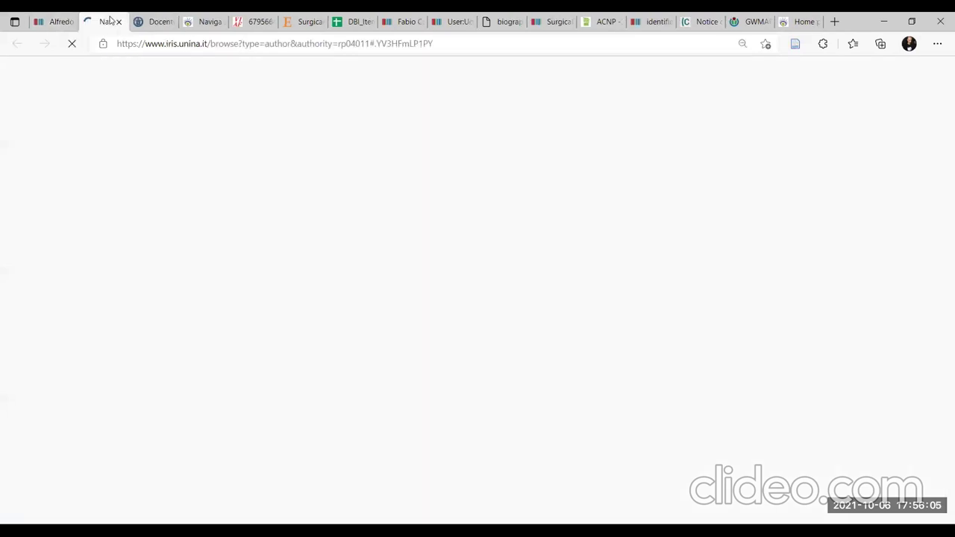
click(56, 21)
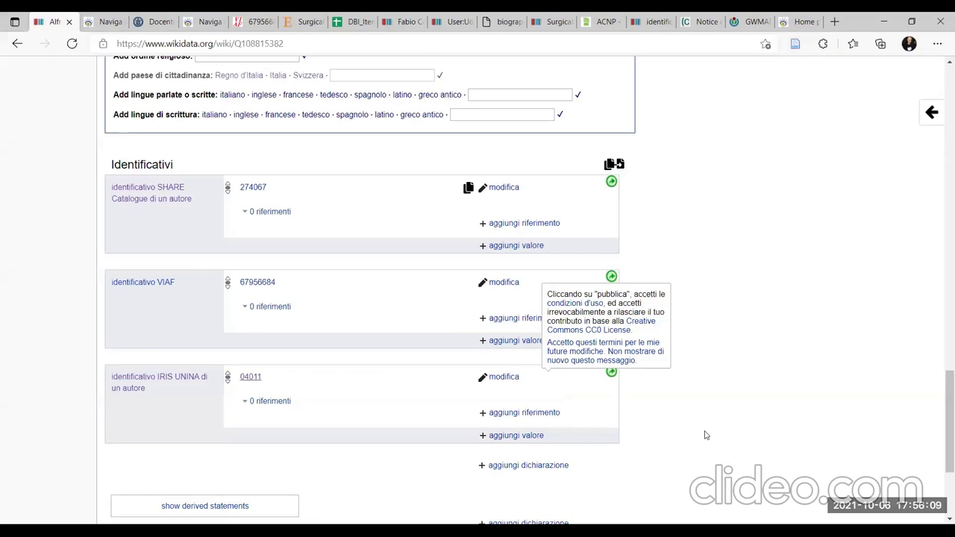
Review the item's statements and follow the Dipartimento di Giurisprudenza affiliation value to its item
scroll(704, 434, up, 3)
scroll(705, 435, down, 4)
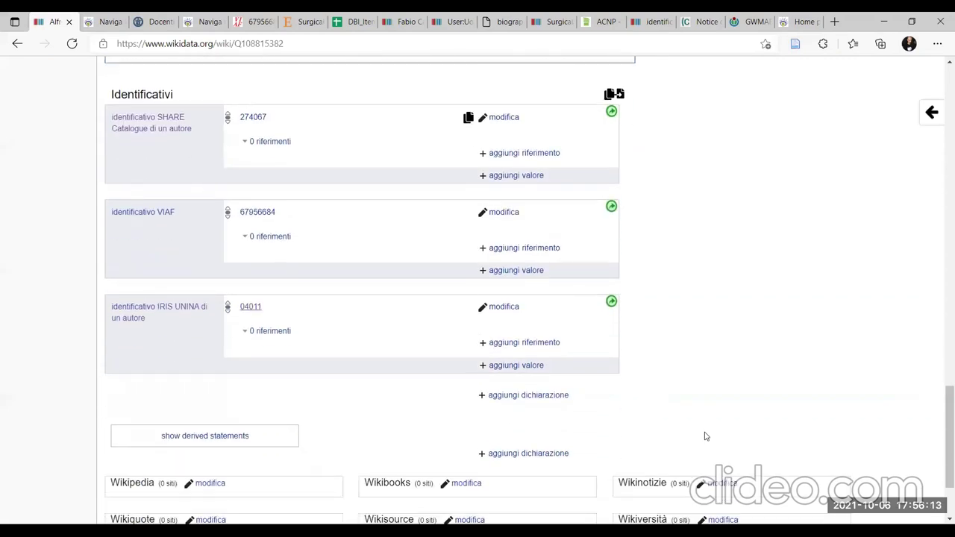
scroll(705, 436, down, 2)
scroll(705, 436, up, 3)
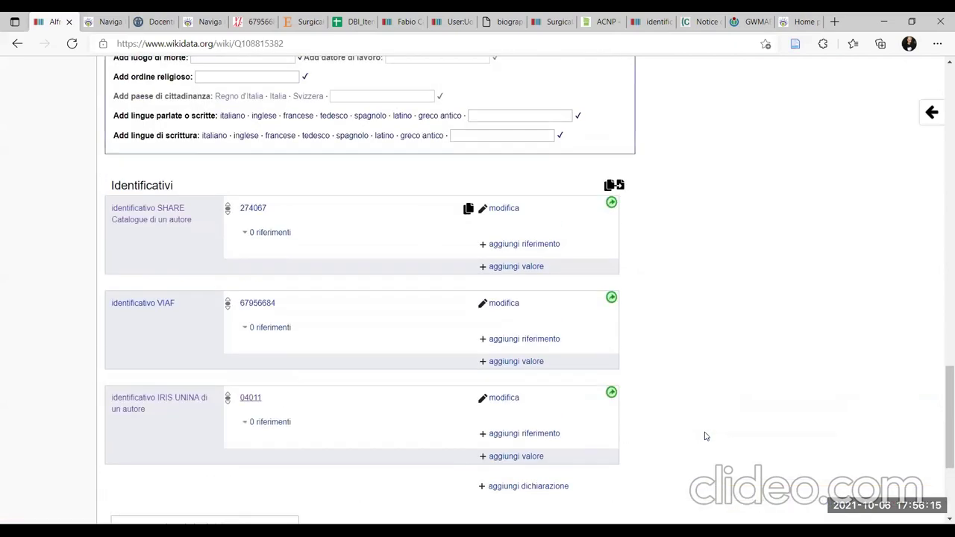
scroll(705, 435, up, 5)
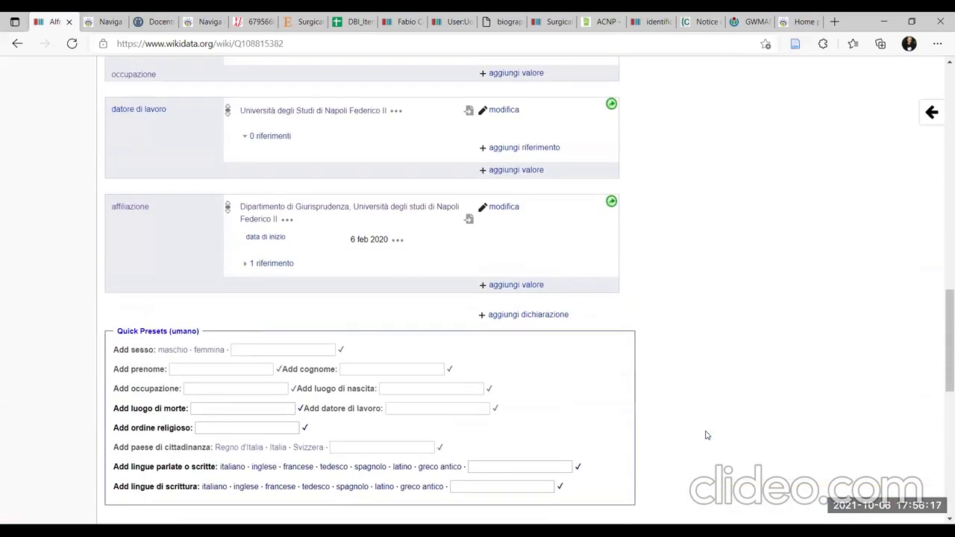
scroll(706, 435, up, 5)
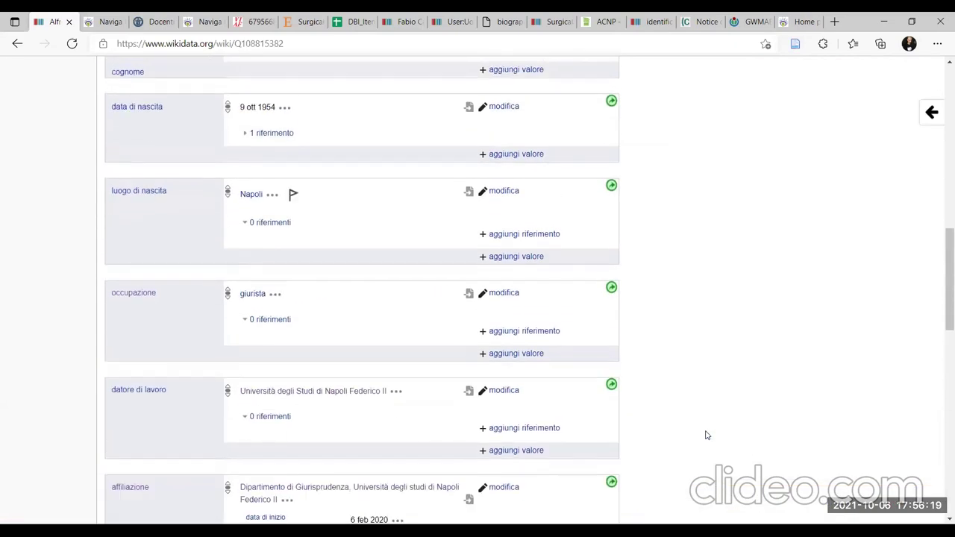
scroll(709, 434, down, 5)
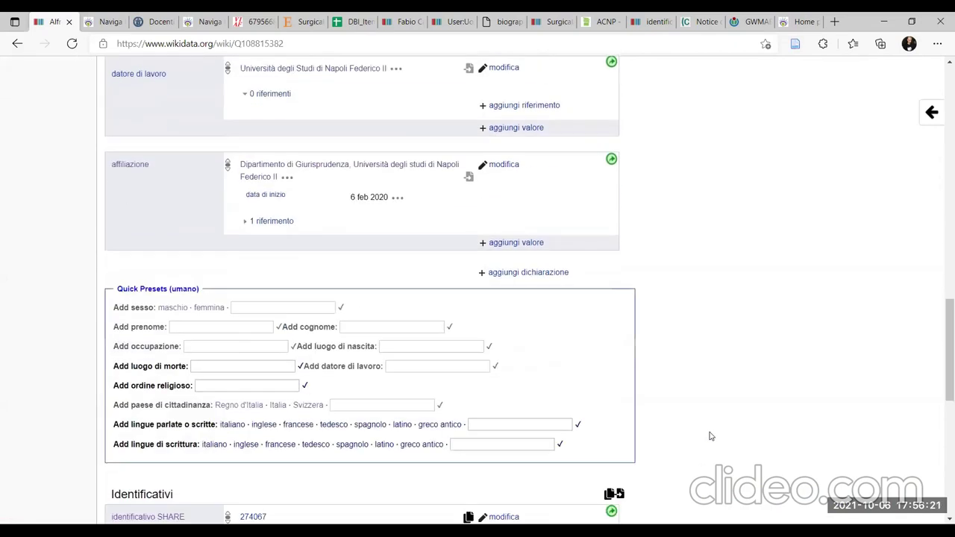
scroll(710, 435, up, 3)
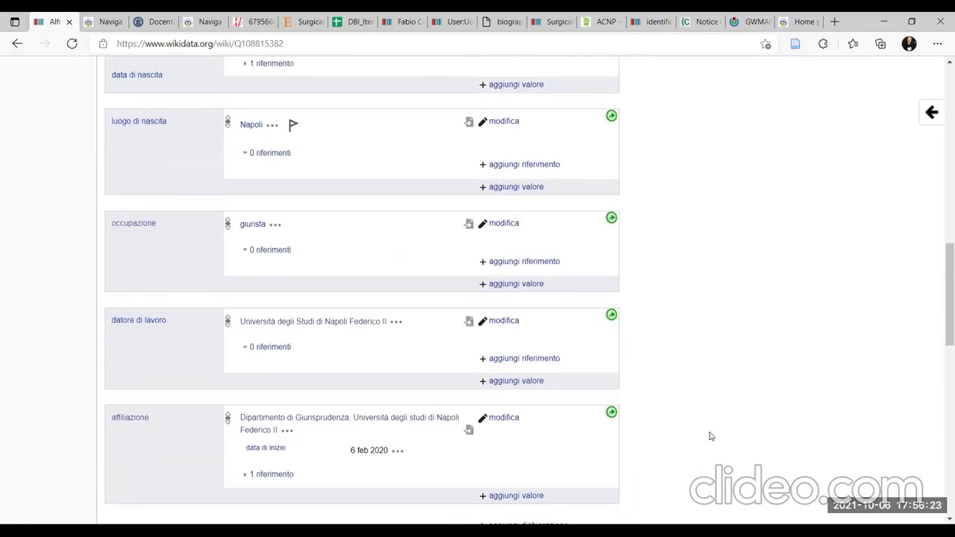
scroll(710, 435, down, 8)
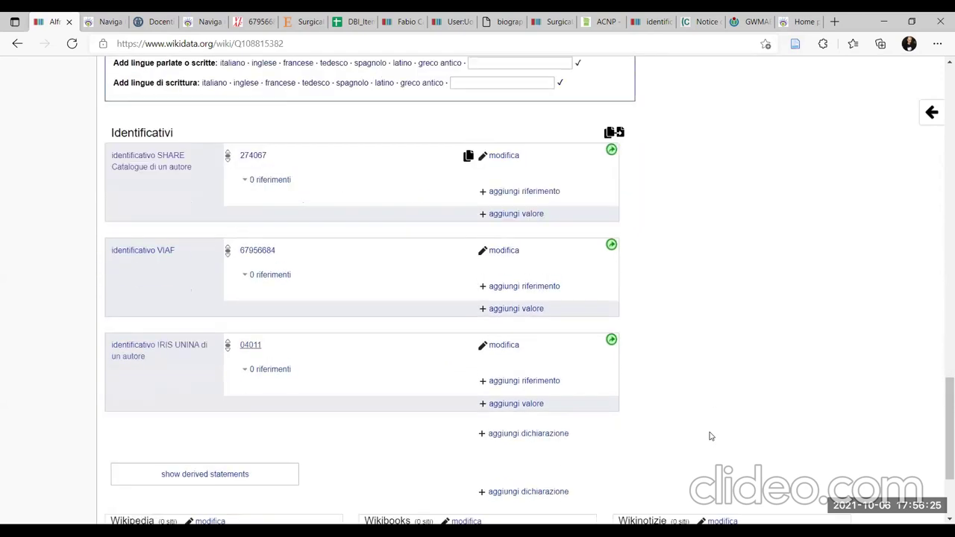
scroll(710, 436, down, 1)
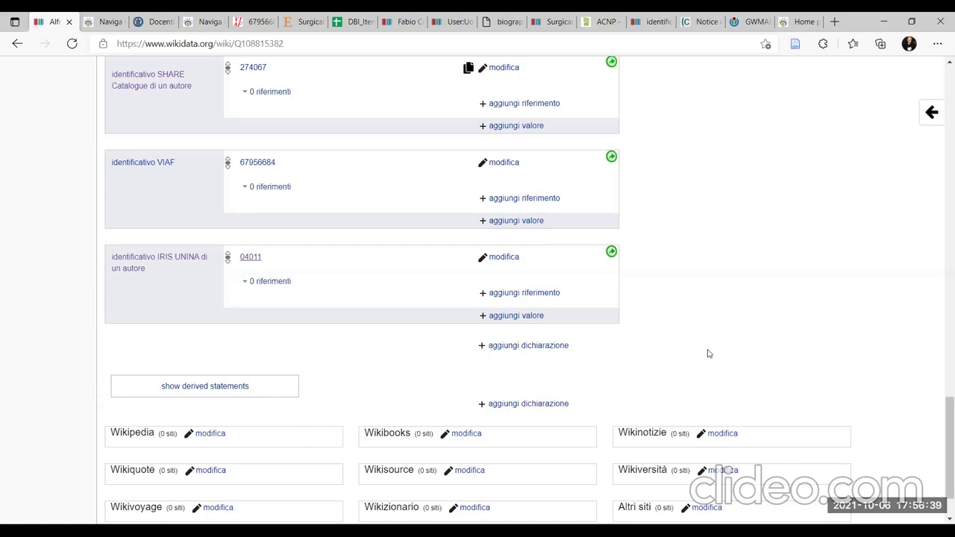
scroll(708, 353, up, 10)
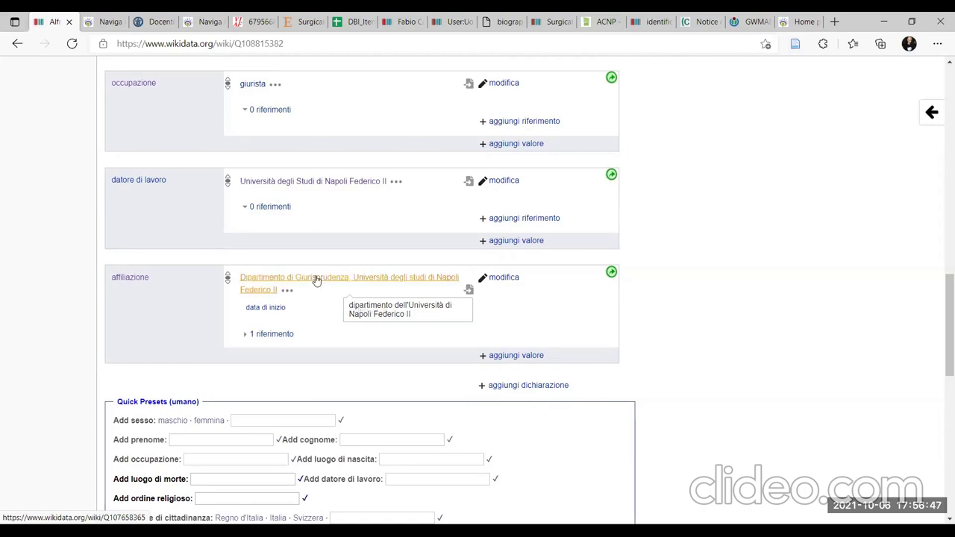
click(316, 279)
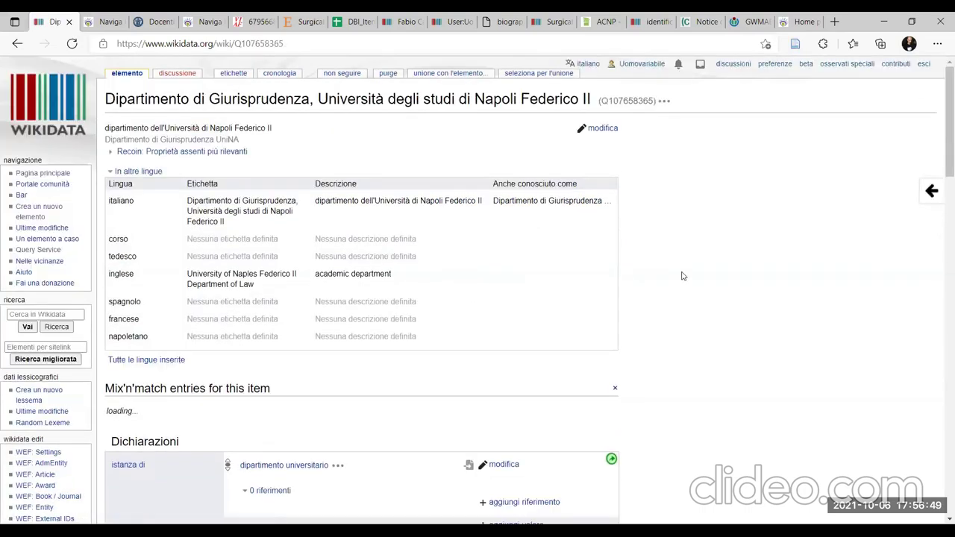
Reveal the Giurisprudenza department's derived statements (affiliated people, parent university), then go to Preferenze
scroll(679, 273, down, 15)
scroll(687, 291, down, 5)
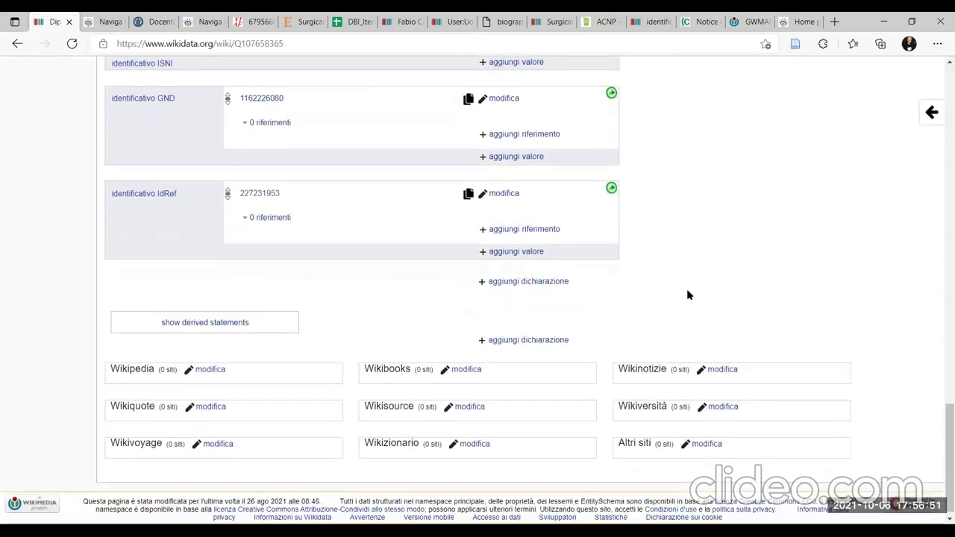
click(195, 319)
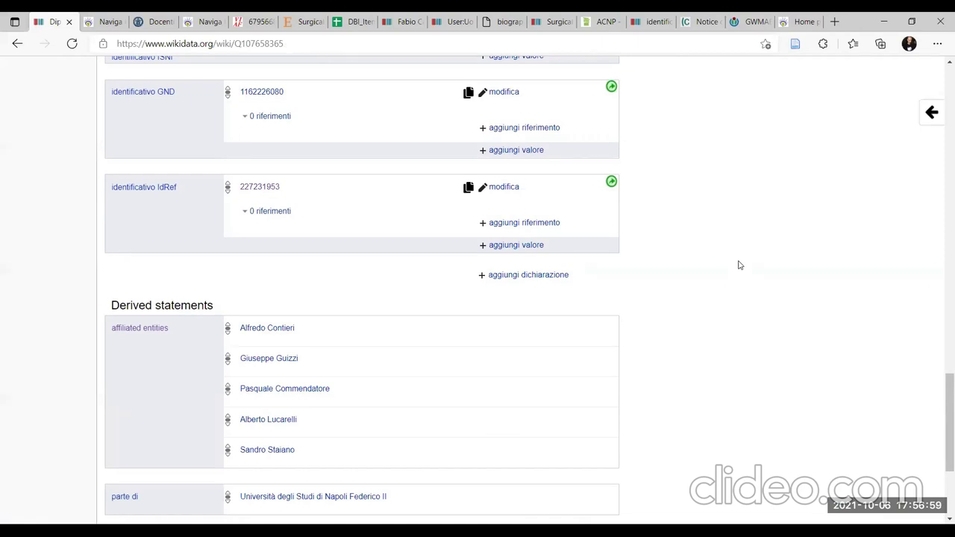
scroll(748, 294, up, 20)
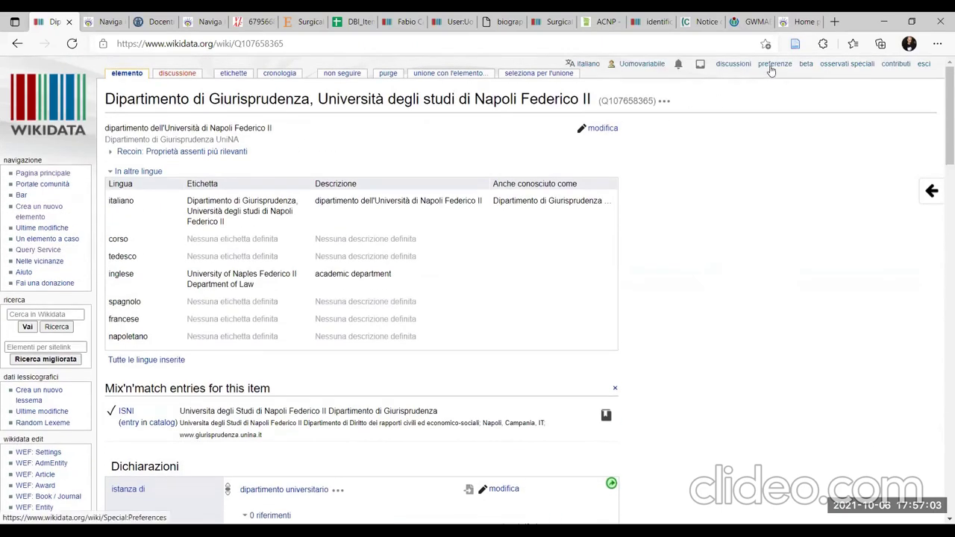
click(771, 68)
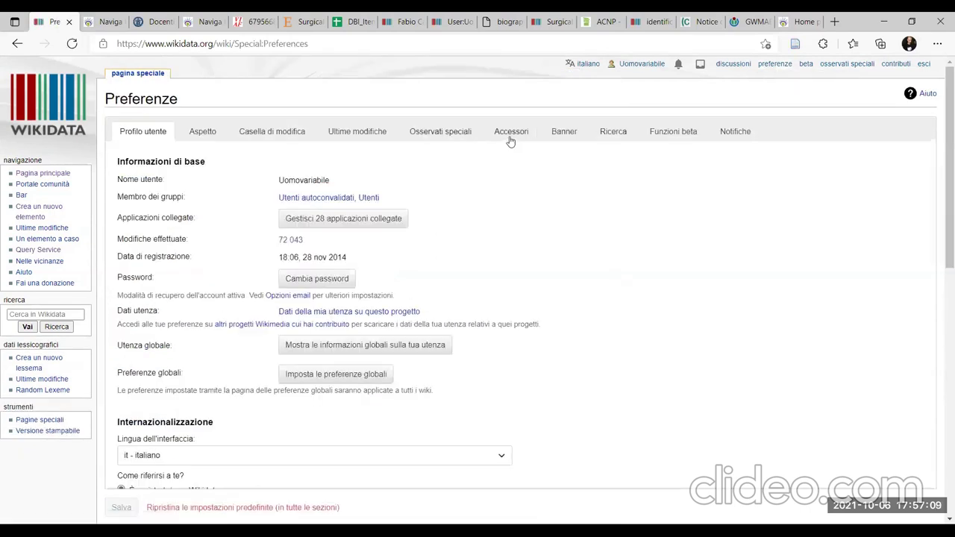
Switch the relateditems gadget off and back on under Accessori, then return to the user page
click(511, 132)
scroll(492, 325, down, 8)
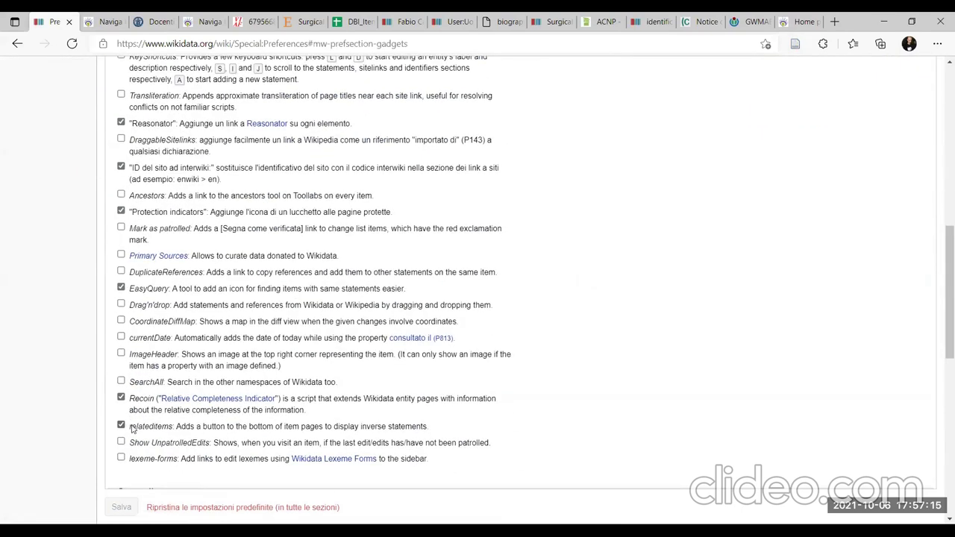
drag(132, 428, 325, 432)
click(179, 428)
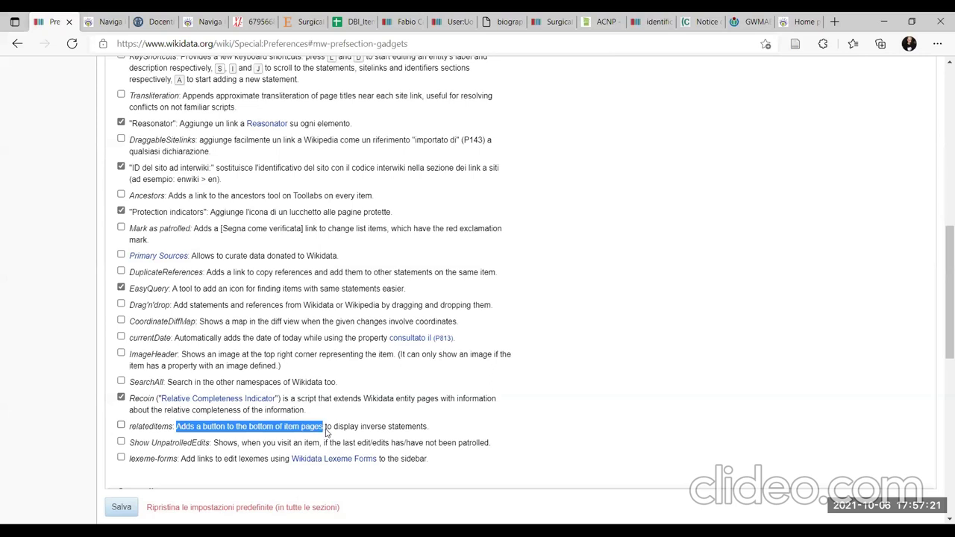
click(422, 428)
drag(432, 429, 190, 426)
click(514, 417)
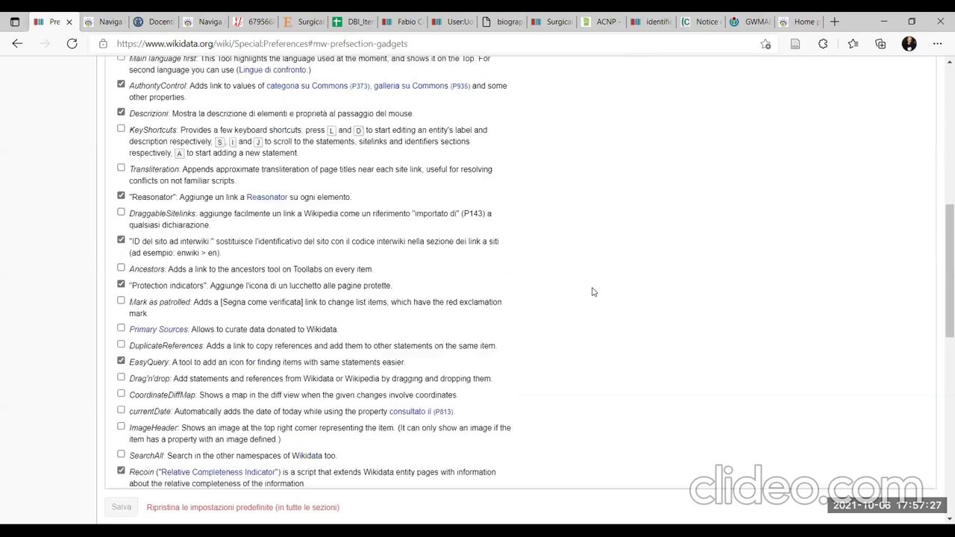
scroll(592, 292, up, 10)
click(640, 64)
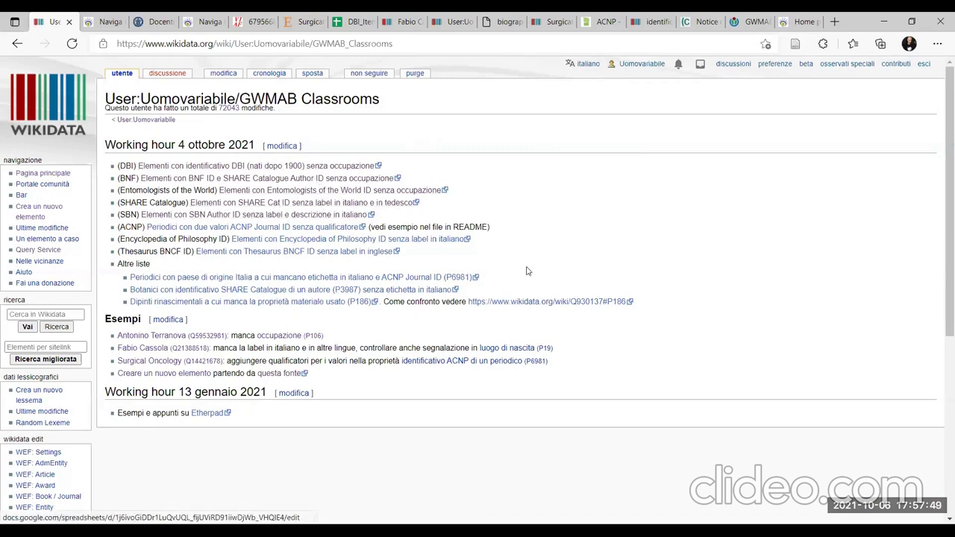
Open the ACNP qualifier-violations spreadsheet on its single value violations sheet
click(288, 232)
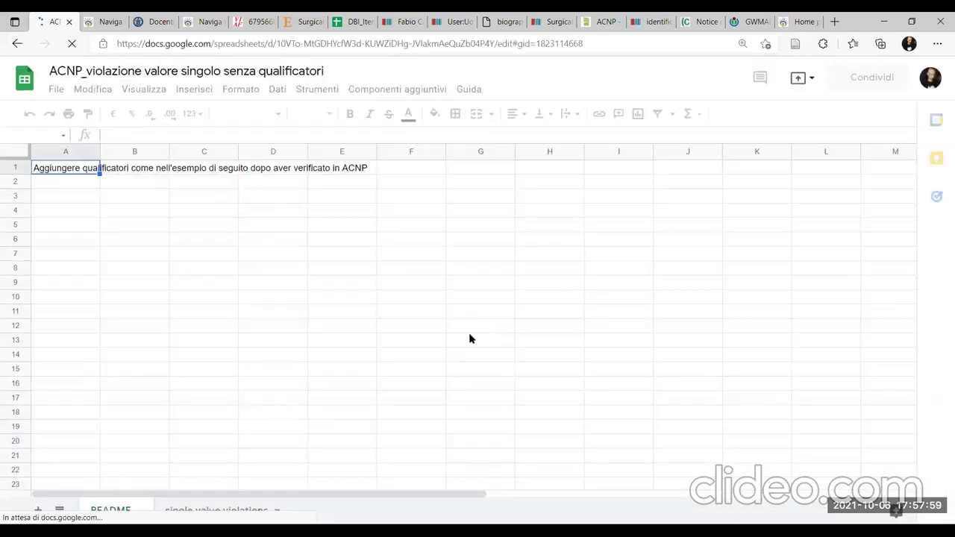
scroll(402, 429, down, 3)
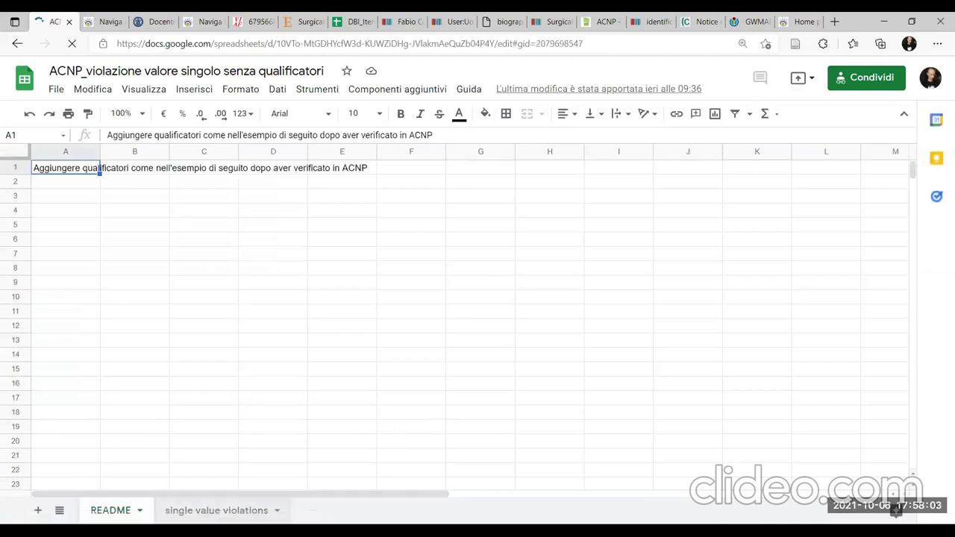
click(224, 510)
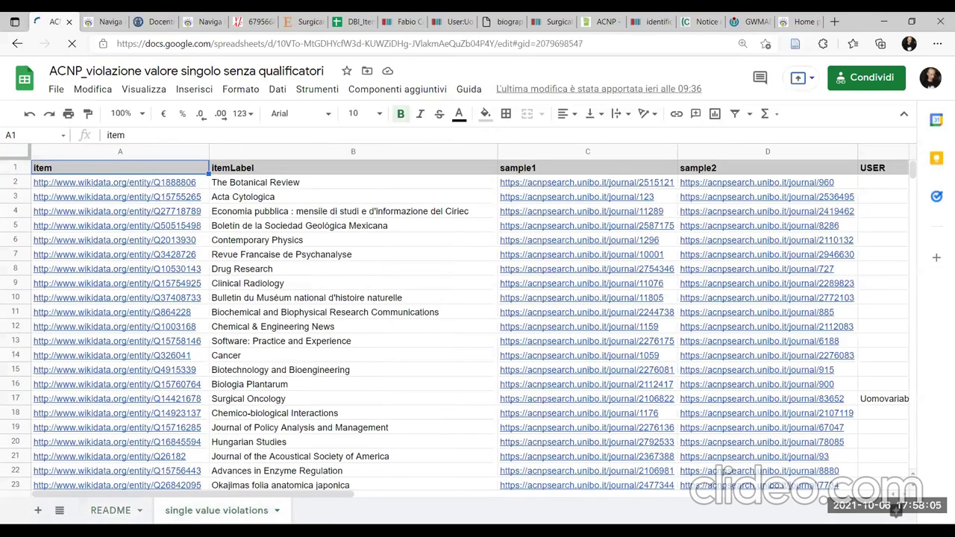
drag(364, 501, 342, 507)
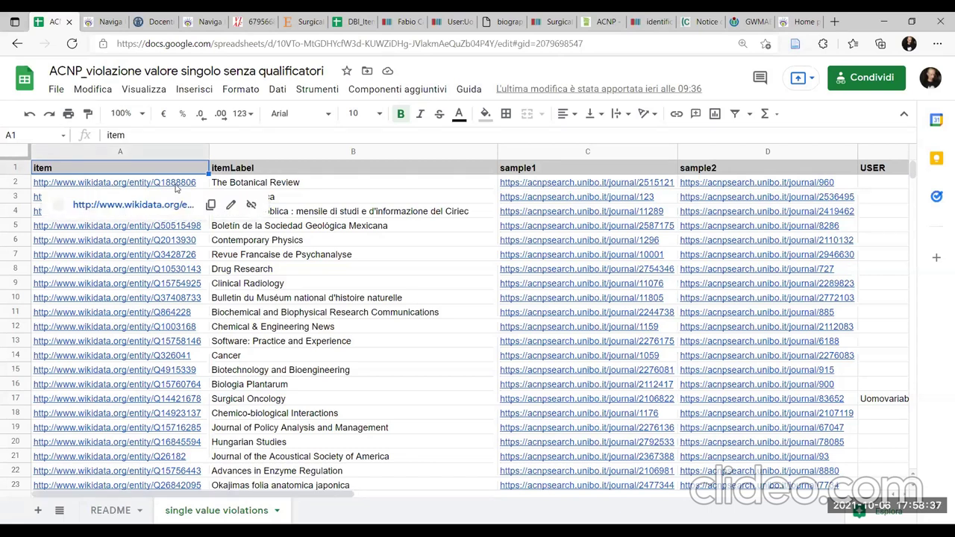
Open the Chemico-biological Interactions Wikidata item from cell A18 in a new tab
key(Down)
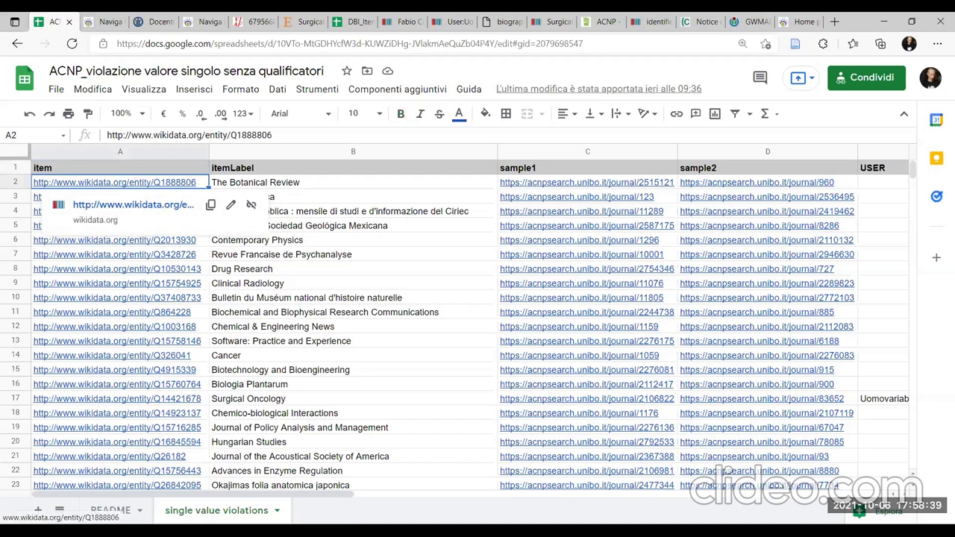
scroll(477, 329, right, 5)
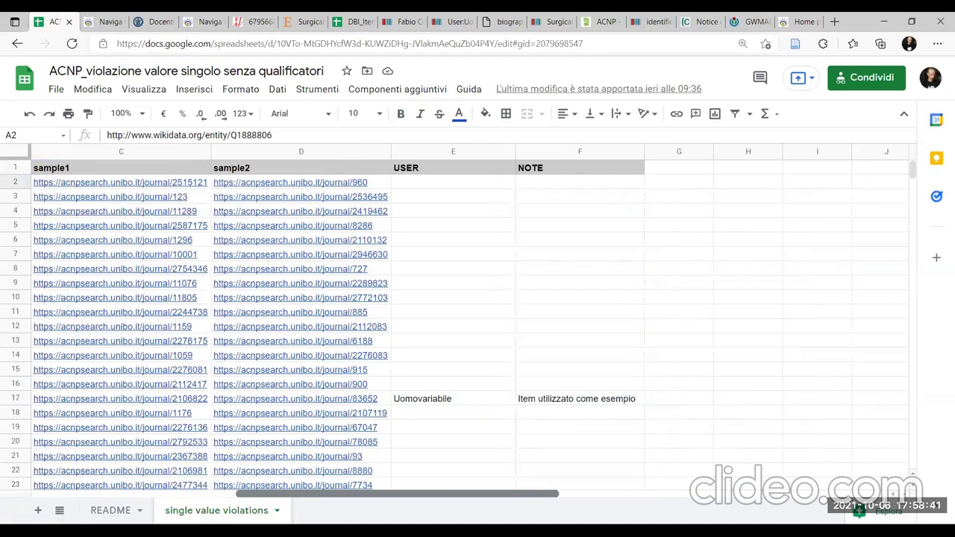
scroll(477, 328, left, 5)
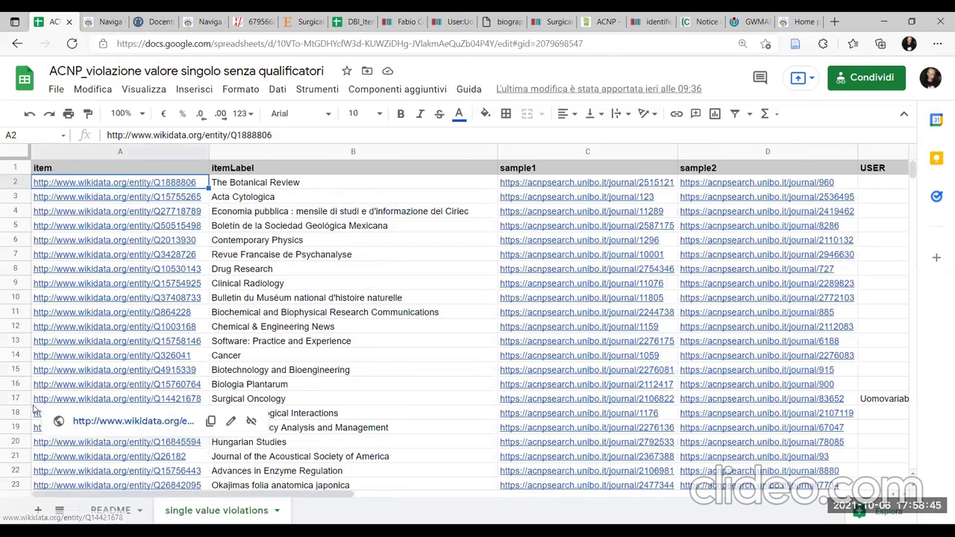
click(152, 414)
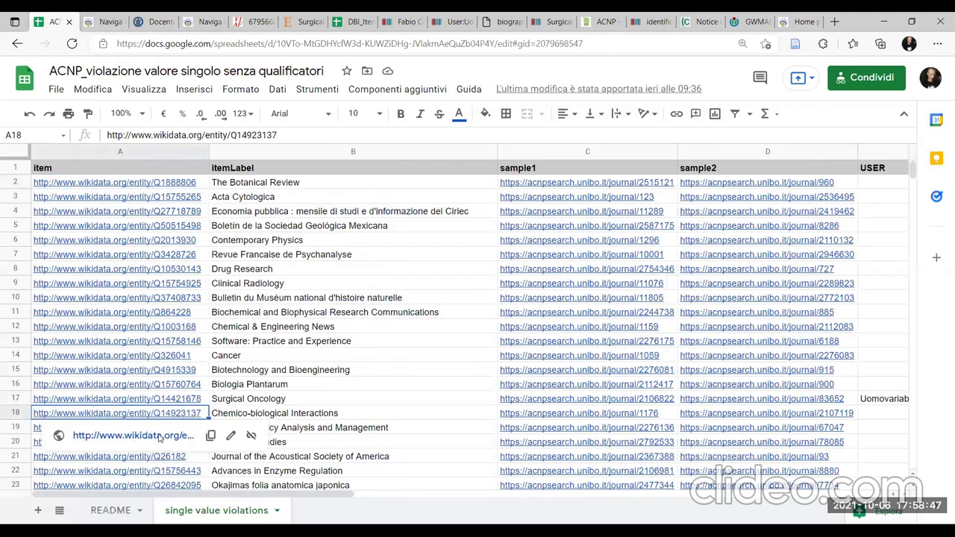
click(158, 436)
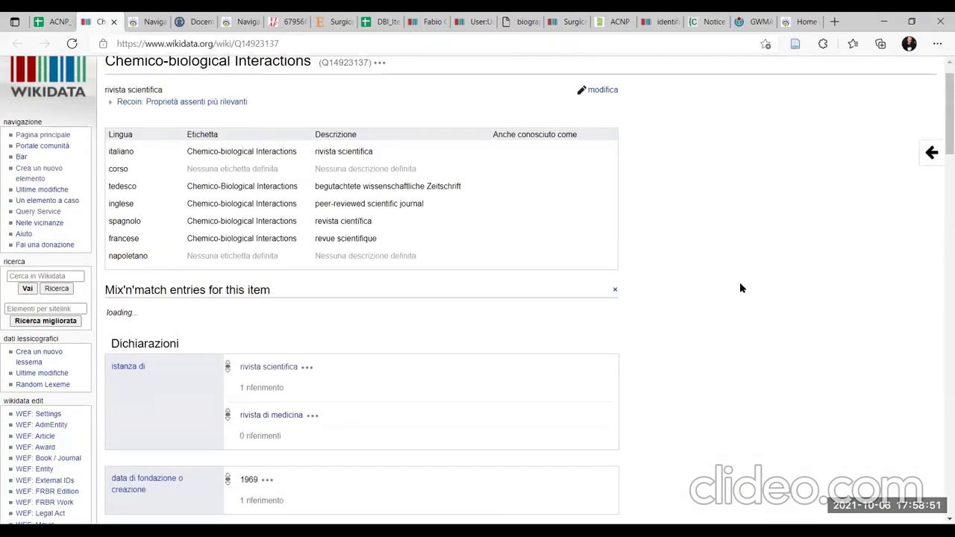
Expand the reference on ACNP ID 1176 and open its ACNP record in a new tab
scroll(739, 282, down, 12)
scroll(739, 289, down, 8)
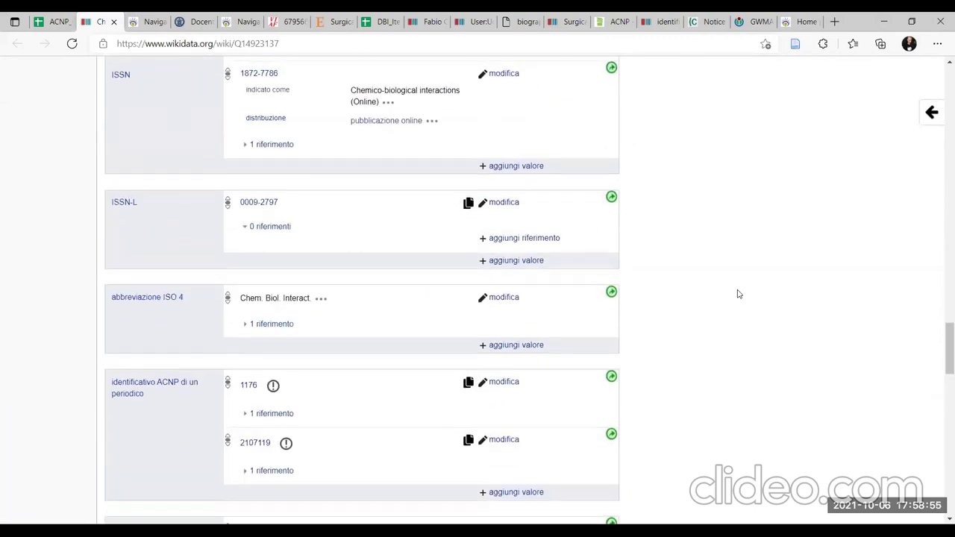
scroll(737, 294, down, 3)
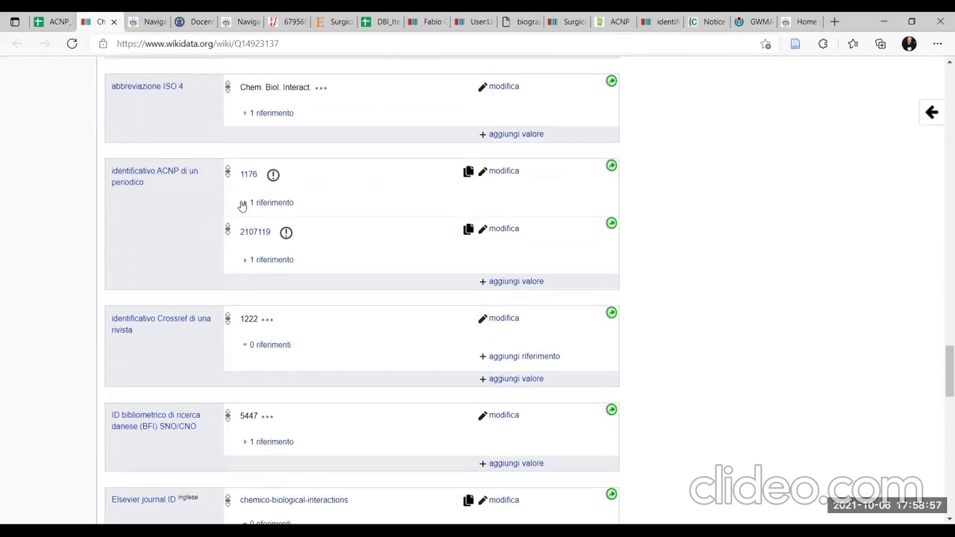
click(246, 202)
right_click(251, 178)
click(305, 190)
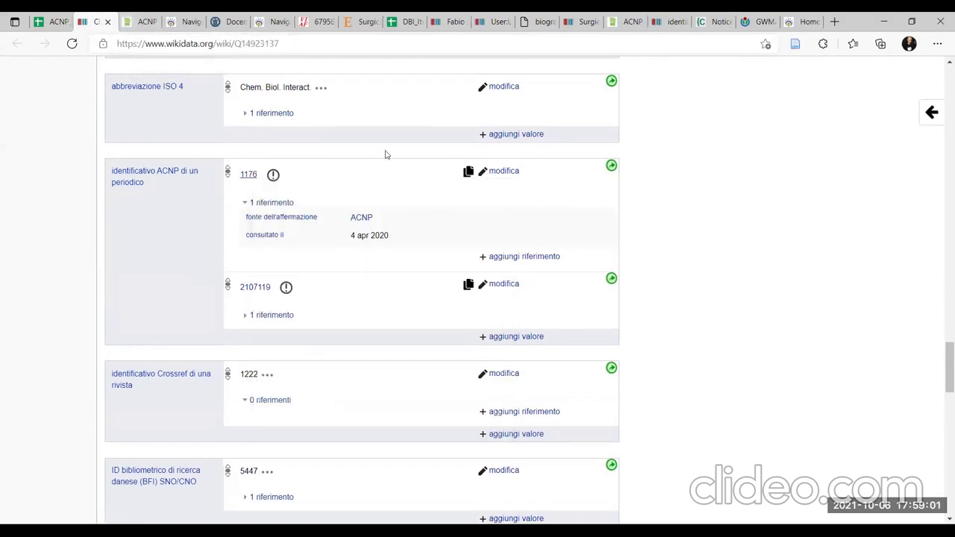
Review the ACNP catalogue record 1176 for Chemico-biological interactions
click(142, 21)
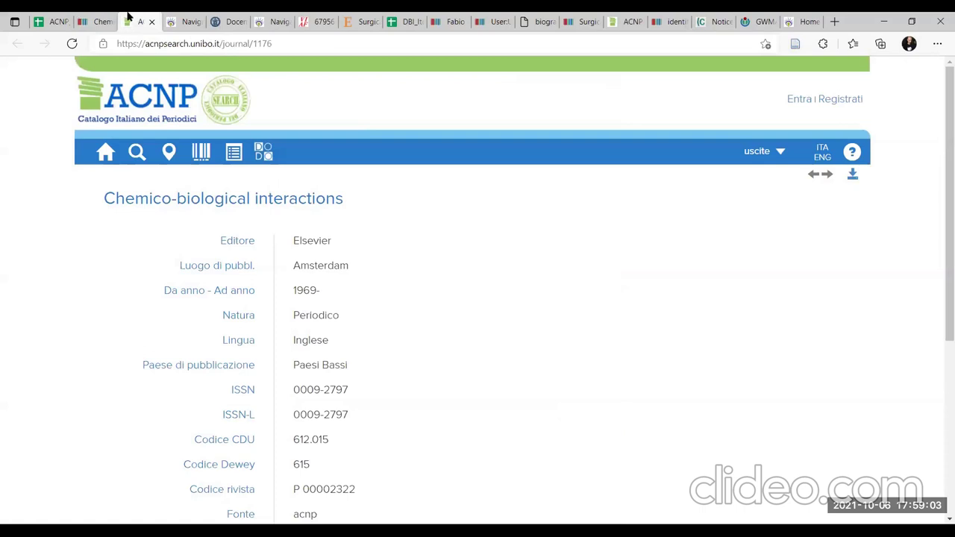
click(93, 21)
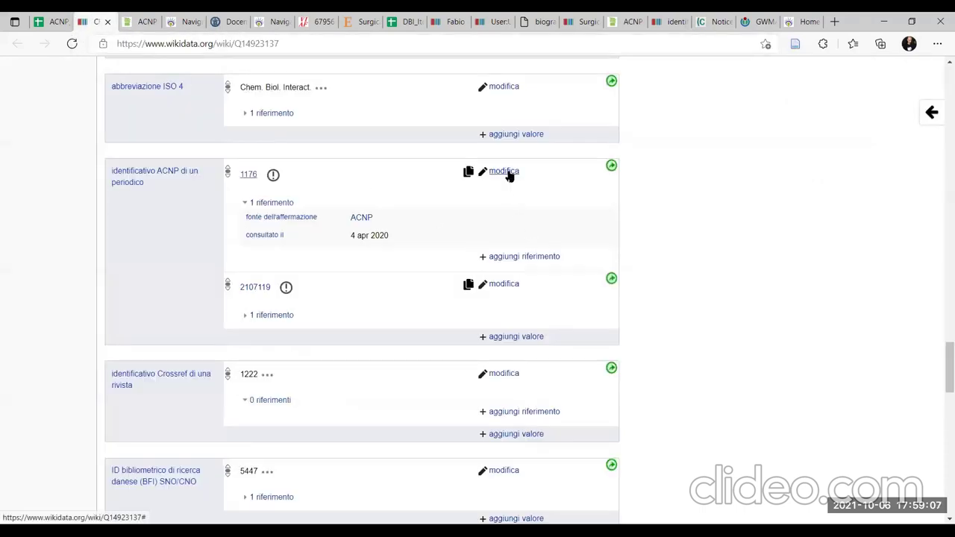
click(138, 21)
scroll(457, 298, down, 3)
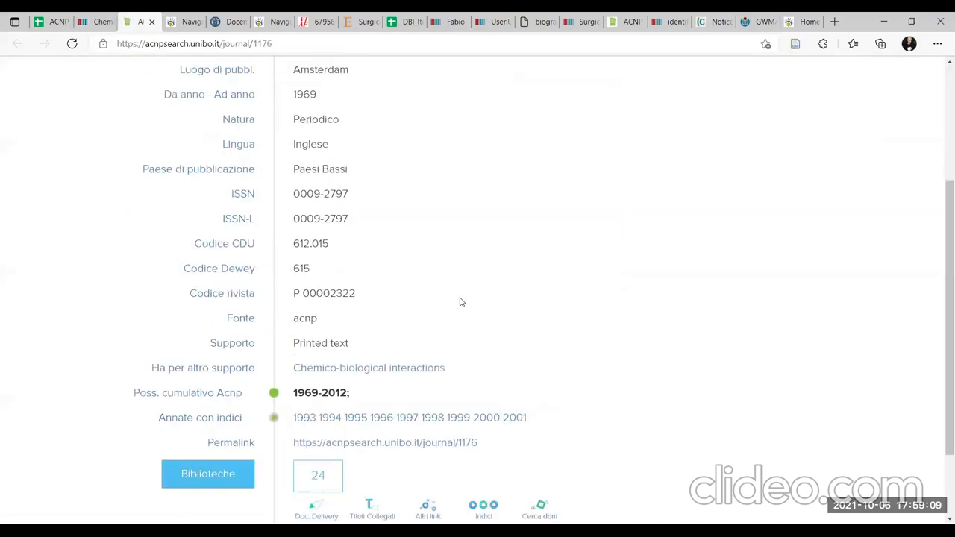
scroll(456, 299, up, 1)
scroll(403, 415, up, 2)
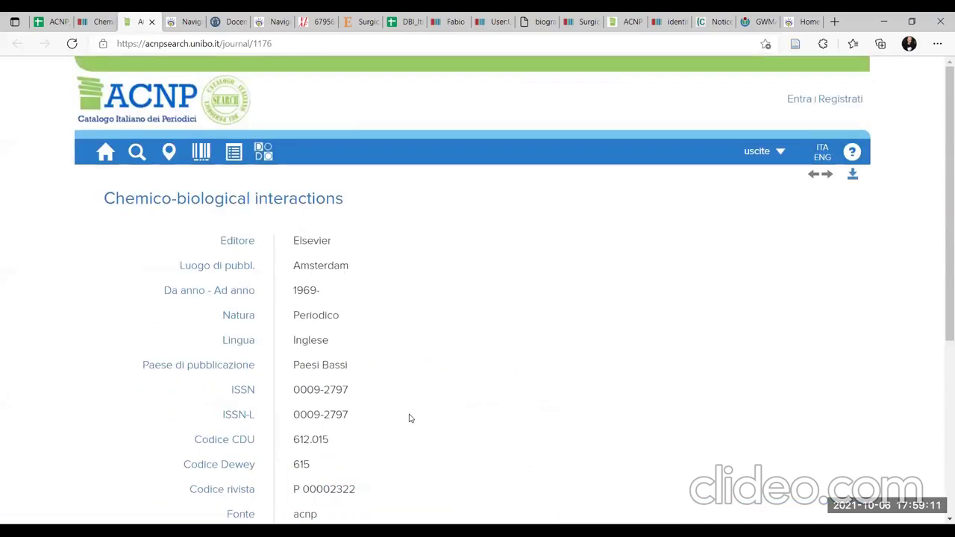
scroll(409, 415, down, 2)
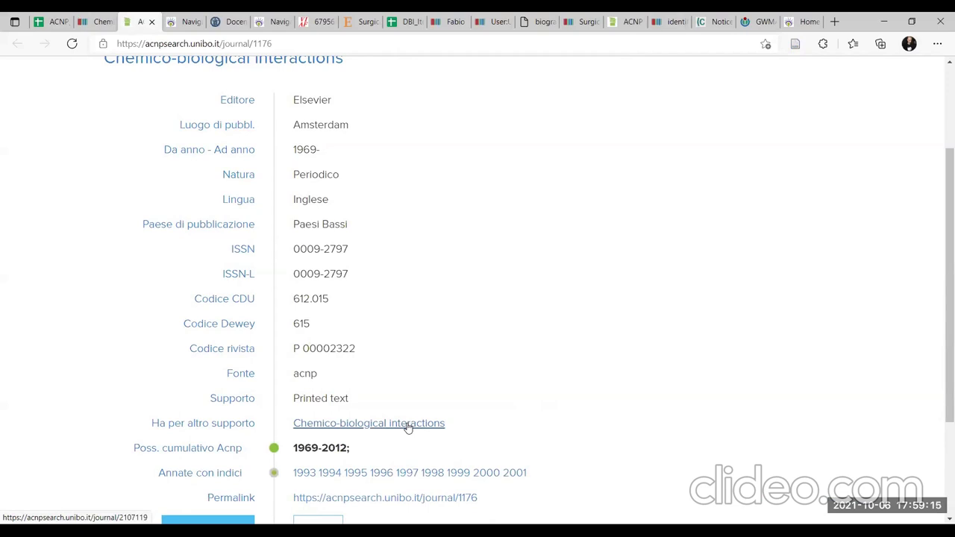
Open the linked online-version record 2107119 in a new tab, view it, and return to Wikidata
right_click(408, 428)
click(561, 174)
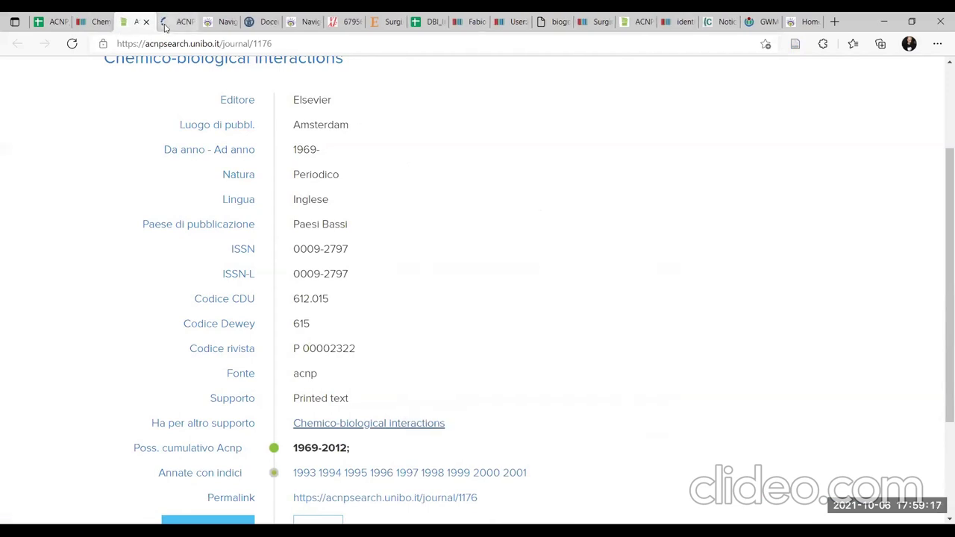
click(166, 25)
scroll(510, 290, down, 3)
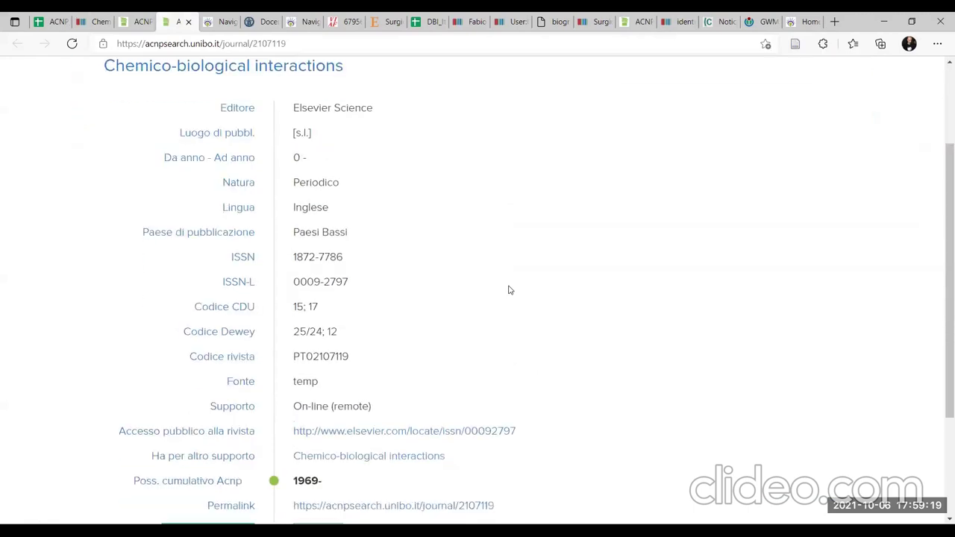
scroll(510, 290, up, 3)
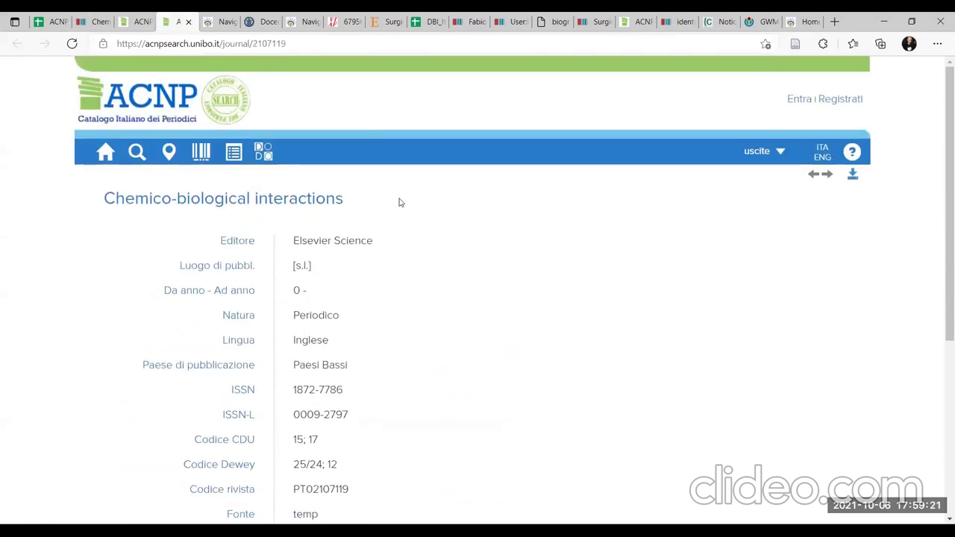
click(93, 22)
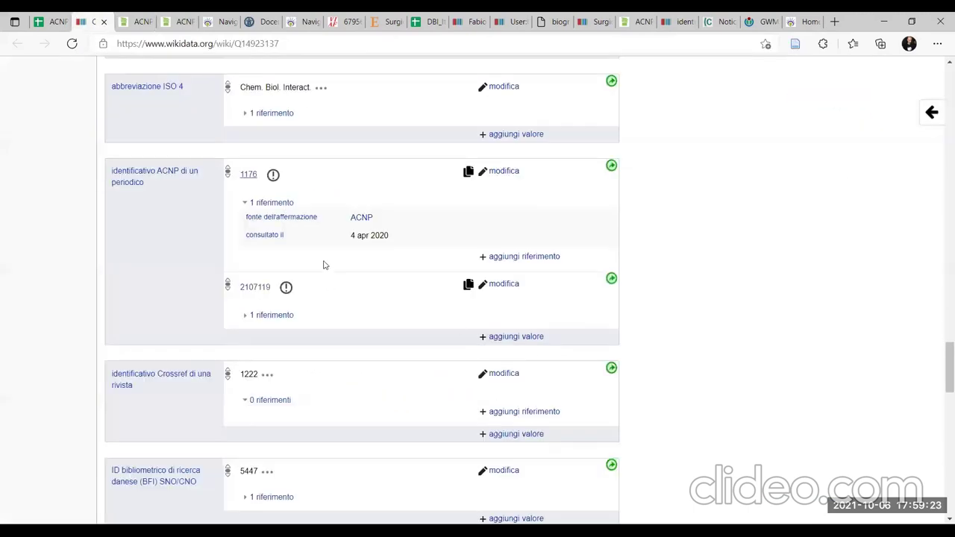
Add the qualifier distribuzione: testo a stampa to ACNP ID 1176
click(509, 171)
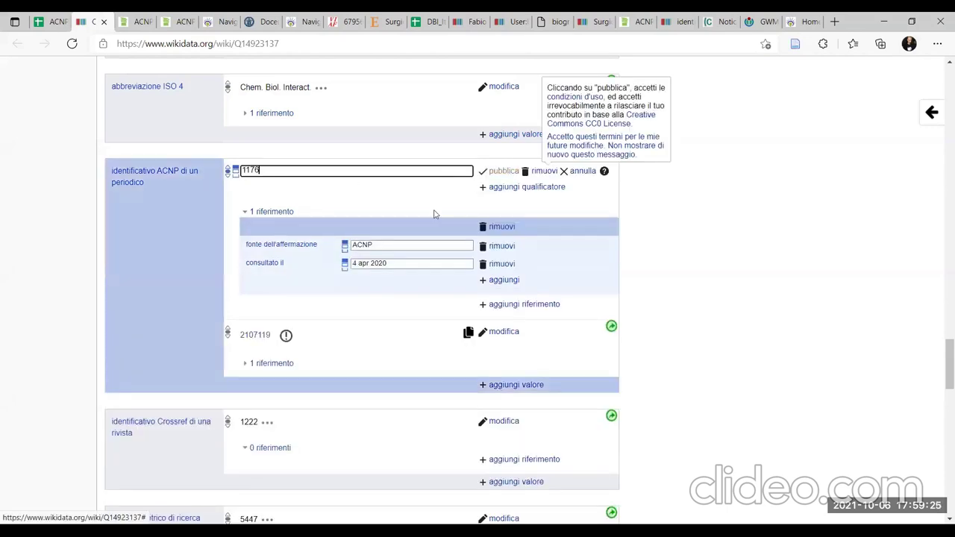
click(511, 194)
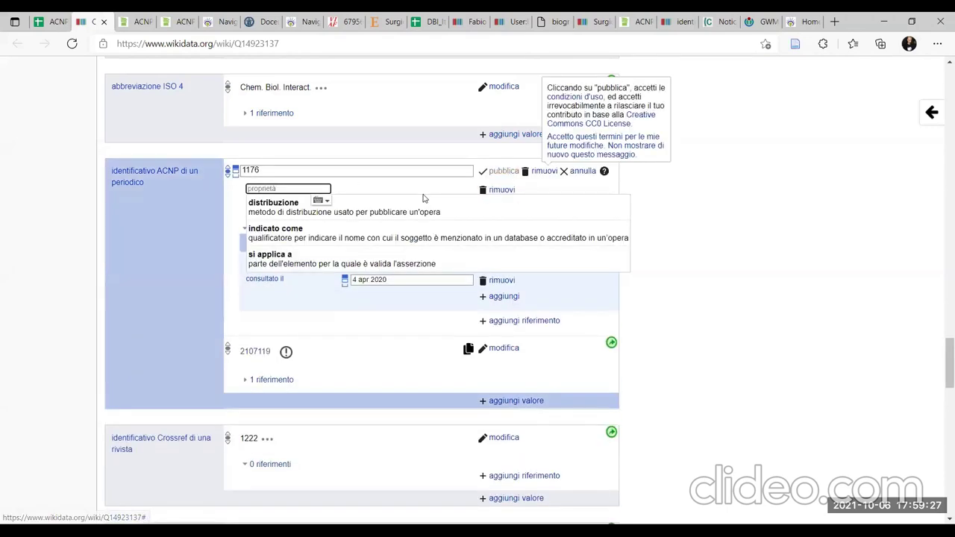
click(418, 206)
text(testo a )
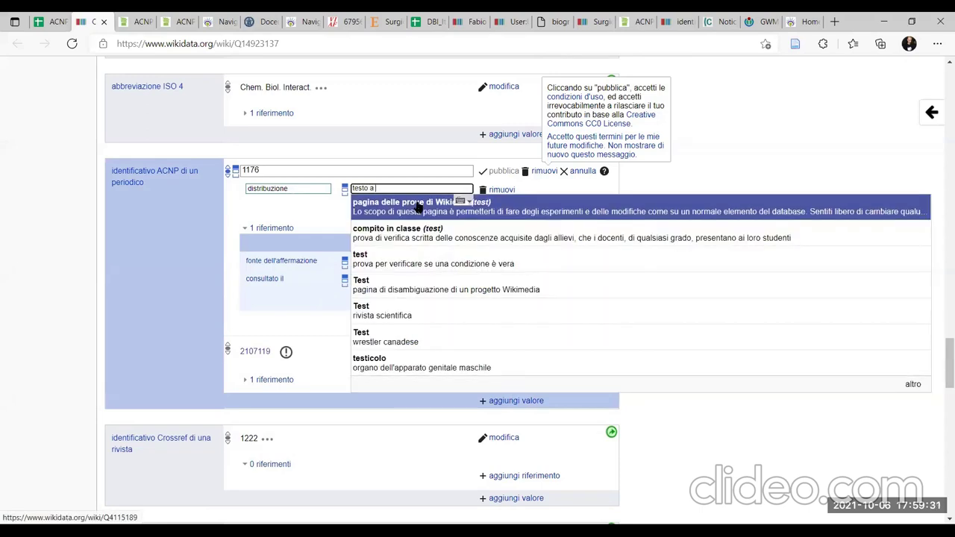
text(stampa)
click(418, 203)
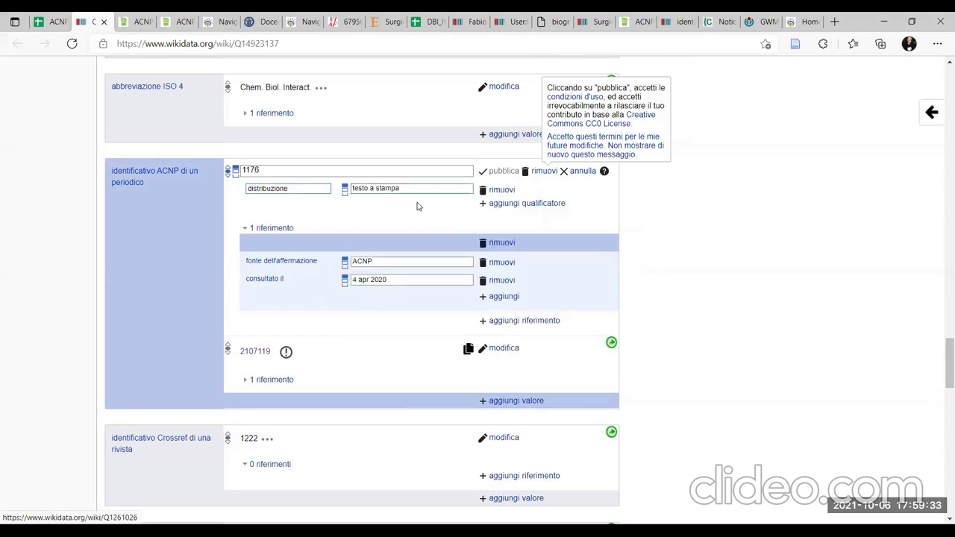
Qualify ACNP ID 2107119 with distribuzione: pubblicazione online, then publish both statements
click(496, 348)
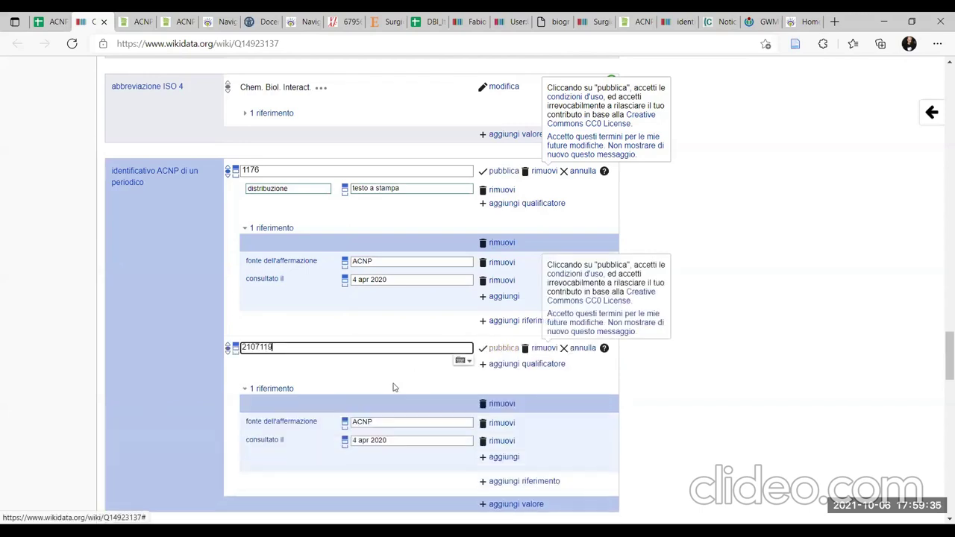
click(522, 363)
click(380, 388)
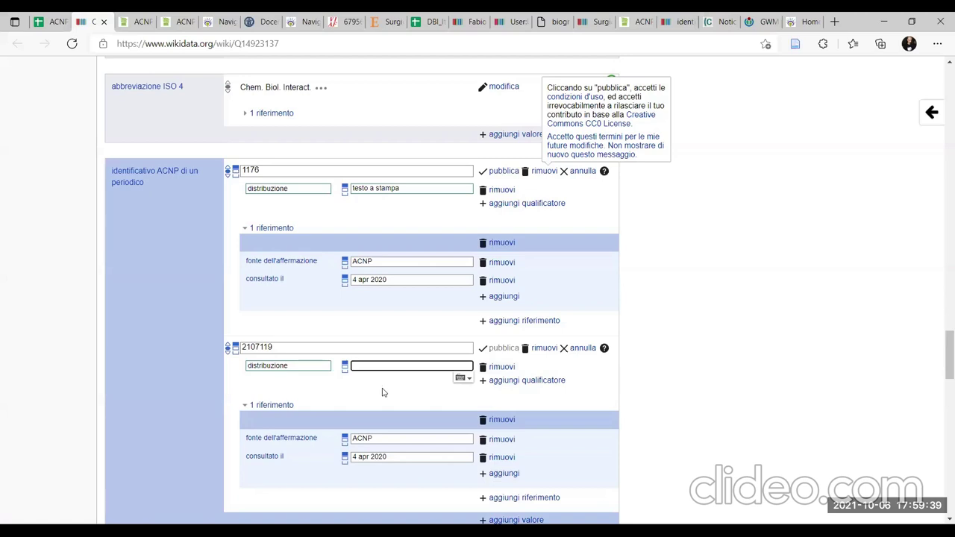
text(o)
text(ubblicazione )
text(online)
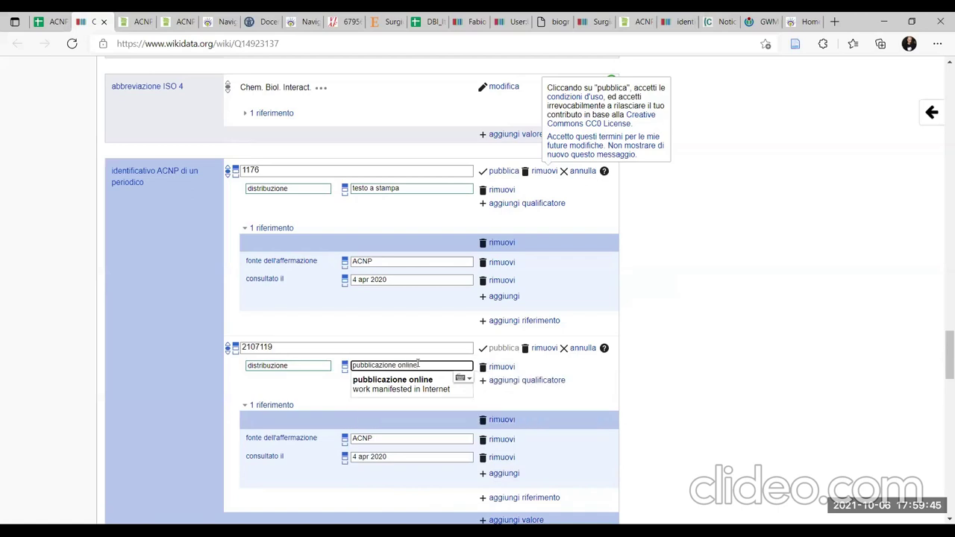
click(419, 383)
click(508, 348)
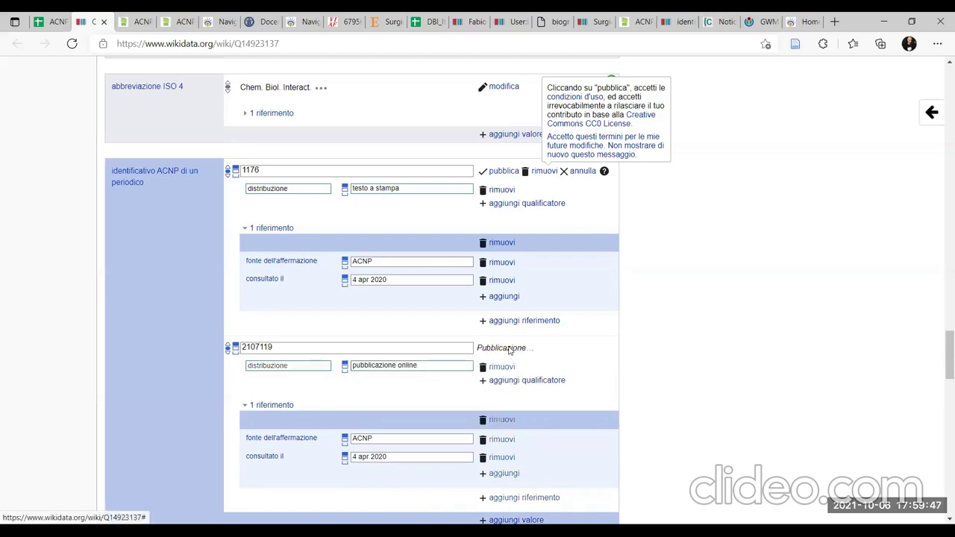
click(502, 172)
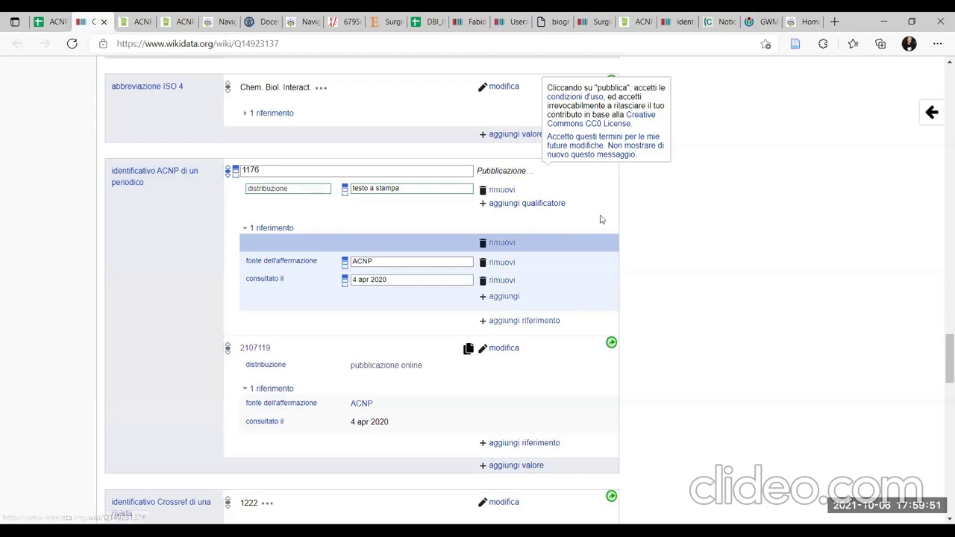
scroll(721, 340, up, 5)
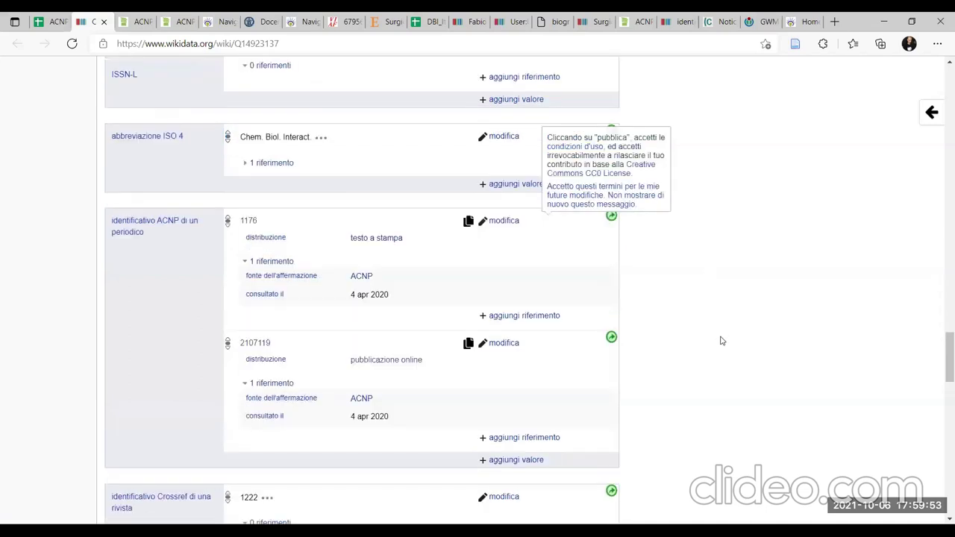
scroll(721, 346, up, 20)
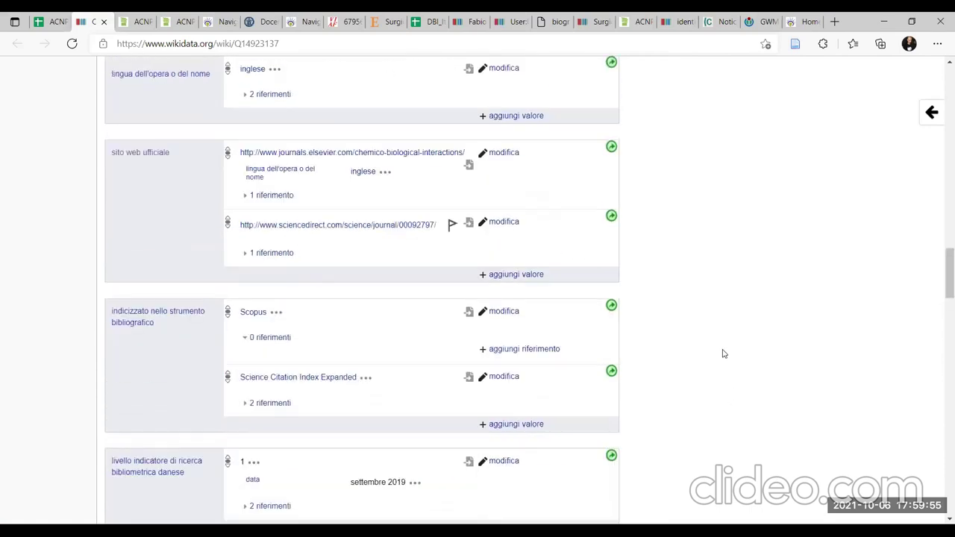
scroll(721, 355, up, 10)
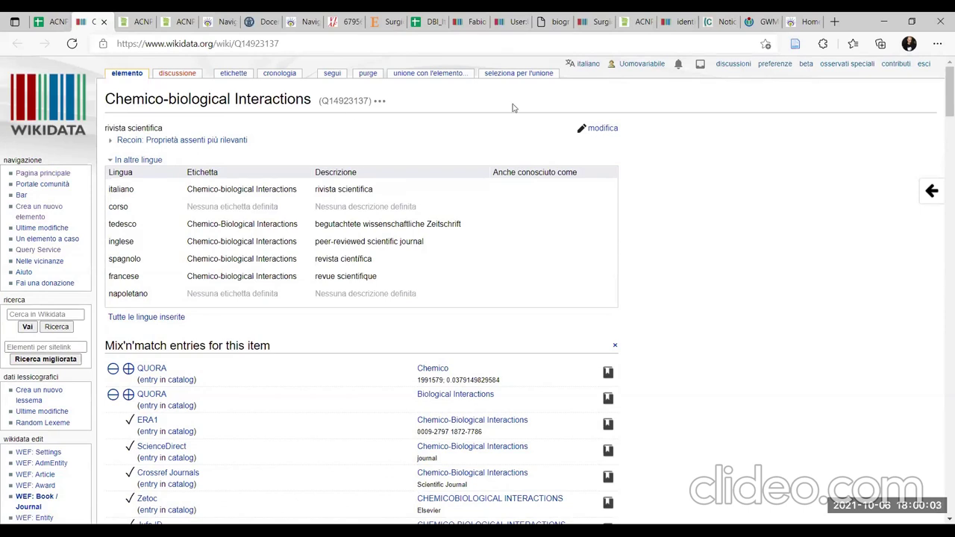
Open the GWMAB Working hours page from the user page and zoom to 125%
click(640, 64)
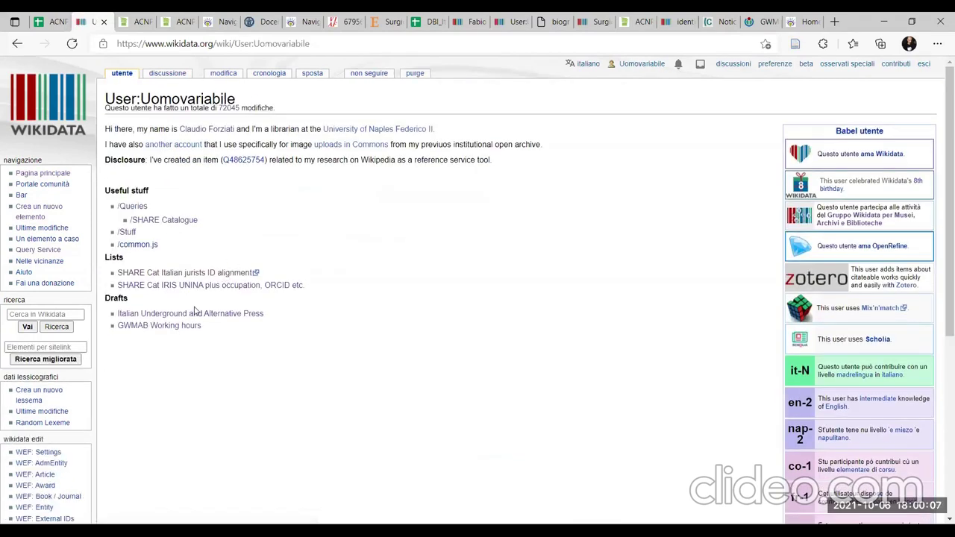
click(184, 329)
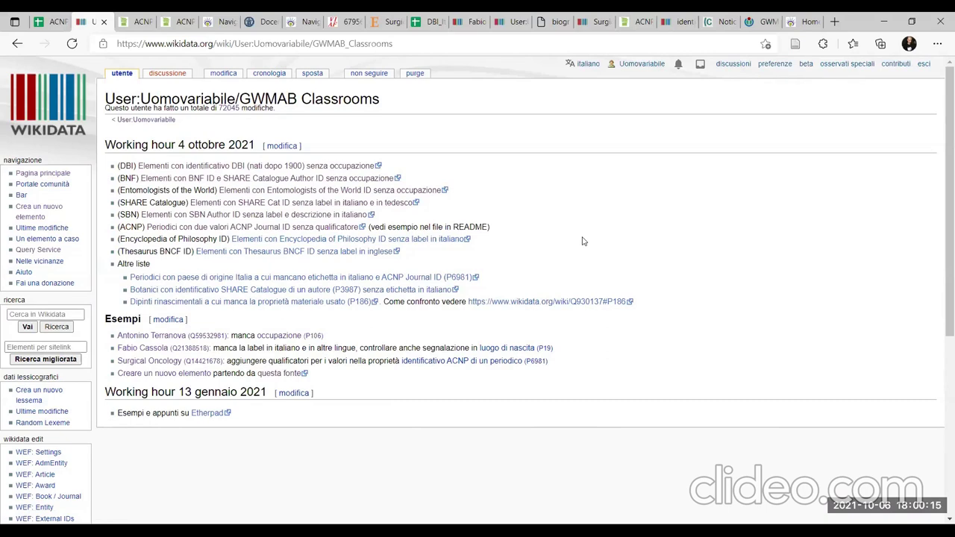
key(ctrl+plus)
key(ctrl+plus)
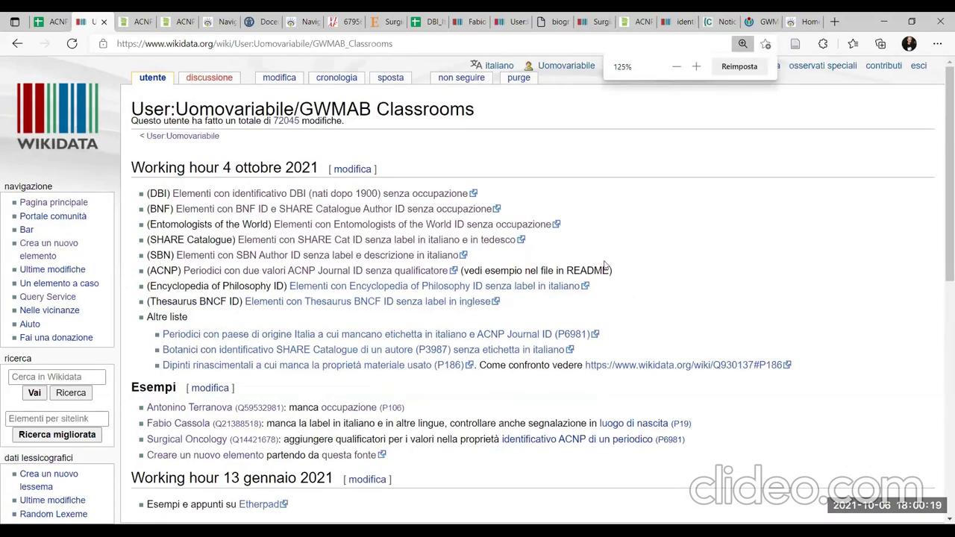
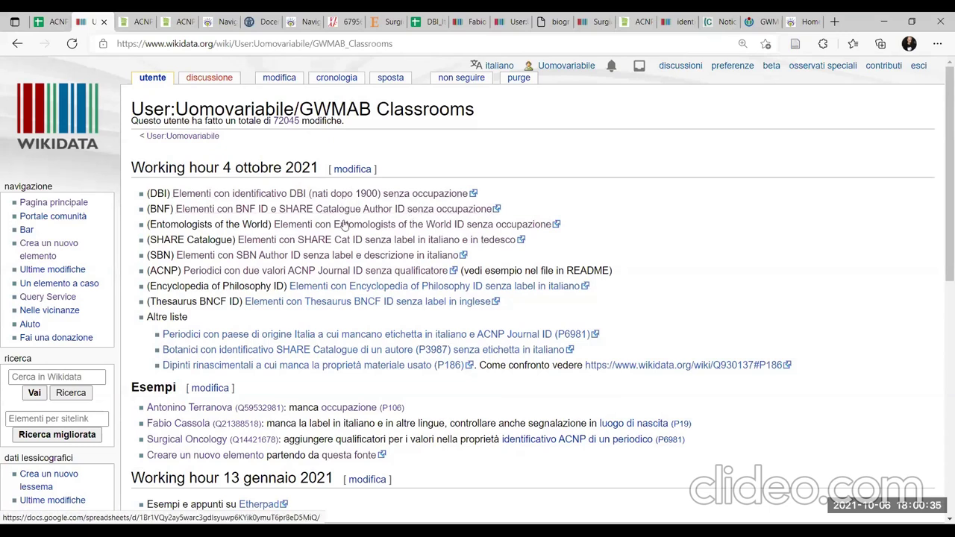
Open the DBI worklist spreadsheet of people born after 1900 without occupation in a new tab
right_click(360, 197)
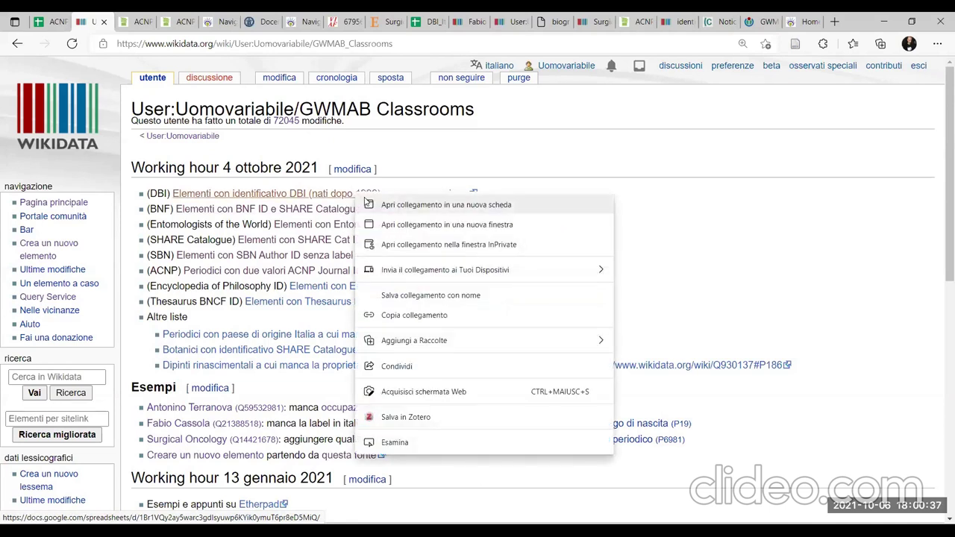
click(367, 203)
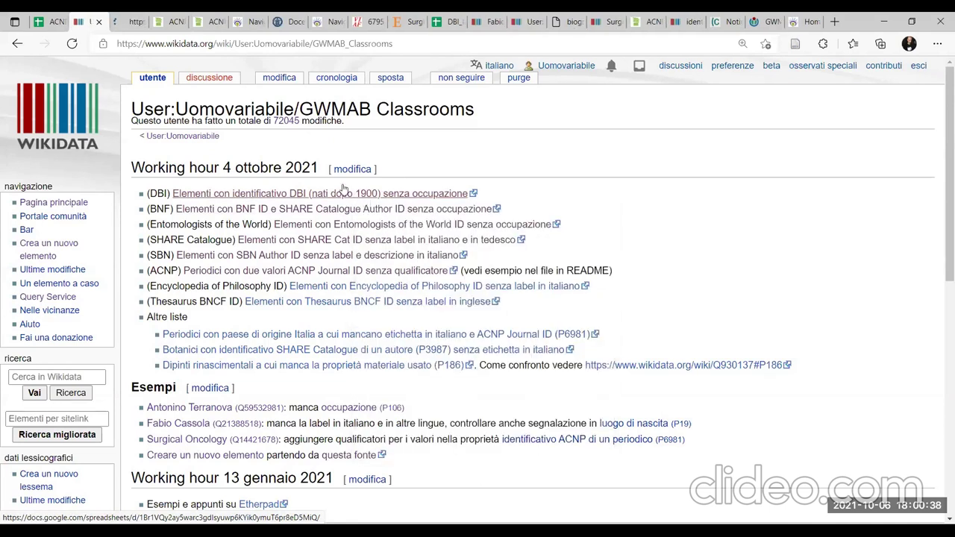
click(124, 22)
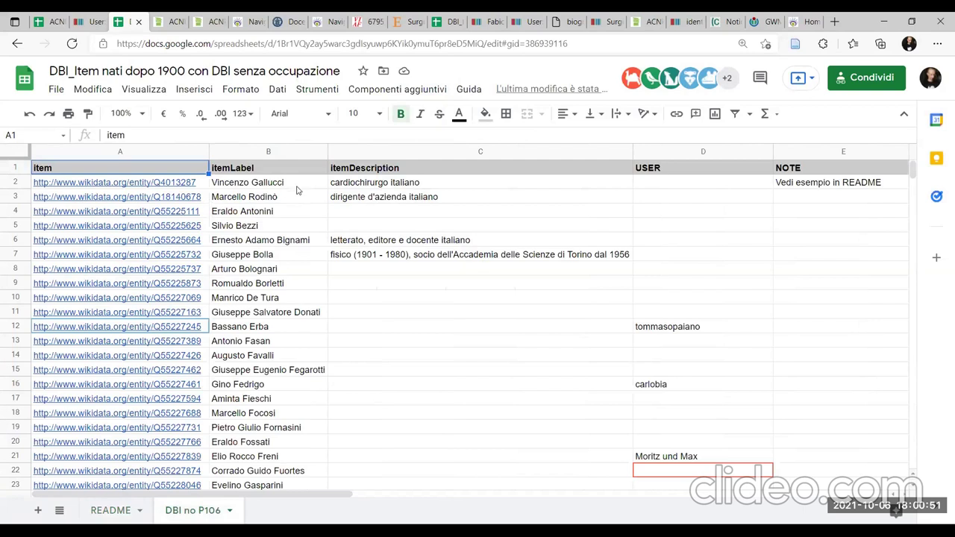
Inspect the Gallucci, Rodinò and Antonini rows of the DBI no P106 list
click(300, 184)
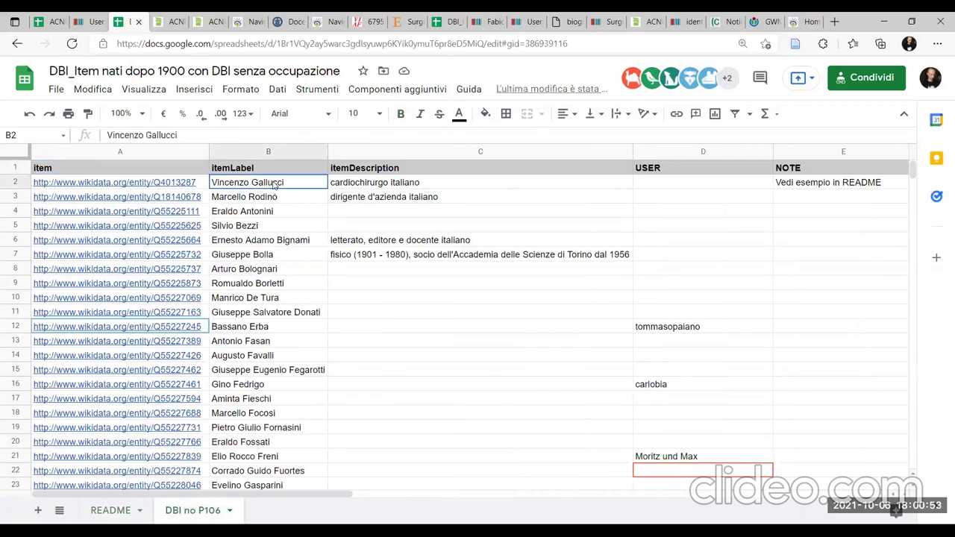
key(Down)
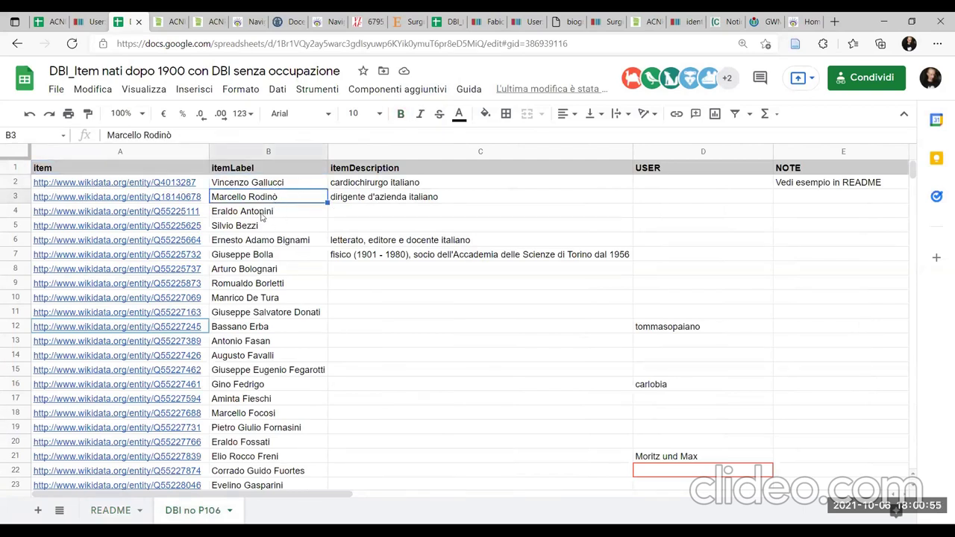
click(158, 213)
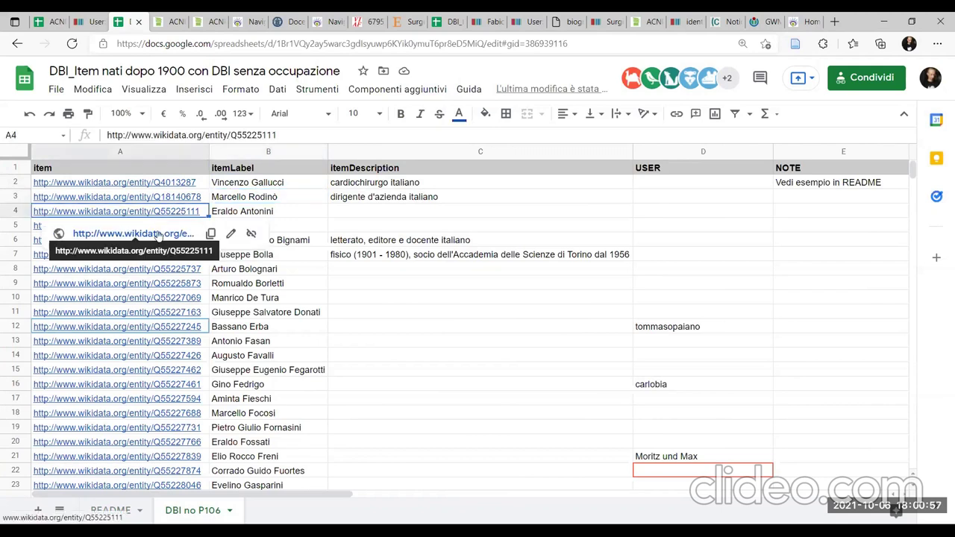
click(398, 294)
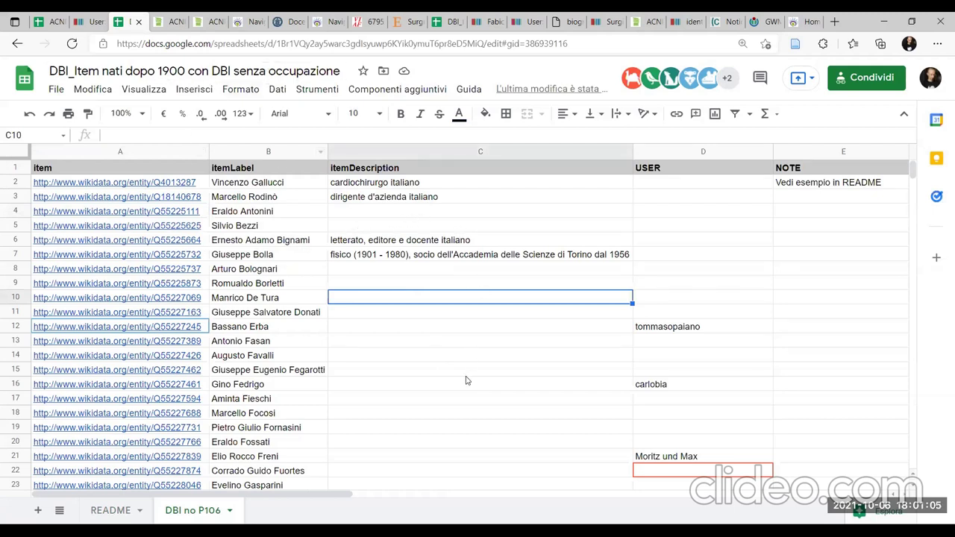
Select Beniamino Guidetti's Wikidata item link in row 37 and bring up its link options
scroll(464, 378, down, 9)
scroll(464, 378, down, 2)
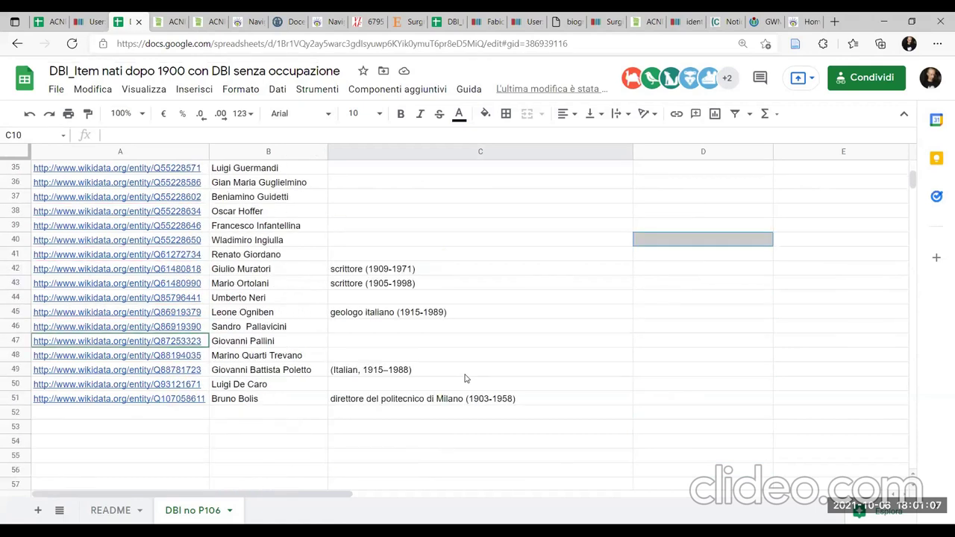
scroll(464, 378, up, 2)
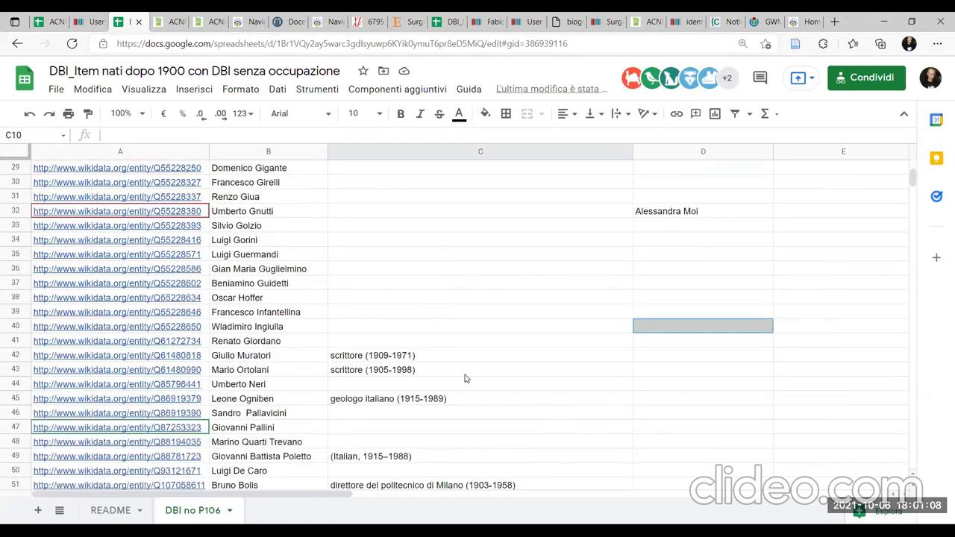
click(191, 286)
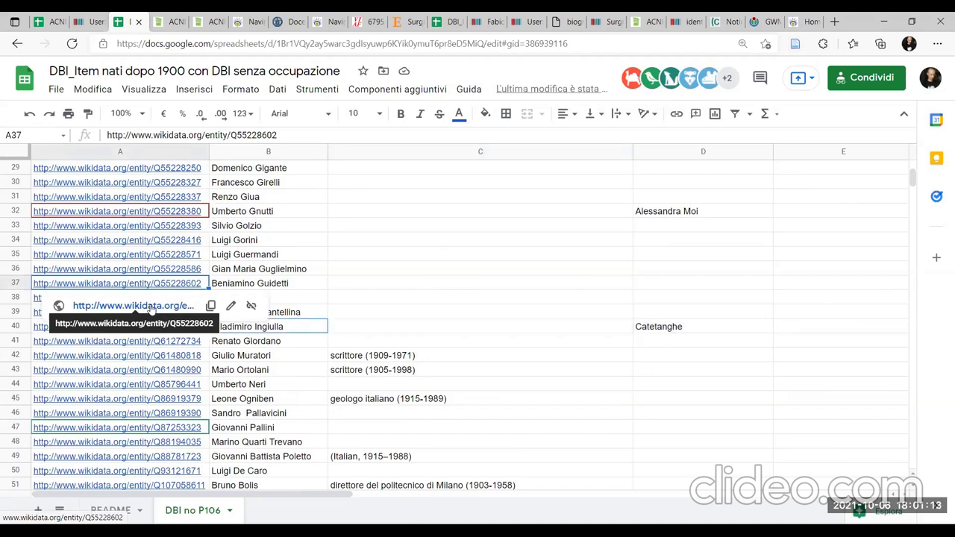
right_click(151, 308)
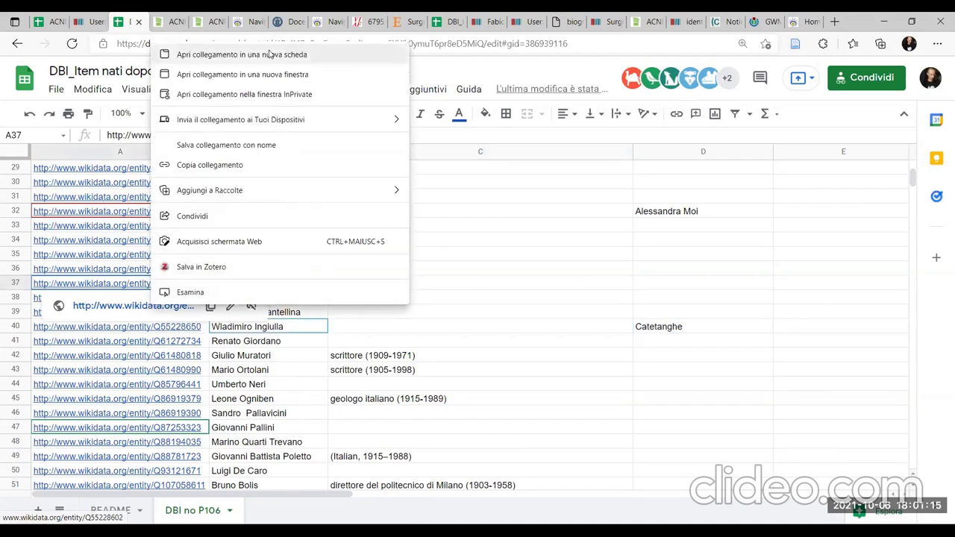
Open Beniamino Guidetti's item Q55228602 in a new tab and scroll to its identifiers
click(269, 58)
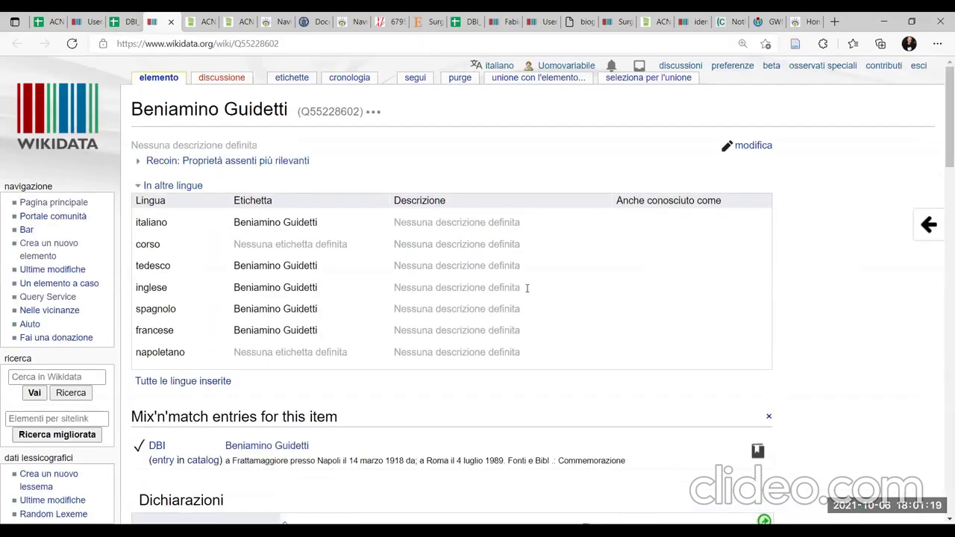
scroll(666, 317, down, 3)
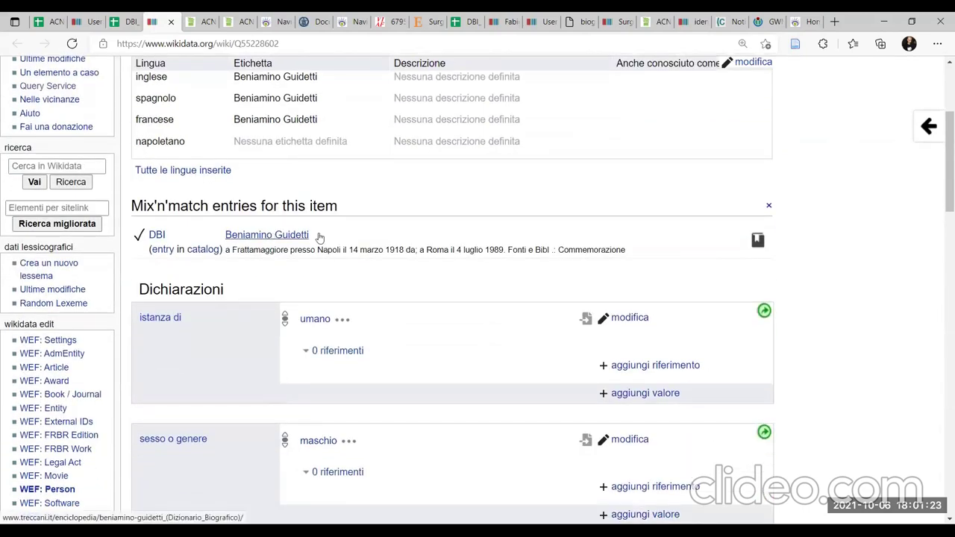
scroll(497, 258, down, 10)
scroll(499, 261, down, 3)
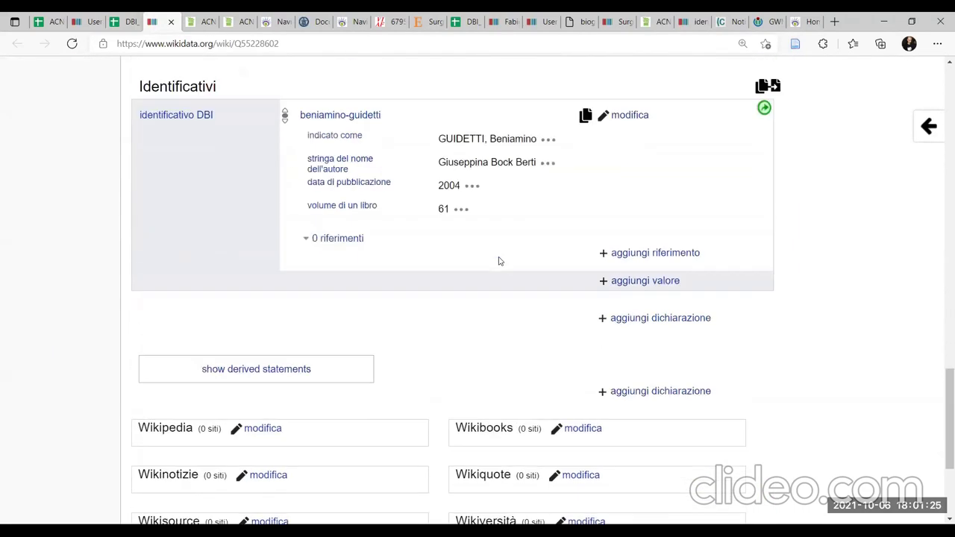
scroll(448, 260, up, 2)
Open his 'beniamino-guidetti' DBI biography on Treccani in a new tab and view it
right_click(367, 262)
click(382, 274)
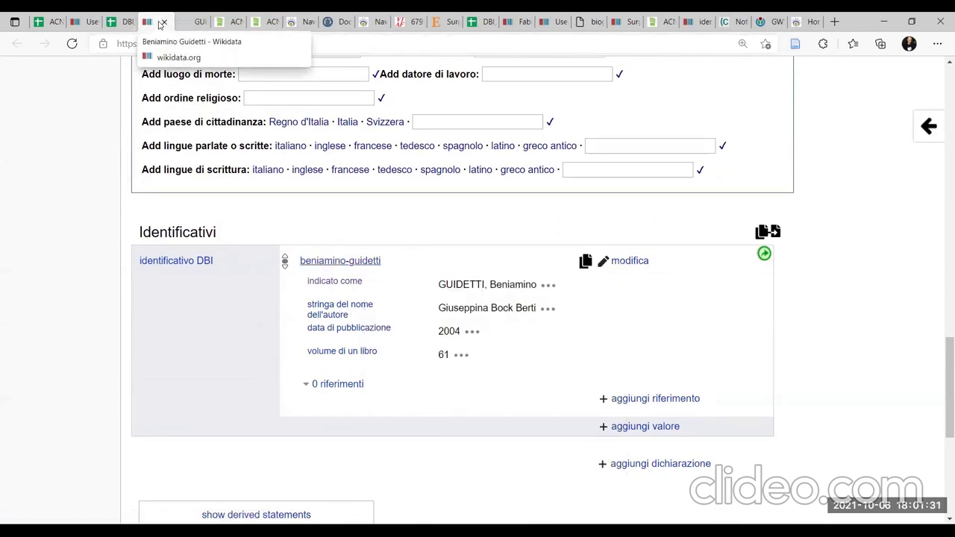
click(161, 23)
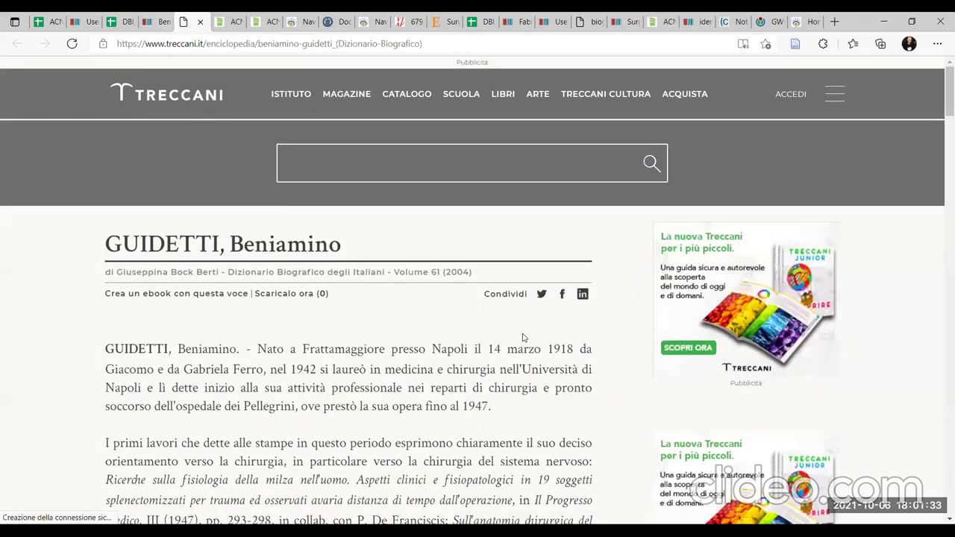
Read Guidetti's Treccani biography, highlighting 'neurochirurgia' as his field
scroll(490, 272, down, 2)
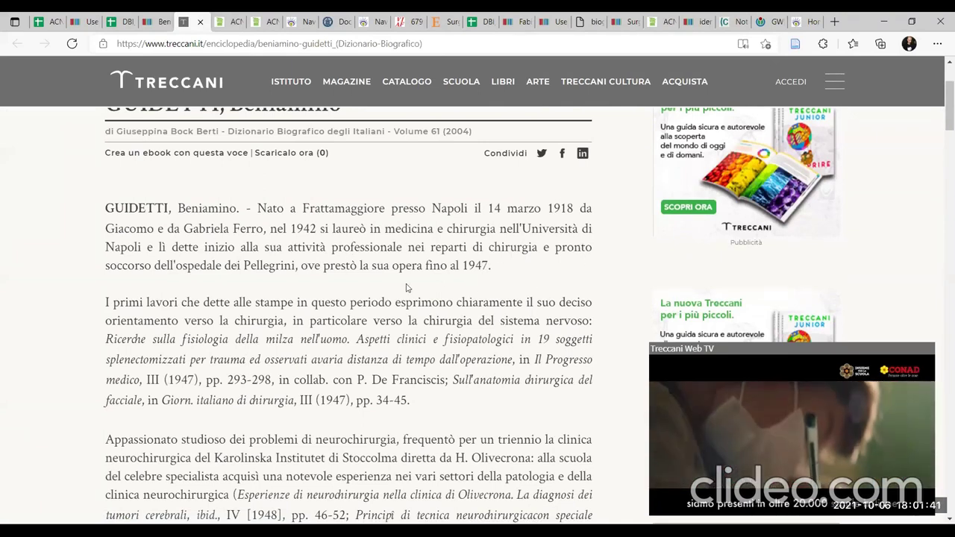
scroll(228, 249, down, 2)
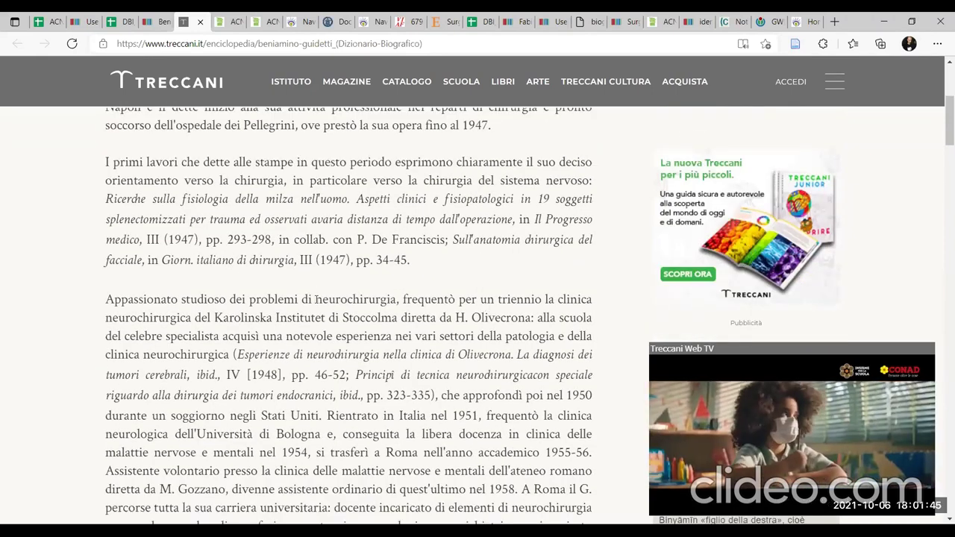
drag(317, 299, 397, 299)
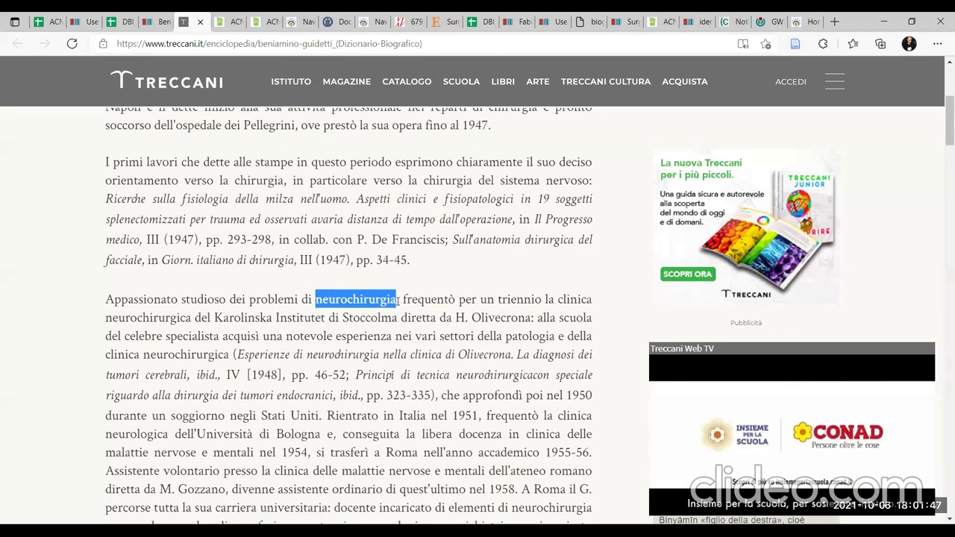
scroll(397, 299, down, 2)
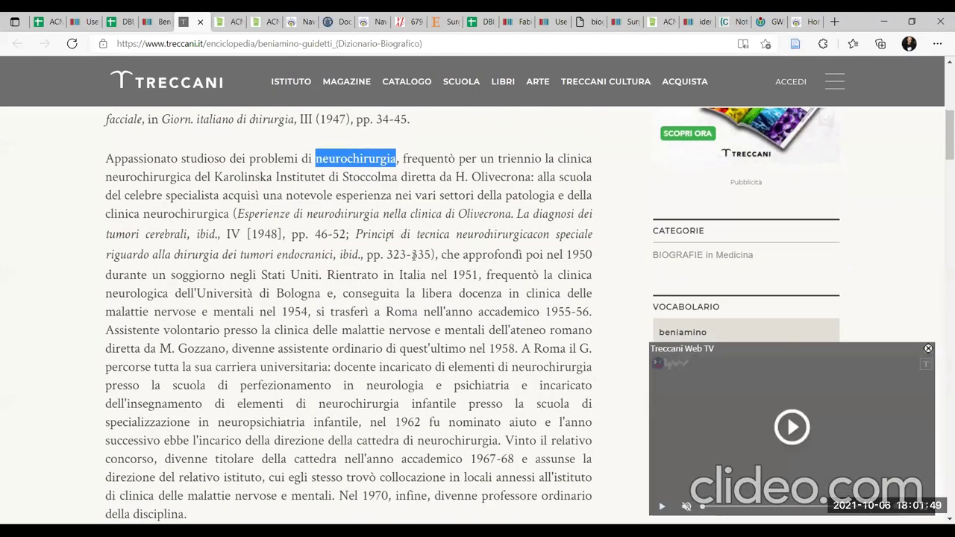
scroll(414, 254, down, 3)
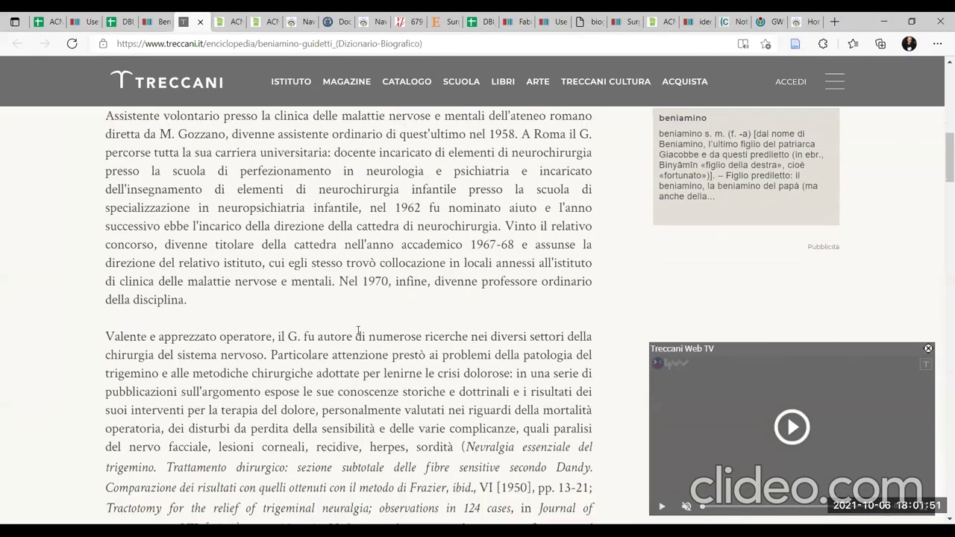
scroll(358, 330, down, 2)
scroll(506, 331, down, 9)
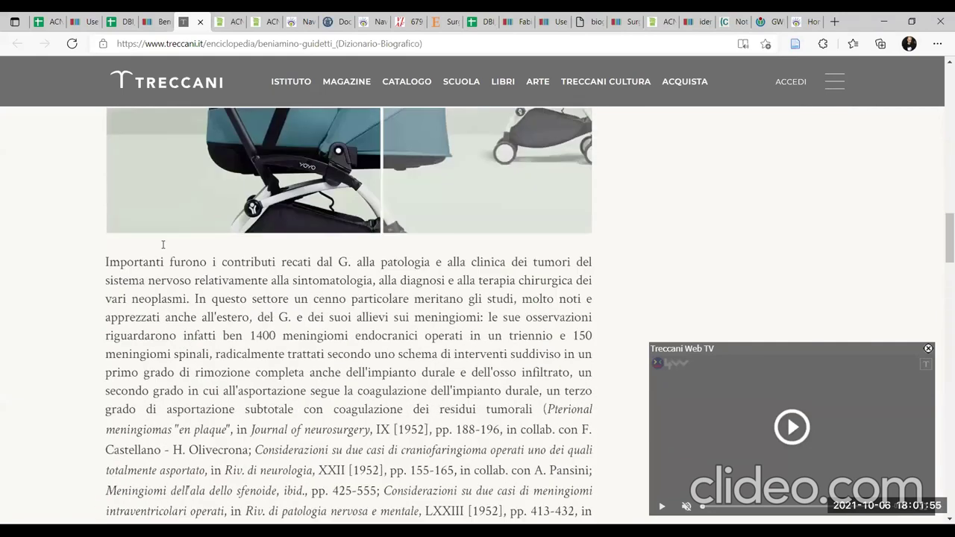
scroll(163, 243, down, 1)
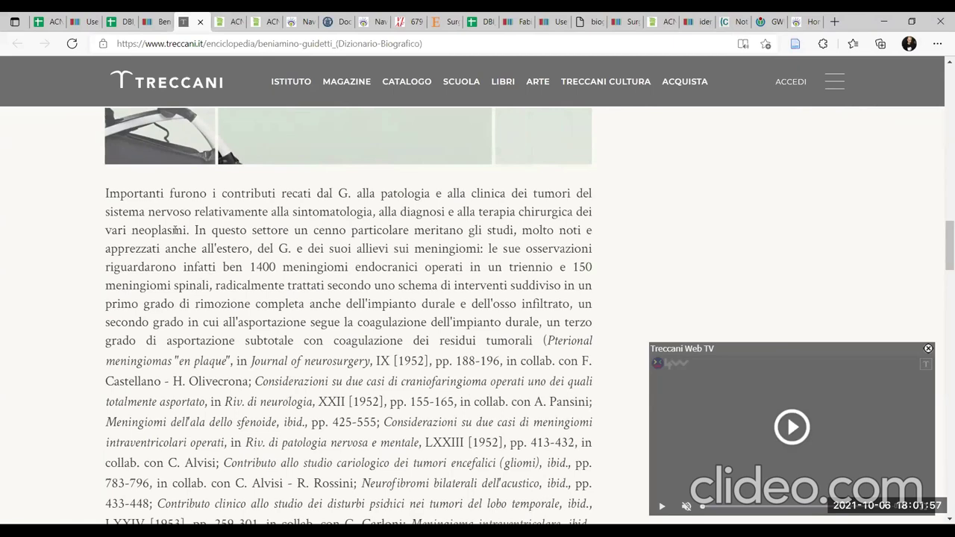
scroll(223, 236, down, 2)
scroll(272, 239, down, 4)
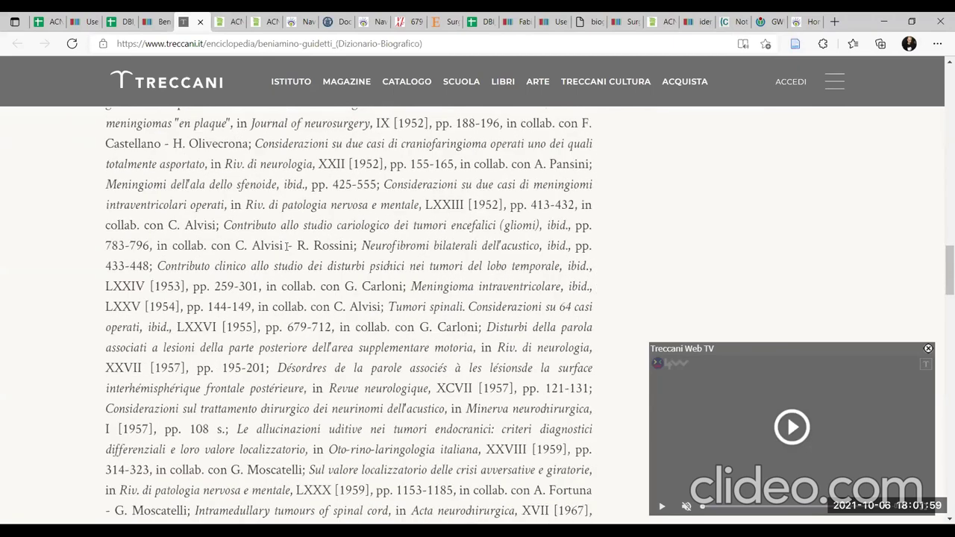
scroll(510, 315, up, 10)
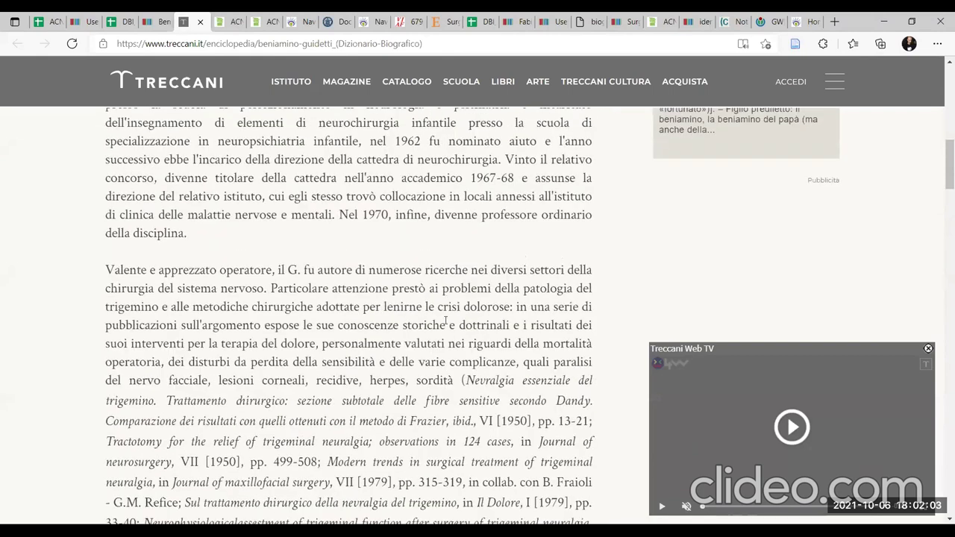
Back on Guidetti's item, add an occupazione statement with value neurochirurgo
key(ctrl+shift+Tab)
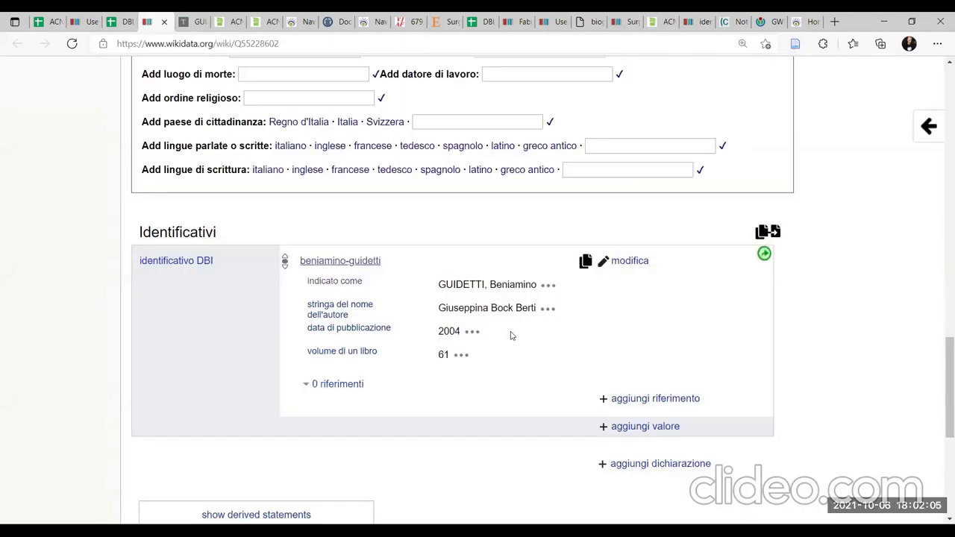
scroll(520, 340, up, 8)
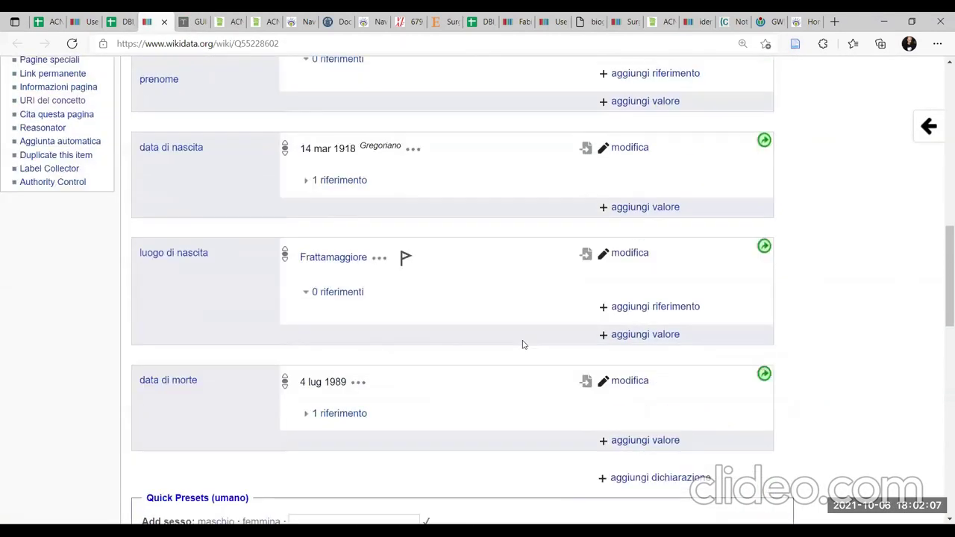
scroll(522, 343, up, 3)
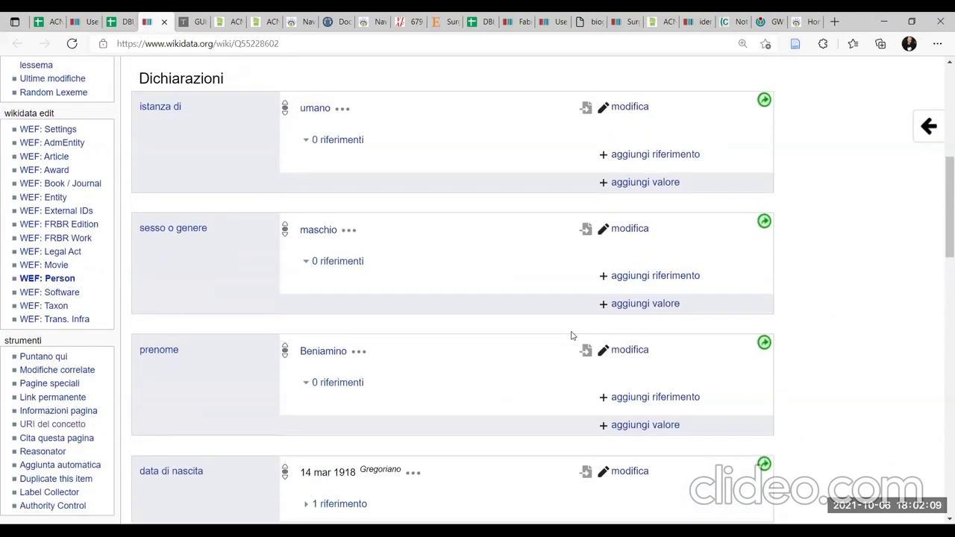
key(ctrl+minus)
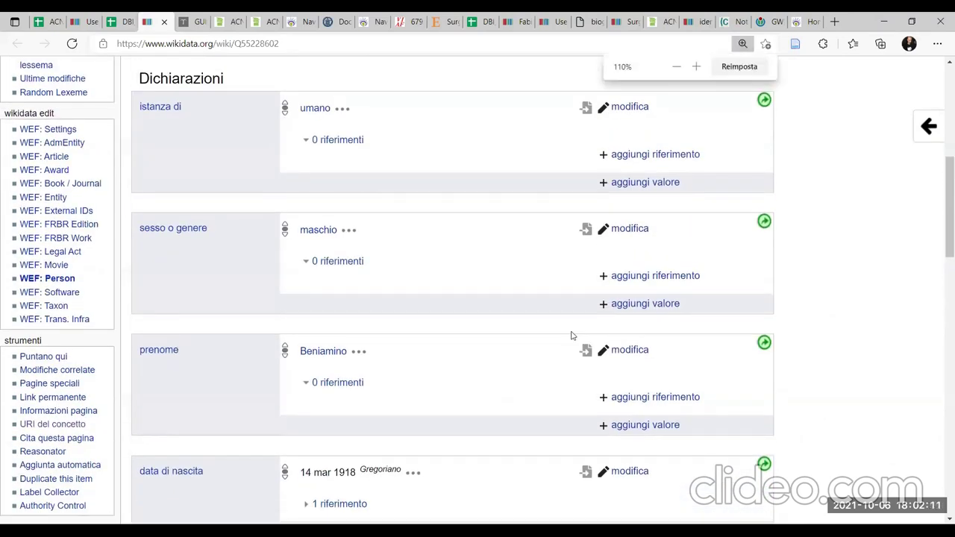
scroll(545, 440, up, 4)
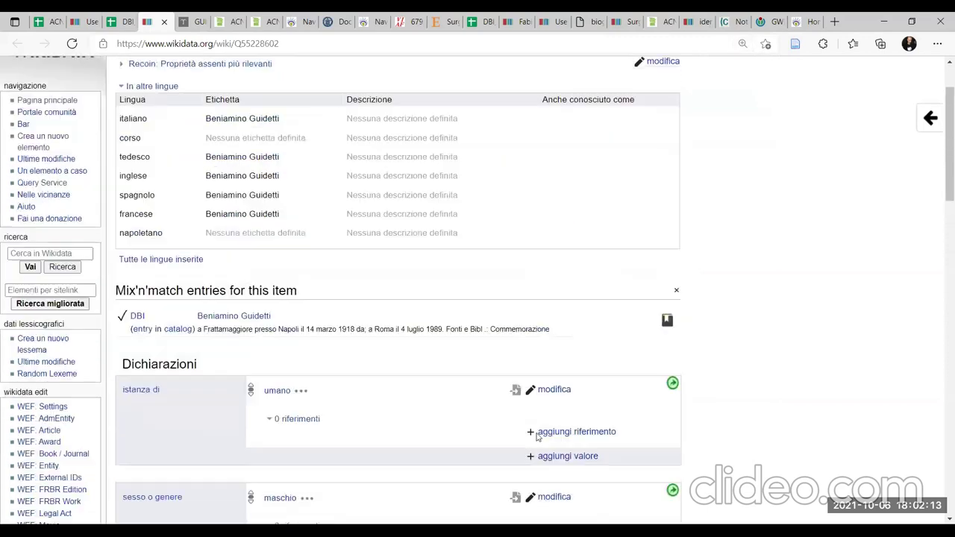
scroll(551, 450, down, 5)
scroll(550, 450, down, 4)
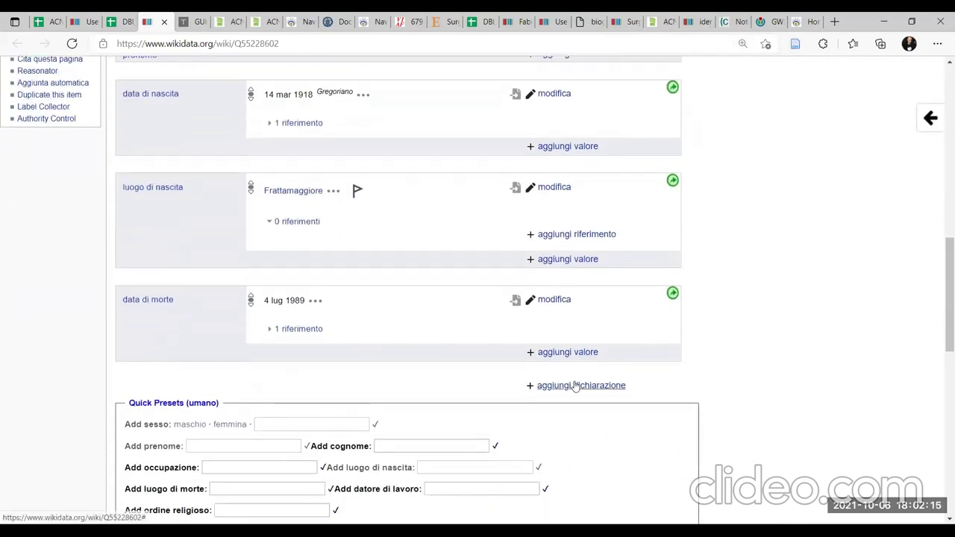
click(572, 386)
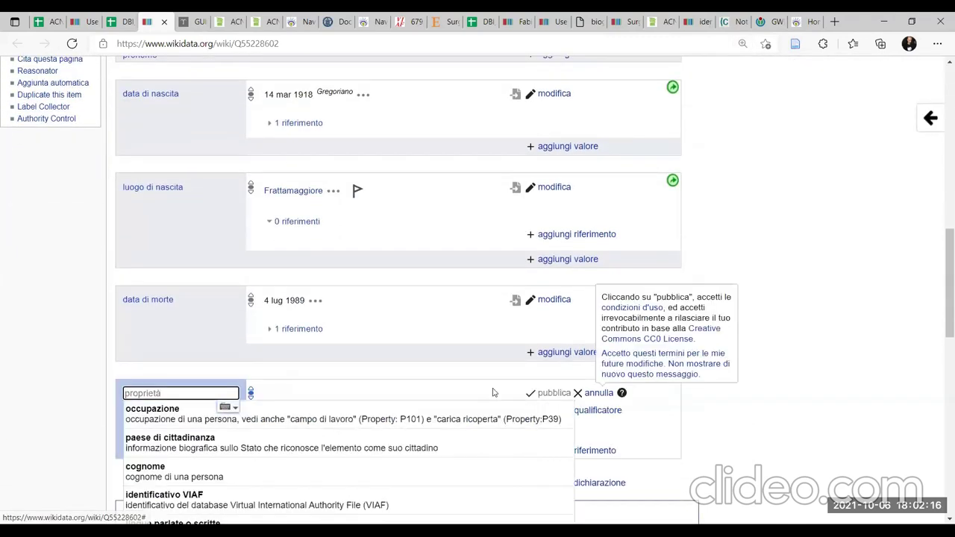
click(416, 418)
text(neuroh)
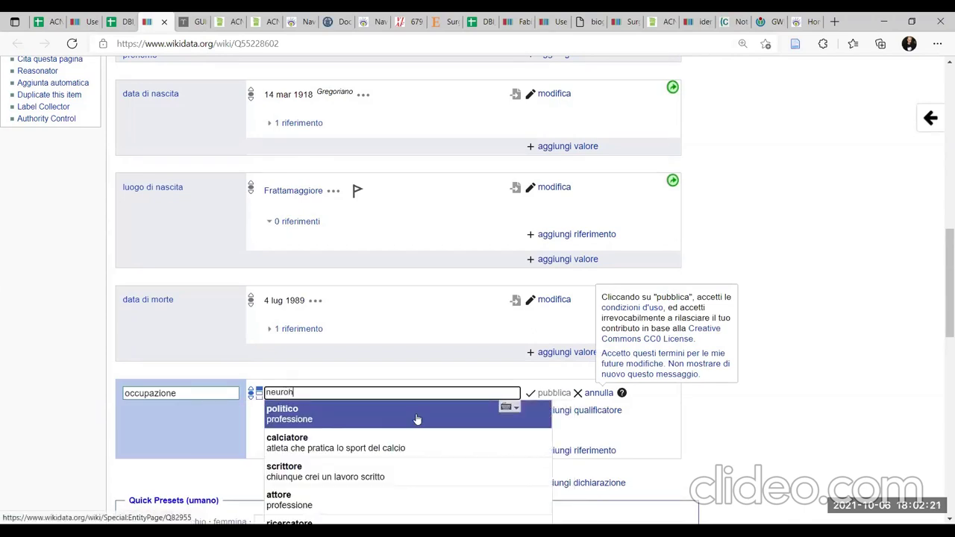
key(BackSpace)
text(ch)
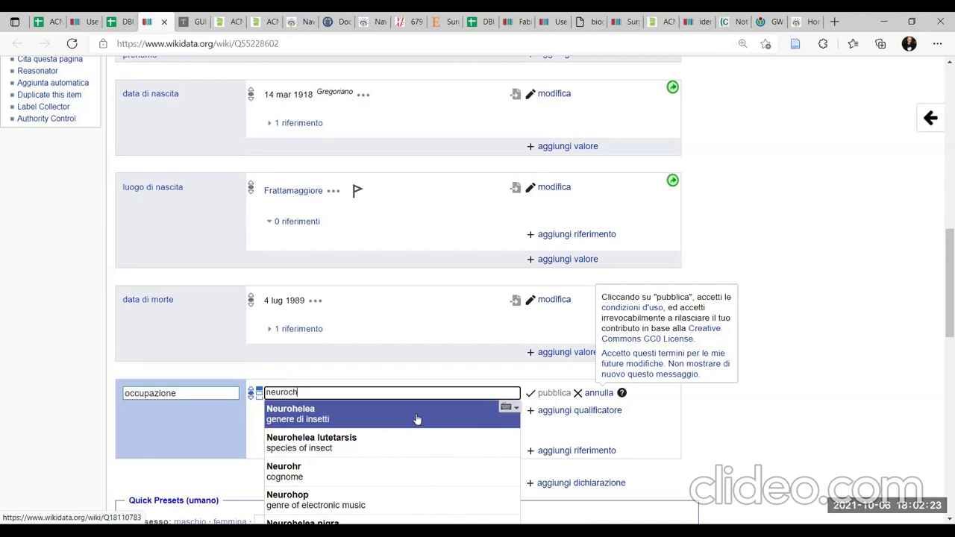
text(irur)
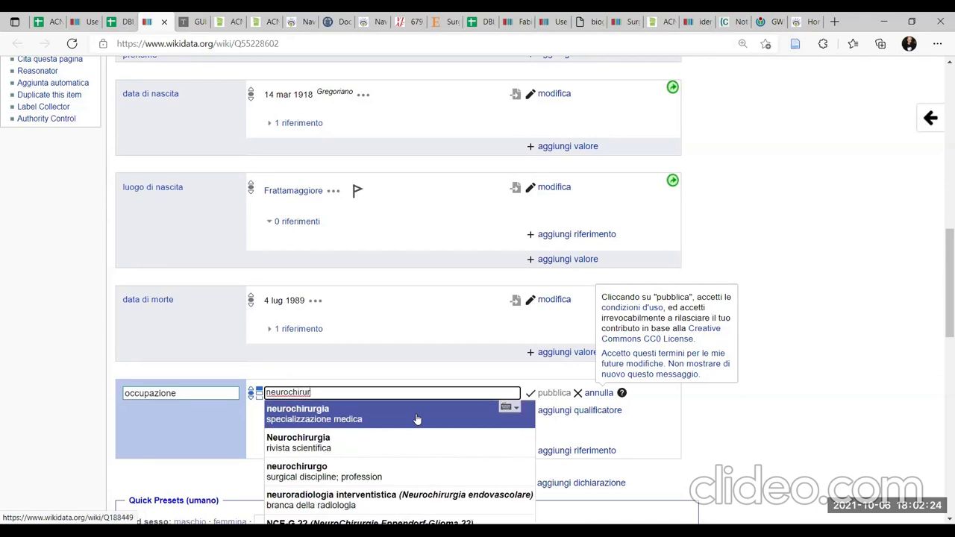
click(414, 472)
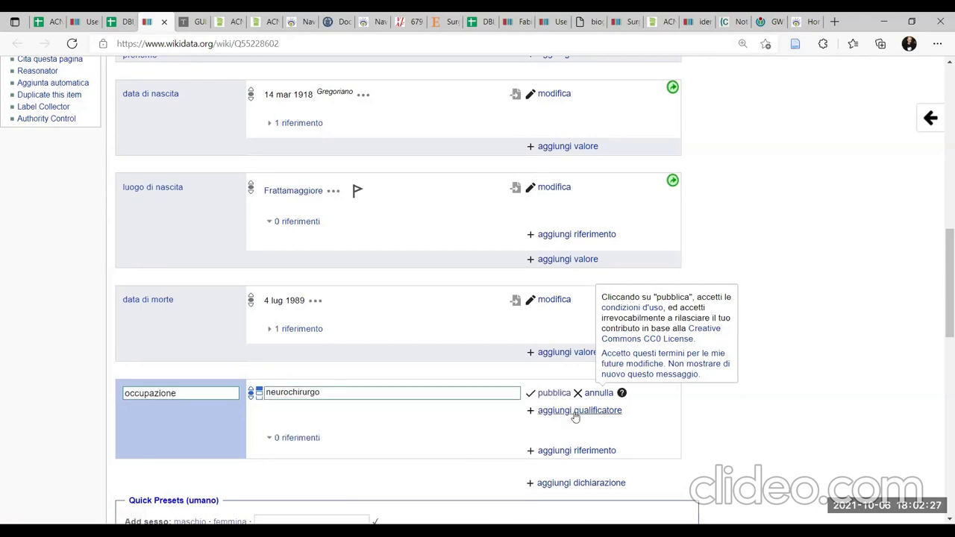
Reference it with fonte dell'affermazione Dizionario Biografico degli Italiani and add an identificativo DBI row
click(580, 452)
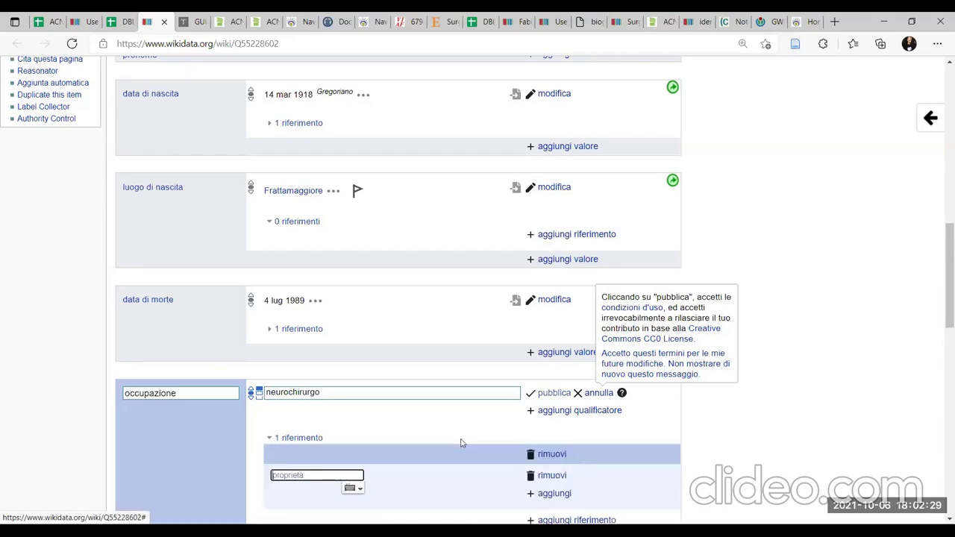
text(fonte dell)
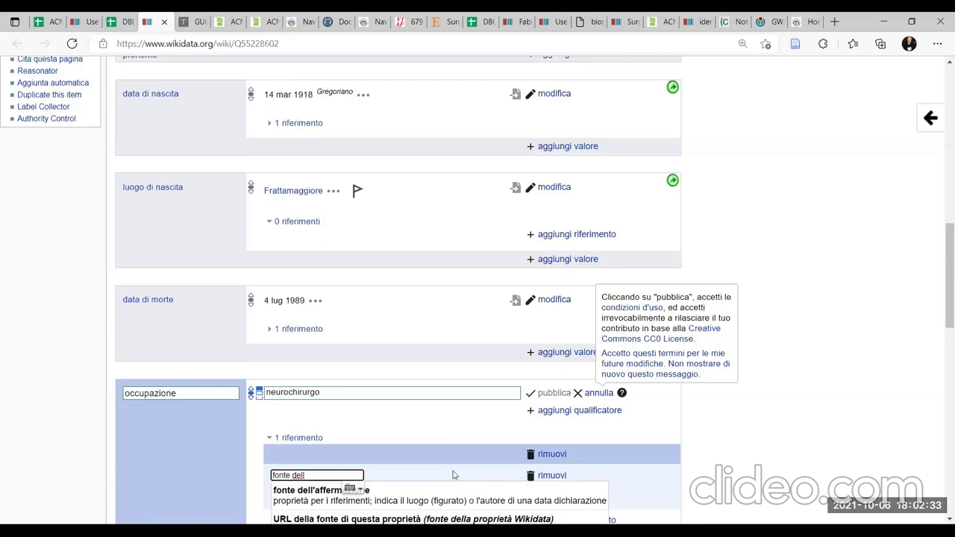
click(457, 490)
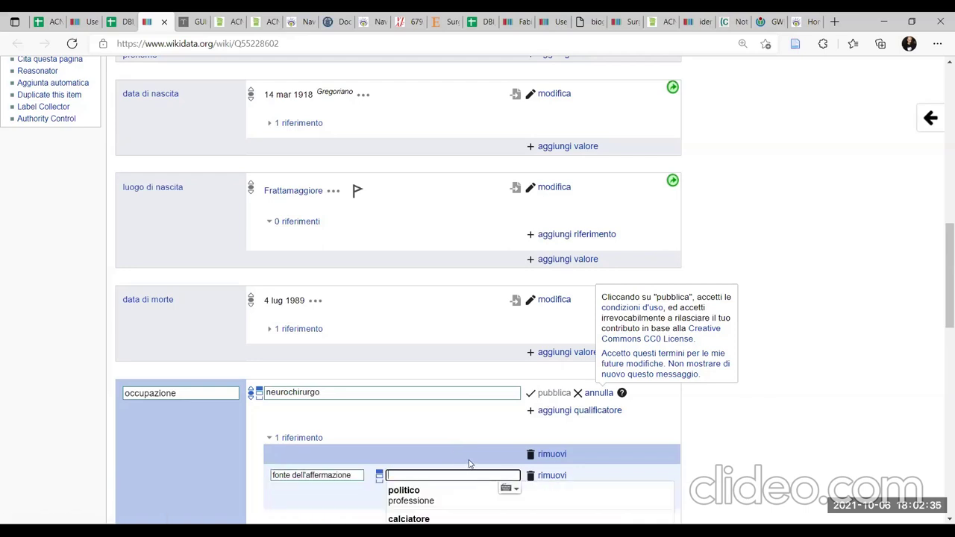
text(dizionario biogr)
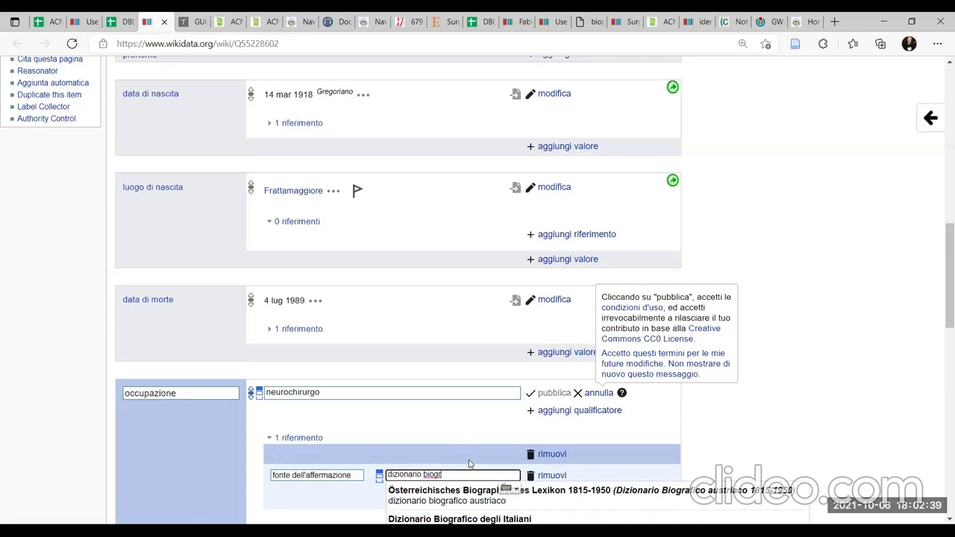
click(459, 518)
scroll(513, 355, down, 2)
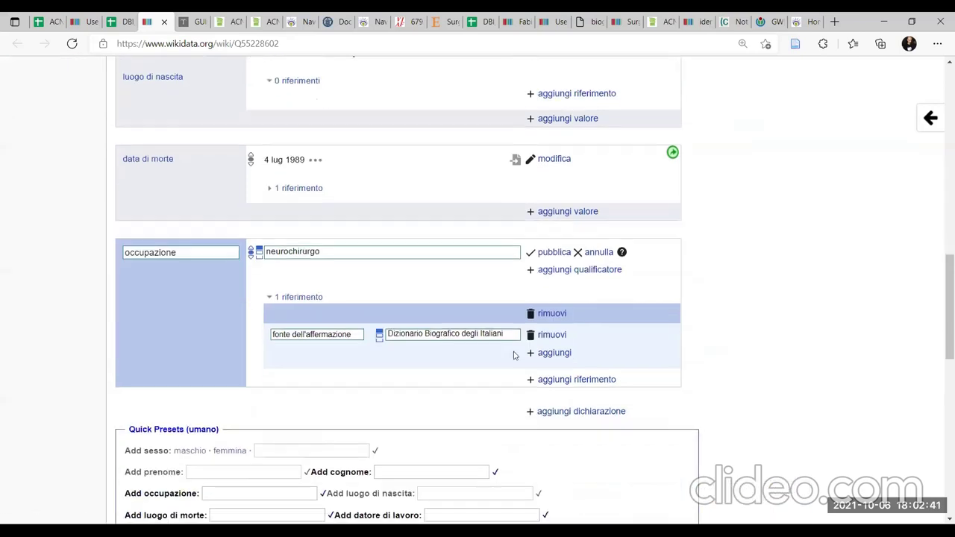
click(545, 352)
text(dbi)
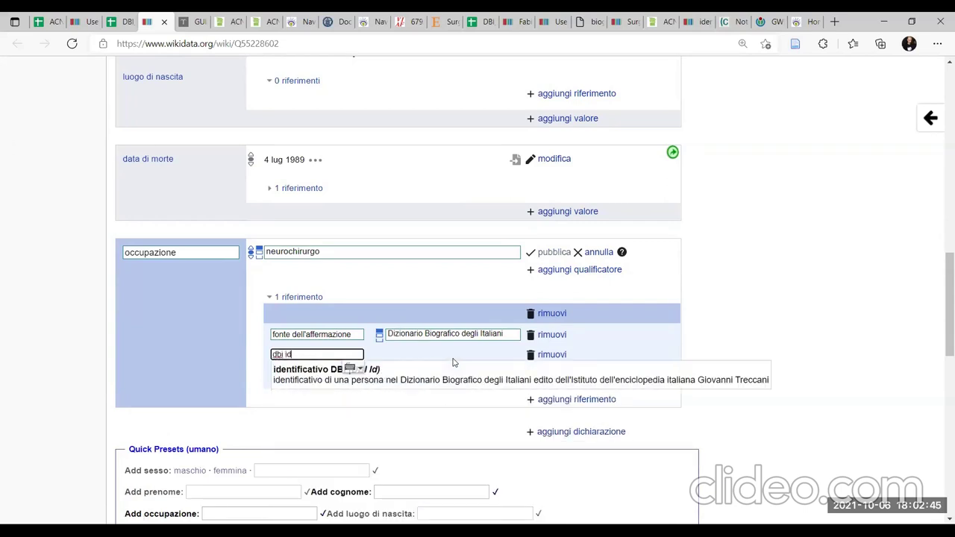
text( id)
click(432, 376)
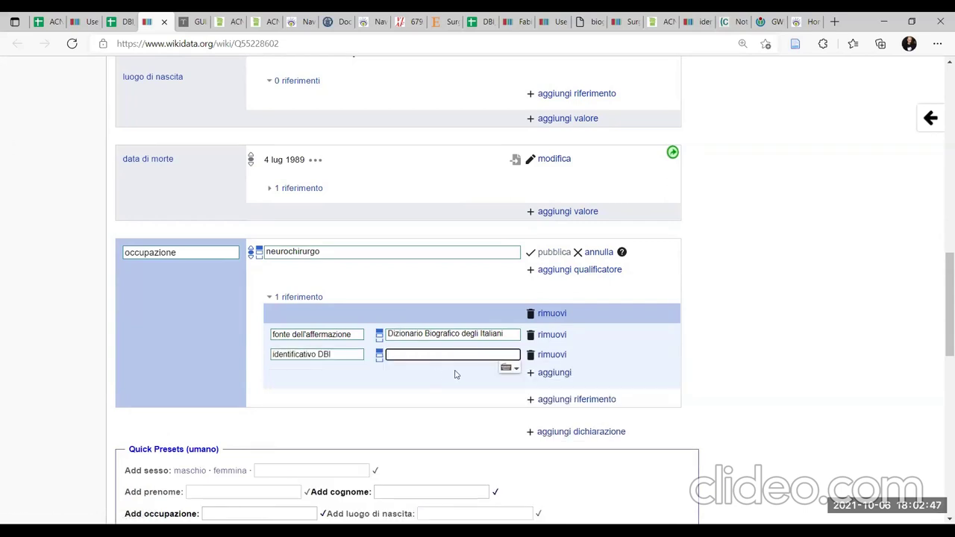
Copy the item's DBI identifier into the reference's identificativo DBI value
scroll(716, 377, down, 6)
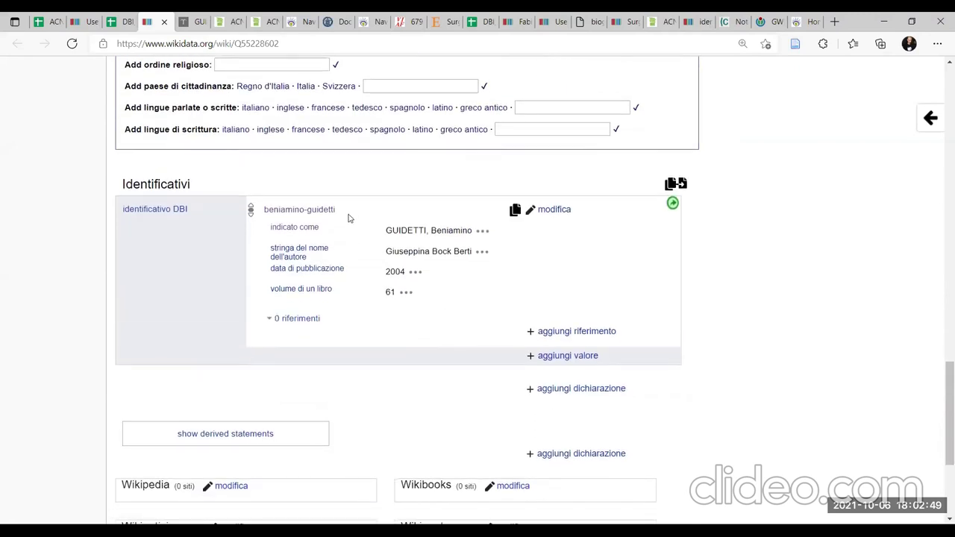
drag(342, 210, 263, 209)
key(ctrl+c)
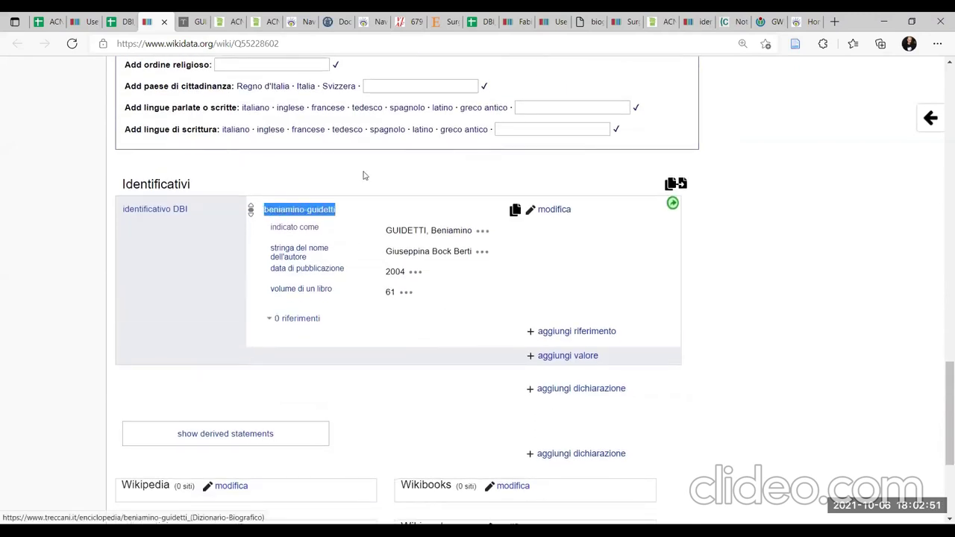
scroll(396, 194, up, 5)
click(407, 214)
key(ctrl+v)
Add consultato il 6 ottobre 2021 to the reference and publish the statement
click(551, 232)
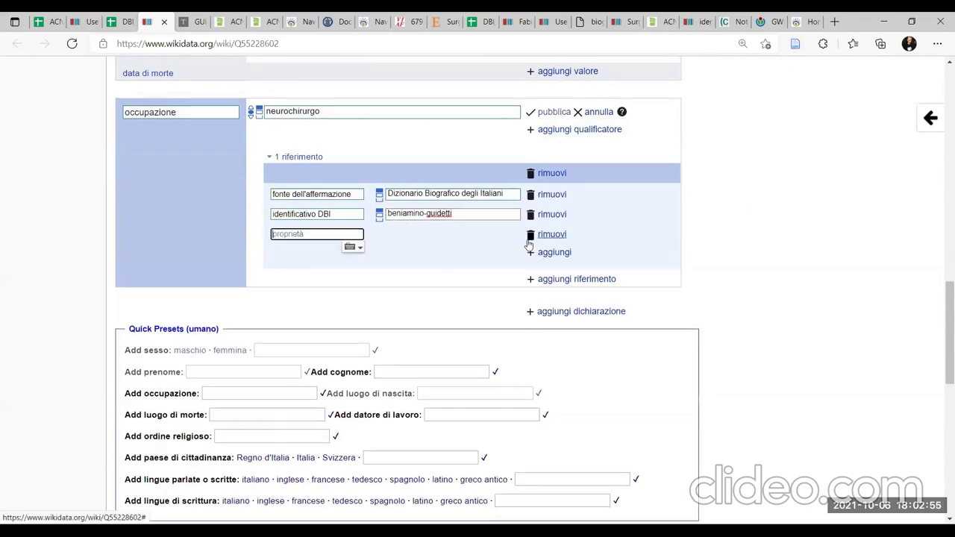
text(consul)
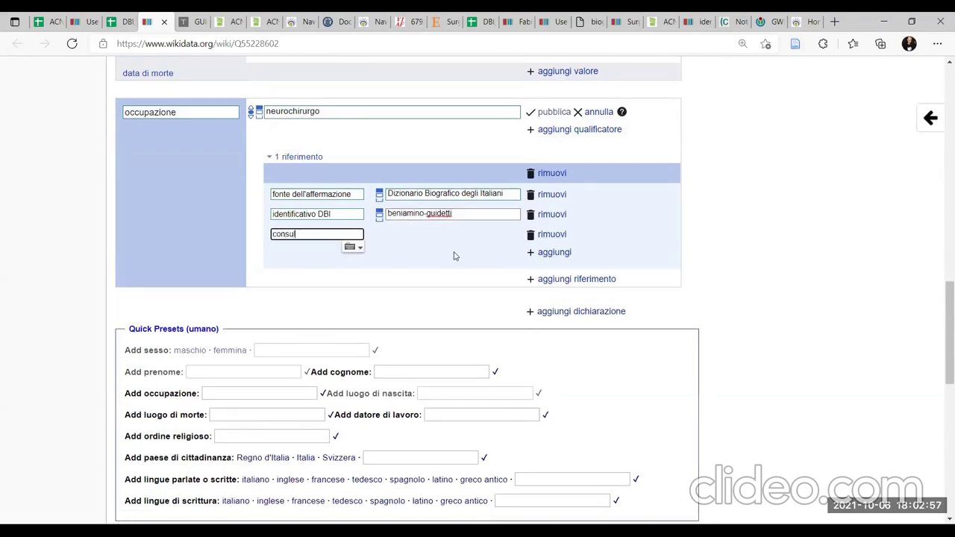
text(tatoi)
key(BackSpace)
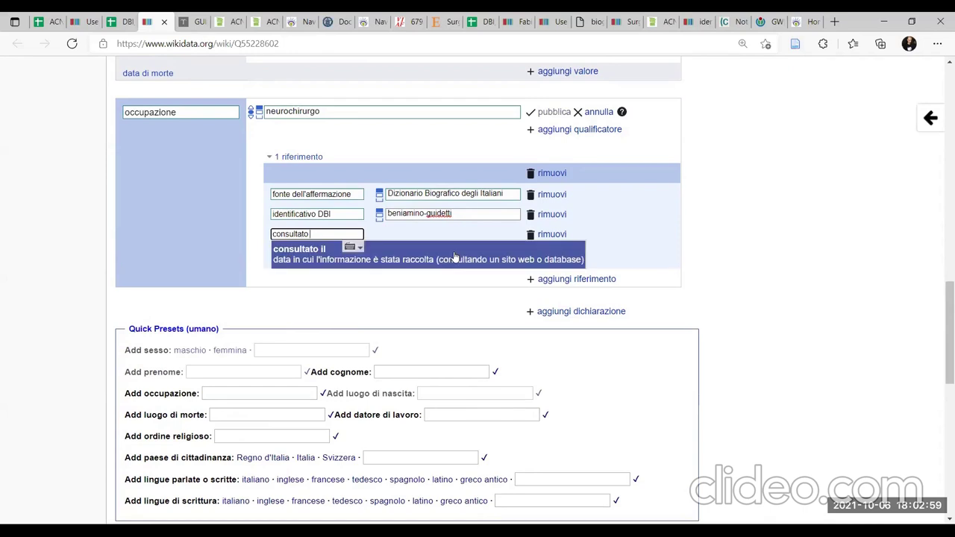
click(455, 257)
text(6 ottobre)
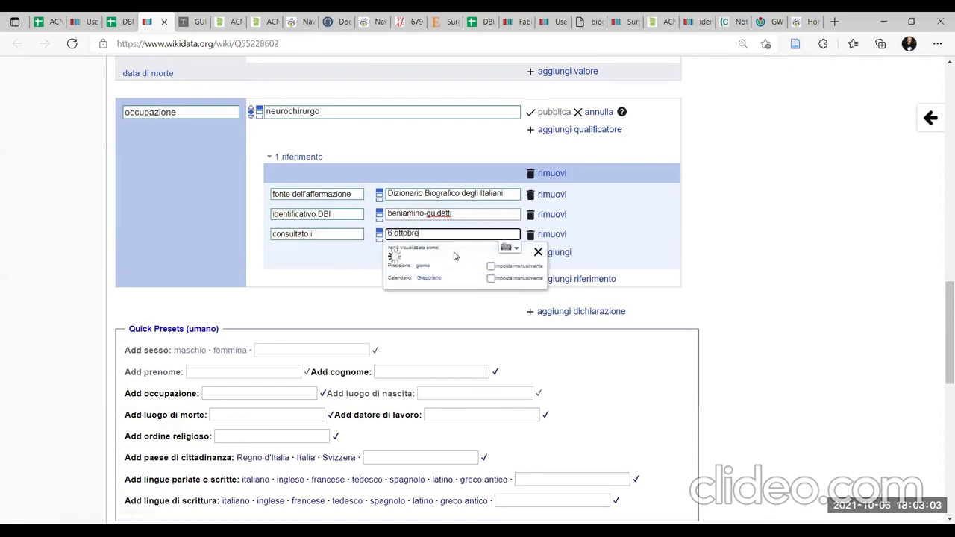
text( 2021)
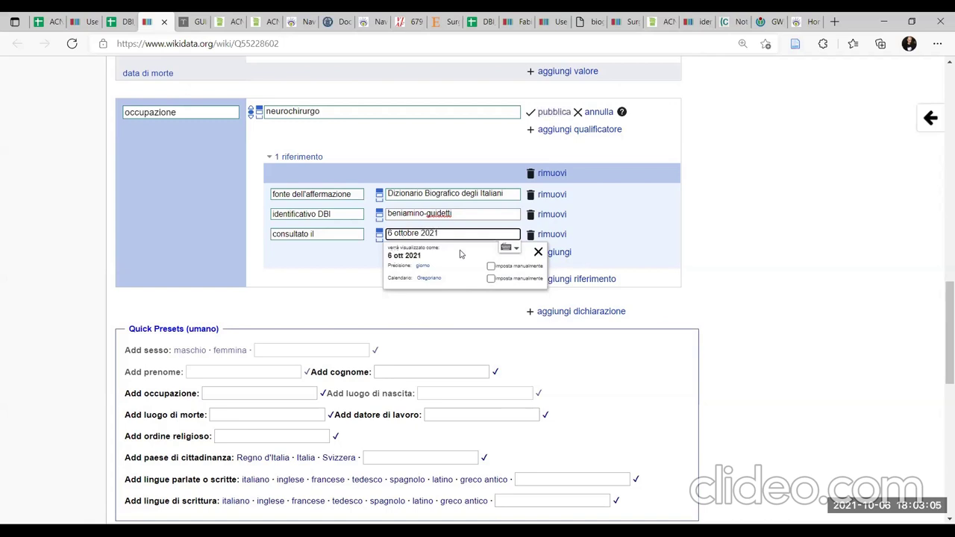
click(731, 247)
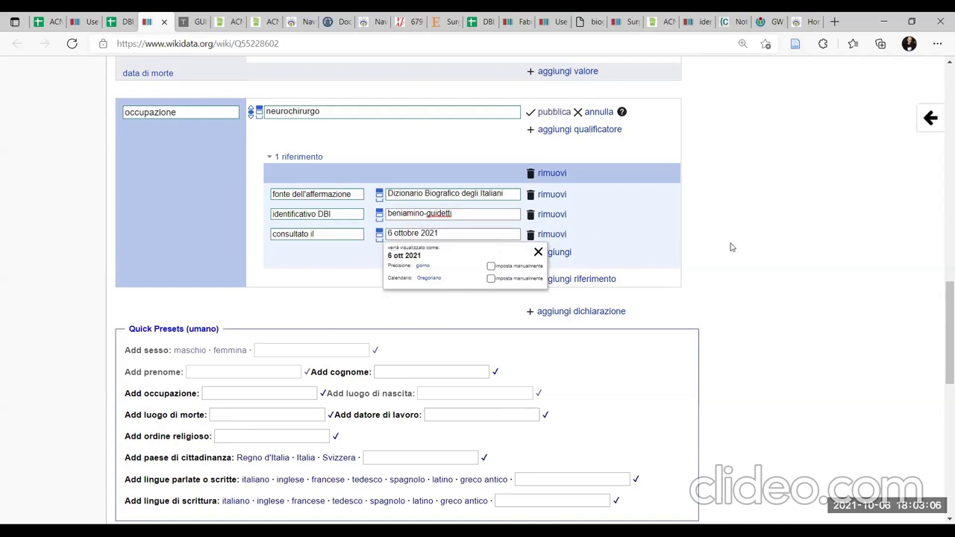
click(561, 112)
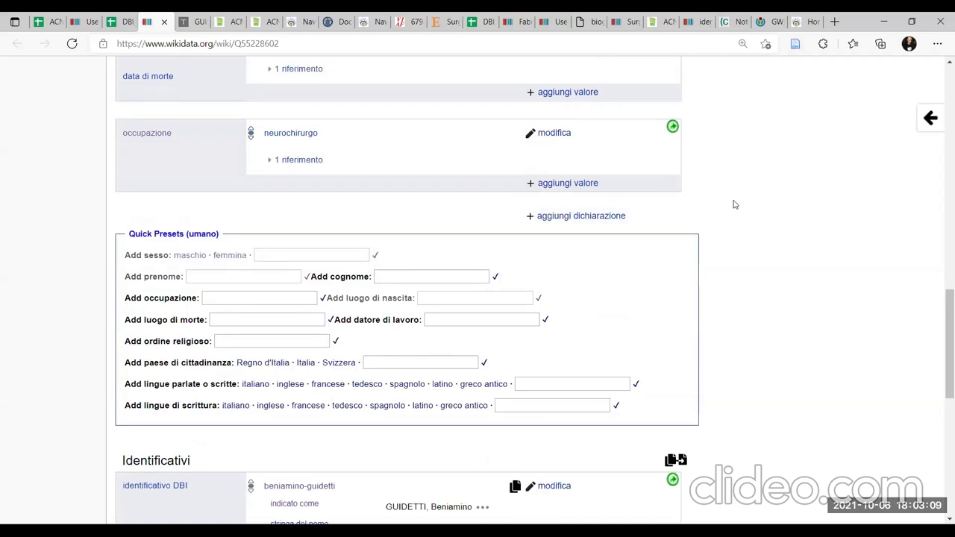
scroll(733, 208, up, 2)
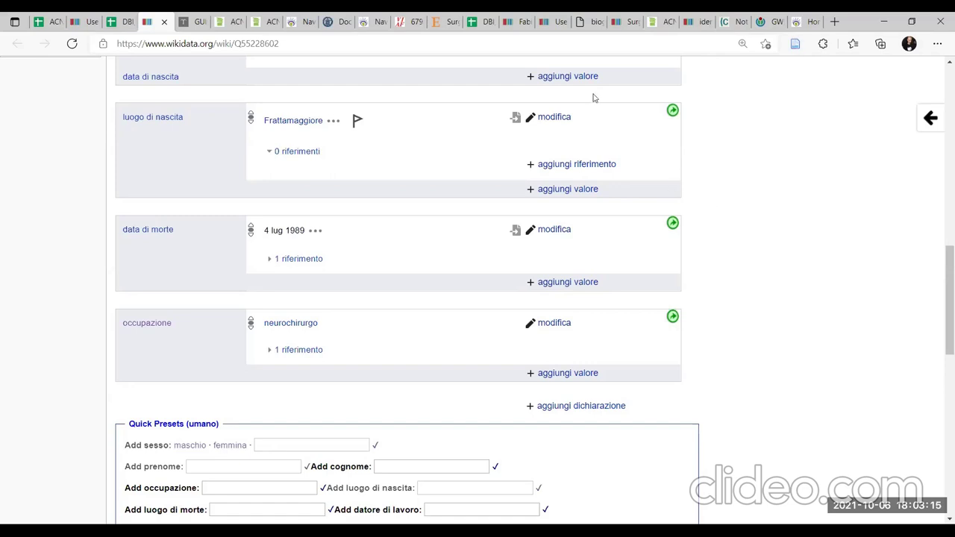
Enter the editor's username in cell D37 beside Q55228602, then return to the GWMAB Classrooms page
click(112, 24)
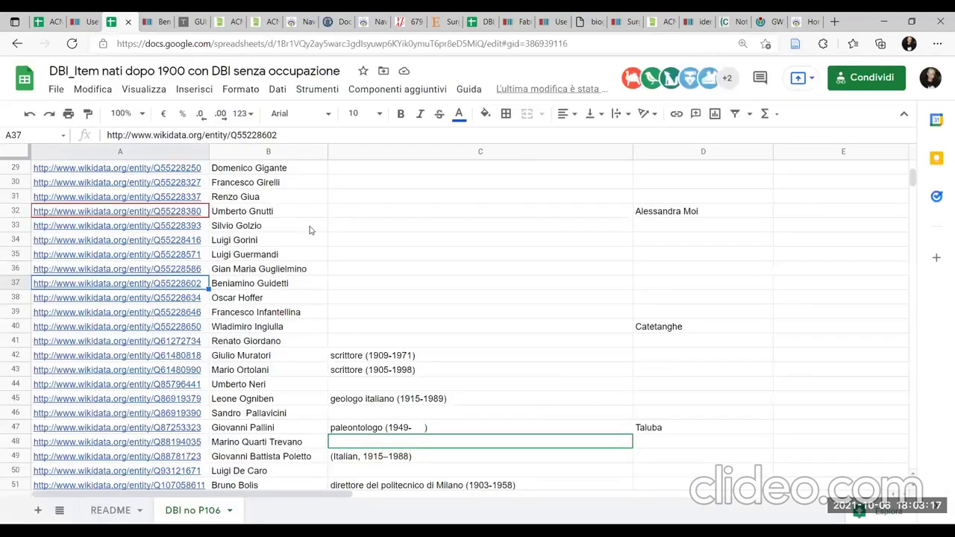
click(506, 291)
click(499, 283)
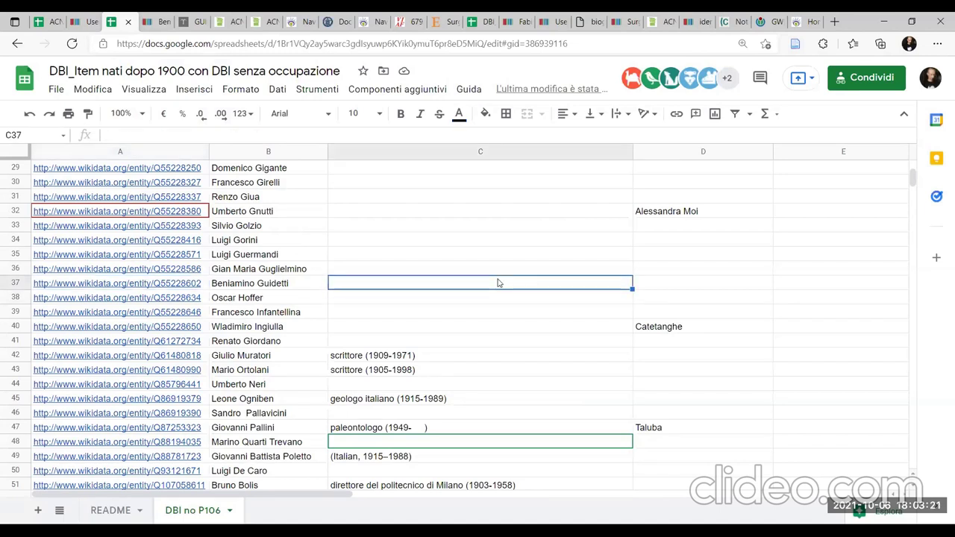
click(646, 285)
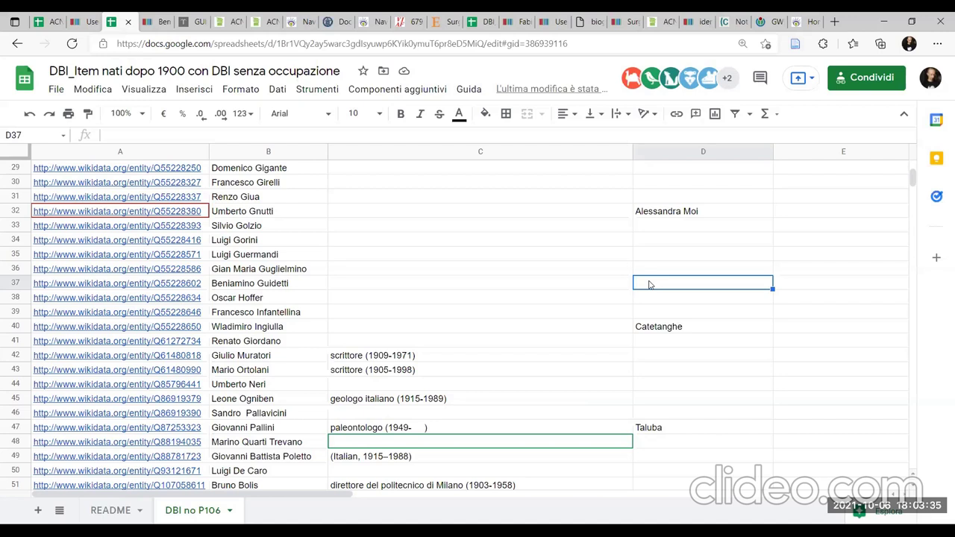
text(Uomovariabile)
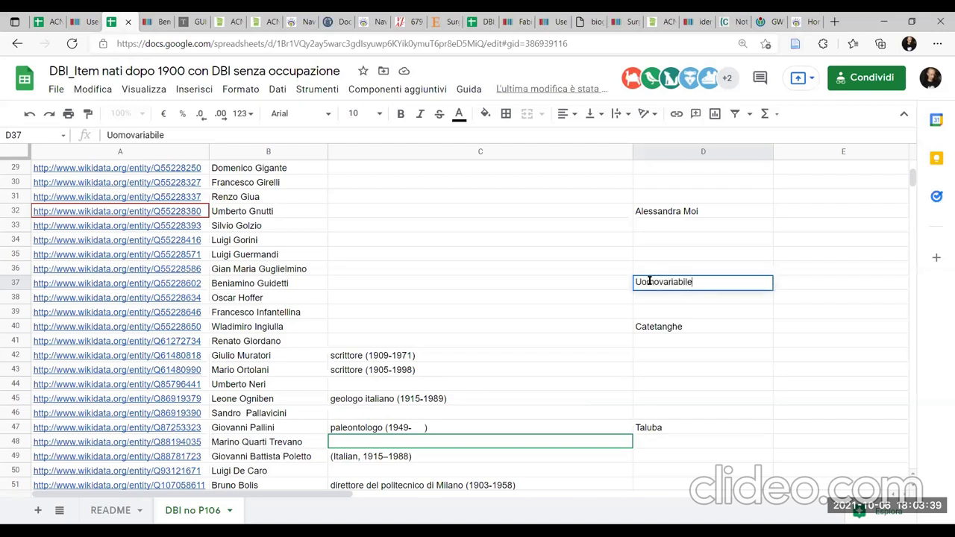
key(Left)
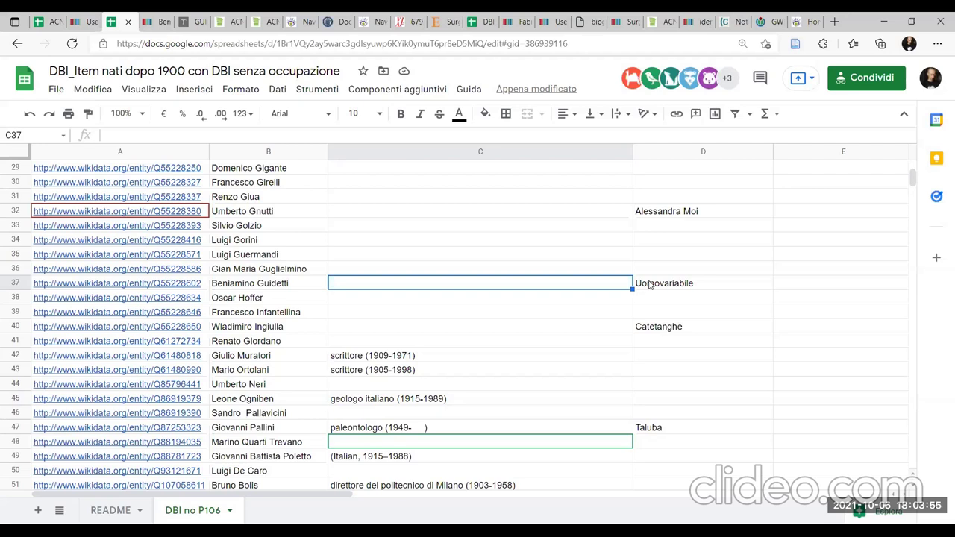
click(82, 21)
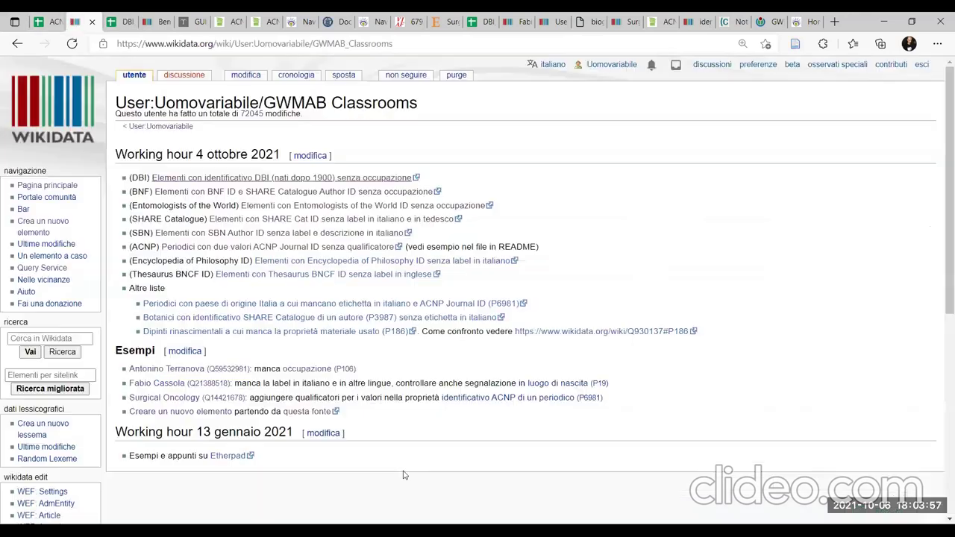
Open the 'SHARE Catalogue e BNF ID_Senza occupazione' list in a new tab
right_click(405, 194)
click(428, 204)
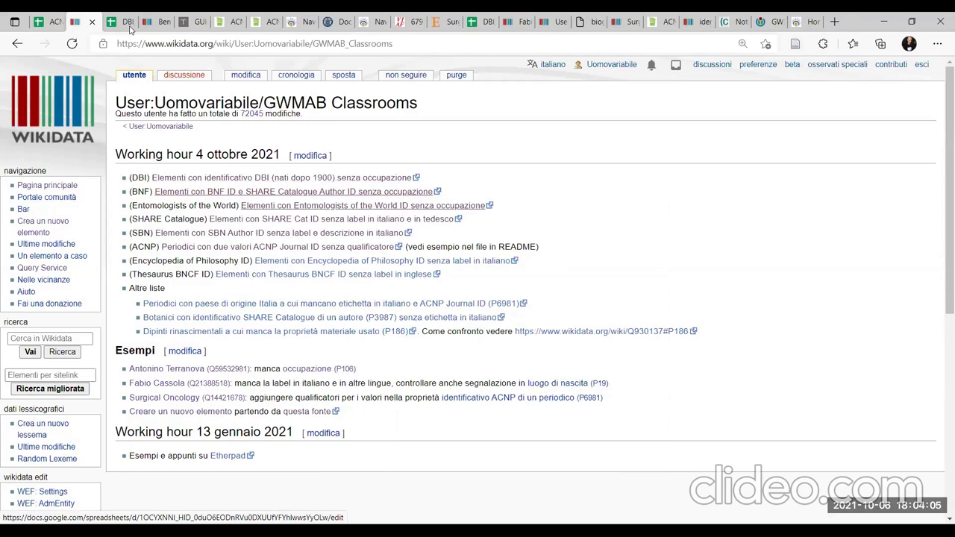
click(108, 19)
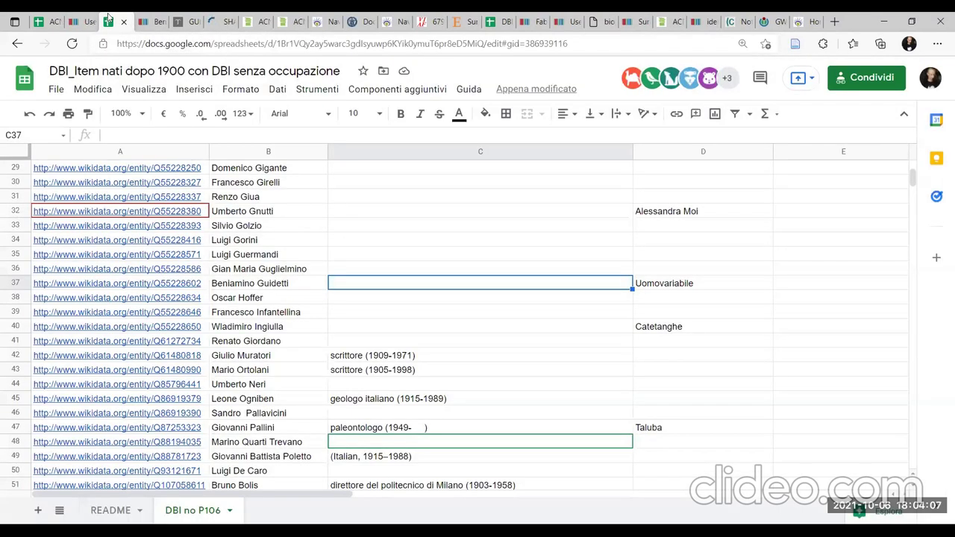
click(142, 26)
key(ctrl+Tab)
key(ctrl+Tab)
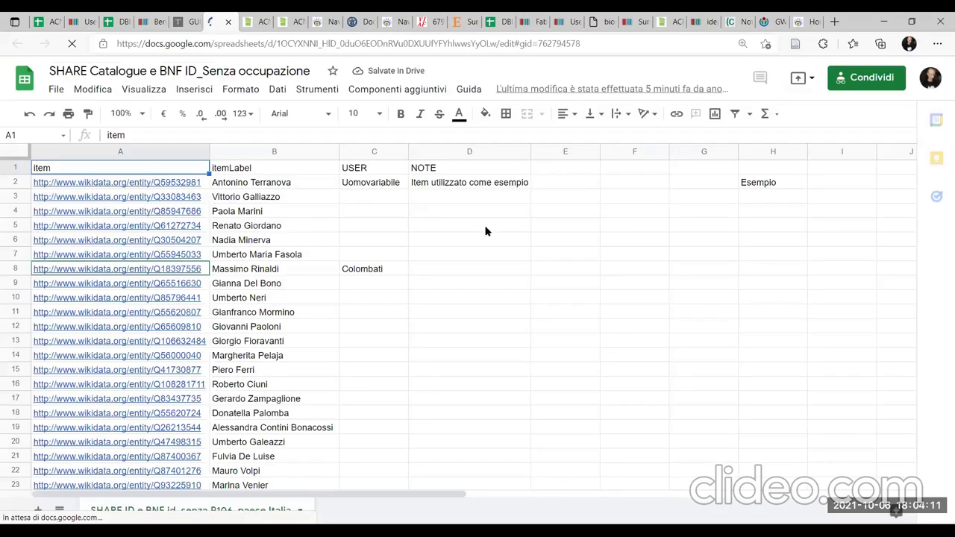
Open Massimo Rinaldi's Wikidata item Q18397556 from row 8 in a new tab
click(323, 269)
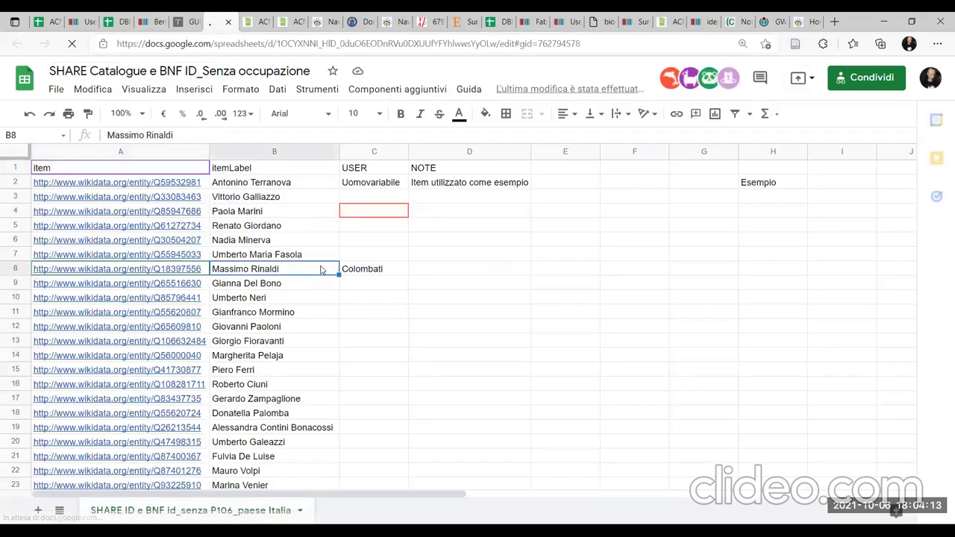
click(185, 272)
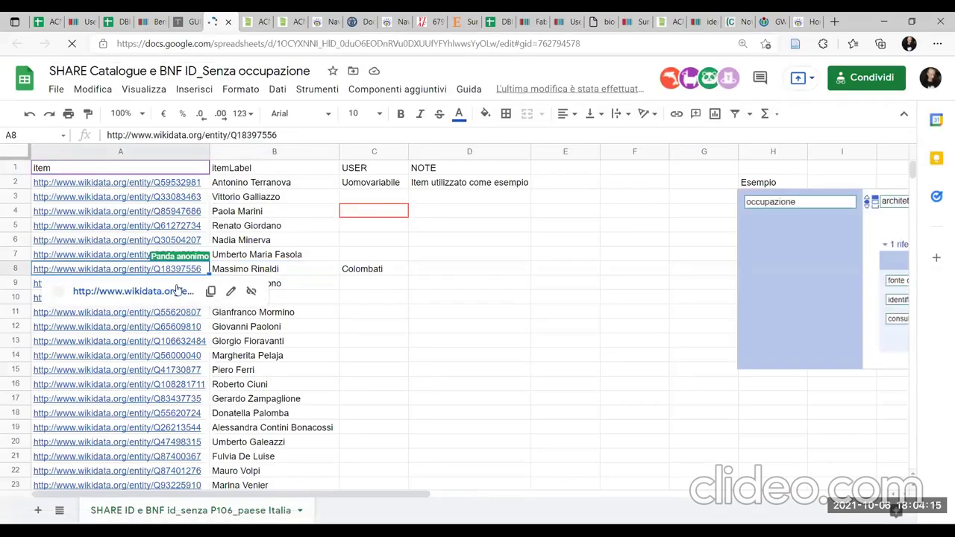
click(173, 293)
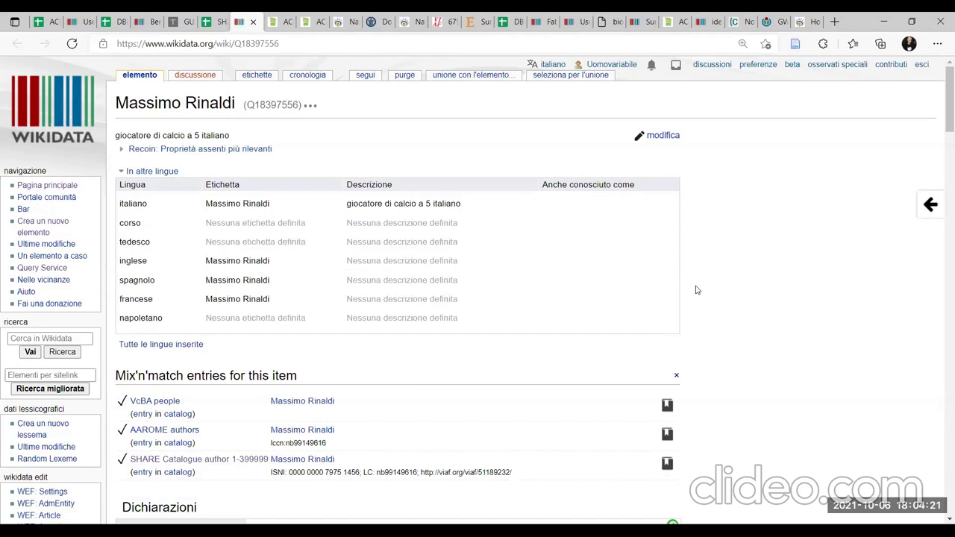
Open Massimo Rinaldi's VIAF identifier record in a background tab
scroll(695, 291, down, 1)
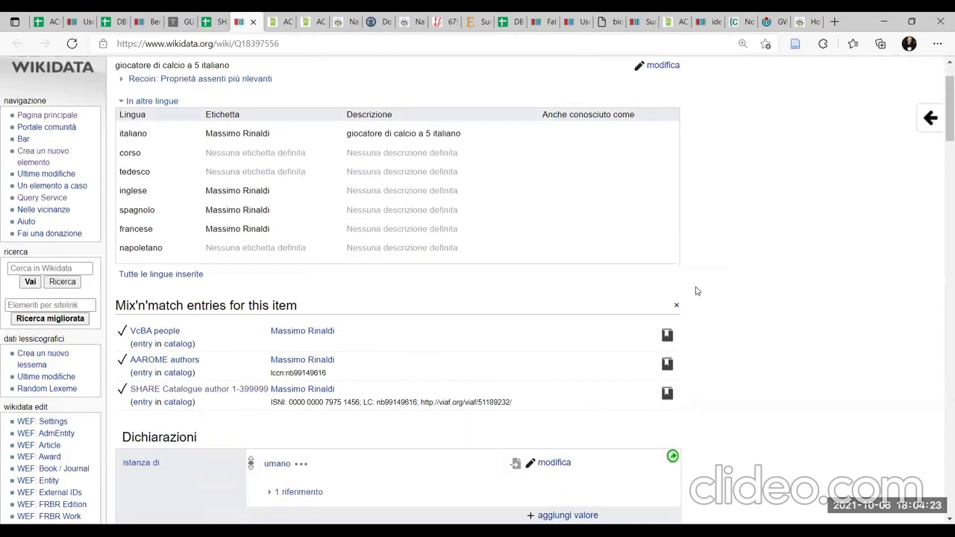
scroll(696, 291, down, 15)
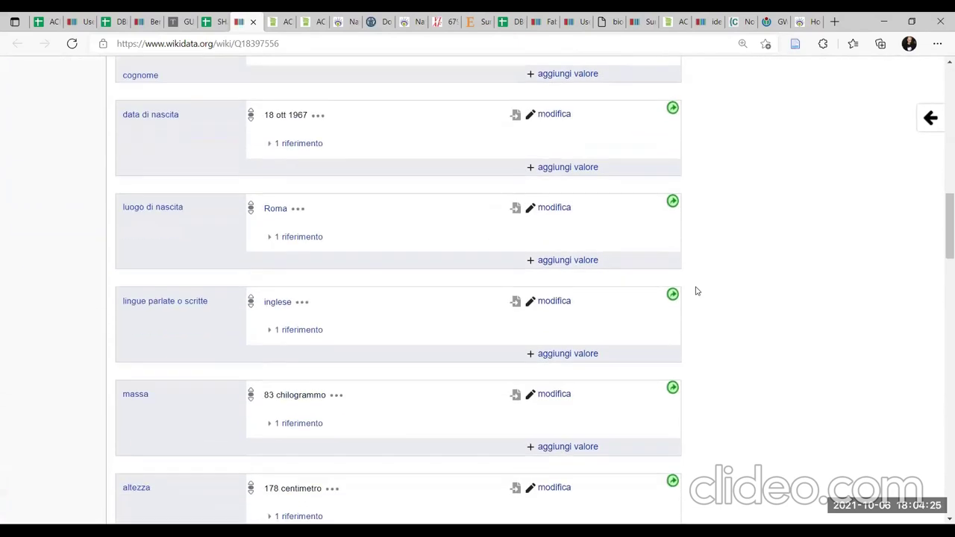
scroll(696, 290, down, 6)
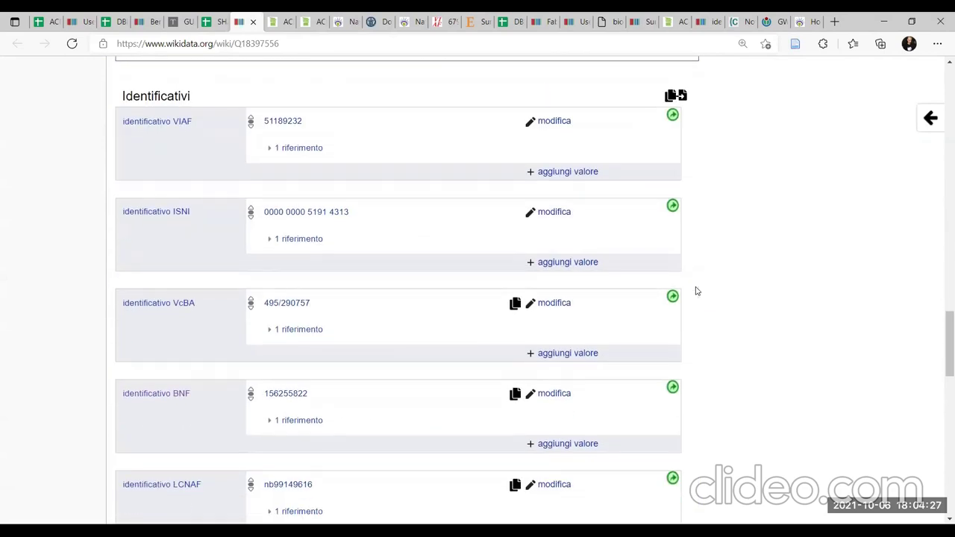
scroll(696, 291, down, 5)
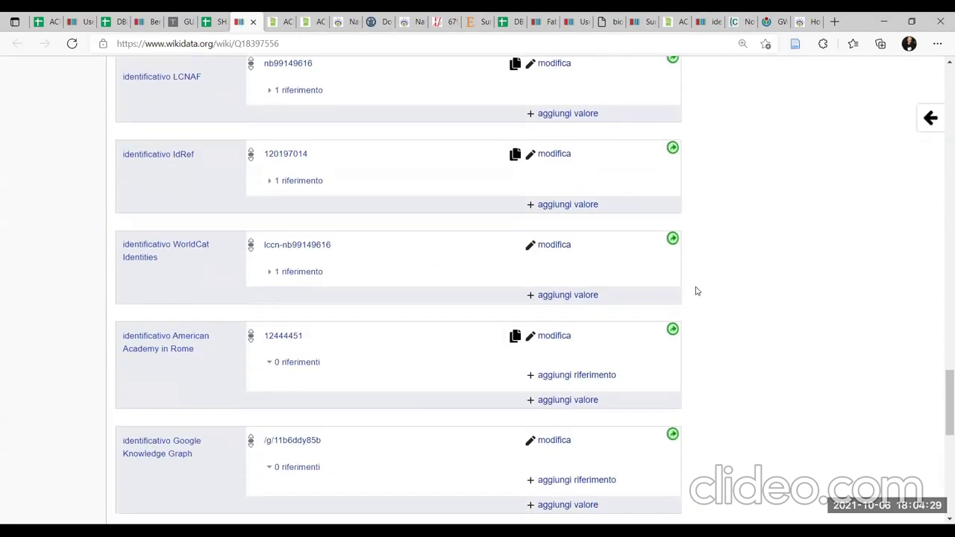
scroll(695, 290, down, 3)
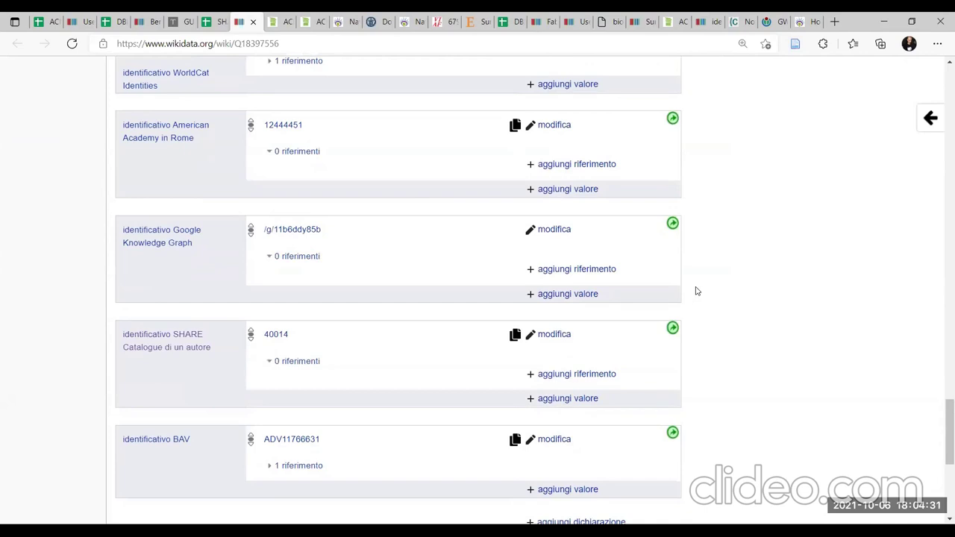
scroll(696, 291, down, 2)
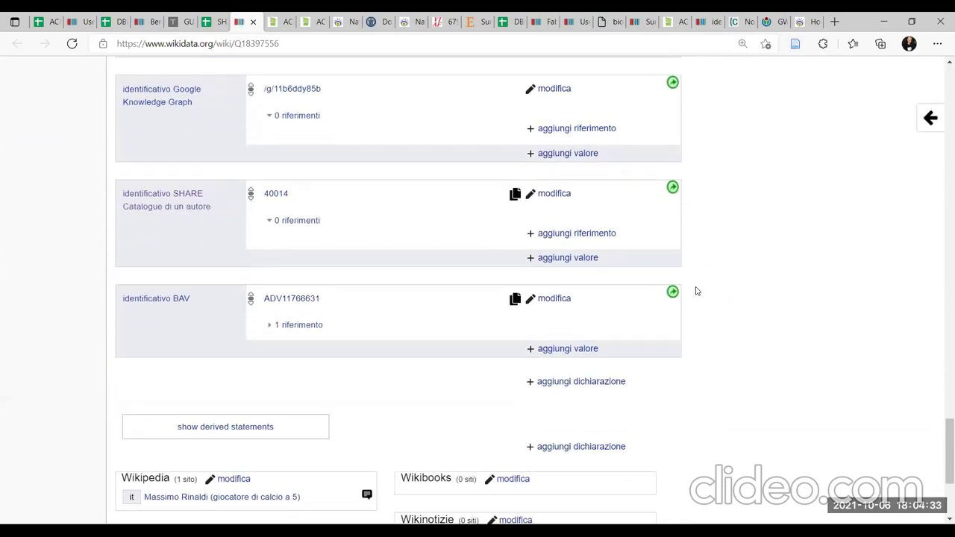
scroll(696, 291, up, 8)
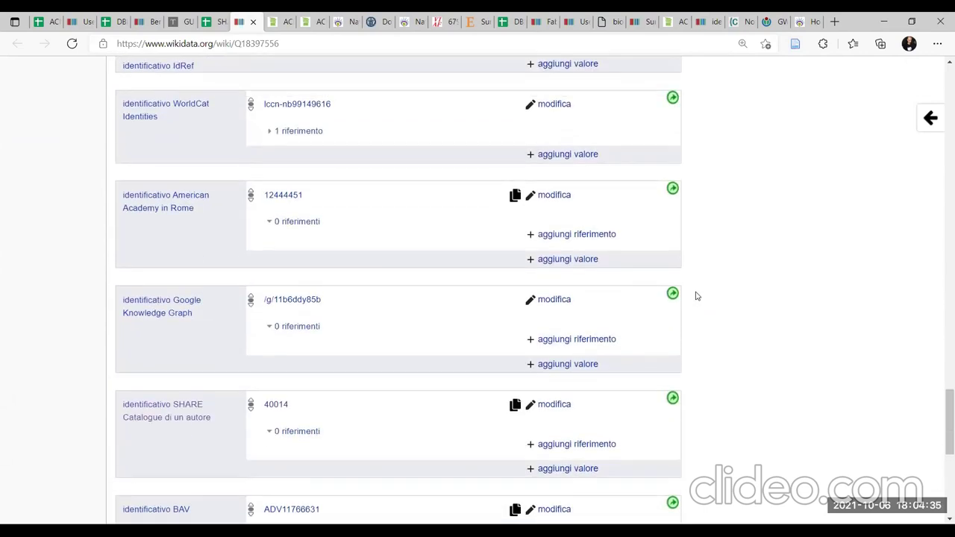
scroll(696, 298, up, 5)
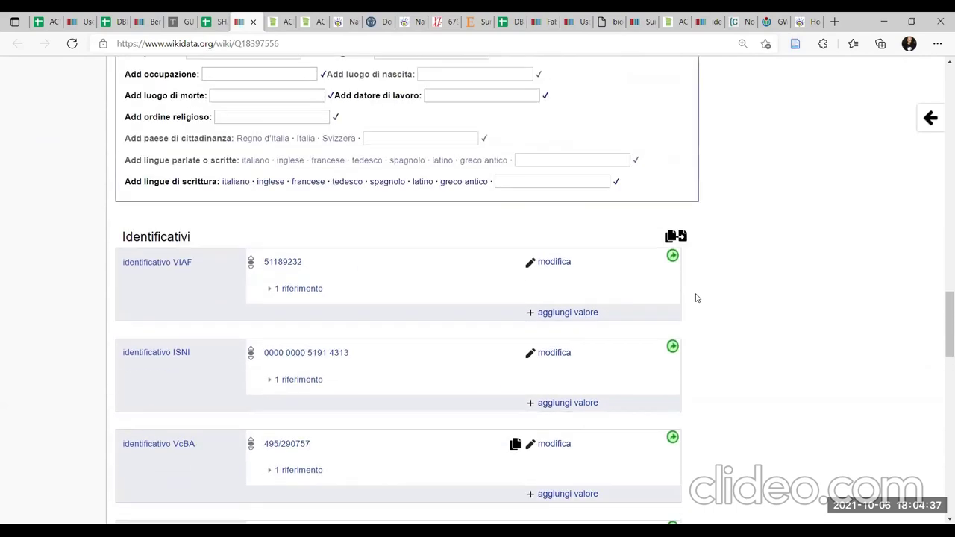
right_click(273, 270)
click(286, 270)
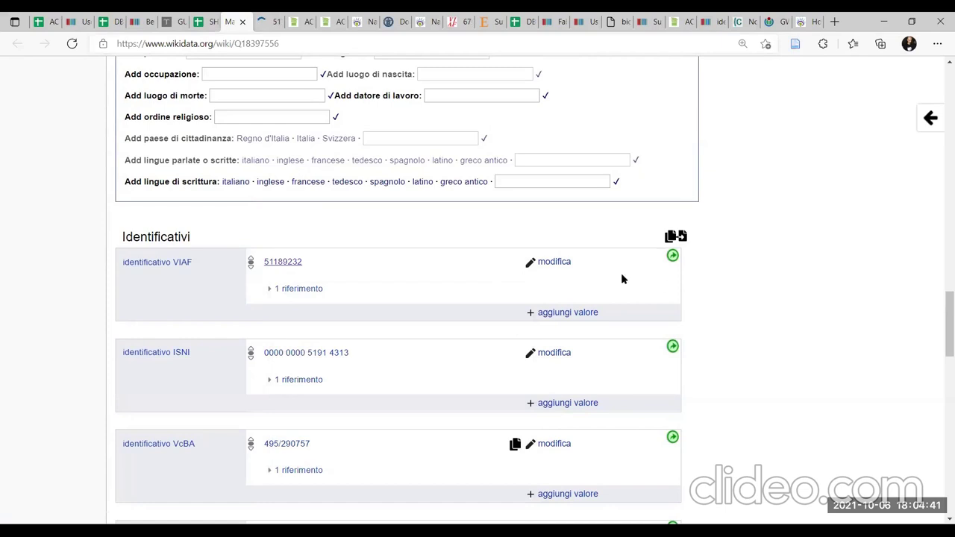
Open his BNF record too, close the leftover tabs, and view VIAF record 51189232
scroll(729, 342, down, 3)
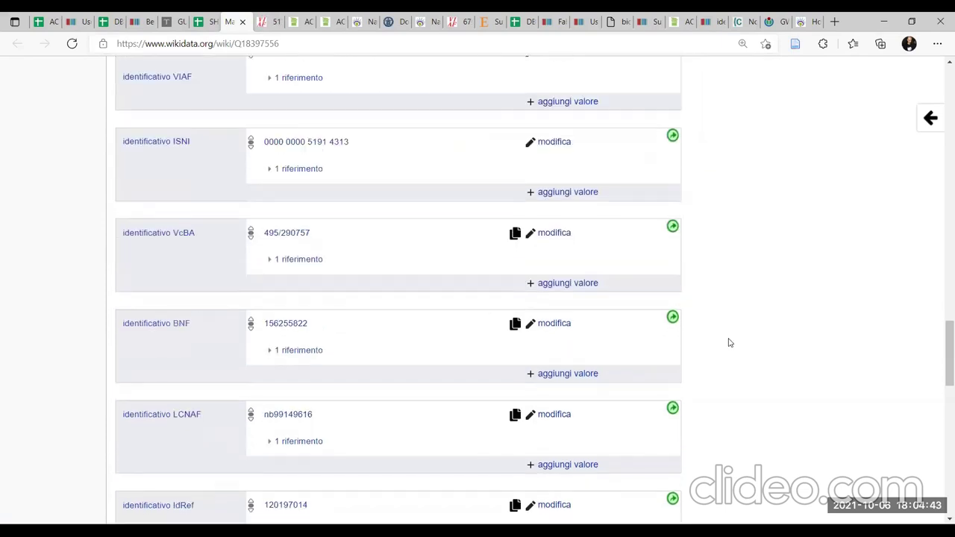
right_click(277, 326)
click(306, 78)
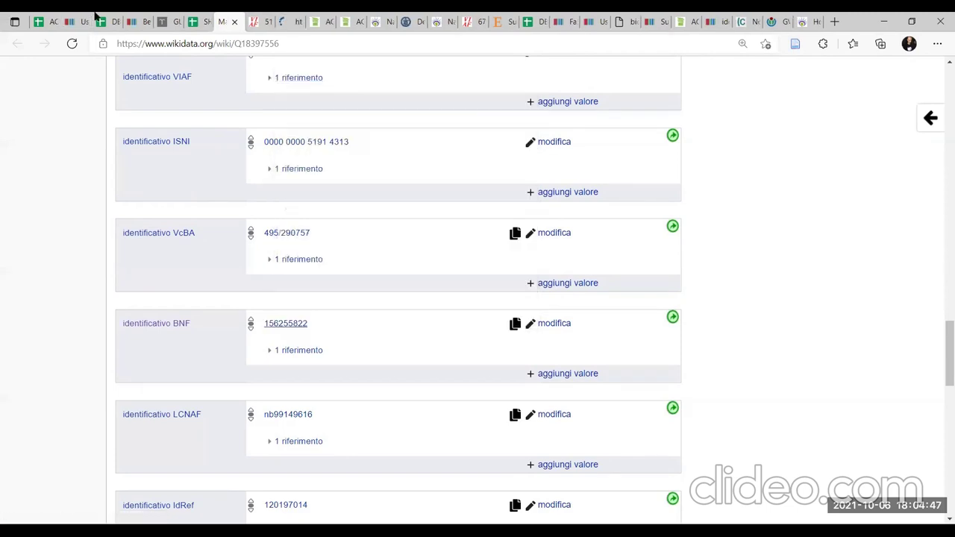
click(139, 23)
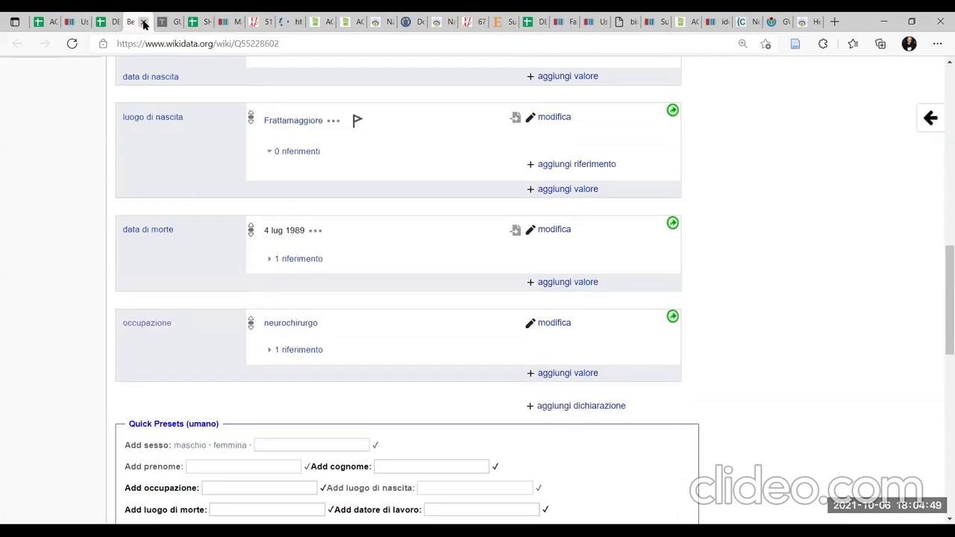
click(144, 23)
click(144, 23)
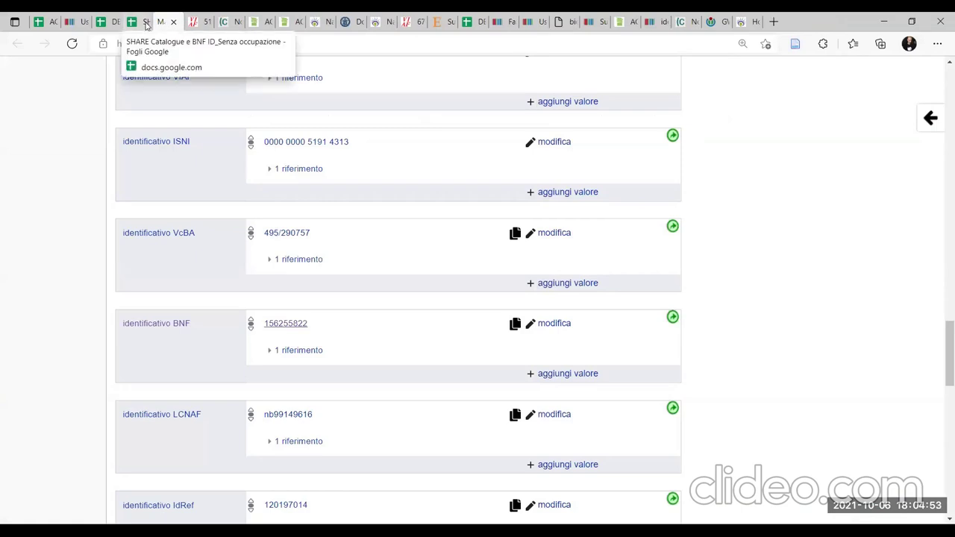
key(ctrl+Tab)
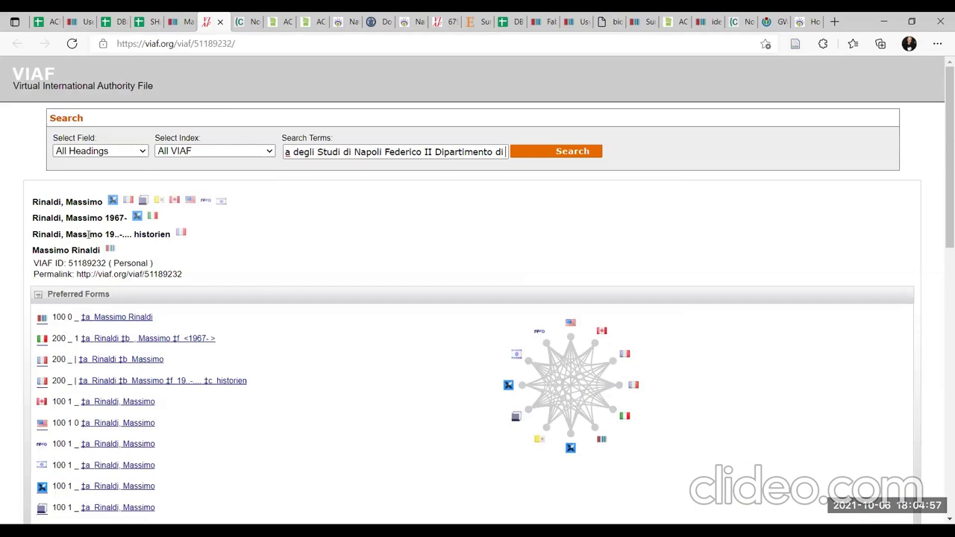
Check Rinaldi's BnF record for his 2008 post at Università di Firenze, then return to Wikidata
click(138, 27)
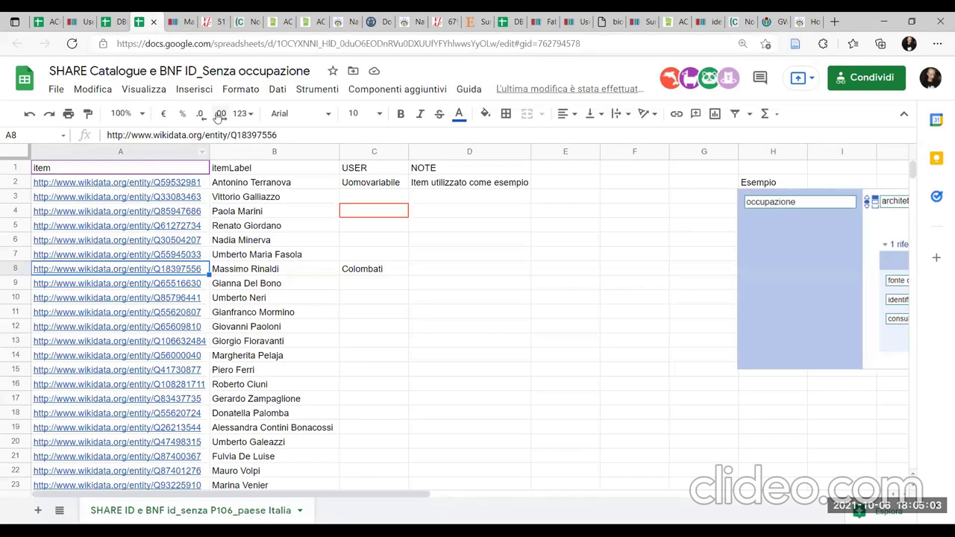
key(ctrl+Tab)
key(ctrl+Tab)
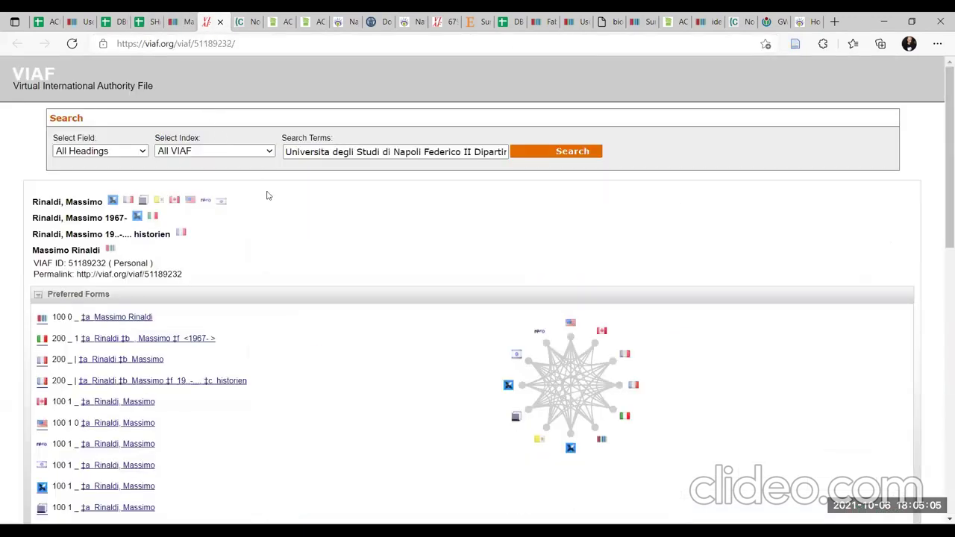
key(ctrl+Tab)
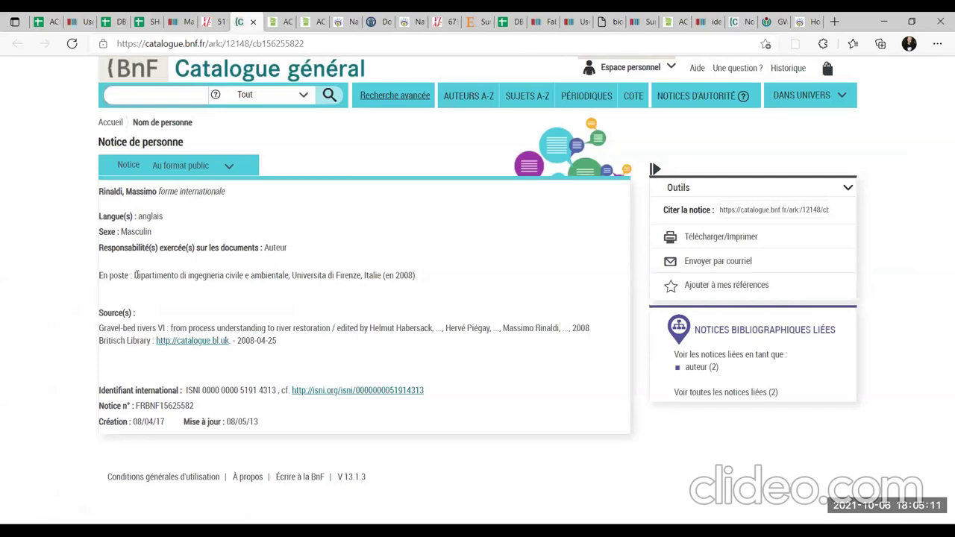
drag(134, 274, 263, 309)
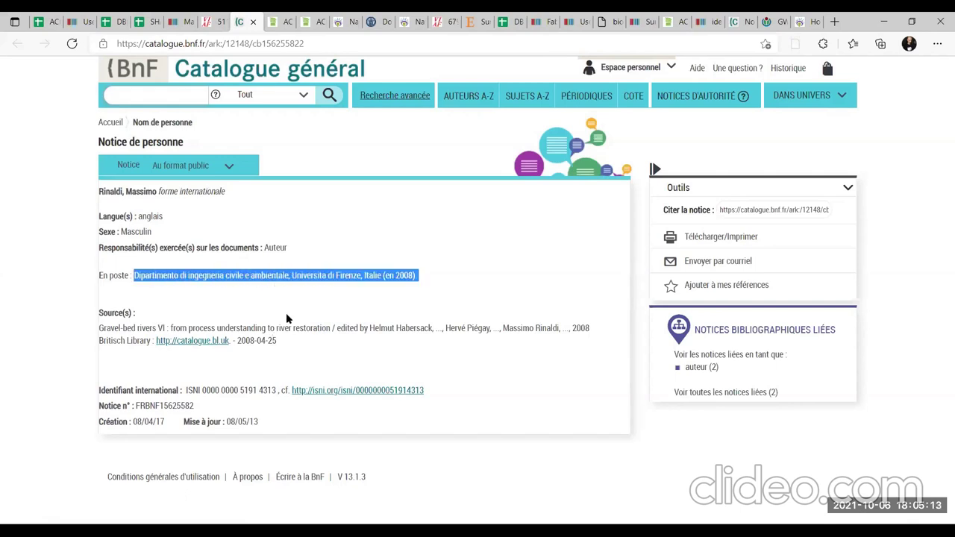
click(287, 313)
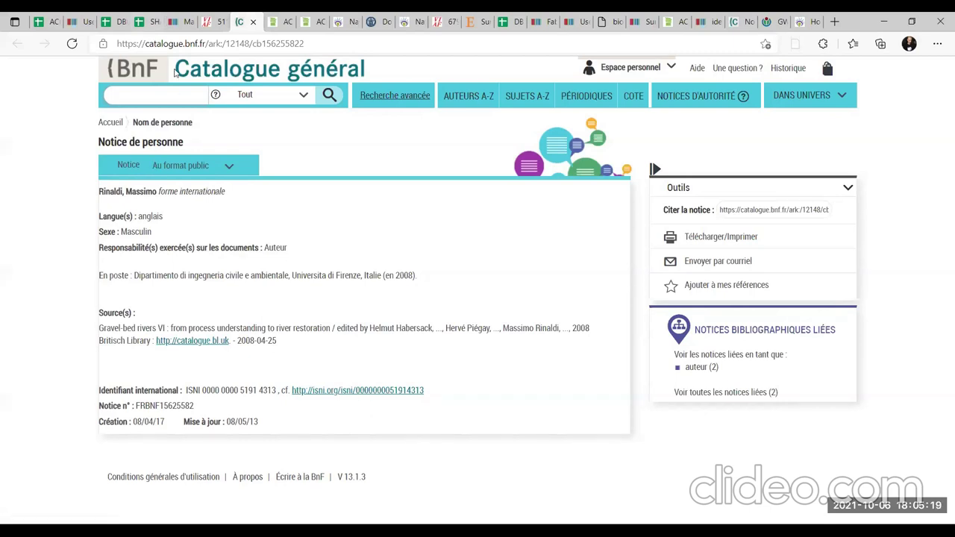
click(175, 21)
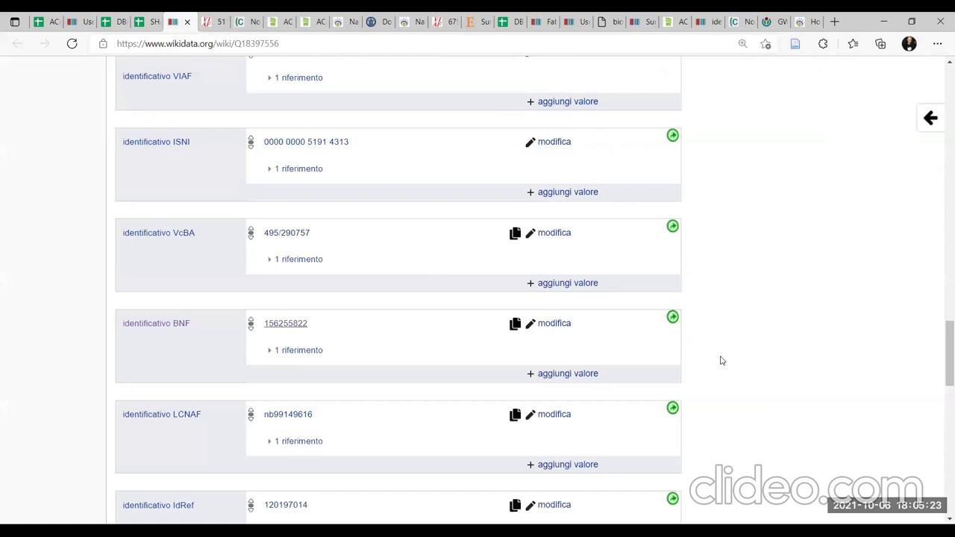
Review Massimo Rinaldi's item Q18397556 down to the sitelinks and focus the Wikidata search box
scroll(720, 360, down, 10)
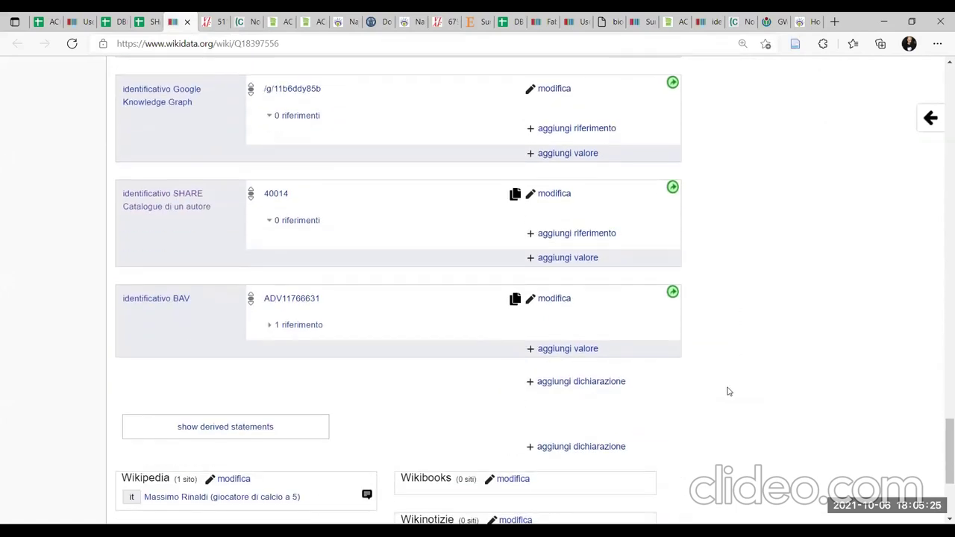
scroll(729, 392, down, 2)
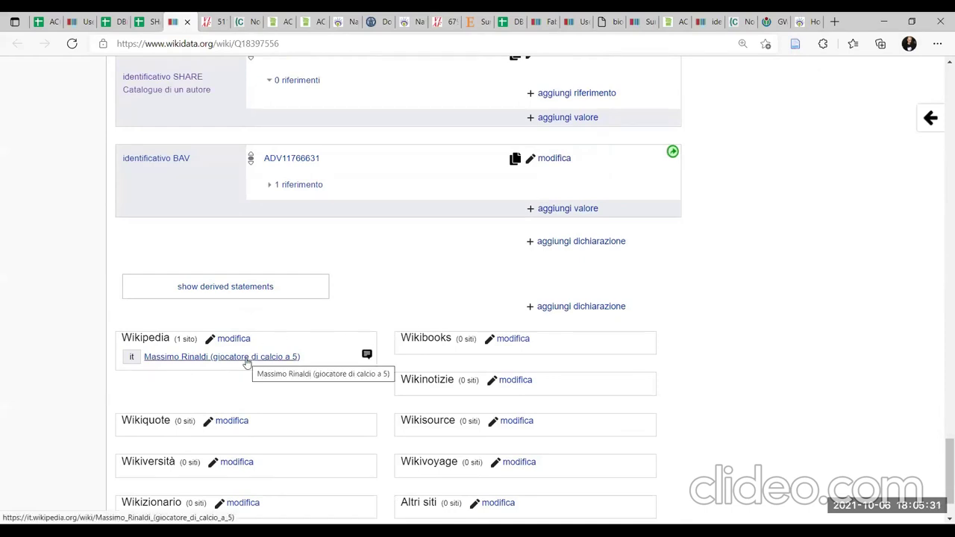
scroll(714, 398, up, 1)
scroll(712, 400, up, 1)
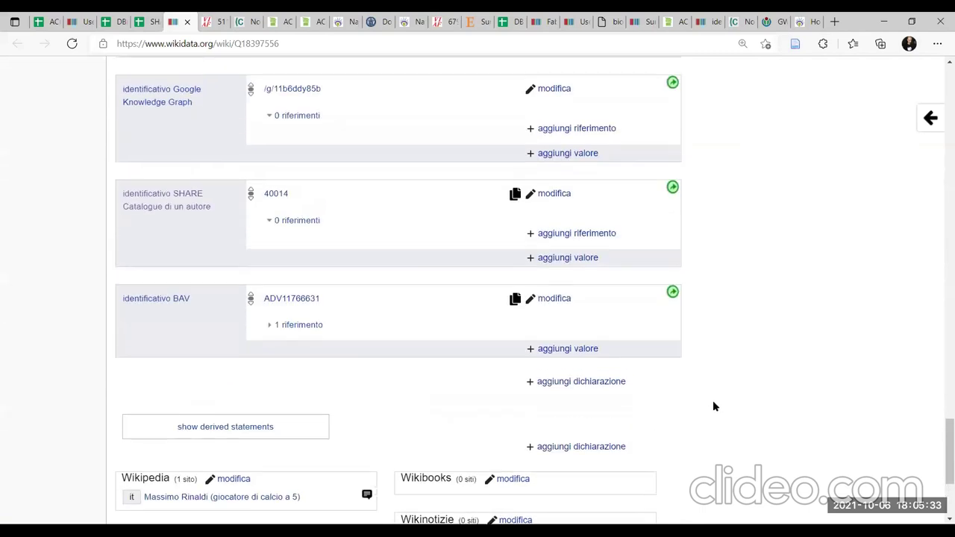
scroll(712, 400, down, 2)
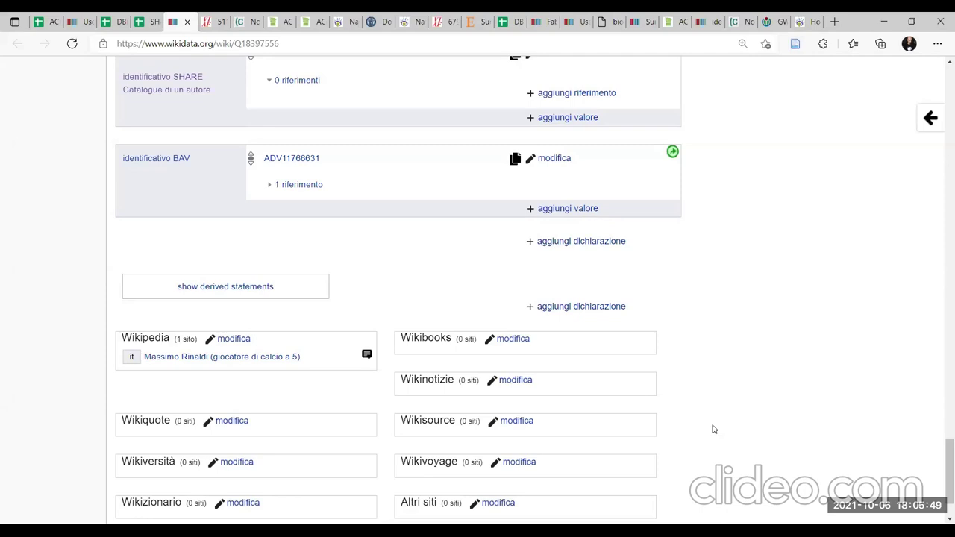
scroll(687, 479, up, 10)
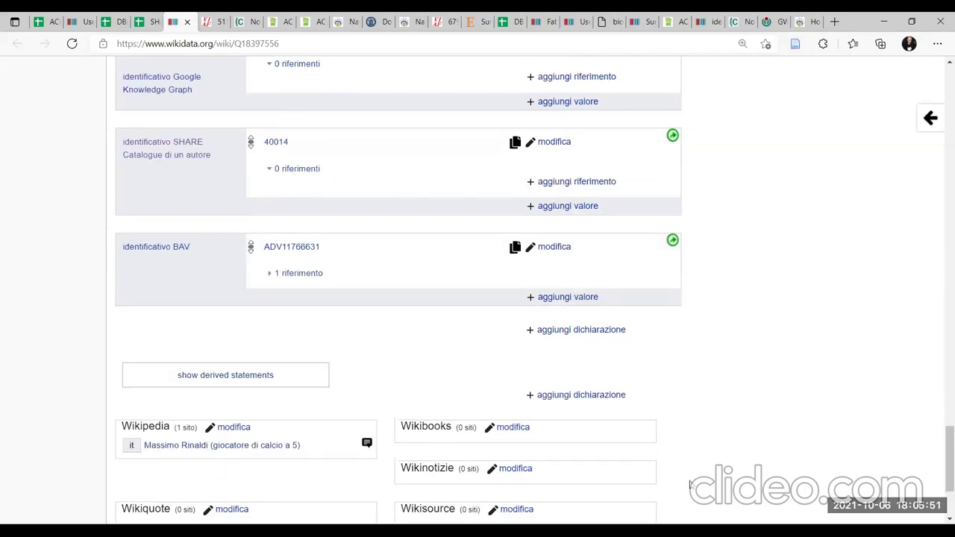
scroll(693, 484, up, 10)
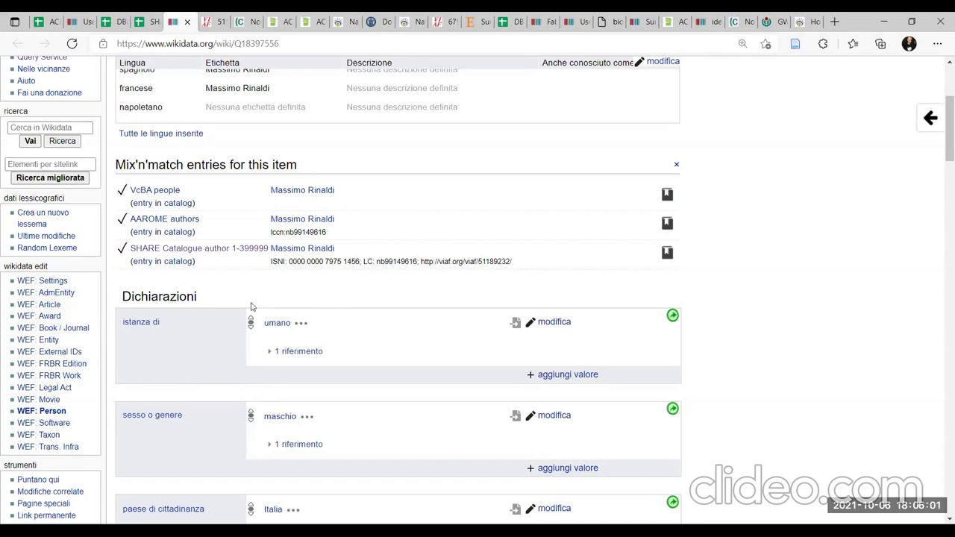
scroll(249, 306, up, 1)
key(alt+shift+f)
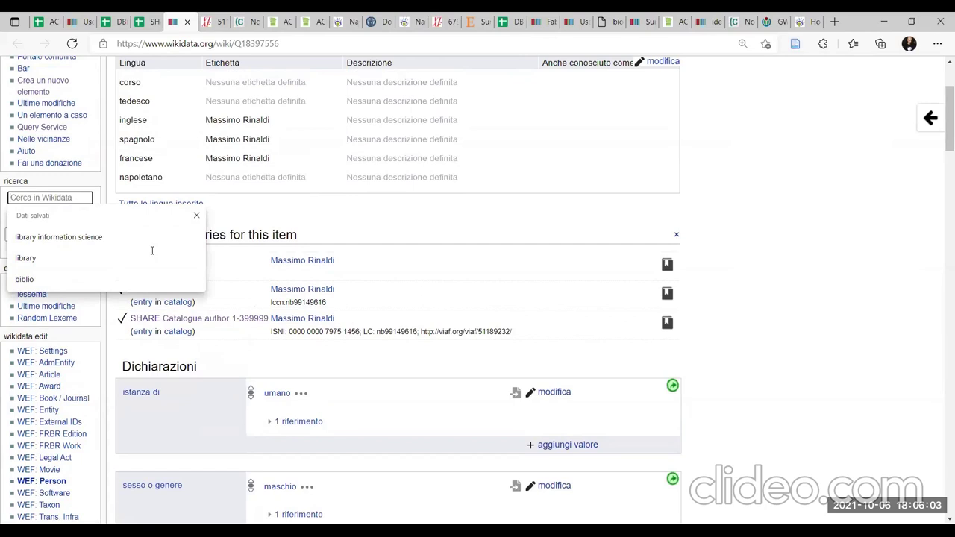
text(Massimo Rinal)
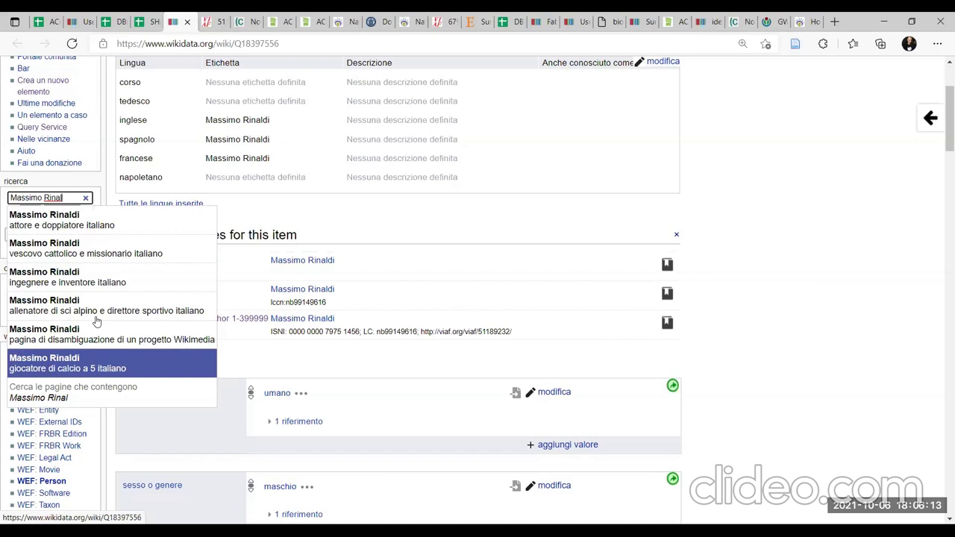
text(di)
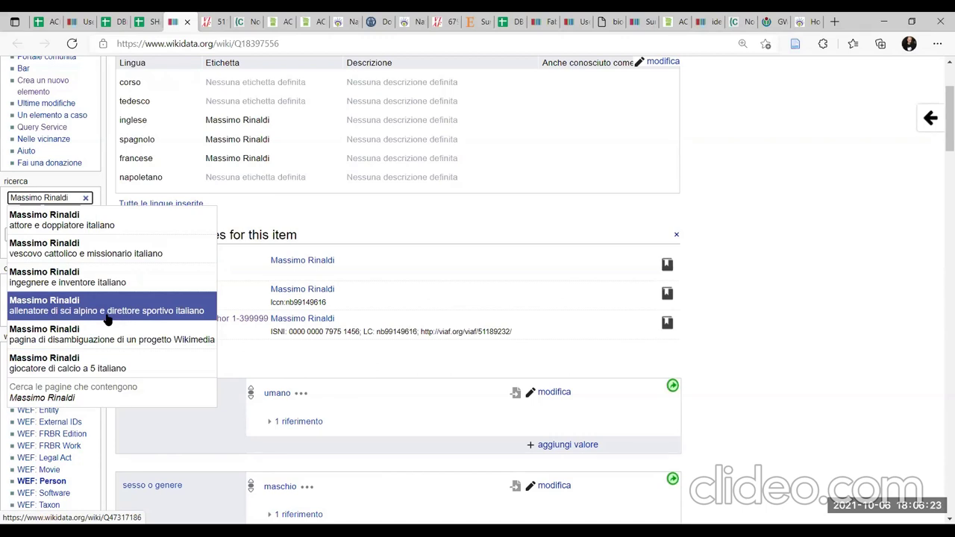
click(738, 246)
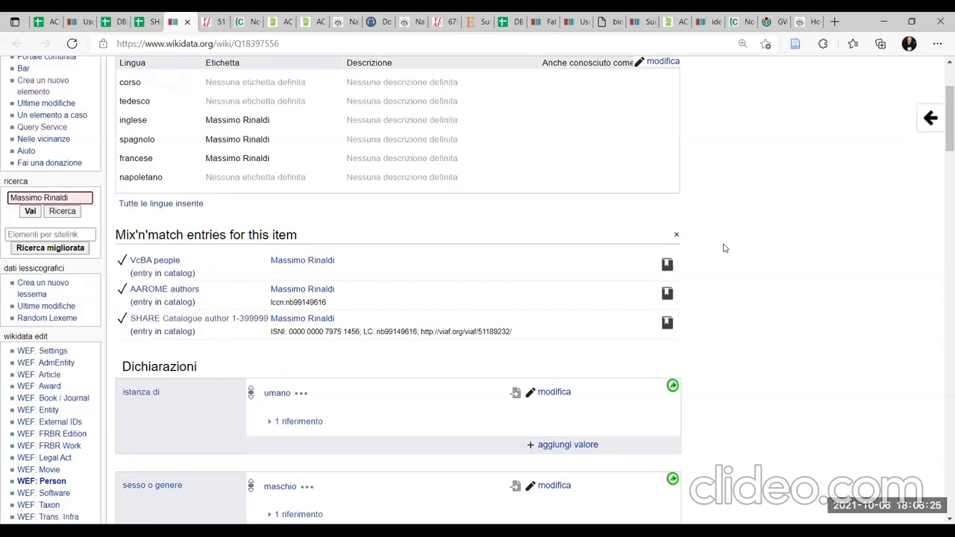
scroll(722, 247, down, 4)
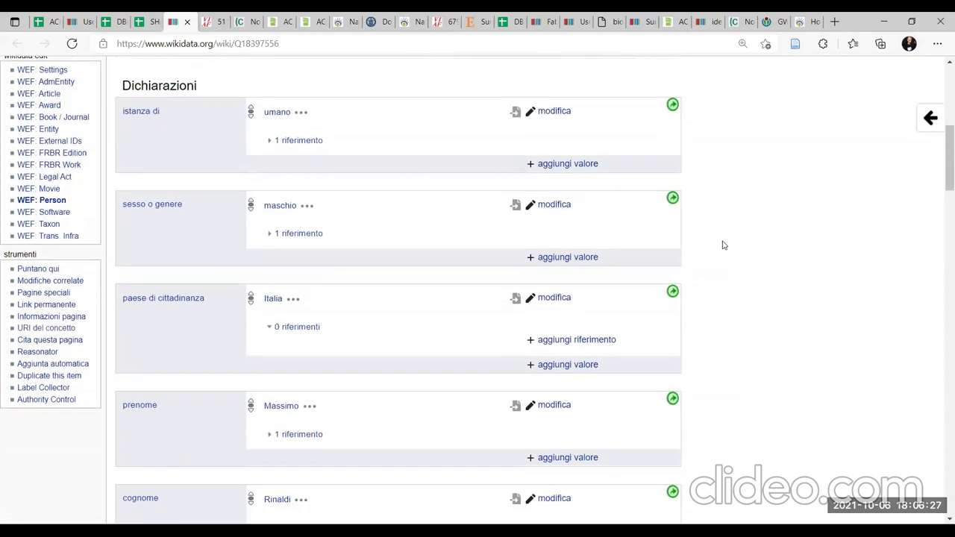
scroll(722, 244, down, 1)
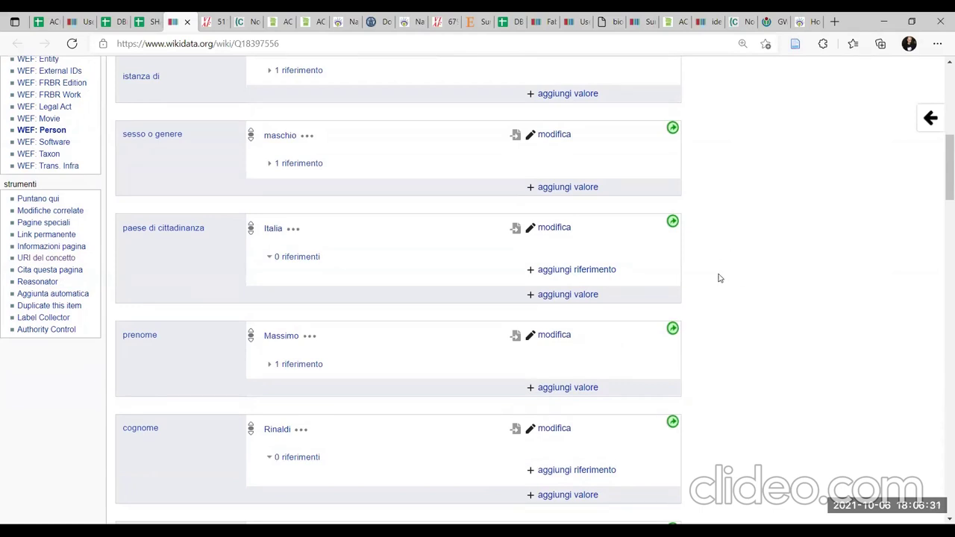
scroll(718, 278, up, 7)
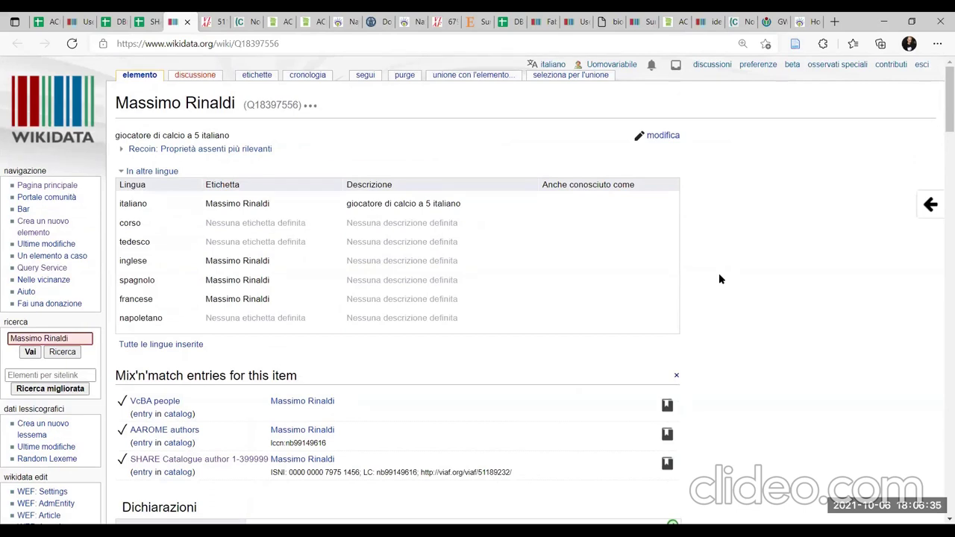
Review Q18397556's revision history, including the 2017 Mix'n'match BAV, IdRef, BNF and LCNAF identifiers
click(308, 78)
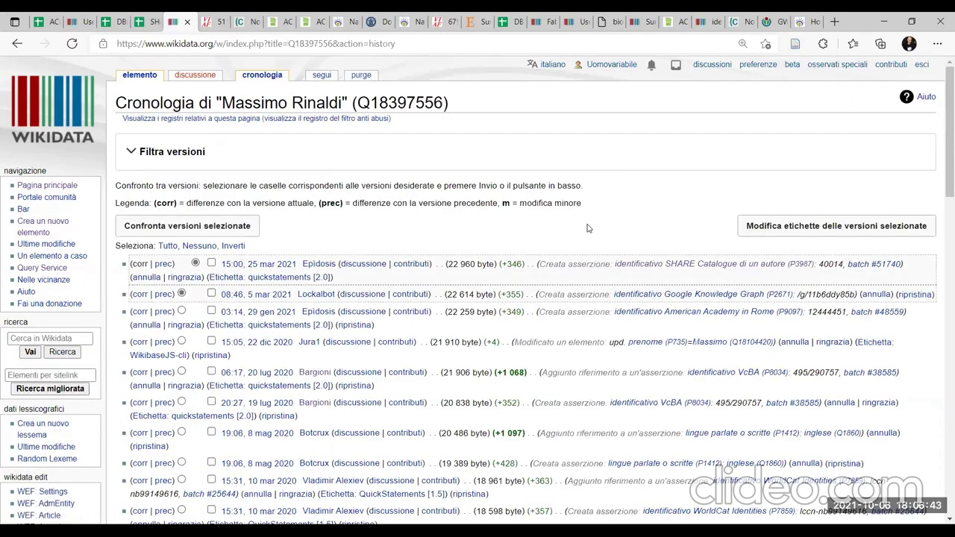
scroll(587, 228, down, 3)
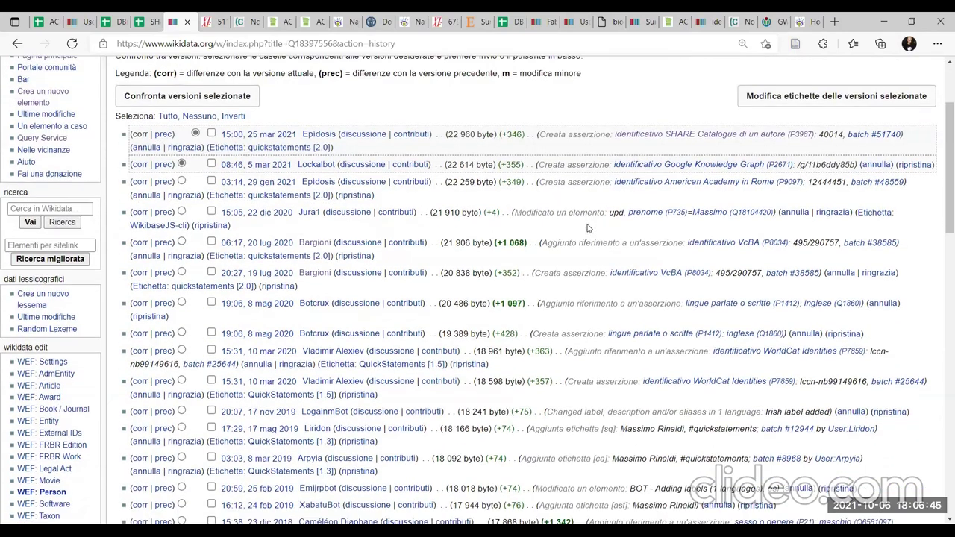
scroll(587, 229, down, 15)
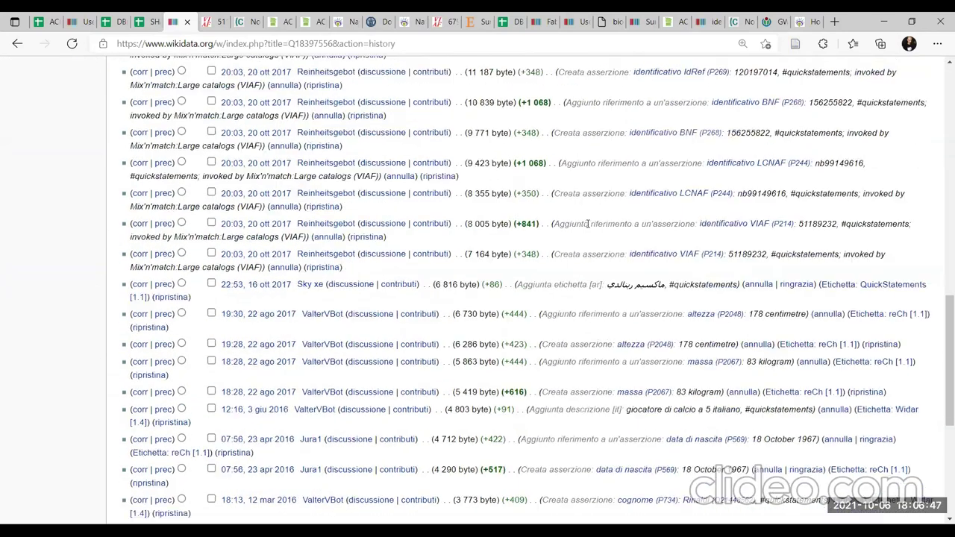
scroll(587, 224, down, 7)
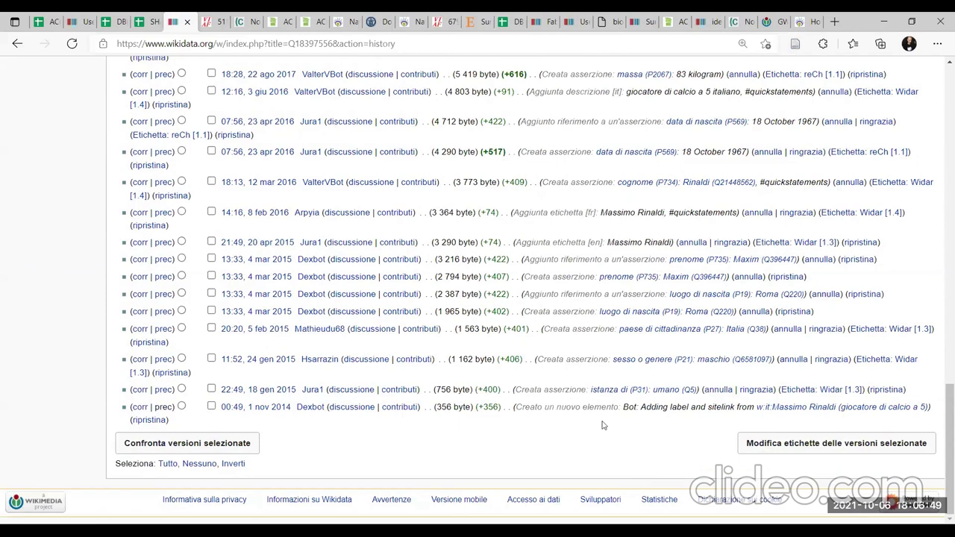
scroll(635, 452, up, 2)
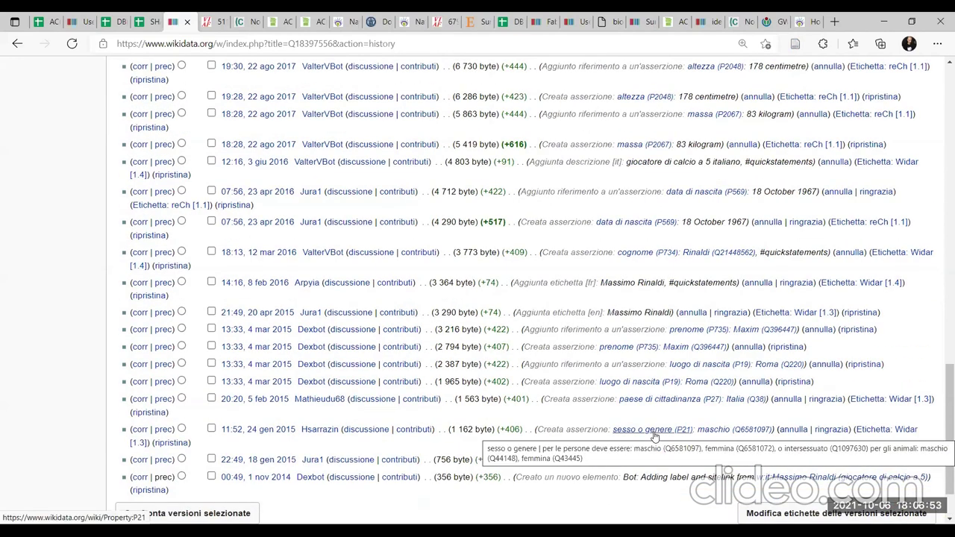
scroll(649, 317, up, 2)
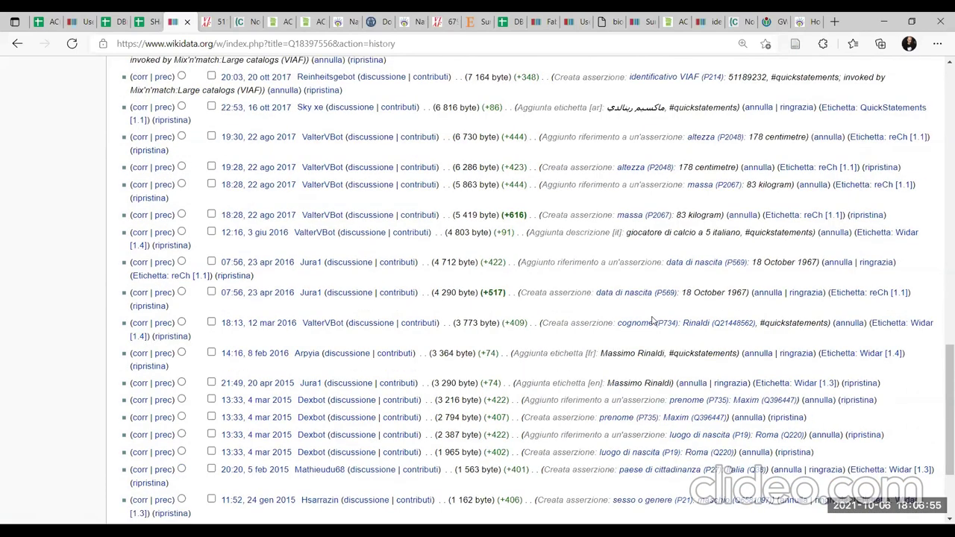
scroll(652, 320, up, 2)
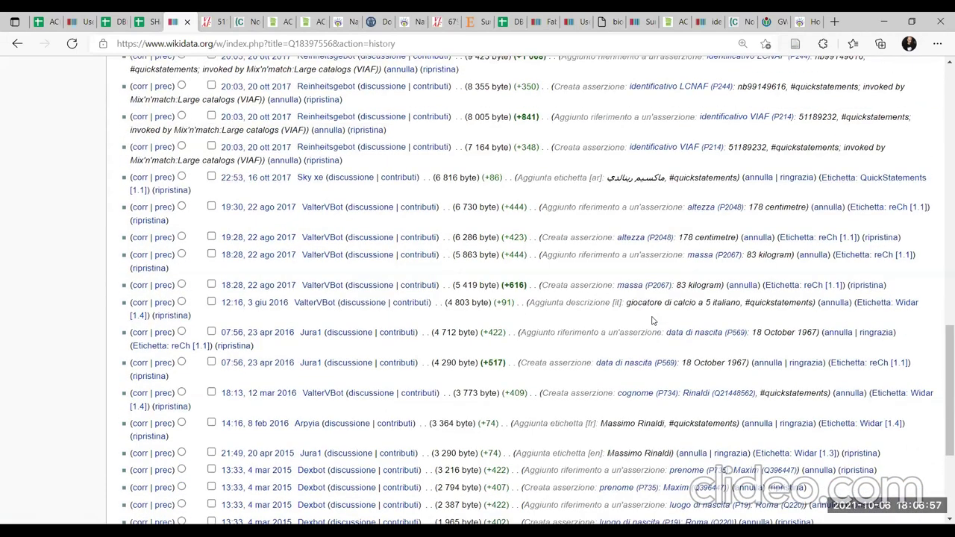
scroll(653, 320, up, 4)
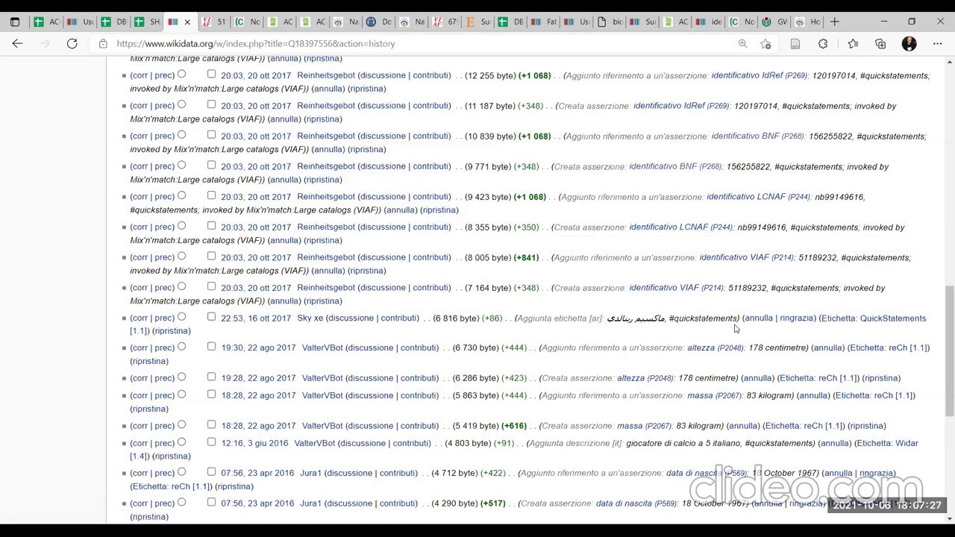
scroll(734, 328, up, 3)
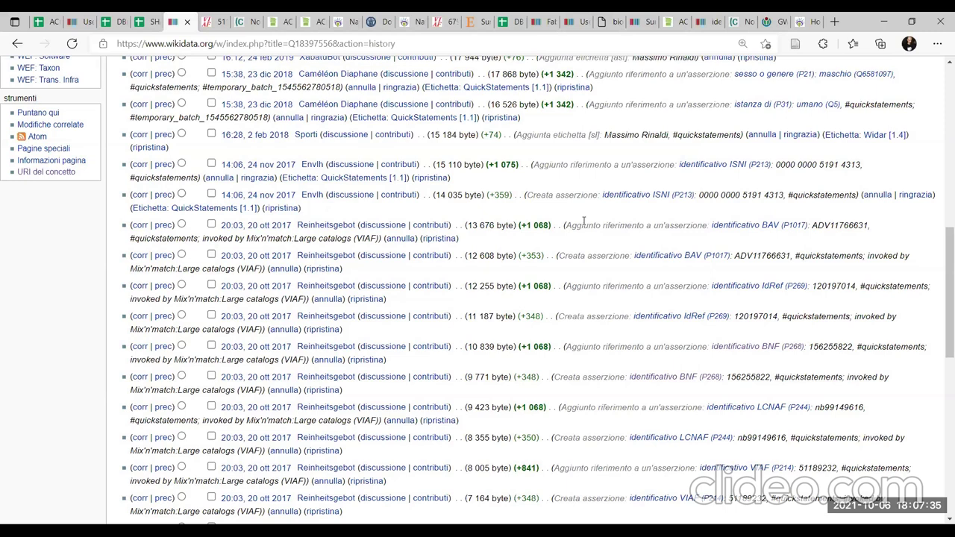
scroll(632, 246, up, 2)
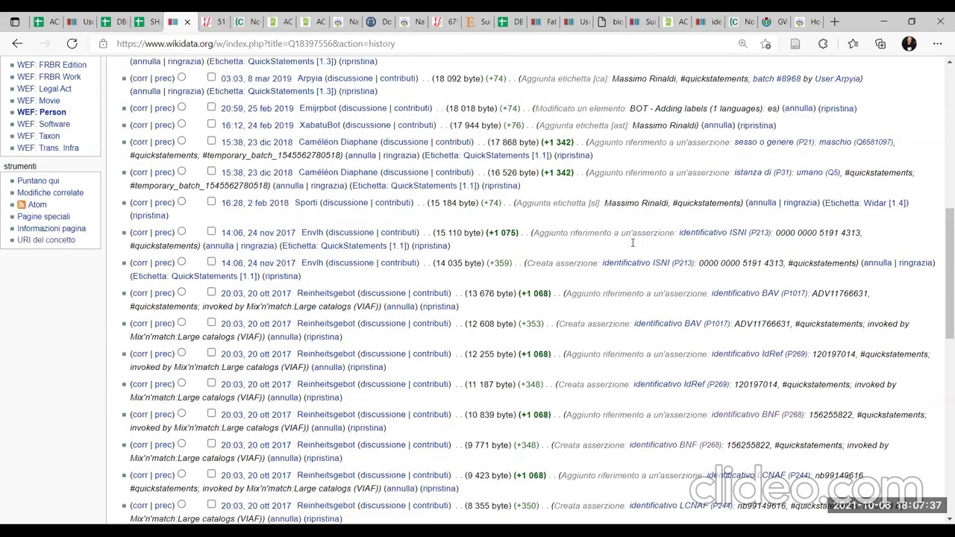
scroll(632, 247, up, 1)
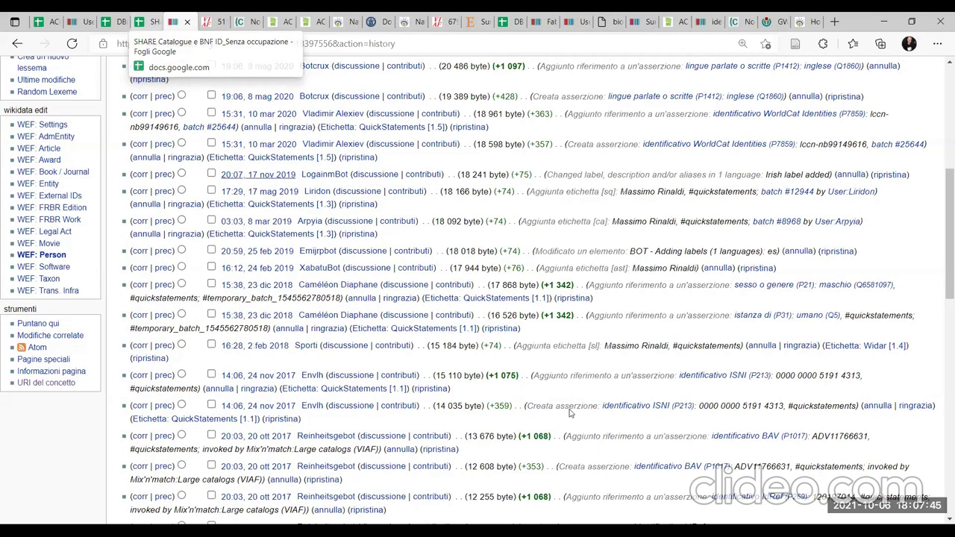
scroll(569, 412, up, 5)
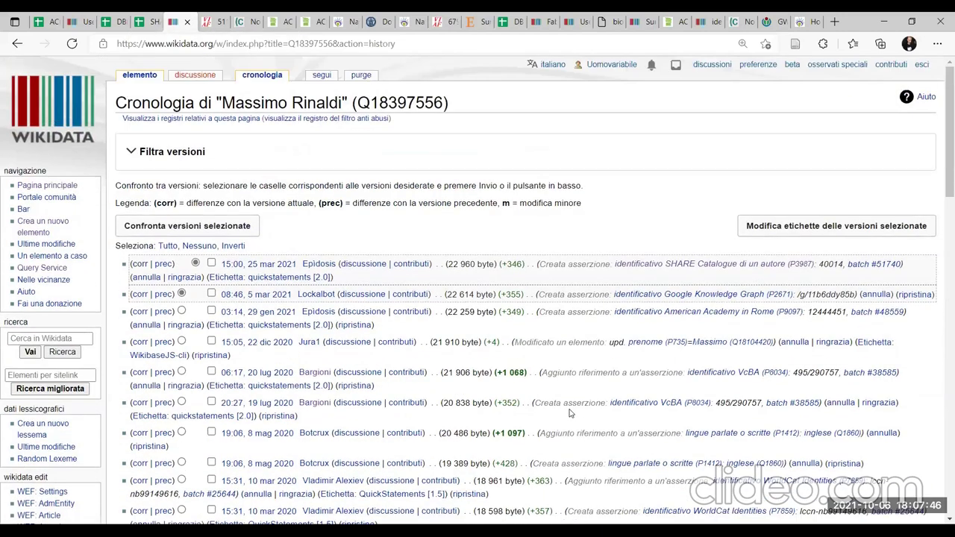
Return to the Massimo Rinaldi item page Q18397556 and look over its statements
click(140, 79)
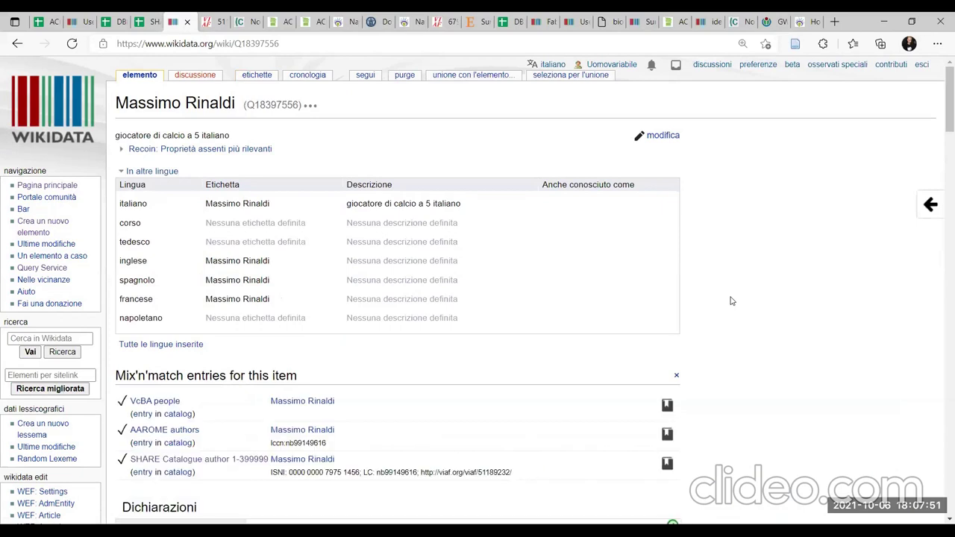
scroll(731, 301, down, 5)
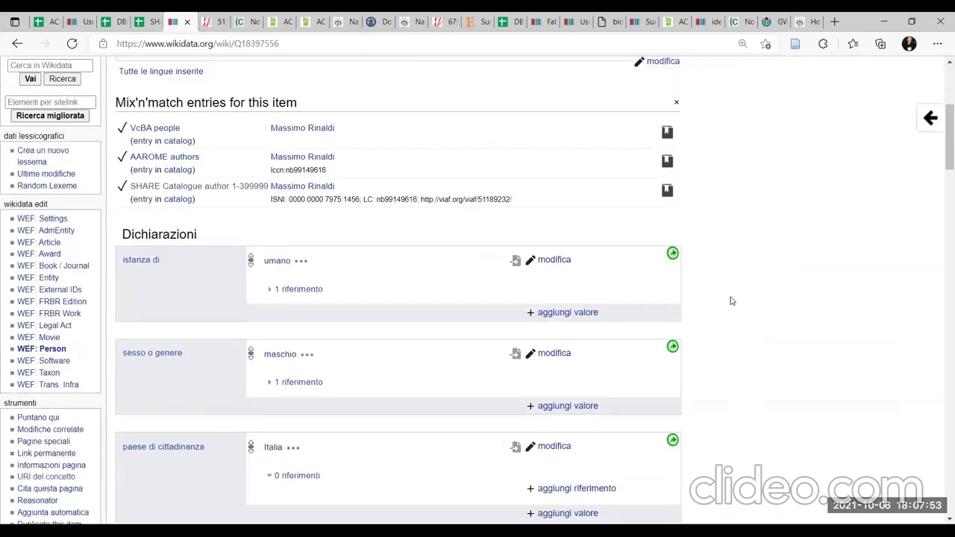
scroll(731, 300, up, 3)
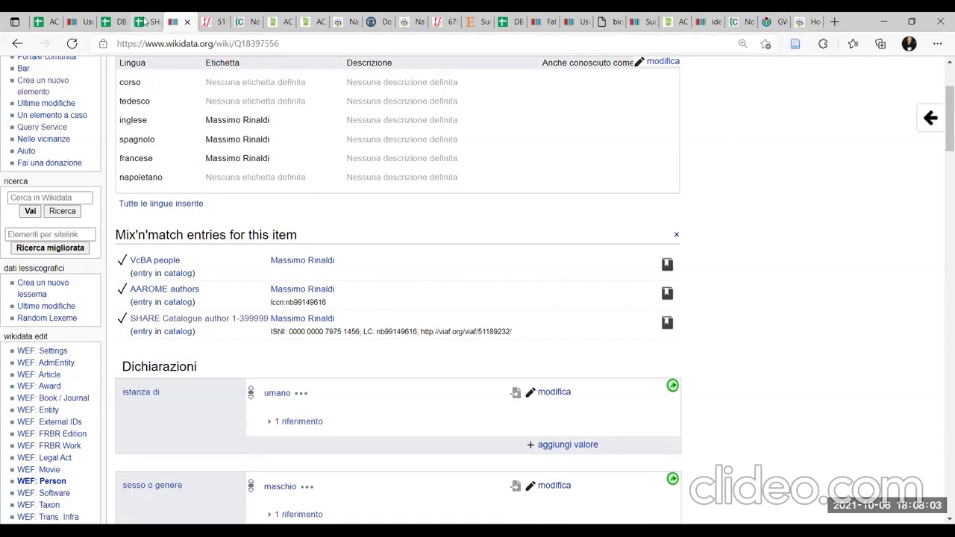
scroll(650, 256, up, 2)
scroll(650, 261, down, 2)
Search Wikidata for 'Massimo Rinaldi' and move into the suggested namesakes
click(51, 198)
text(Massimo)
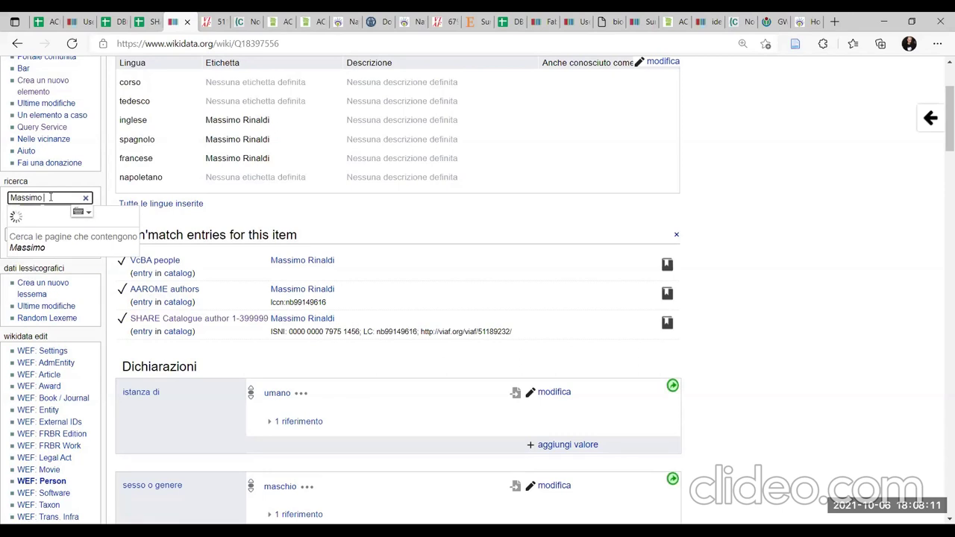
text( Rinaldi)
key(Down)
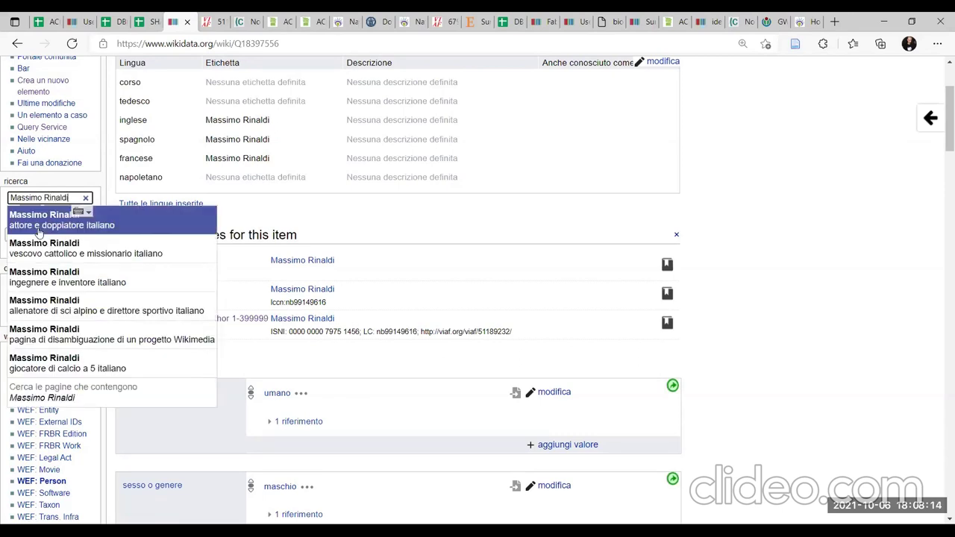
List all Wikidata search results for 'Massimo Rinaldi' and scan them
click(65, 387)
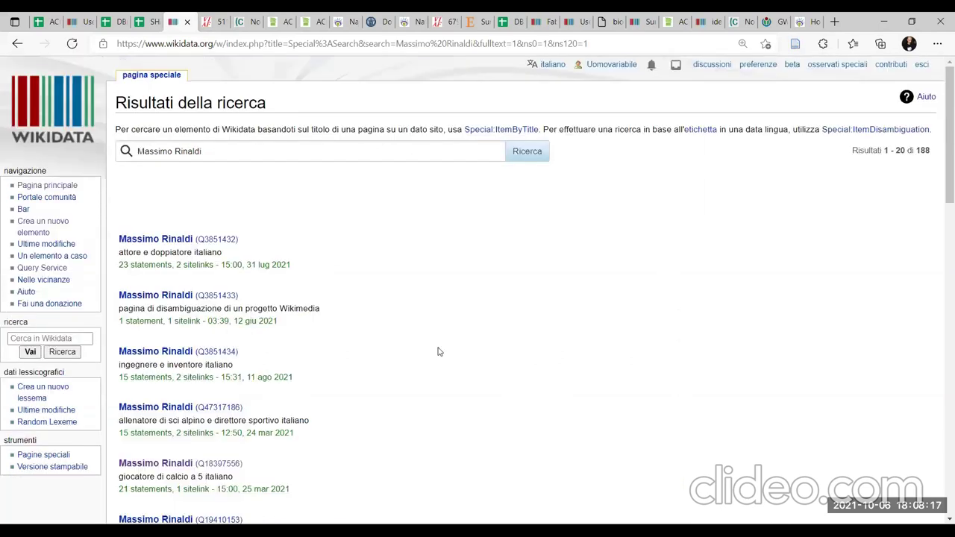
scroll(588, 303, down, 2)
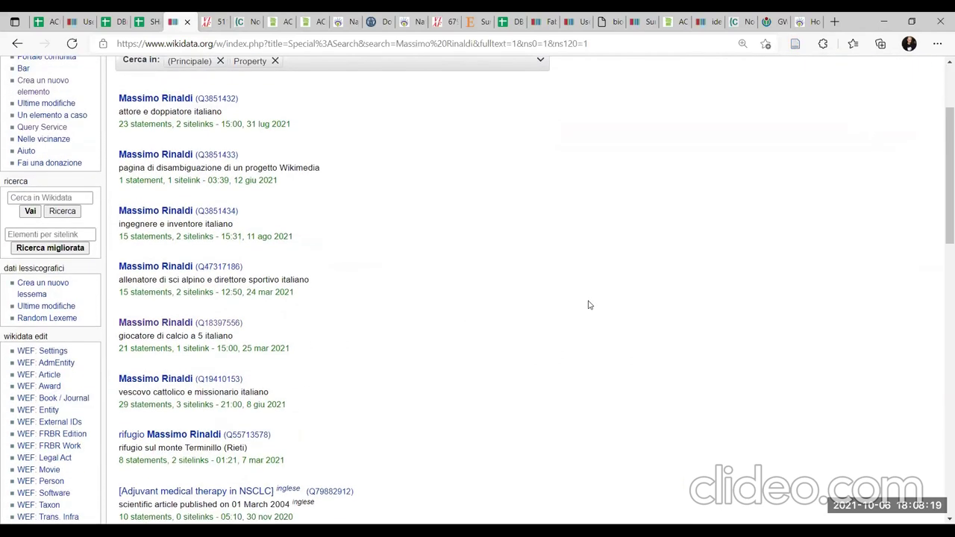
scroll(587, 304, down, 1)
scroll(587, 305, down, 1)
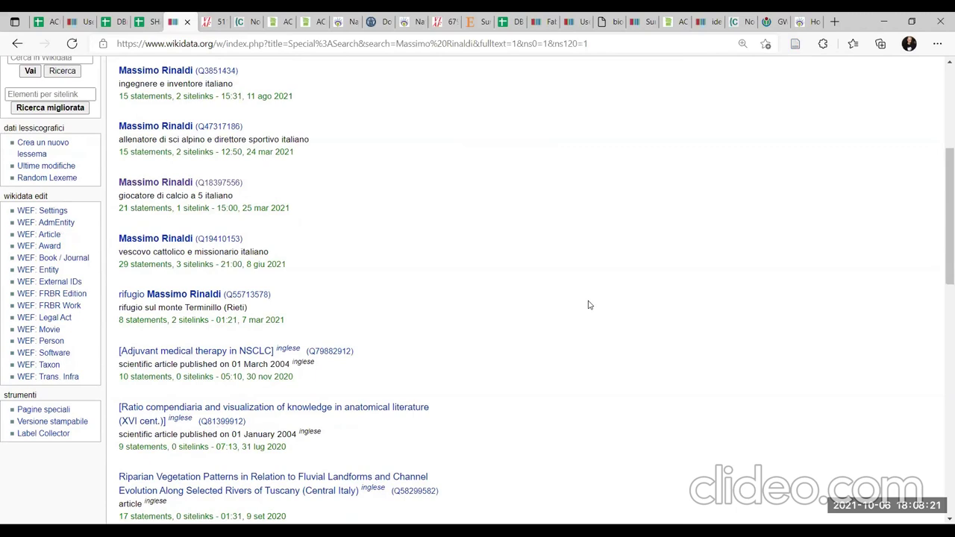
scroll(587, 305, up, 3)
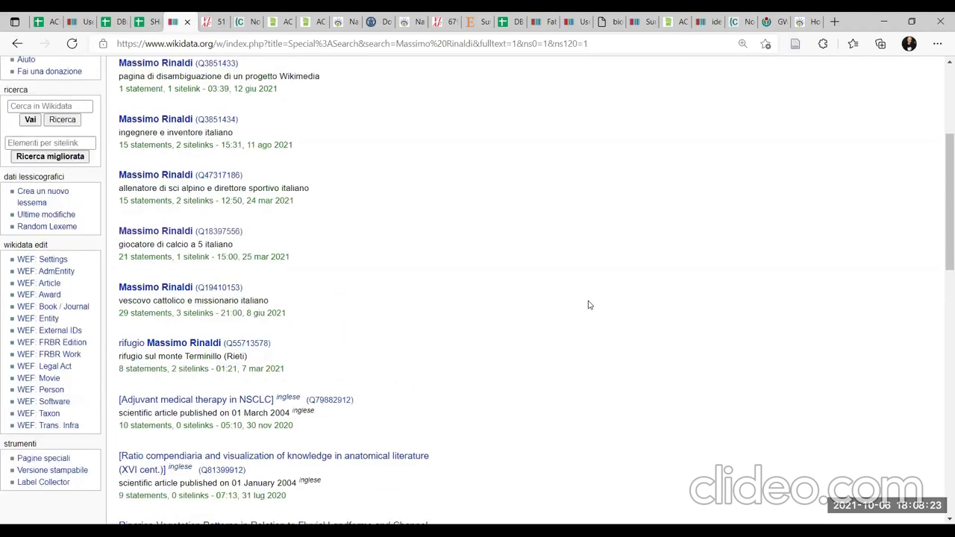
scroll(588, 305, up, 1)
scroll(588, 305, down, 1)
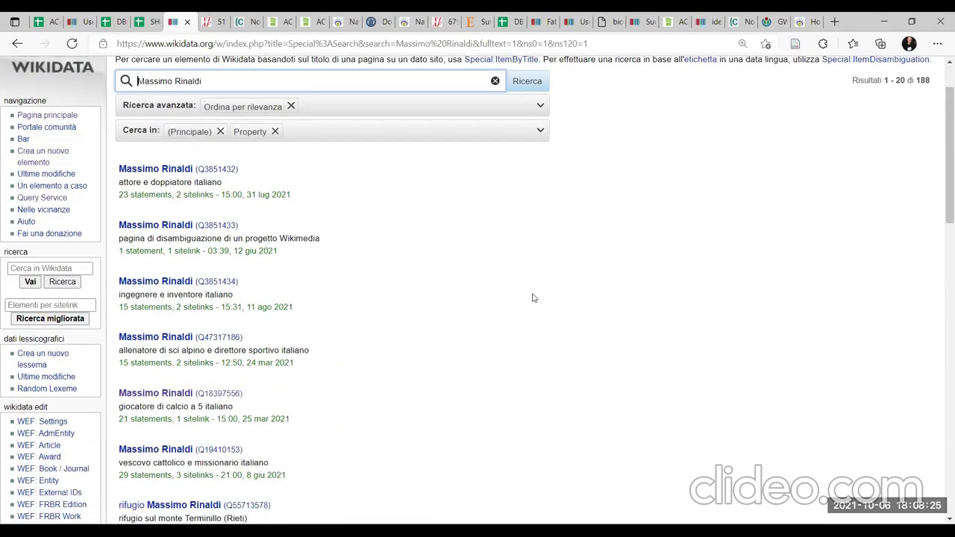
Open the disambiguation item Q3851433 in a new tab and view it
middle_click(214, 231)
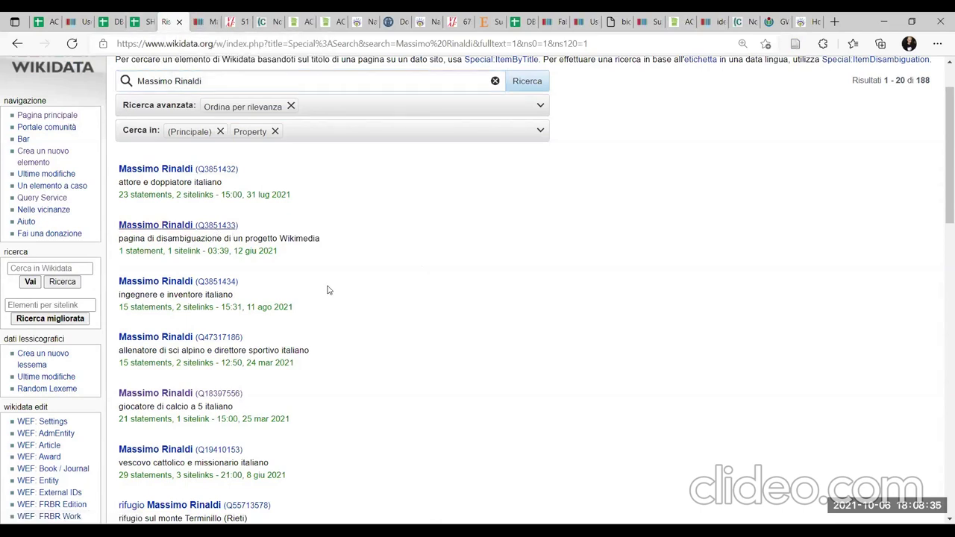
click(317, 228)
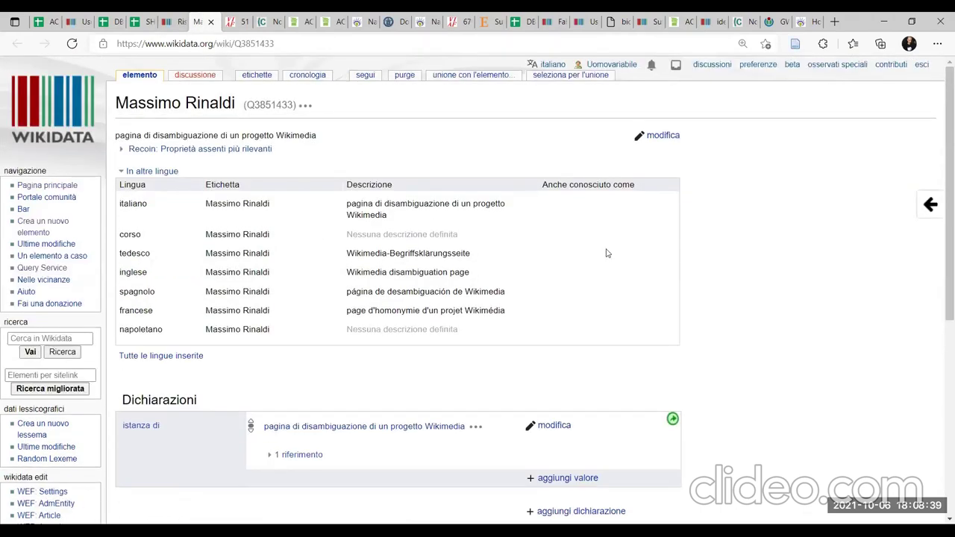
scroll(606, 255, down, 3)
scroll(606, 255, down, 2)
Read the Wikipedia disambiguation list, marking the 'ingegnere e inventore' entry, then return to Wikidata results
click(185, 278)
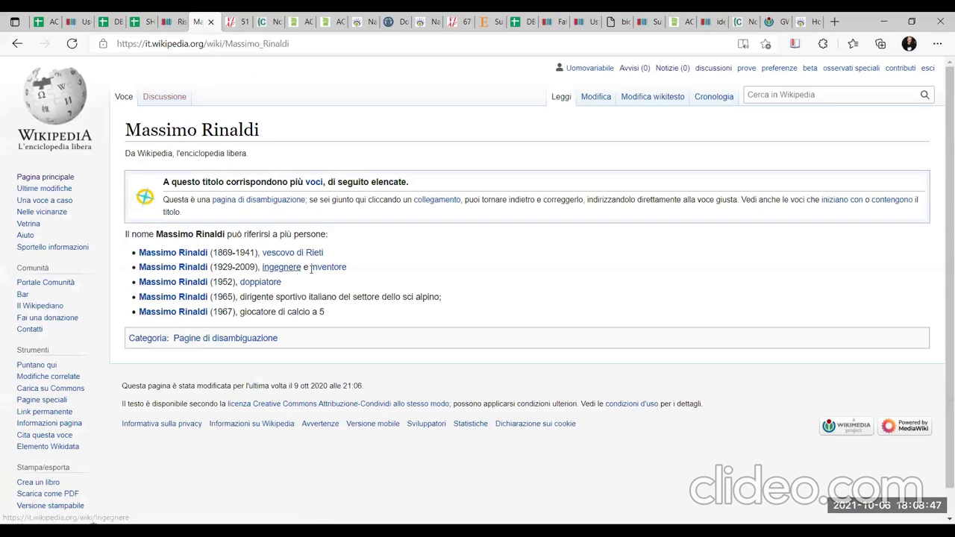
mouse_move(362, 273)
mouse_down()
mouse_move(297, 273)
mouse_move(373, 268)
mouse_up()
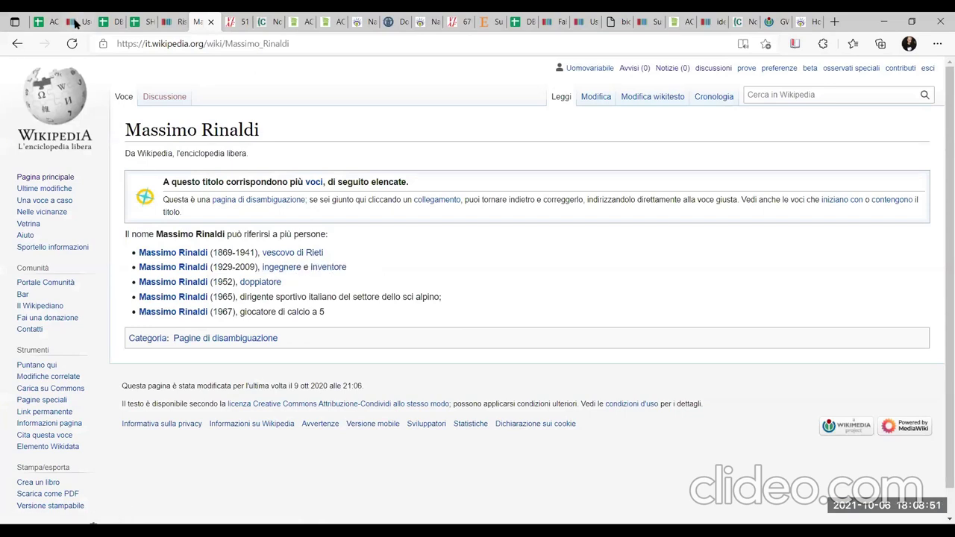
click(166, 18)
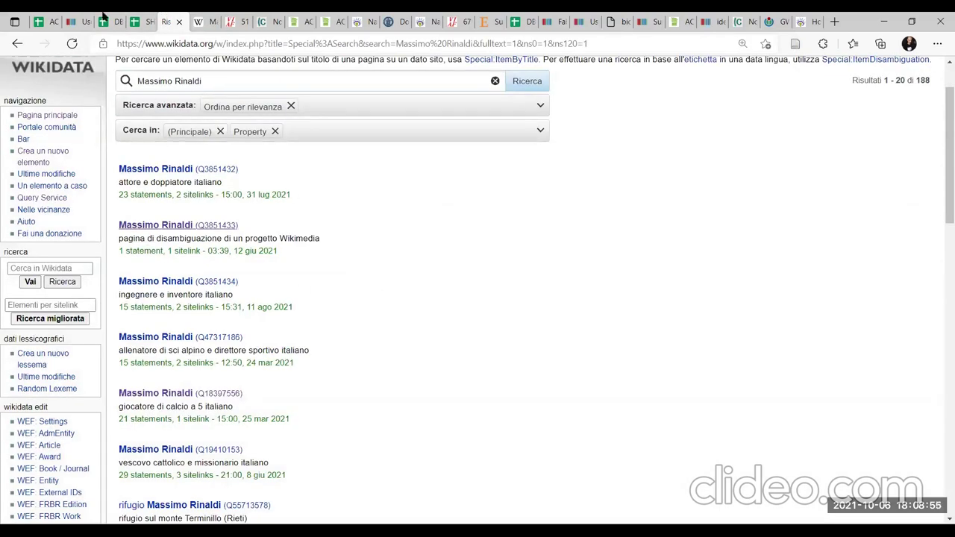
Review the BnF record for Rinaldi, Massimo, highlighting his Florence university engineering post
key(ctrl+Tab)
key(ctrl+Tab)
key(ctrl+Tab)
key(ctrl+Tab)
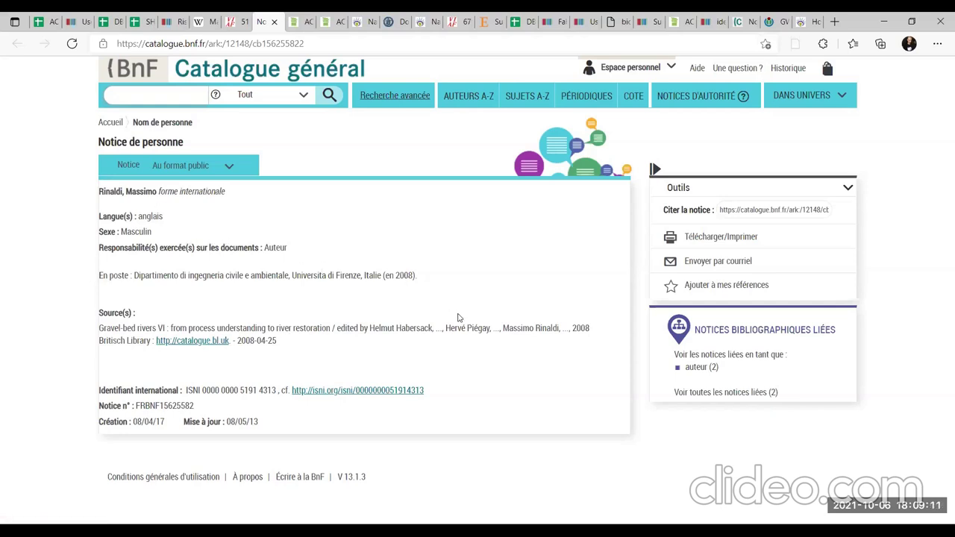
drag(132, 275, 443, 291)
click(443, 291)
From VIAF cluster 51189232, open the Italian OPAC SBN record in a new tab
click(165, 21)
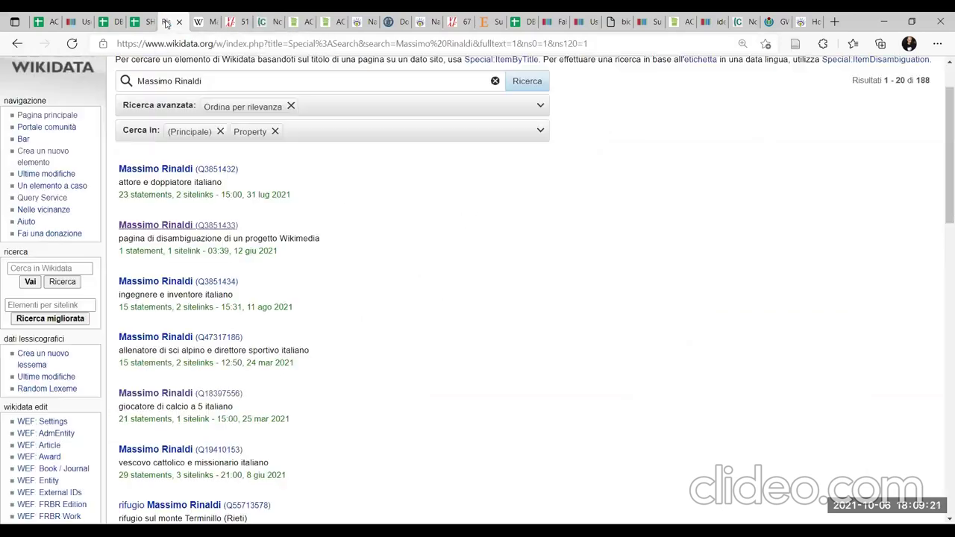
scroll(453, 357, down, 2)
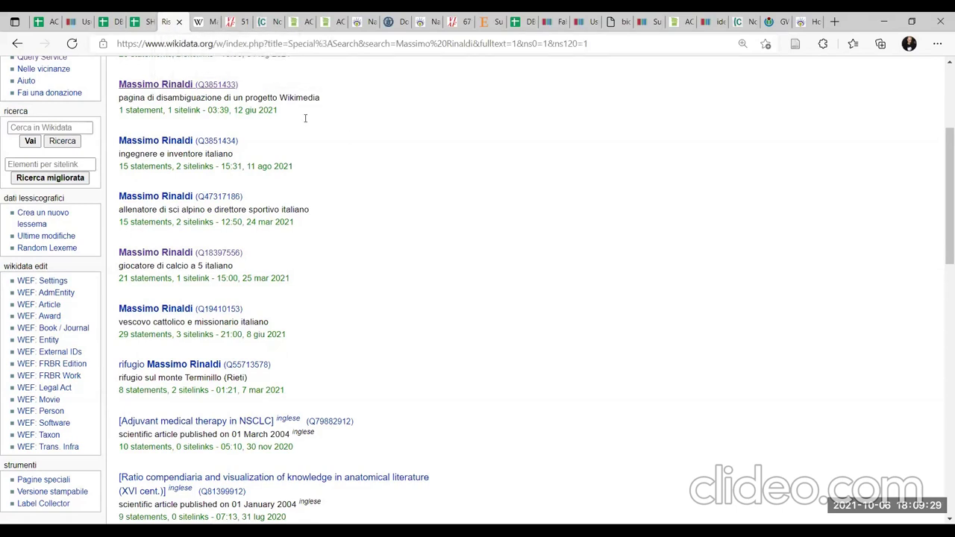
key(ctrl+Tab)
key(ctrl+Tab)
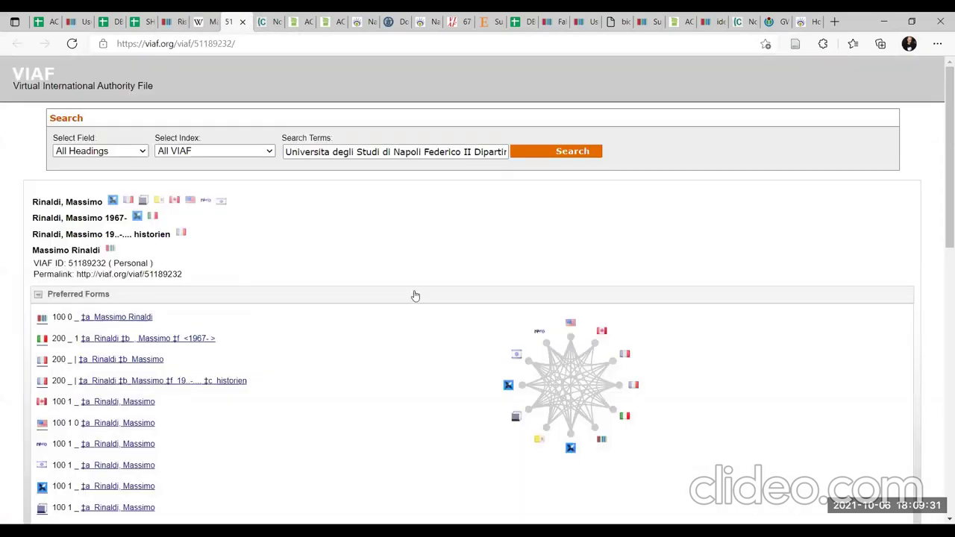
scroll(421, 293, down, 2)
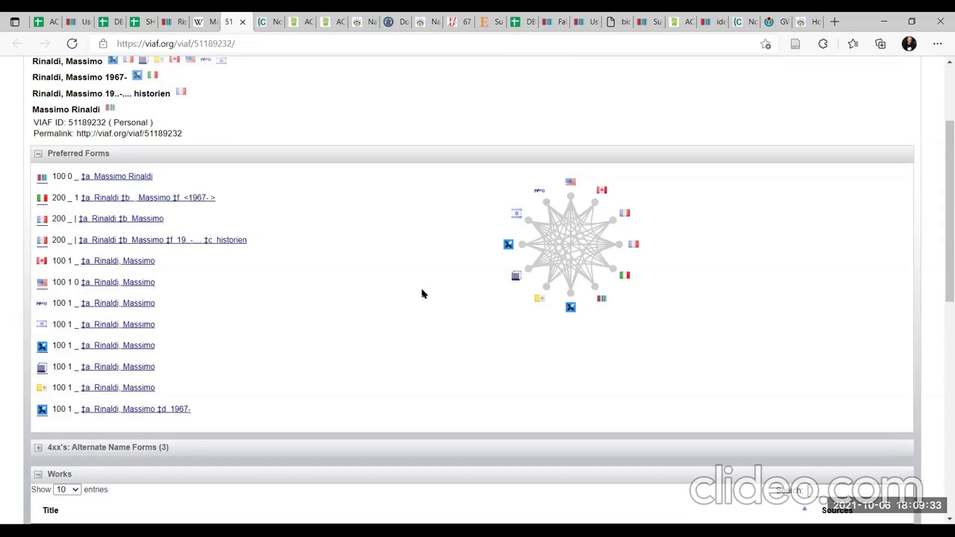
scroll(421, 293, up, 1)
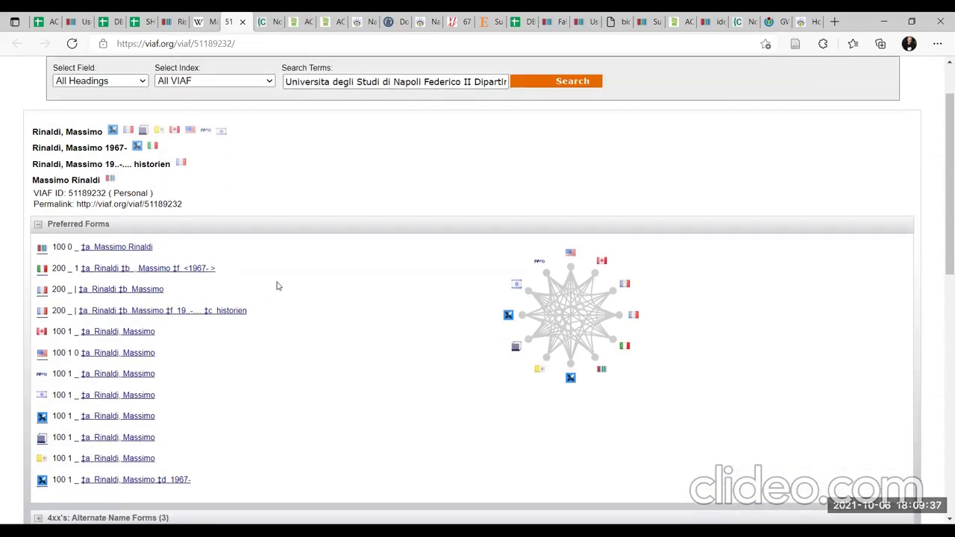
middle_click(44, 275)
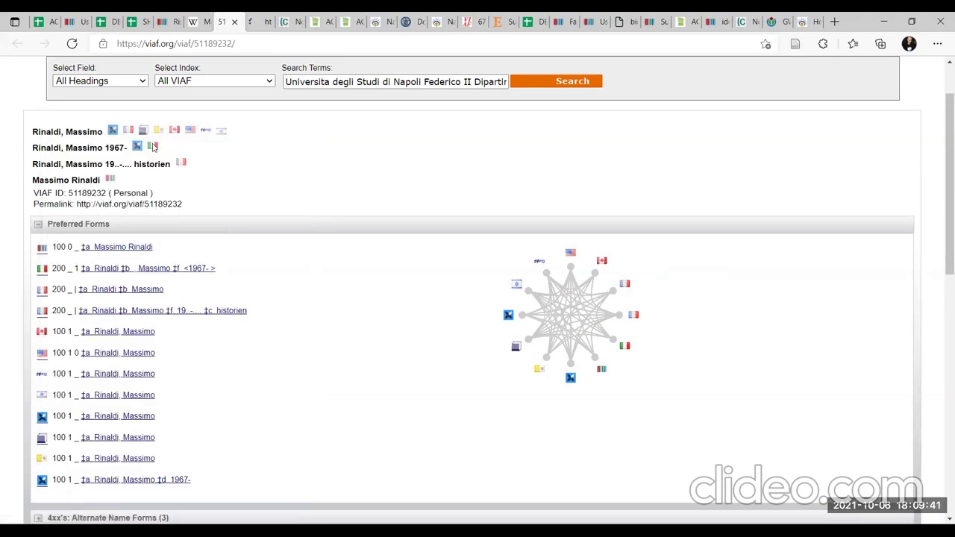
key(ctrl+Tab)
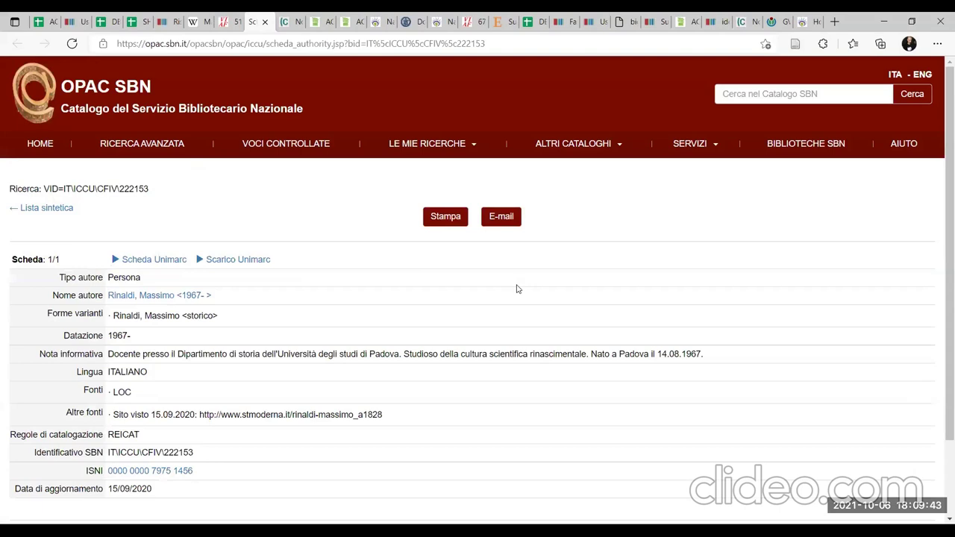
Check the OPAC SBN record's Padova history department affiliation, then return to Wikidata results
scroll(522, 288, down, 2)
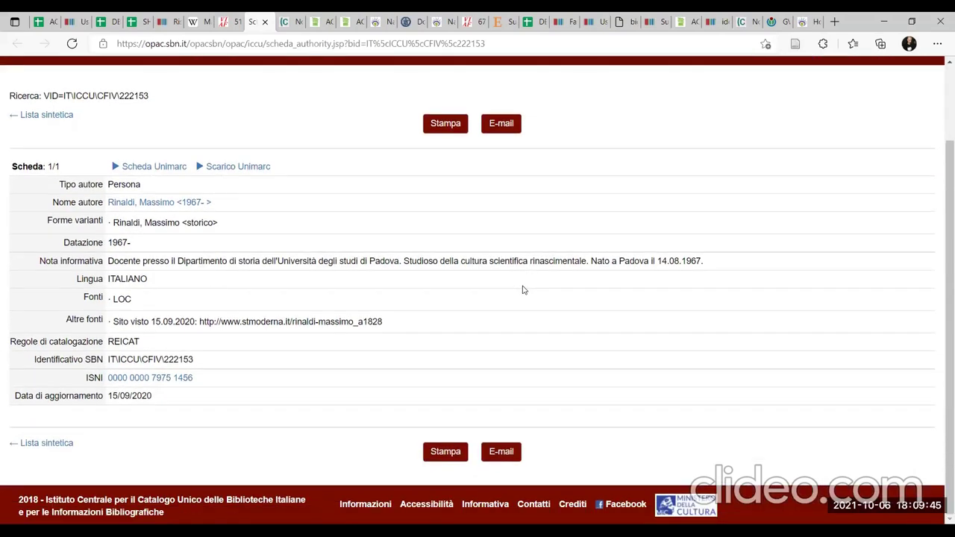
drag(175, 261, 401, 266)
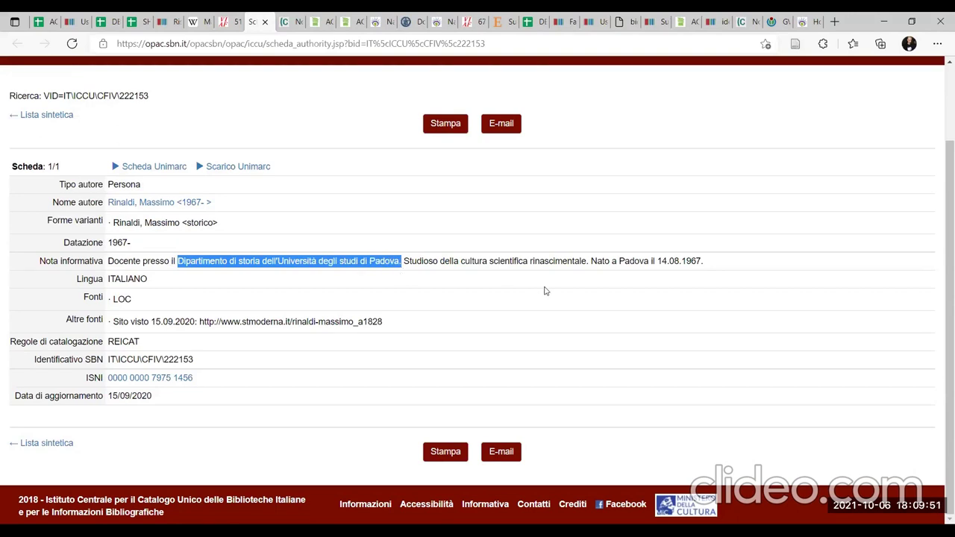
click(494, 292)
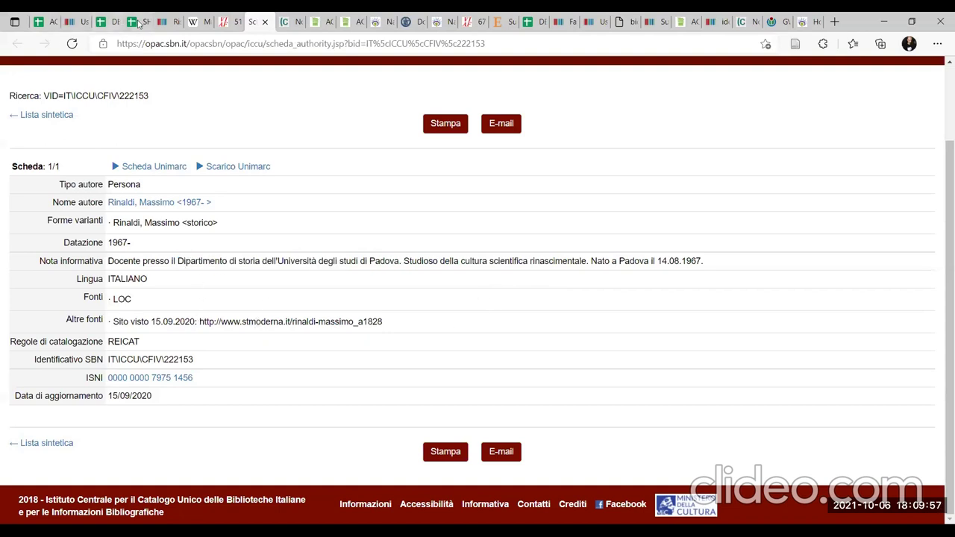
click(166, 22)
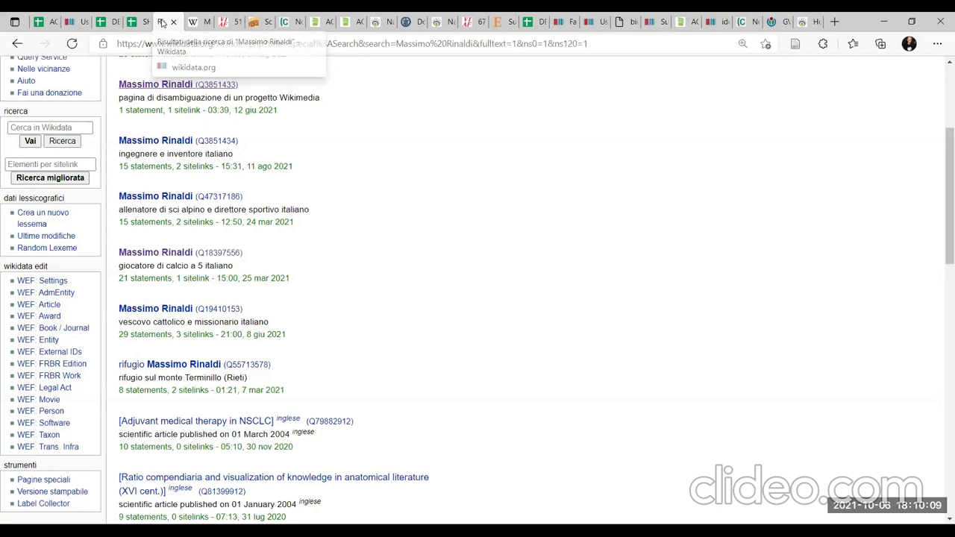
Cycle through the open reference tabs and jump to the ACNP violations spreadsheet
key(ctrl+Tab)
key(ctrl+Tab)
key(ctrl+Tab)
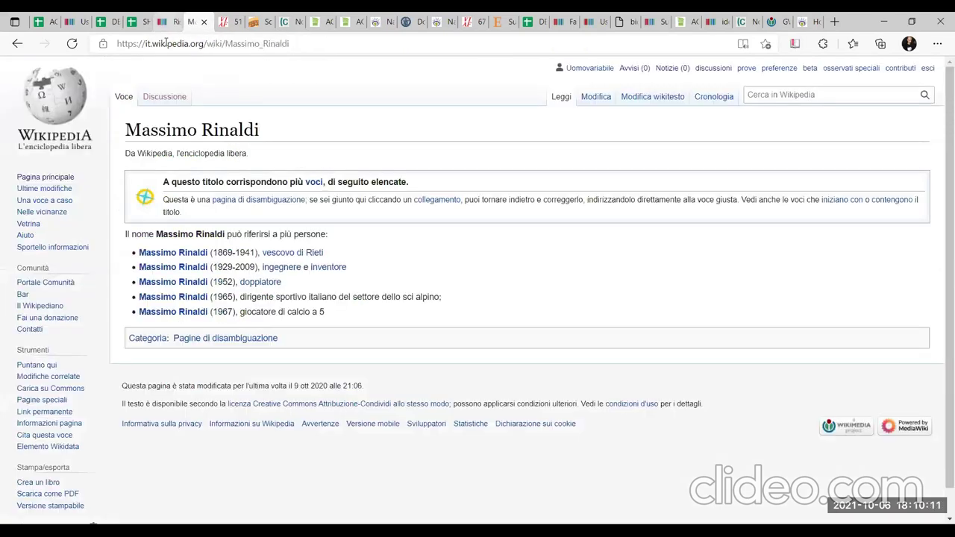
key(ctrl+Tab)
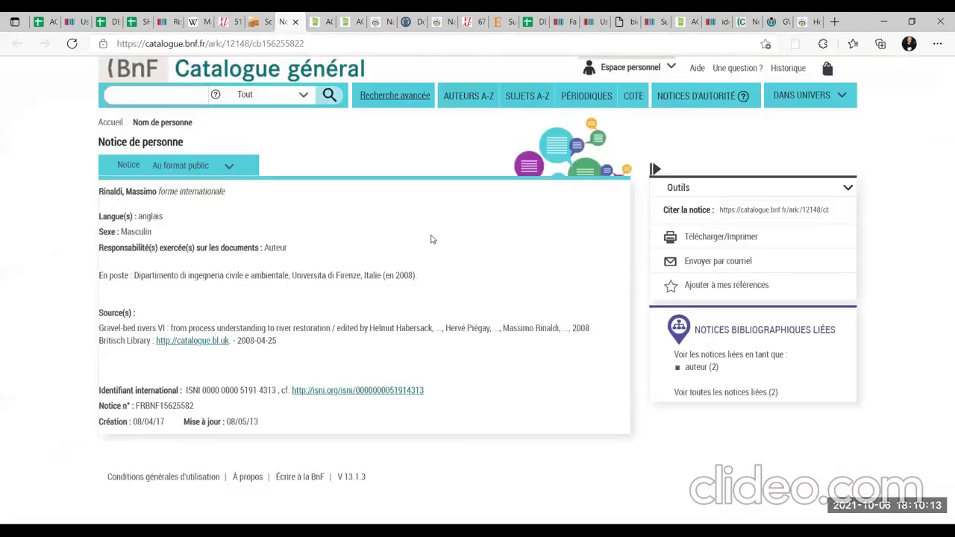
key(ctrl+Tab)
key(ctrl+Tab)
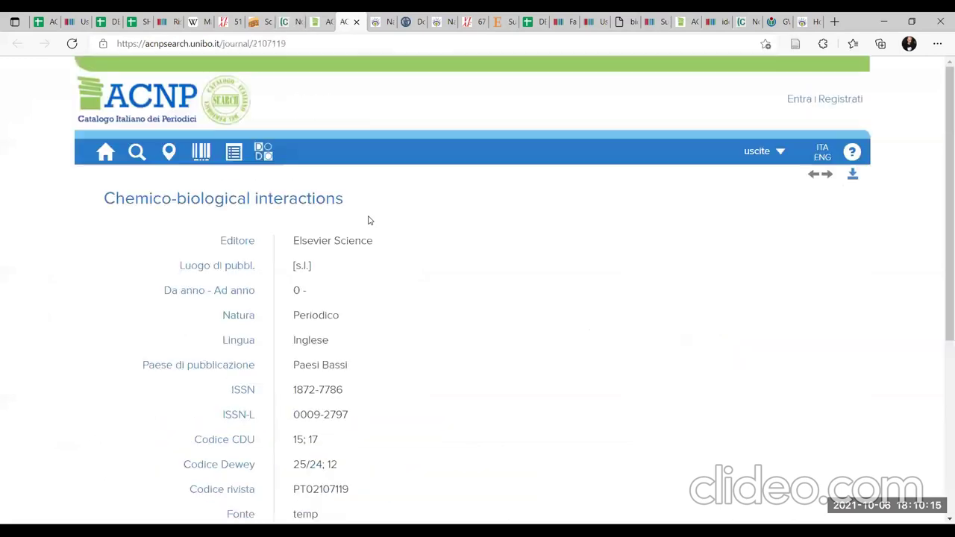
key(ctrl+Tab)
key(ctrl+1)
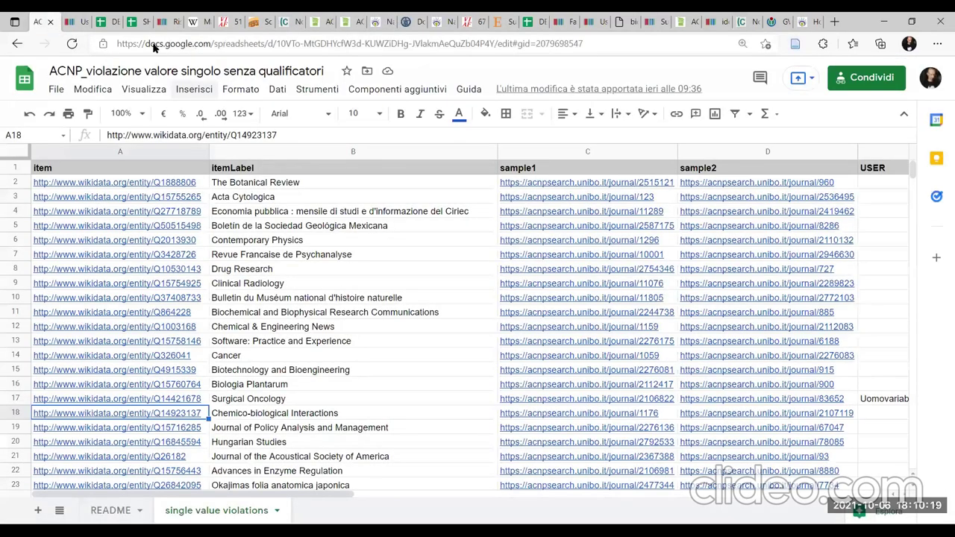
Run a web search for 'share catalogue'
click(153, 44)
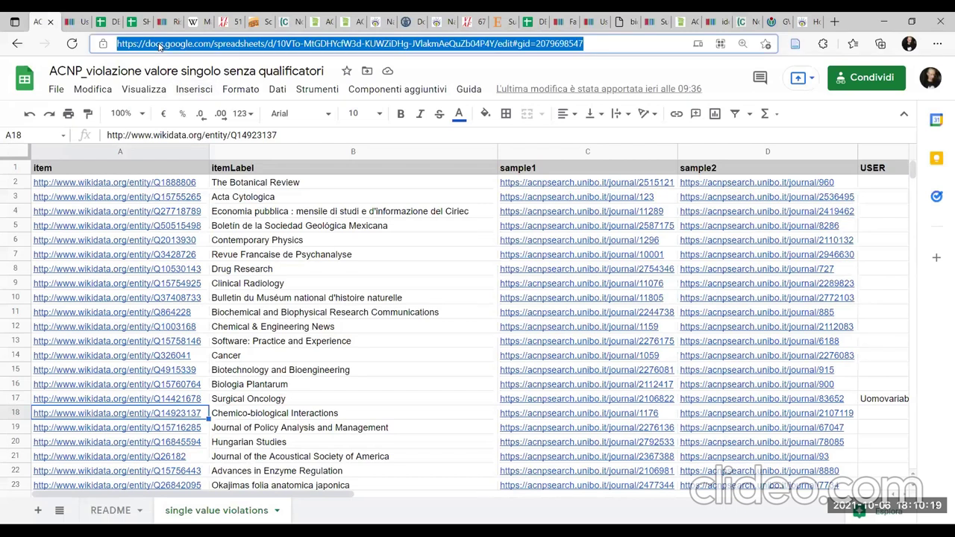
text(share catalogue)
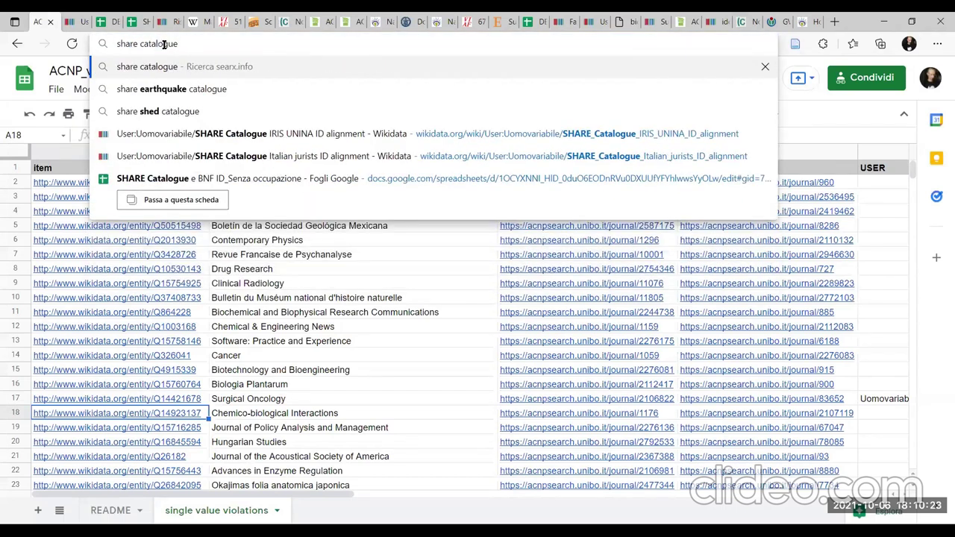
key(Return)
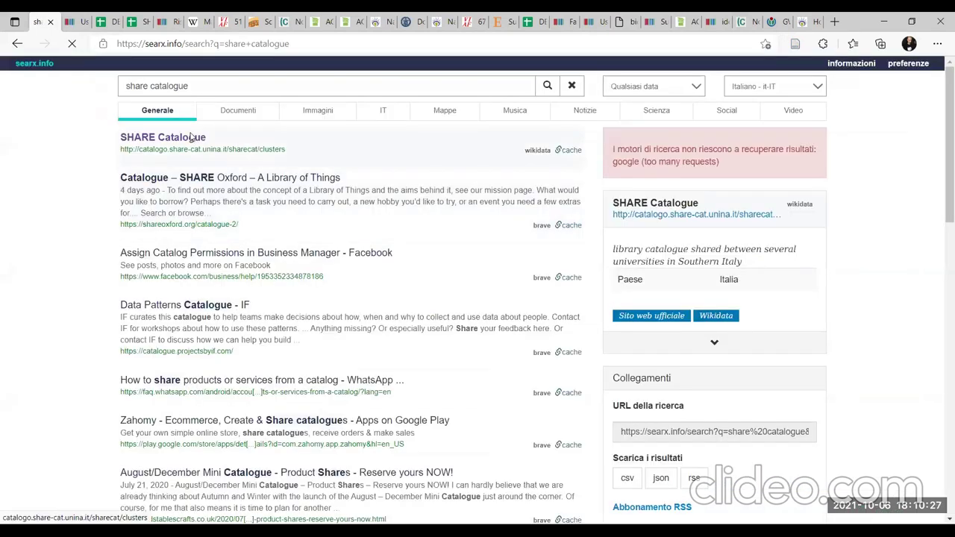
In SHARE Catalogue, search 'rinaldi massi' and open the Rinaldi, Massimo <1967- > record
click(189, 134)
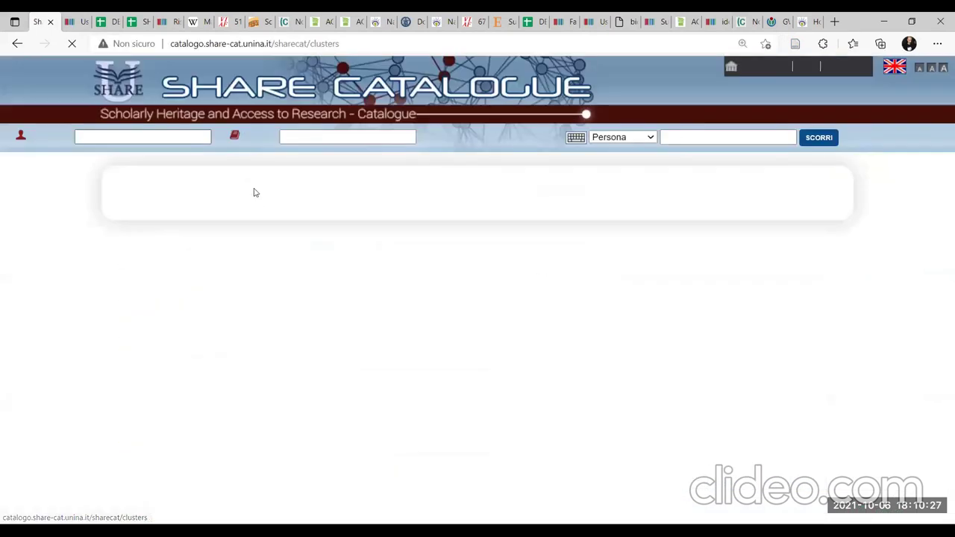
click(195, 136)
text(rin)
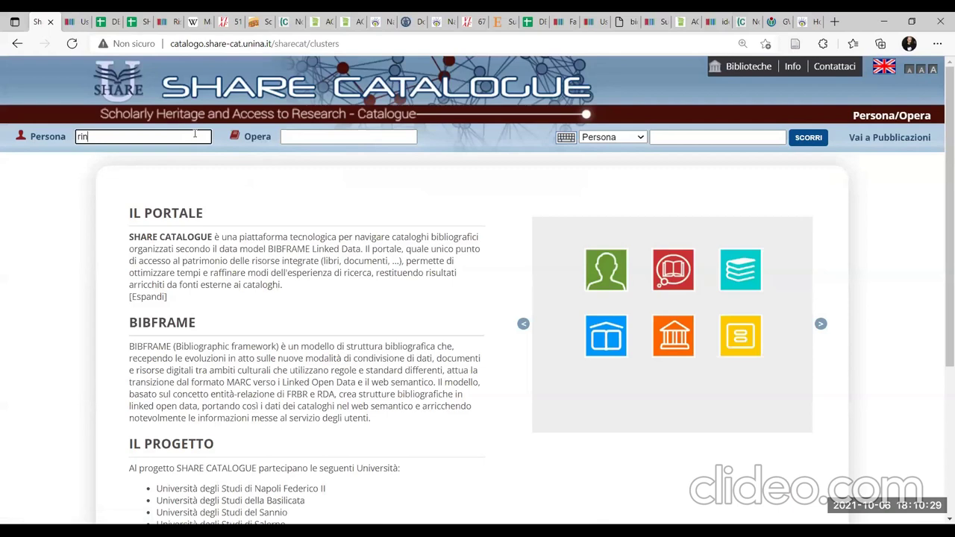
text(aldi massi)
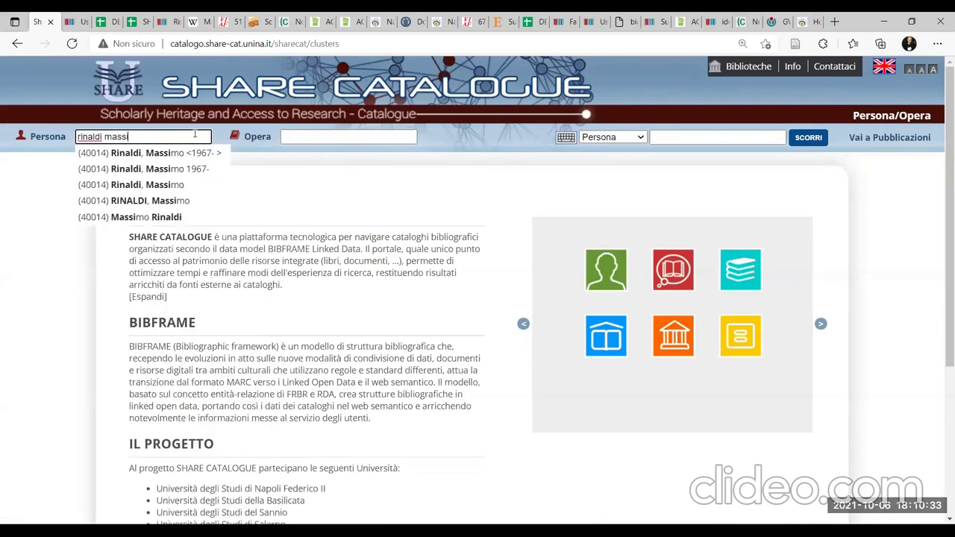
click(192, 154)
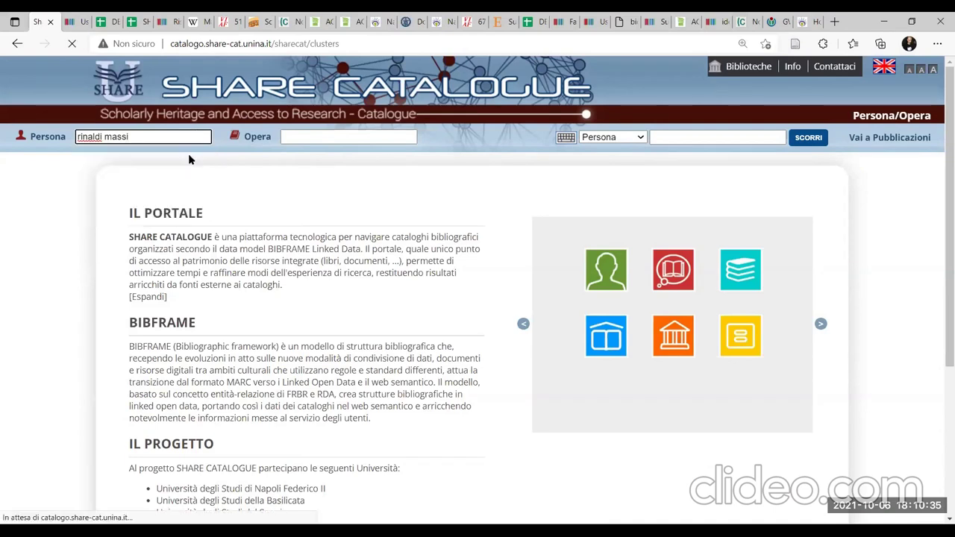
Read through author record 40014, highlighting the 'Diritto pubblico comparato' work title
scroll(500, 254, down, 4)
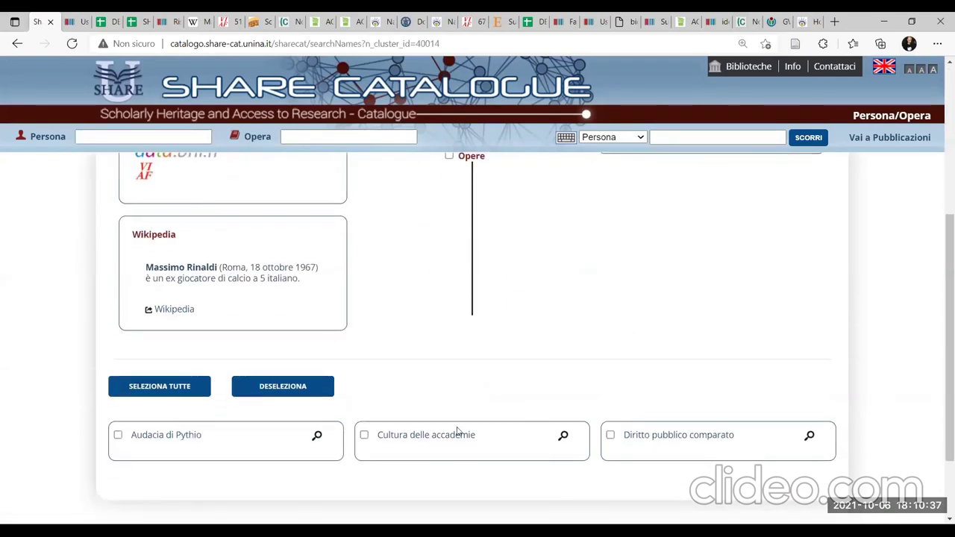
drag(746, 441, 657, 451)
click(657, 451)
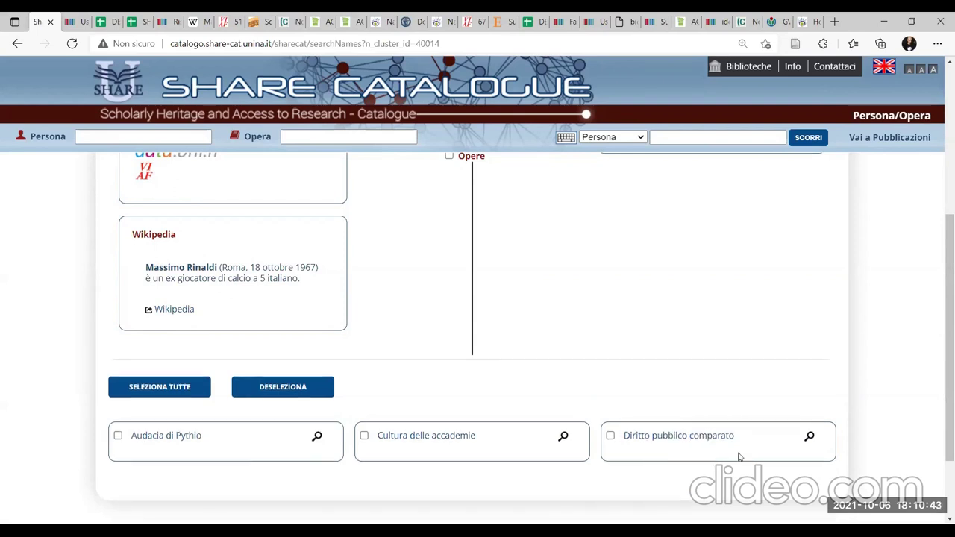
drag(737, 439, 622, 439)
click(679, 331)
scroll(668, 375, up, 2)
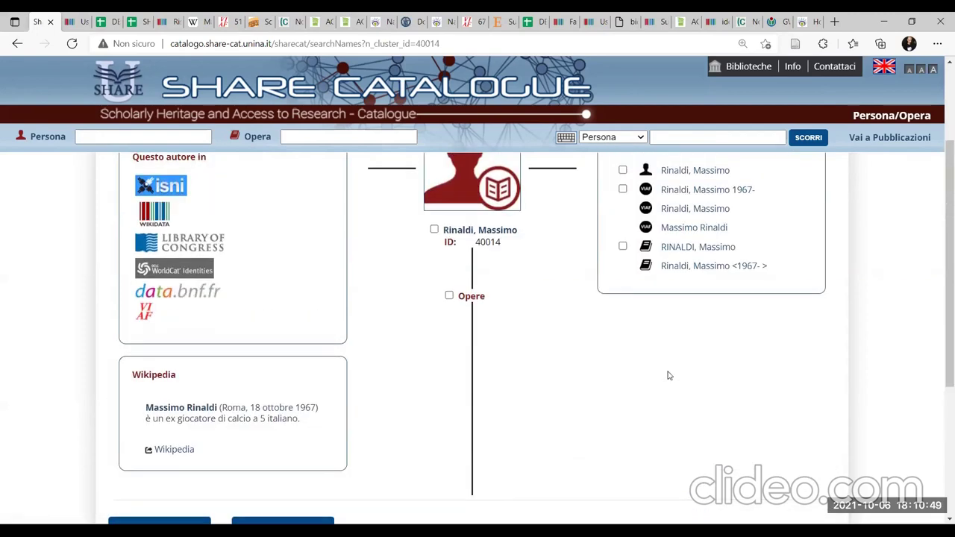
scroll(653, 387, up, 1)
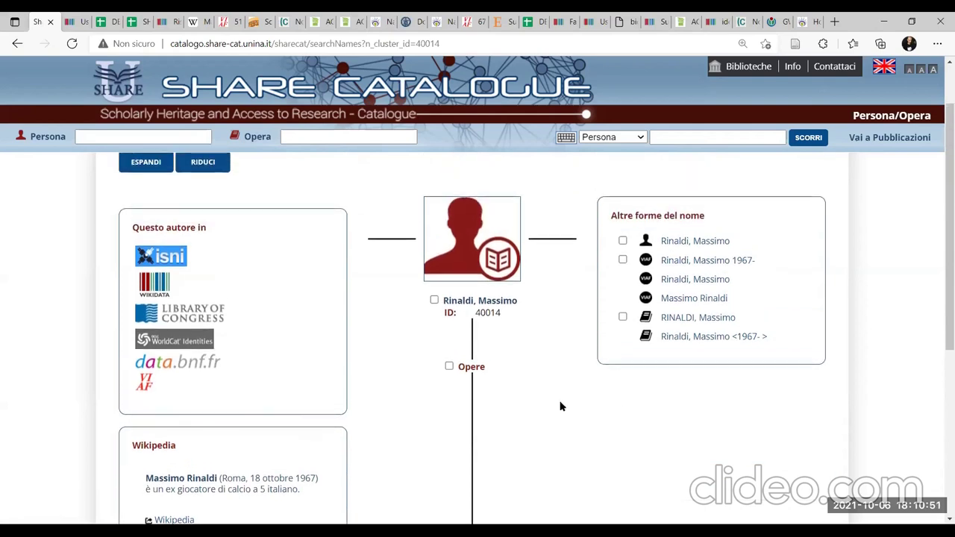
scroll(563, 406, down, 1)
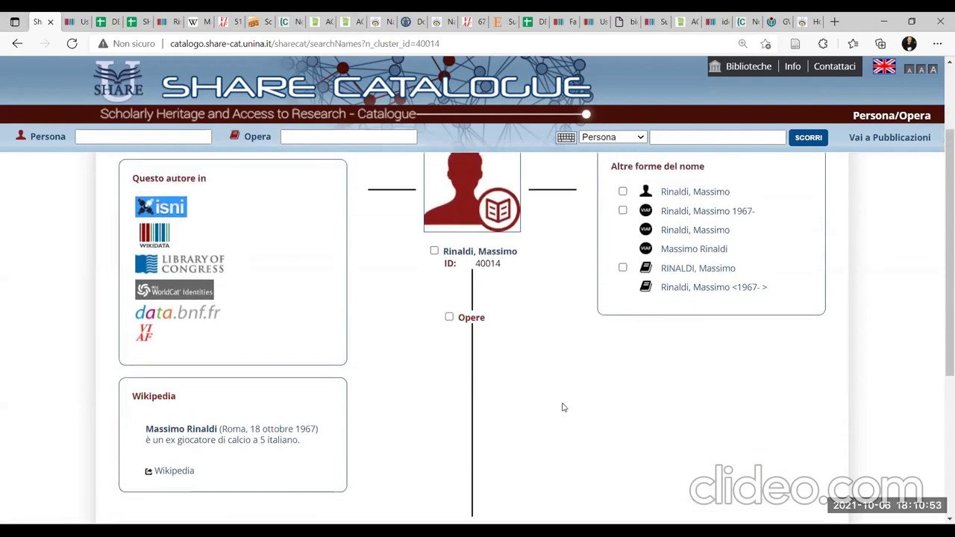
scroll(537, 399, up, 1)
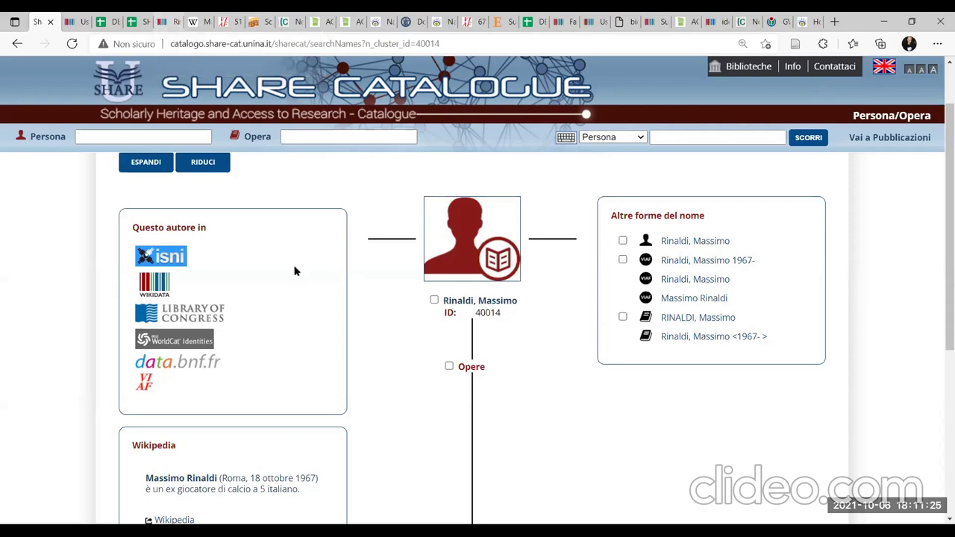
scroll(513, 393, down, 2)
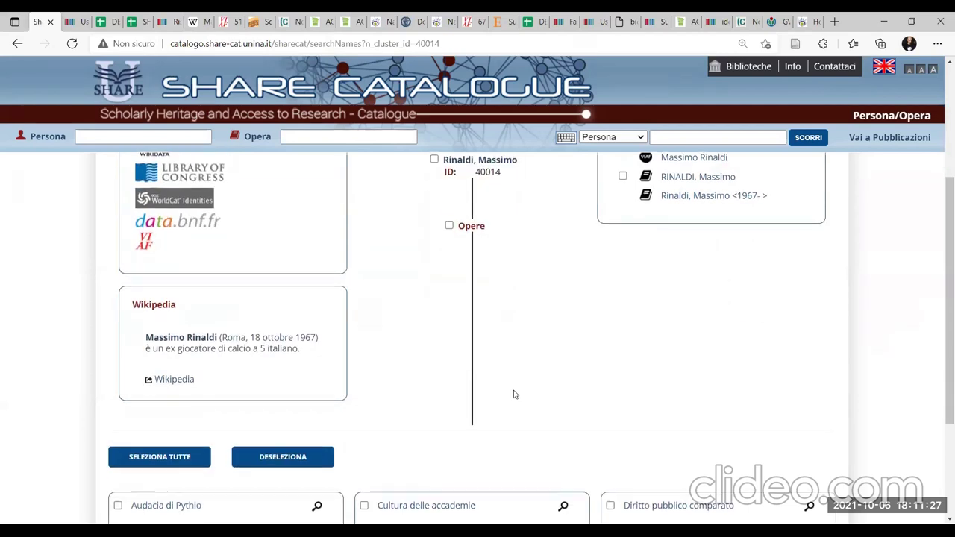
scroll(514, 394, up, 3)
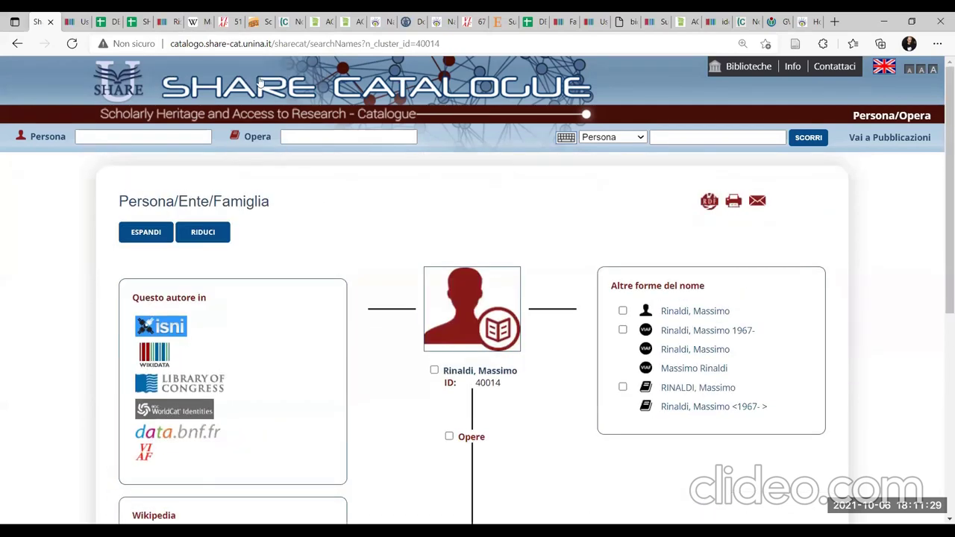
key(ctrl+5)
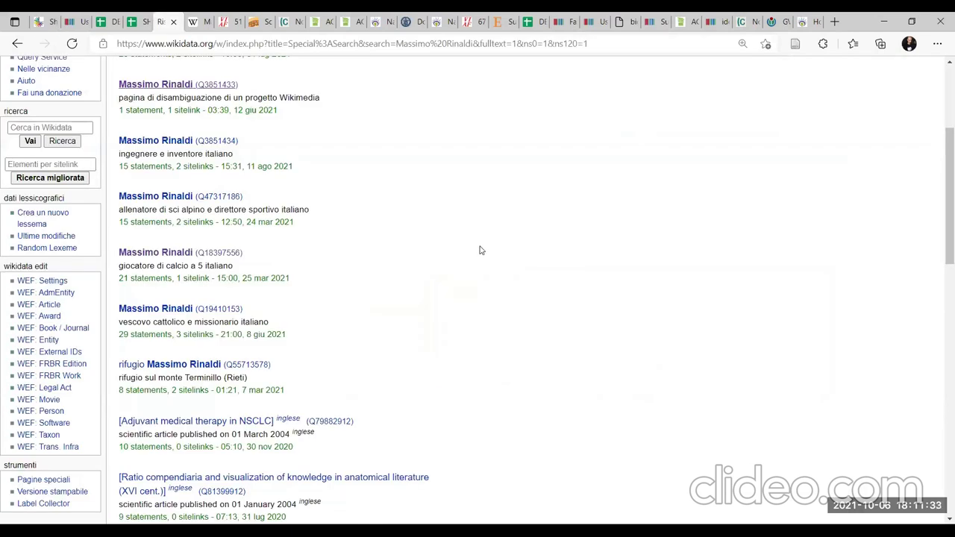
scroll(480, 251, up, 1)
scroll(448, 89, up, 1)
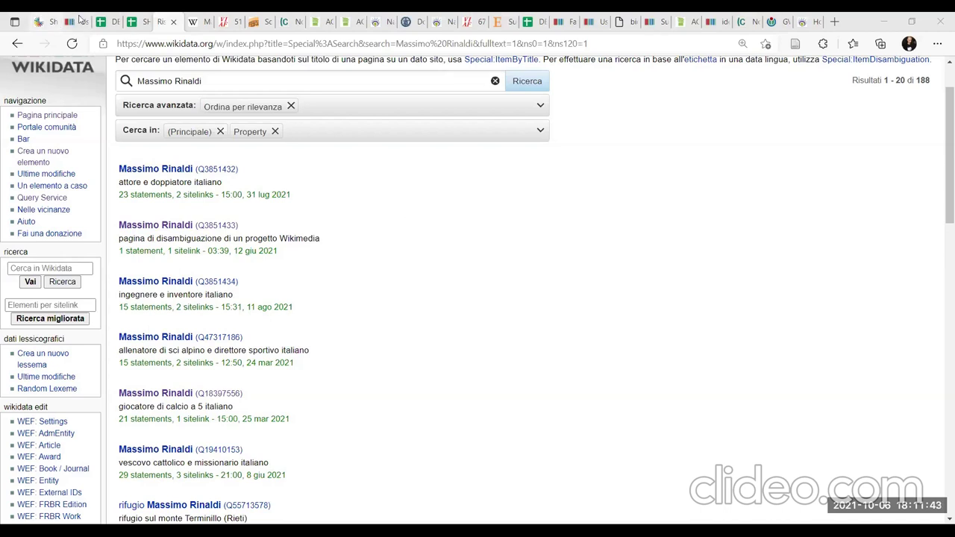
click(41, 18)
click(69, 20)
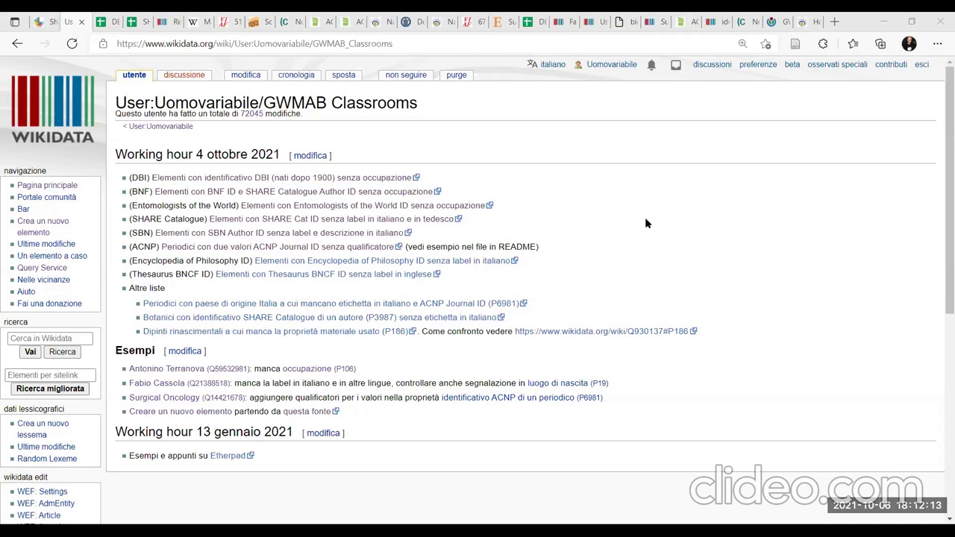
Full-text search 'Wikidata:GWMAB', open the GWMAB group page and scroll to its publications and social links
click(67, 338)
text(Wikidata)
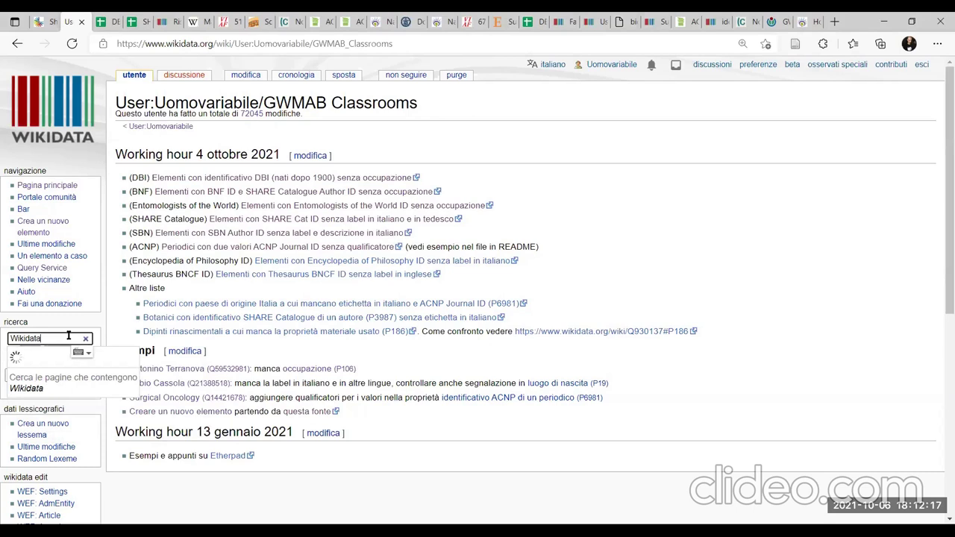
text(:GWMAB)
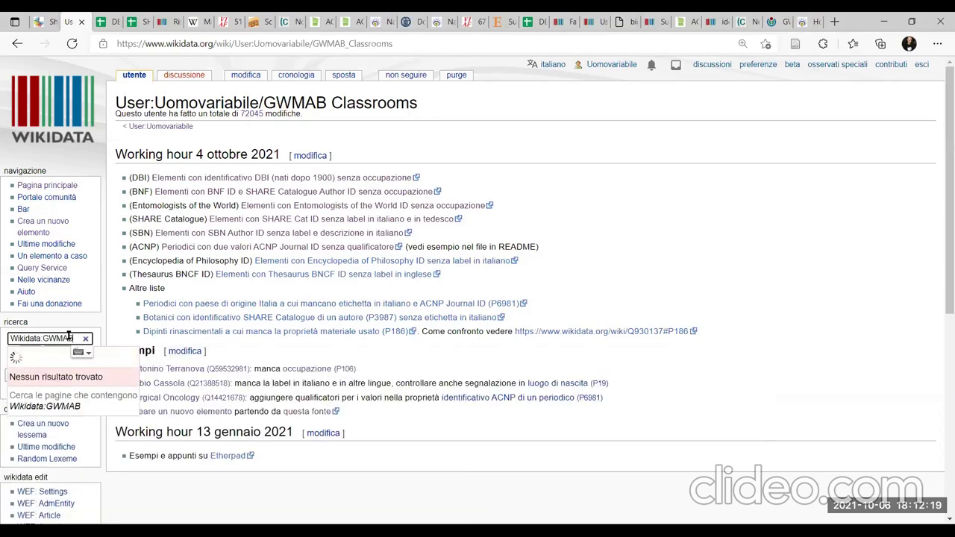
click(69, 382)
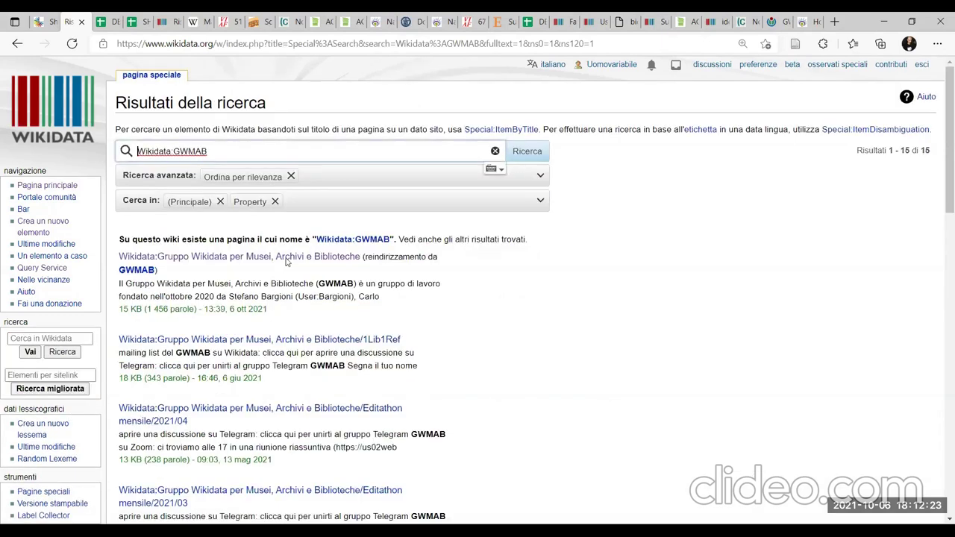
click(285, 261)
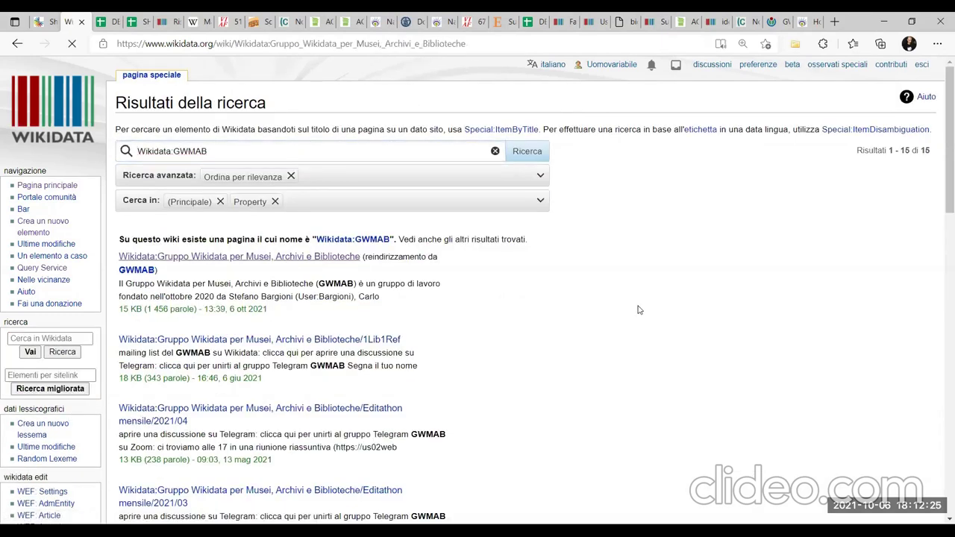
scroll(638, 317, down, 2)
scroll(637, 318, down, 15)
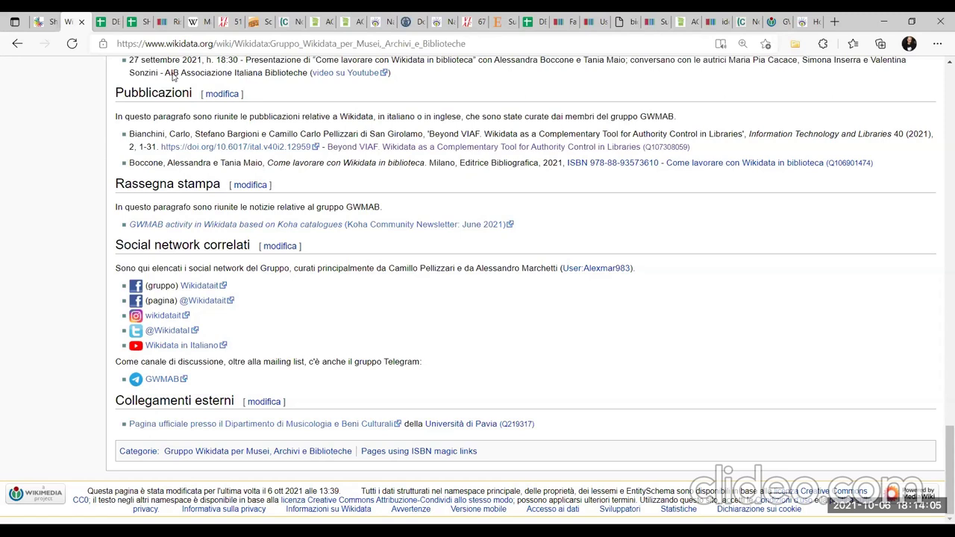
click(108, 20)
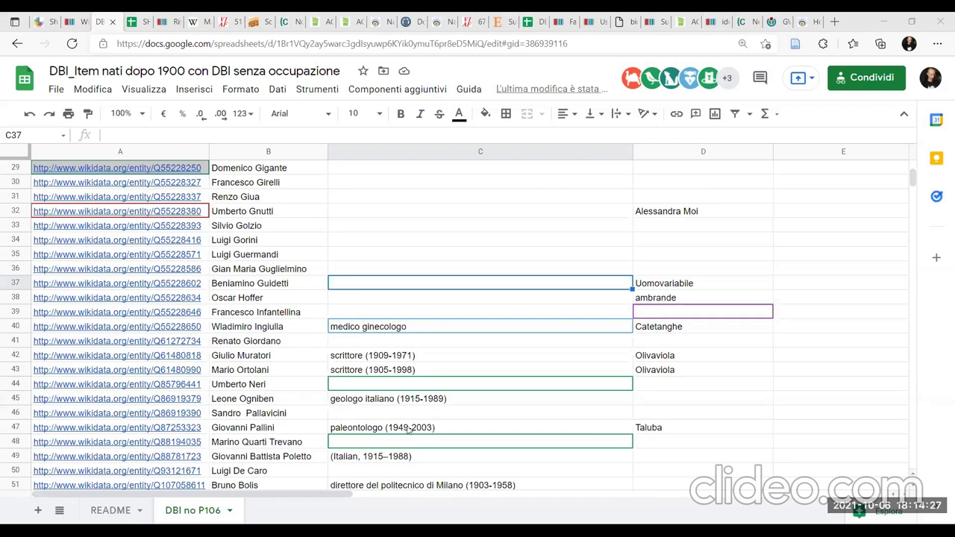
click(153, 432)
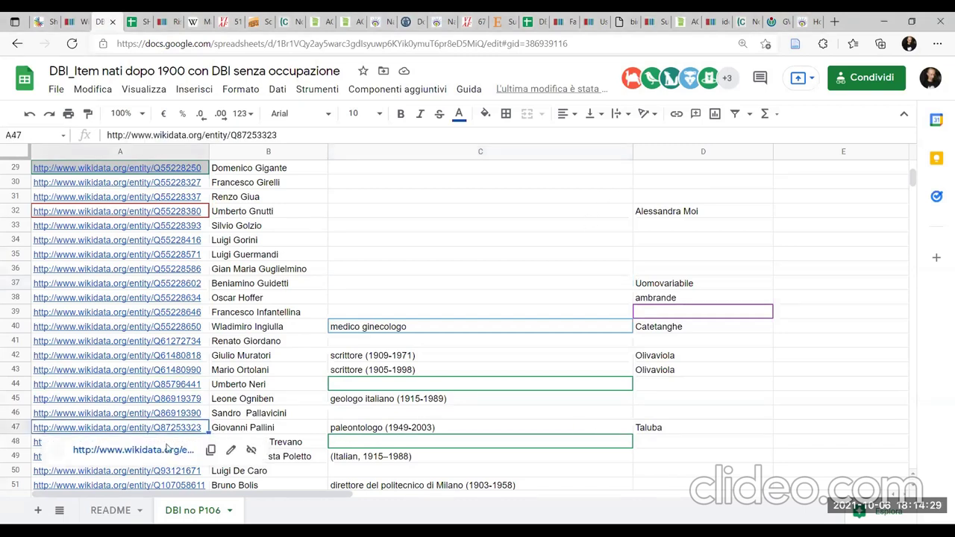
click(160, 452)
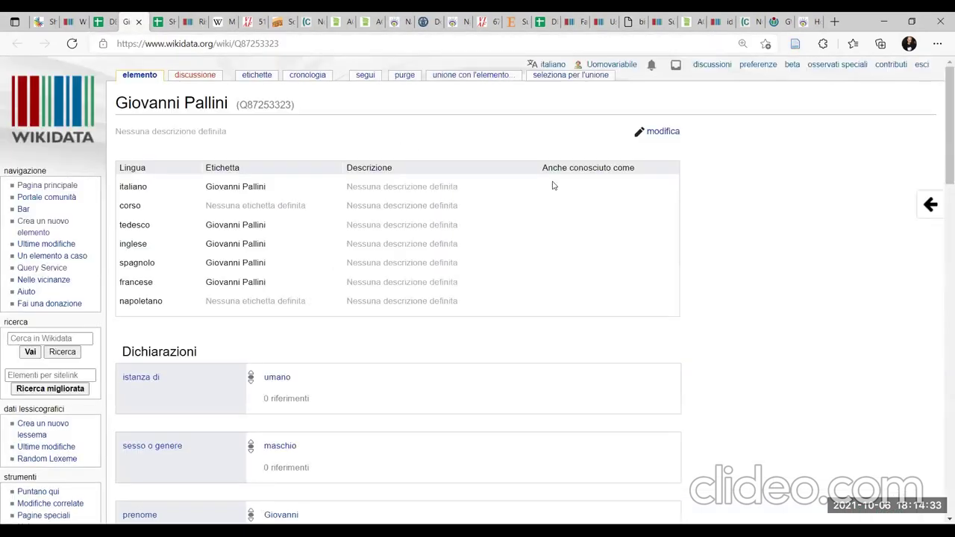
Open the Treccani reference on Pallini's paleontologo occupation in a new tab and read the article
scroll(417, 168, down, 3)
scroll(430, 180, up, 3)
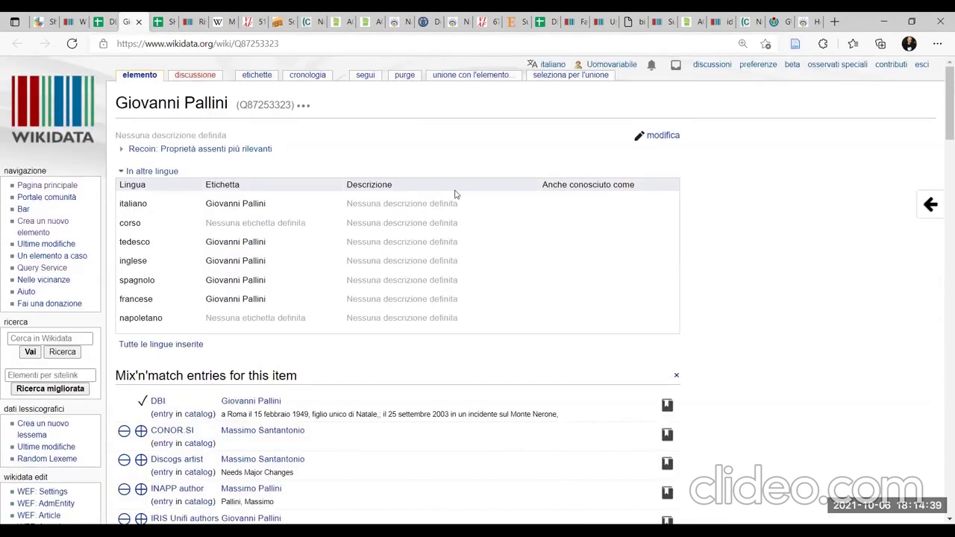
scroll(457, 196, down, 1)
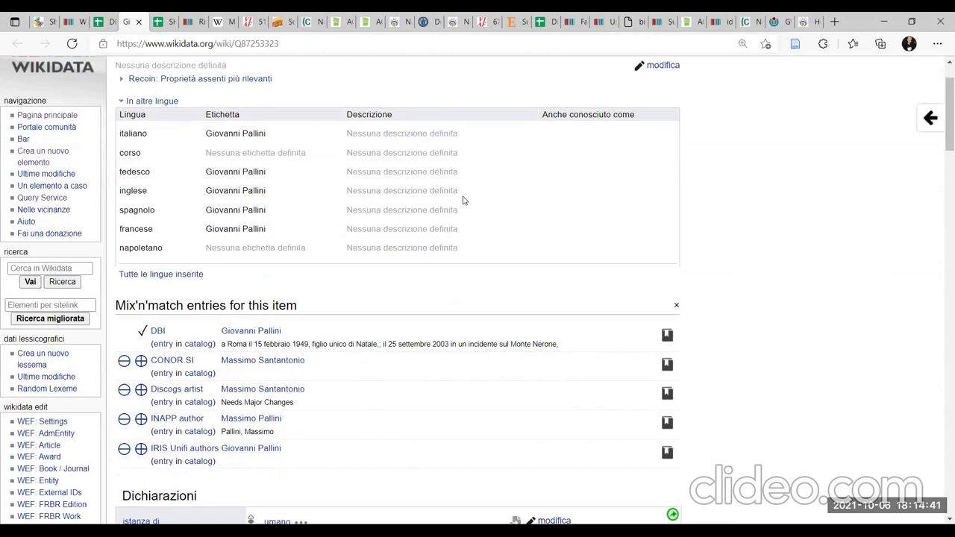
scroll(463, 200, down, 7)
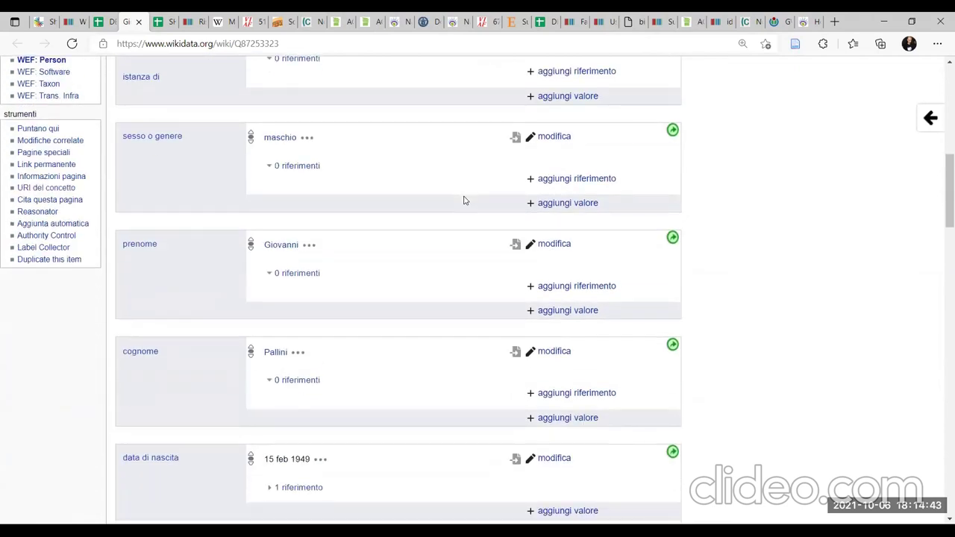
scroll(463, 200, down, 7)
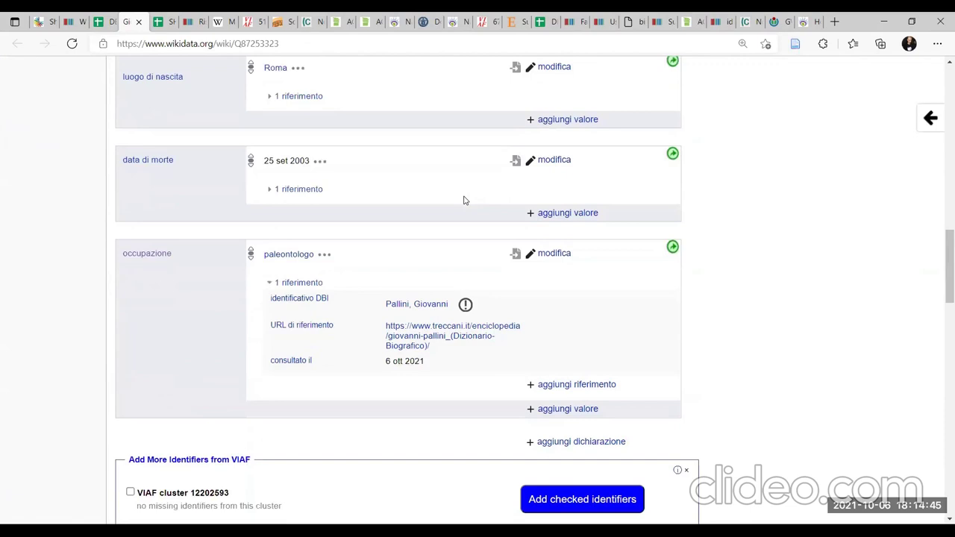
scroll(463, 200, down, 1)
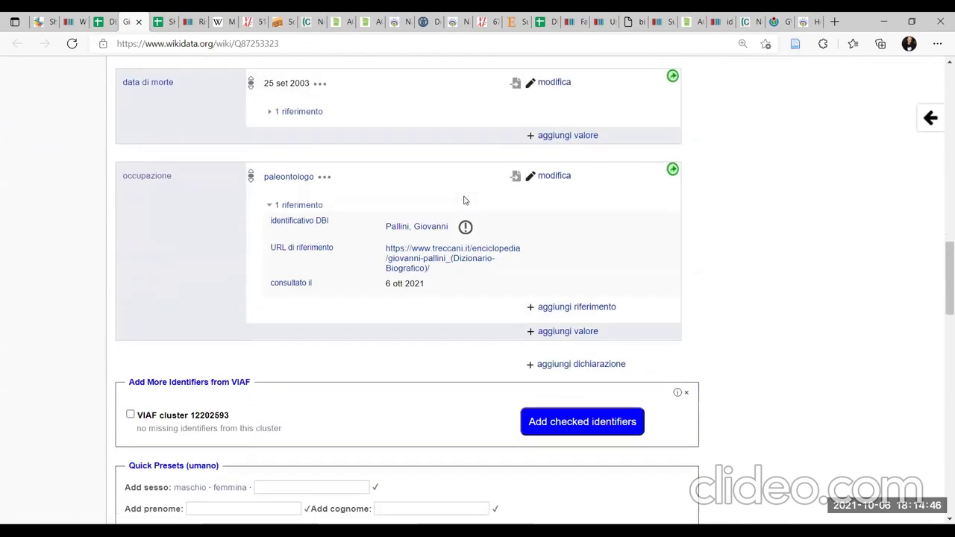
right_click(442, 265)
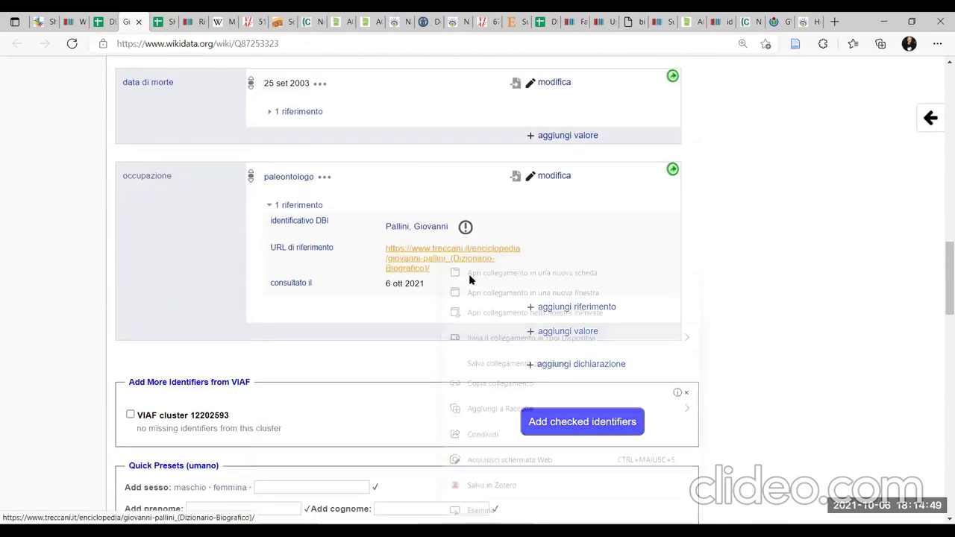
click(477, 283)
click(158, 23)
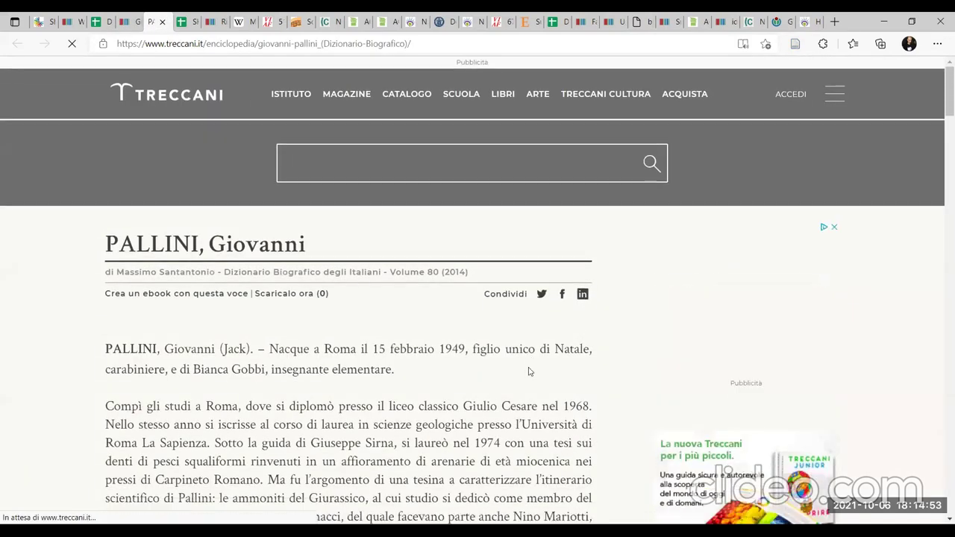
scroll(529, 370, down, 1)
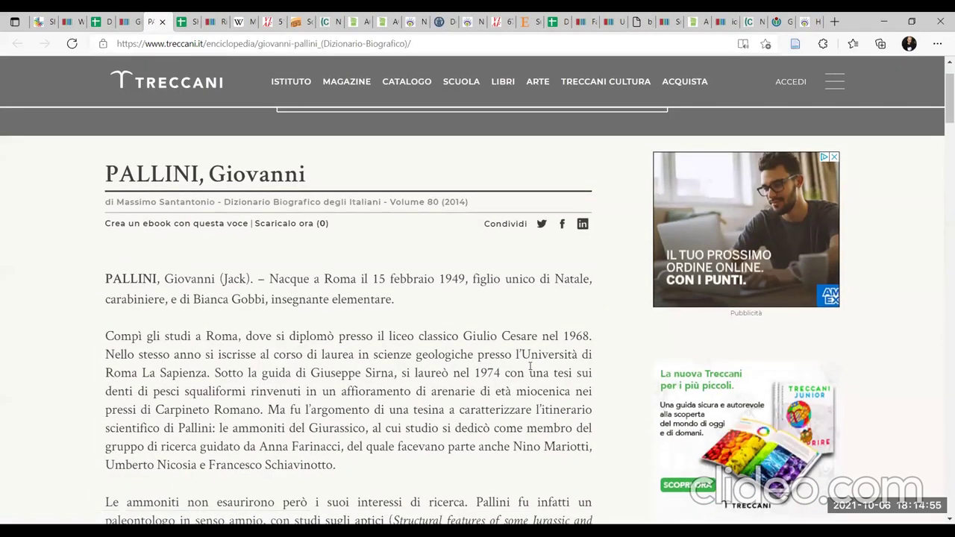
Check that the DBI identifier 'giovanni-pallini' matches the slug in the Treccani article's address
click(133, 23)
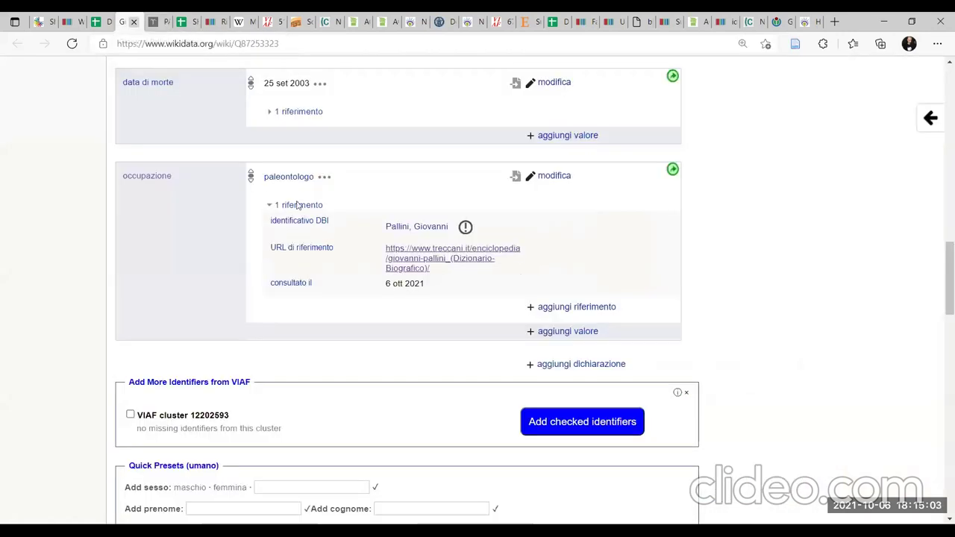
scroll(573, 255, down, 10)
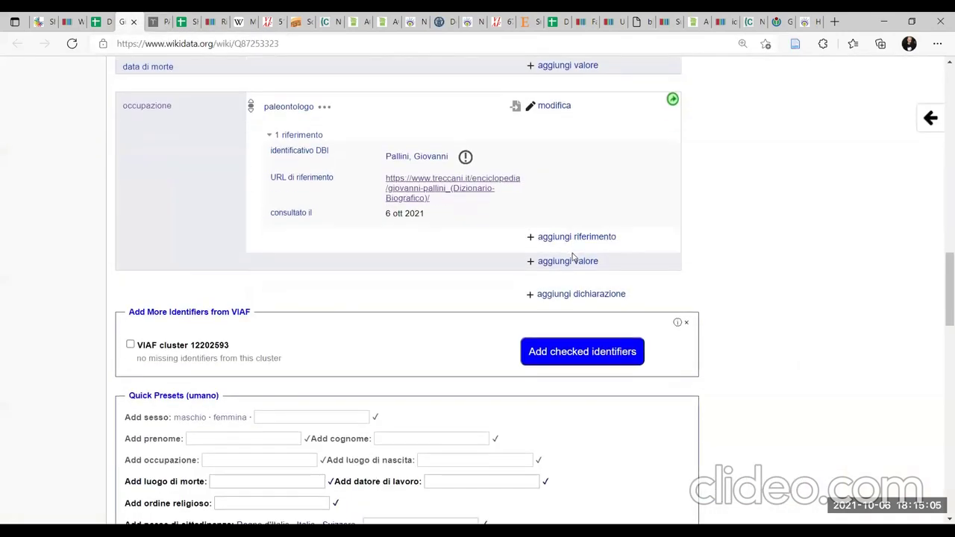
scroll(565, 261, down, 5)
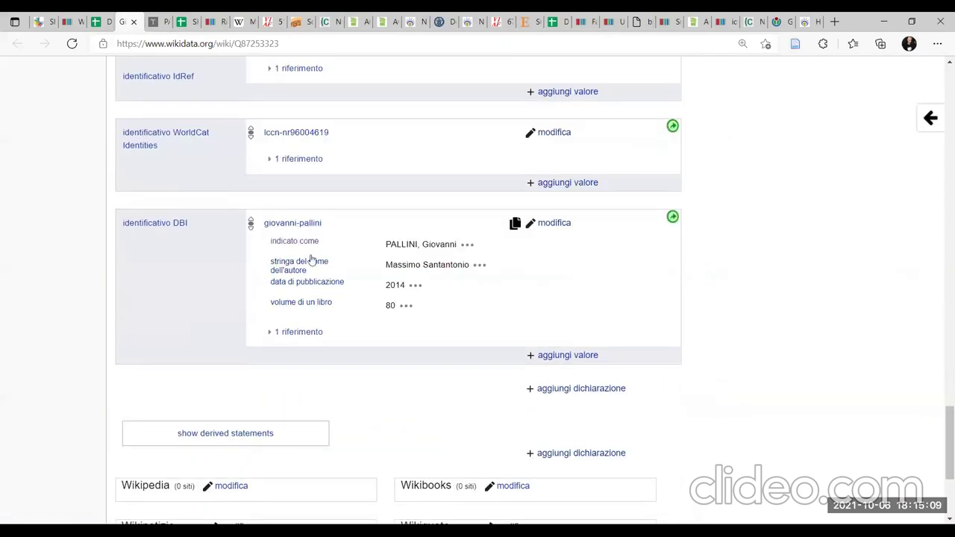
triple_click(280, 213)
click(332, 231)
drag(323, 224, 261, 224)
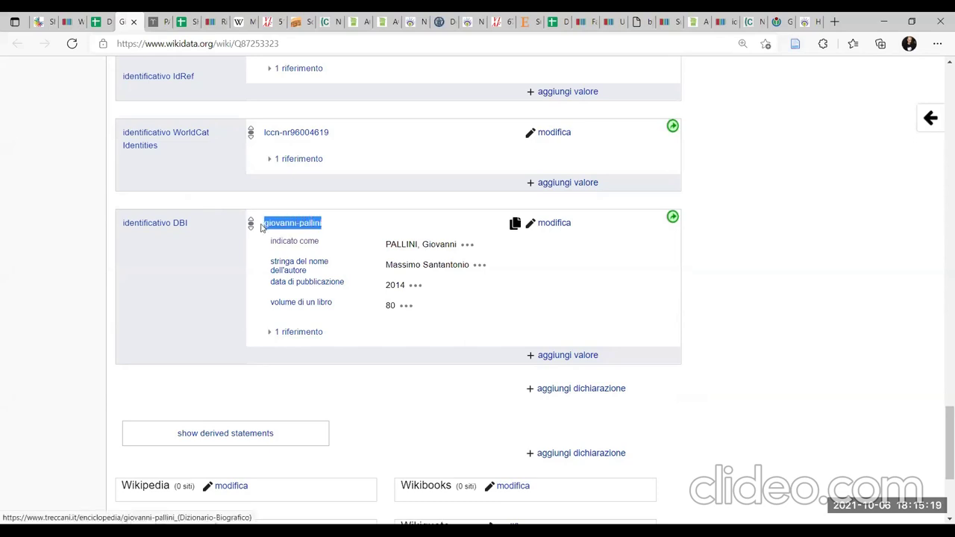
click(152, 23)
click(314, 46)
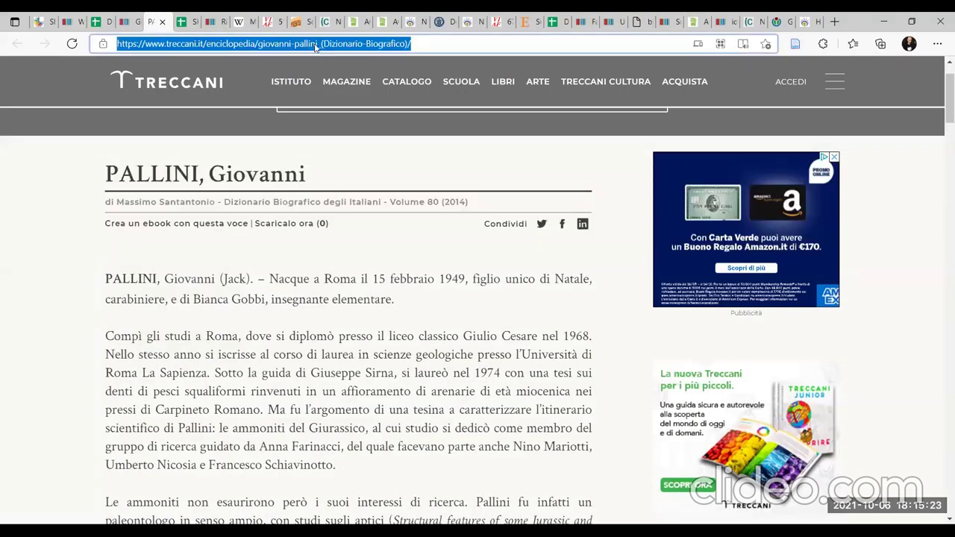
click(314, 46)
drag(318, 44, 257, 44)
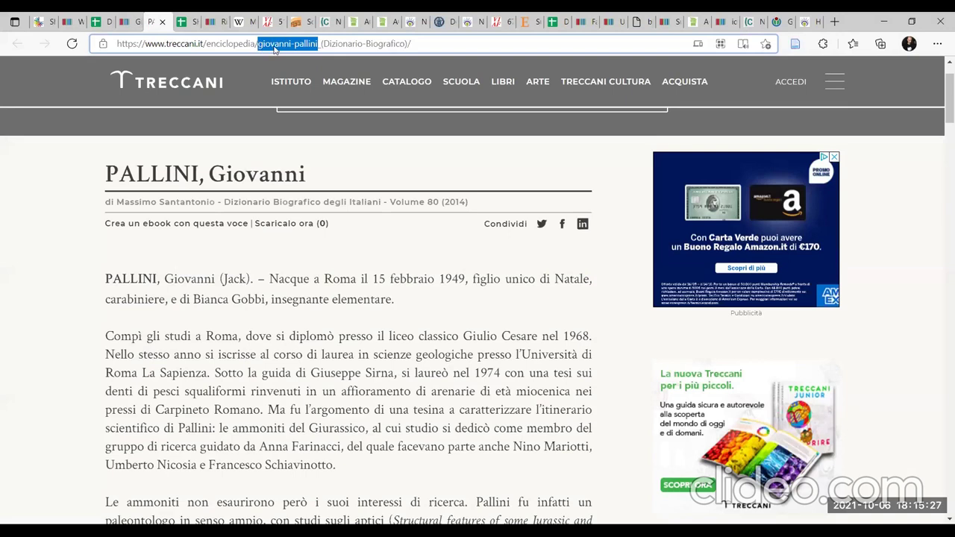